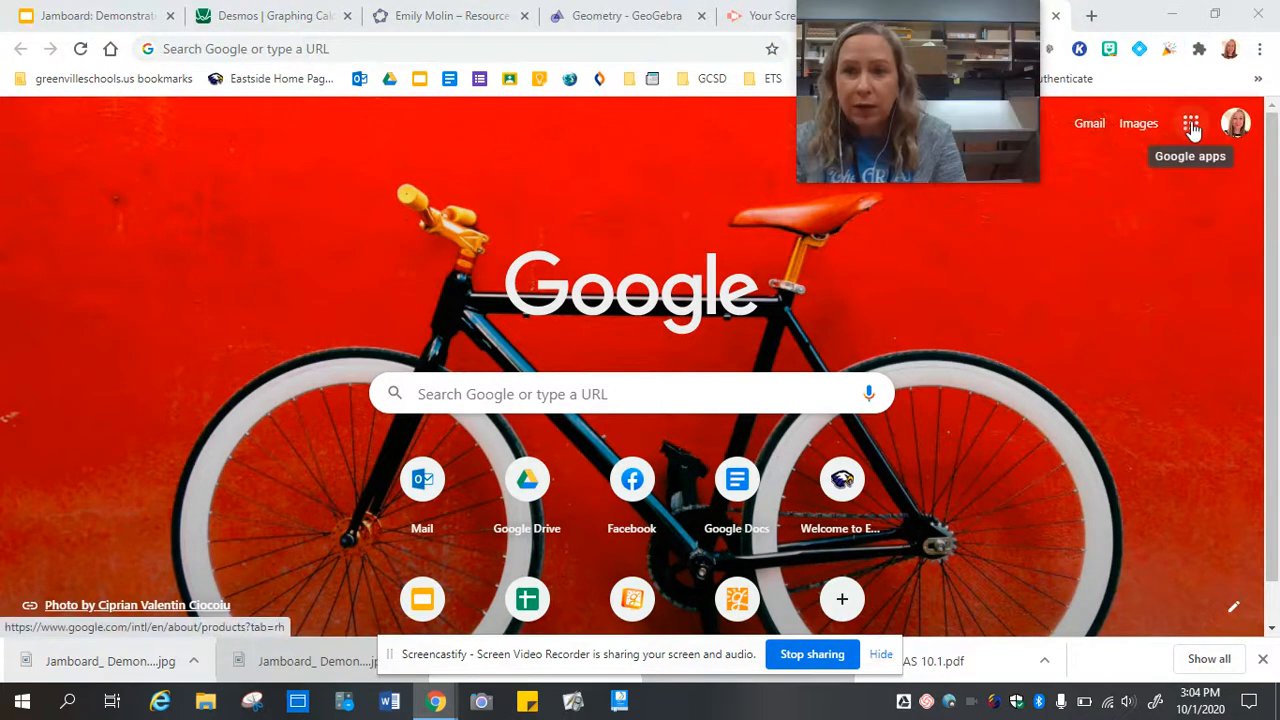
- Browse the list of Google apps to locate Jamboard
{"action": "left_click", "coordinate": [1191, 126]}
{"action": "scroll", "coordinate": [1100, 440], "scroll_direction": "down", "scroll_amount": 2}
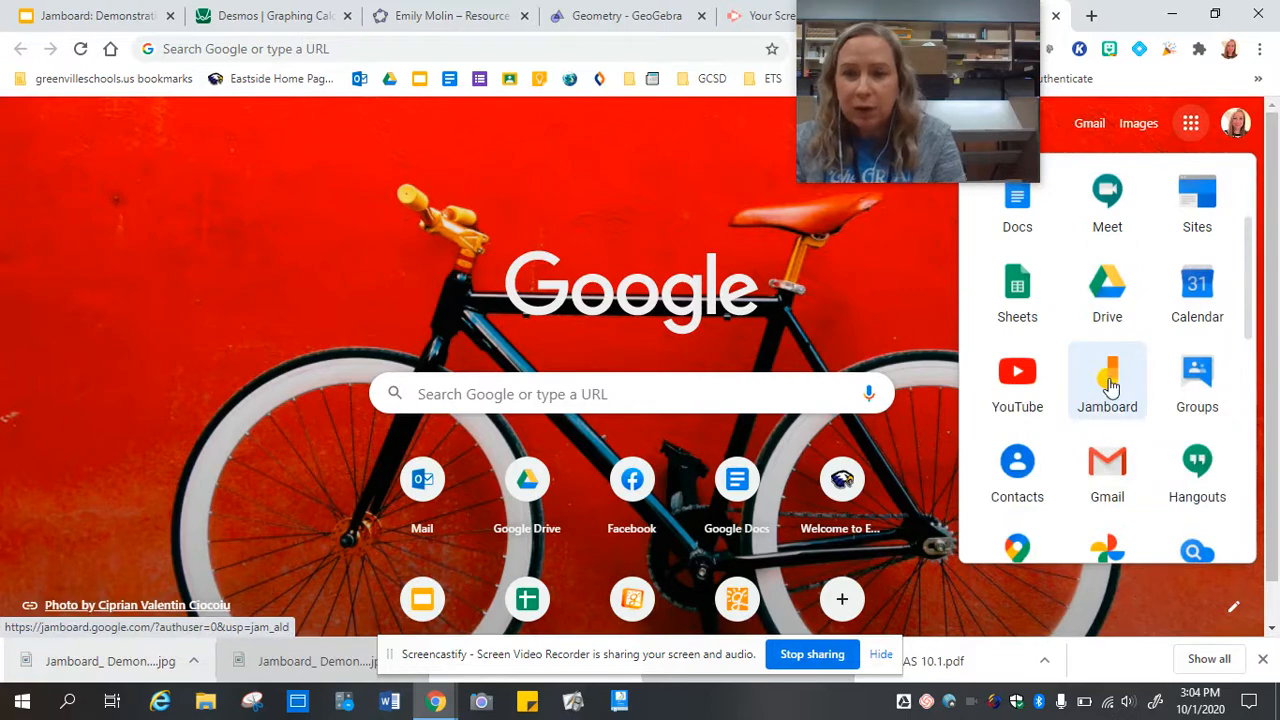
{"action": "scroll", "coordinate": [1110, 387], "scroll_direction": "down", "scroll_amount": 5}
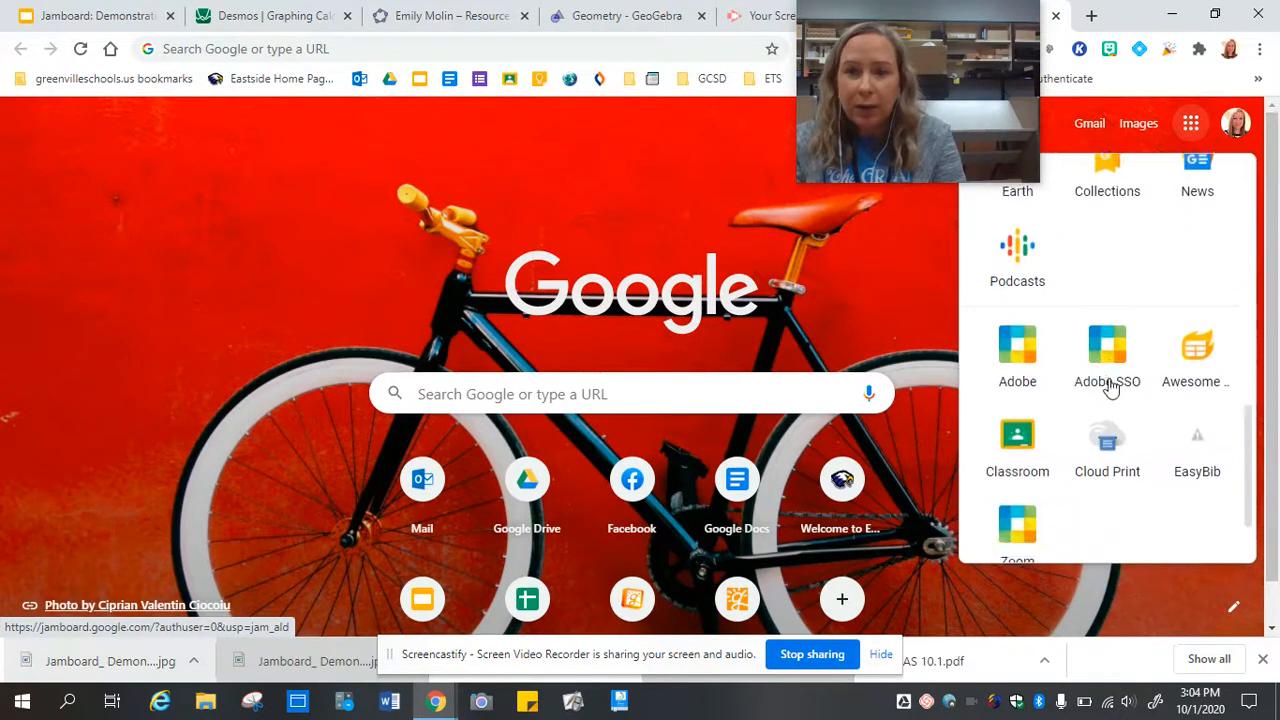
{"action": "scroll", "coordinate": [1109, 387], "scroll_direction": "down", "scroll_amount": 2}
{"action": "scroll", "coordinate": [1172, 440], "scroll_direction": "up", "scroll_amount": 4}
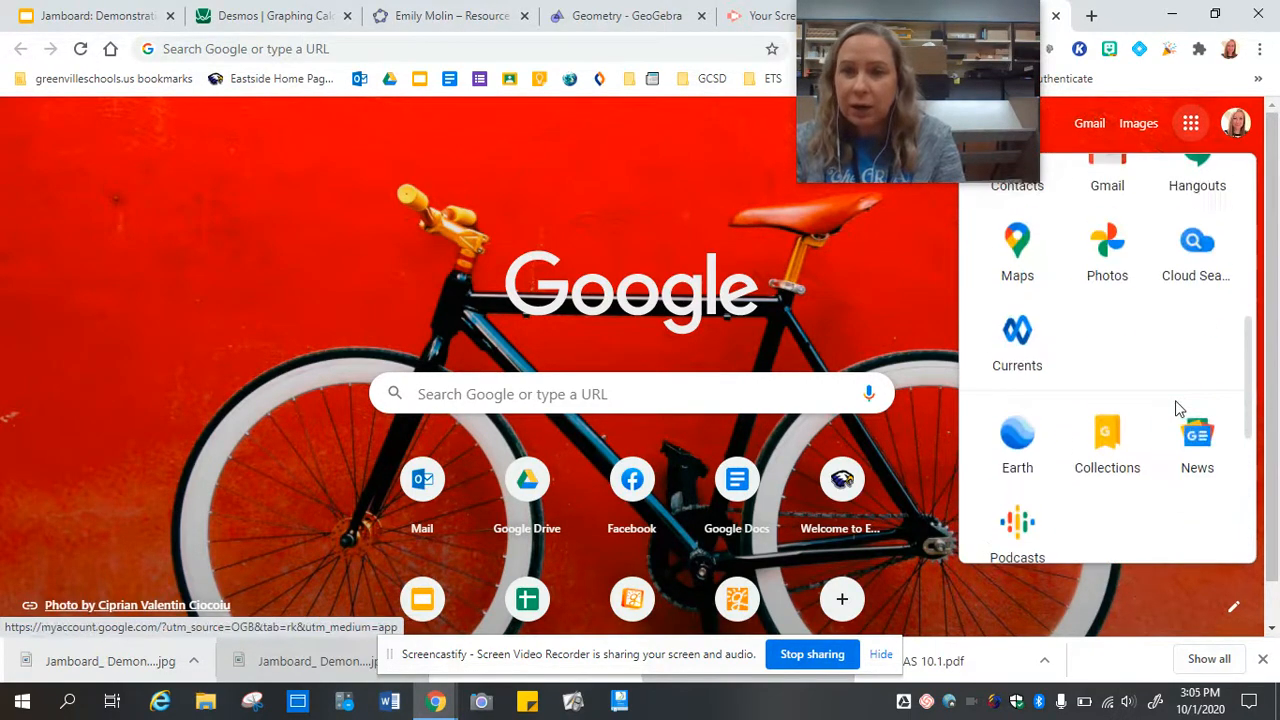
{"action": "scroll", "coordinate": [1176, 408], "scroll_direction": "up", "scroll_amount": 3}
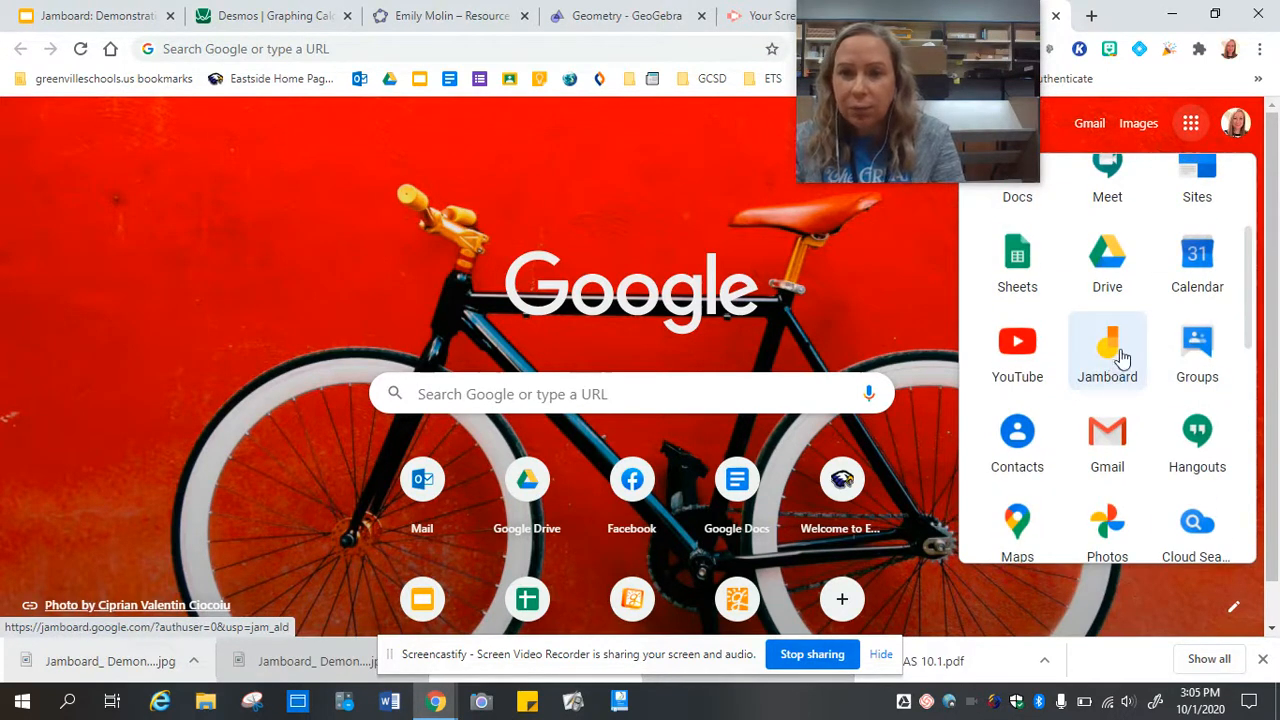
{"action": "scroll", "coordinate": [1110, 175], "scroll_direction": "up", "scroll_amount": 1}
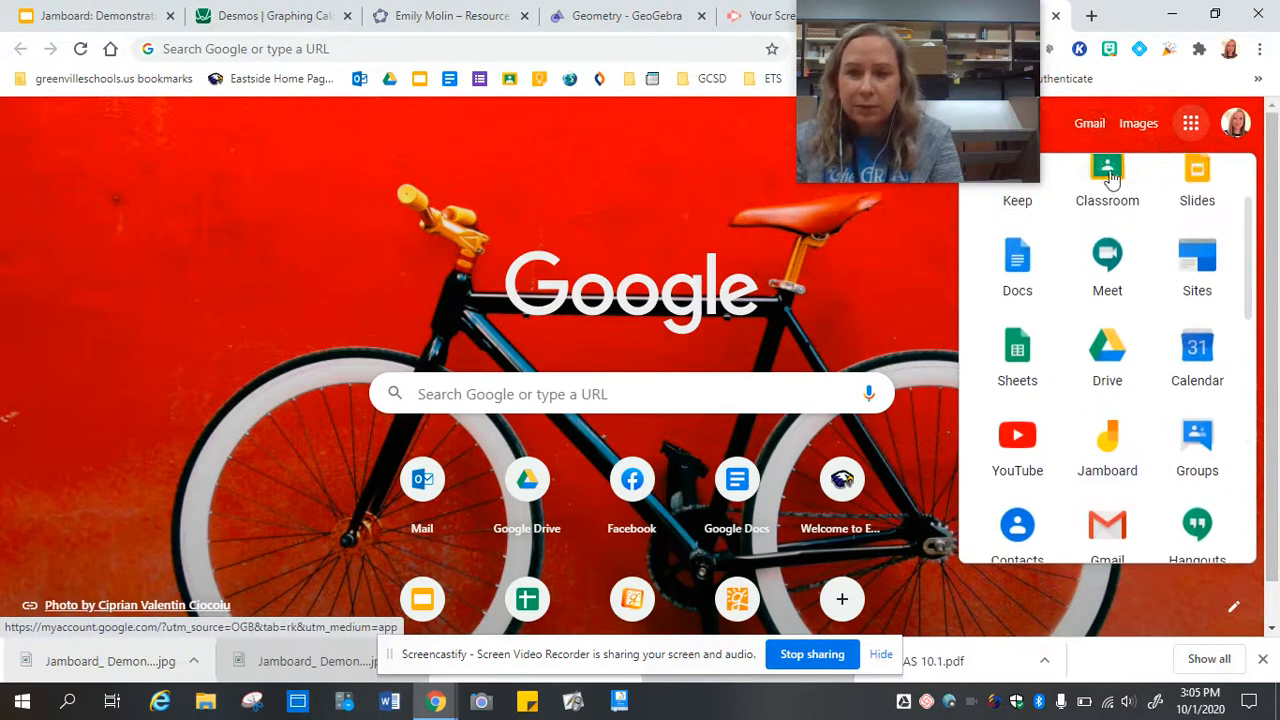
{"action": "scroll", "coordinate": [1150, 295], "scroll_direction": "up", "scroll_amount": 1}
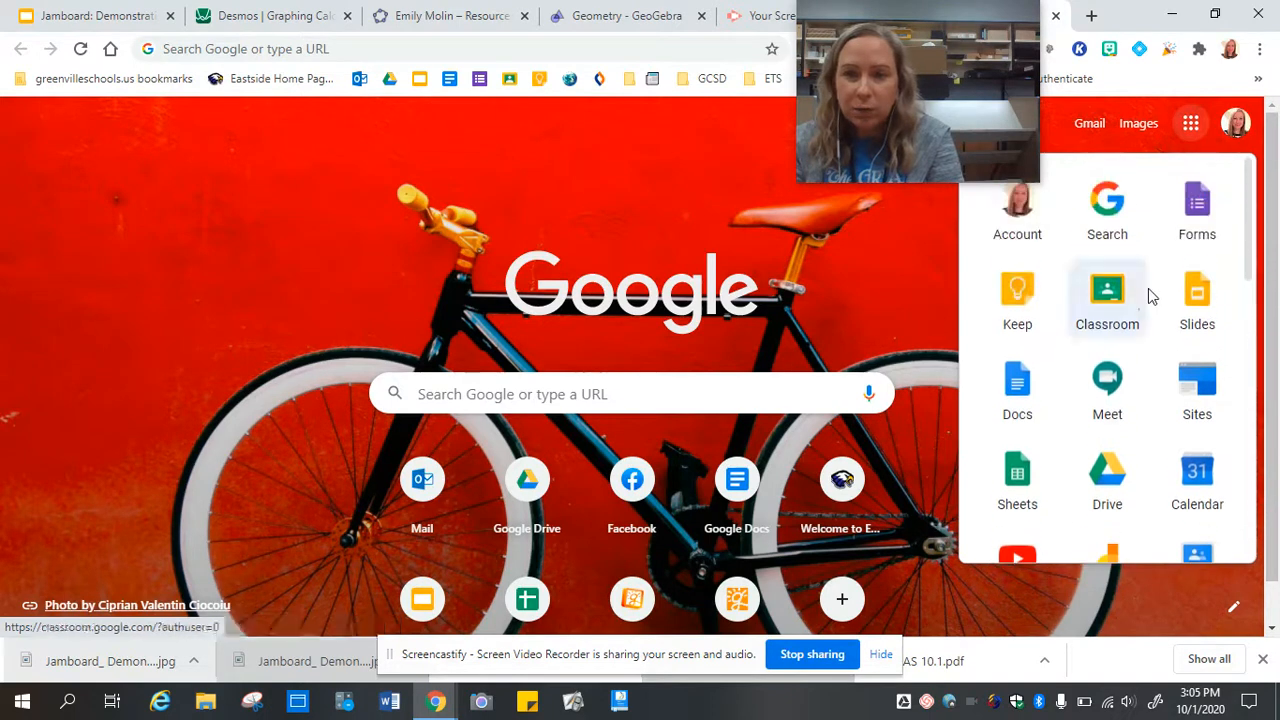
{"action": "scroll", "coordinate": [1155, 285], "scroll_direction": "down", "scroll_amount": 1}
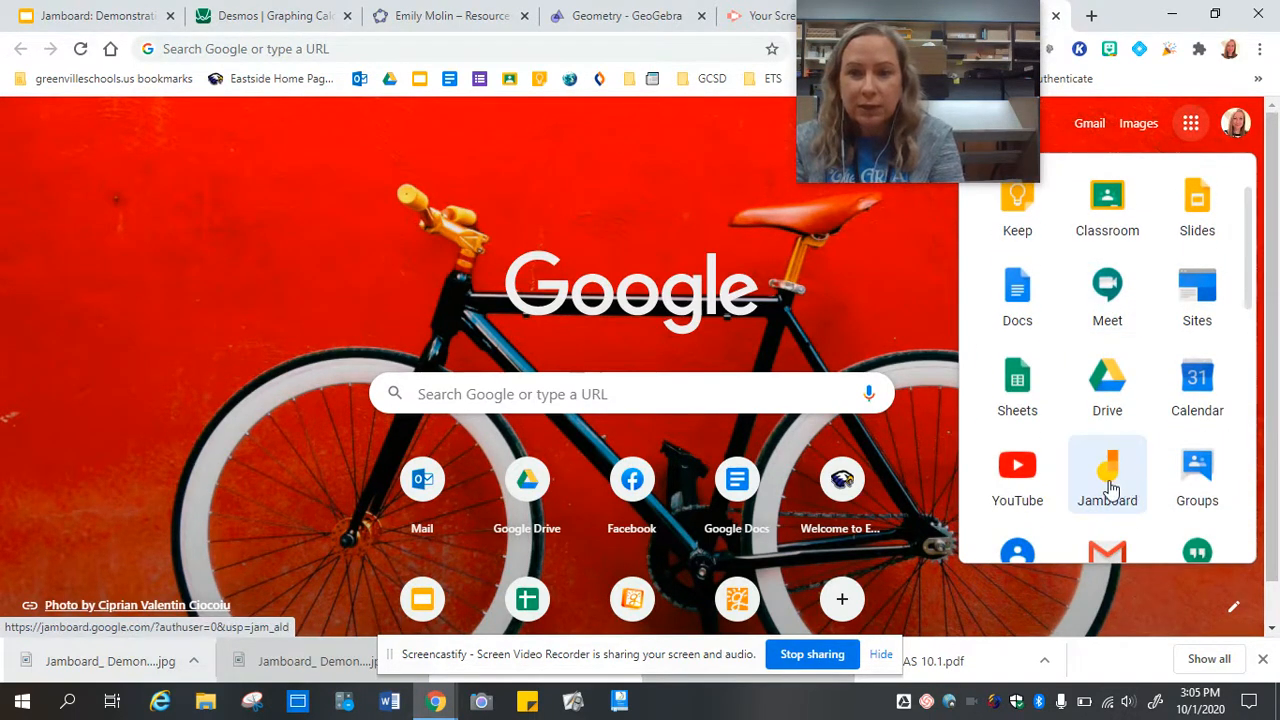
{"action": "mouse_move", "coordinate": [1108, 465]}
{"action": "left_mouse_down"}
{"action": "mouse_move", "coordinate": [1118, 180]}
{"action": "mouse_move", "coordinate": [1015, 195]}
{"action": "mouse_move", "coordinate": [1248, 335]}
{"action": "mouse_move", "coordinate": [1106, 486]}
{"action": "mouse_move", "coordinate": [1055, 330]}
{"action": "mouse_move", "coordinate": [1197, 400]}
{"action": "mouse_move", "coordinate": [1122, 480]}
{"action": "mouse_move", "coordinate": [1136, 460]}
{"action": "mouse_move", "coordinate": [1137, 354]}
{"action": "mouse_move", "coordinate": [1152, 424]}
{"action": "mouse_move", "coordinate": [1119, 416]}
{"action": "mouse_move", "coordinate": [1108, 385]}
{"action": "mouse_move", "coordinate": [1106, 480]}
{"action": "left_mouse_up"}
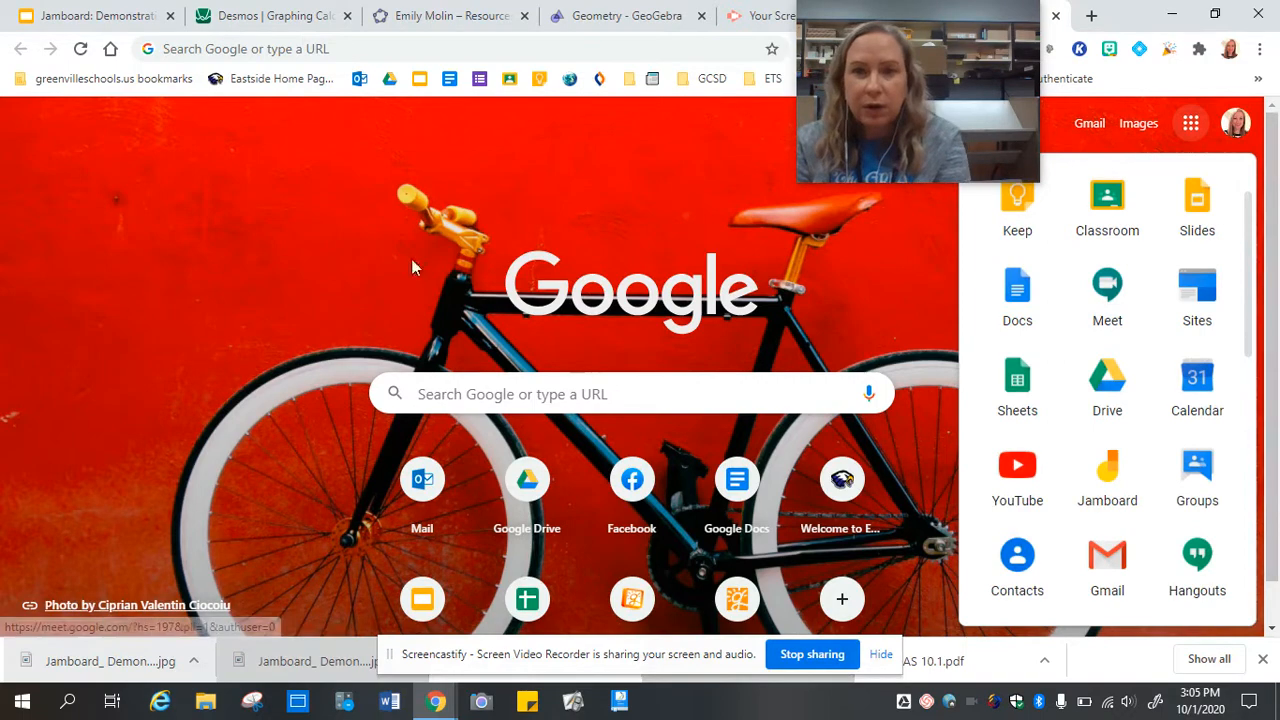
- Go to jamboard.google.com and create a new jam
{"action": "left_click", "coordinate": [512, 50]}
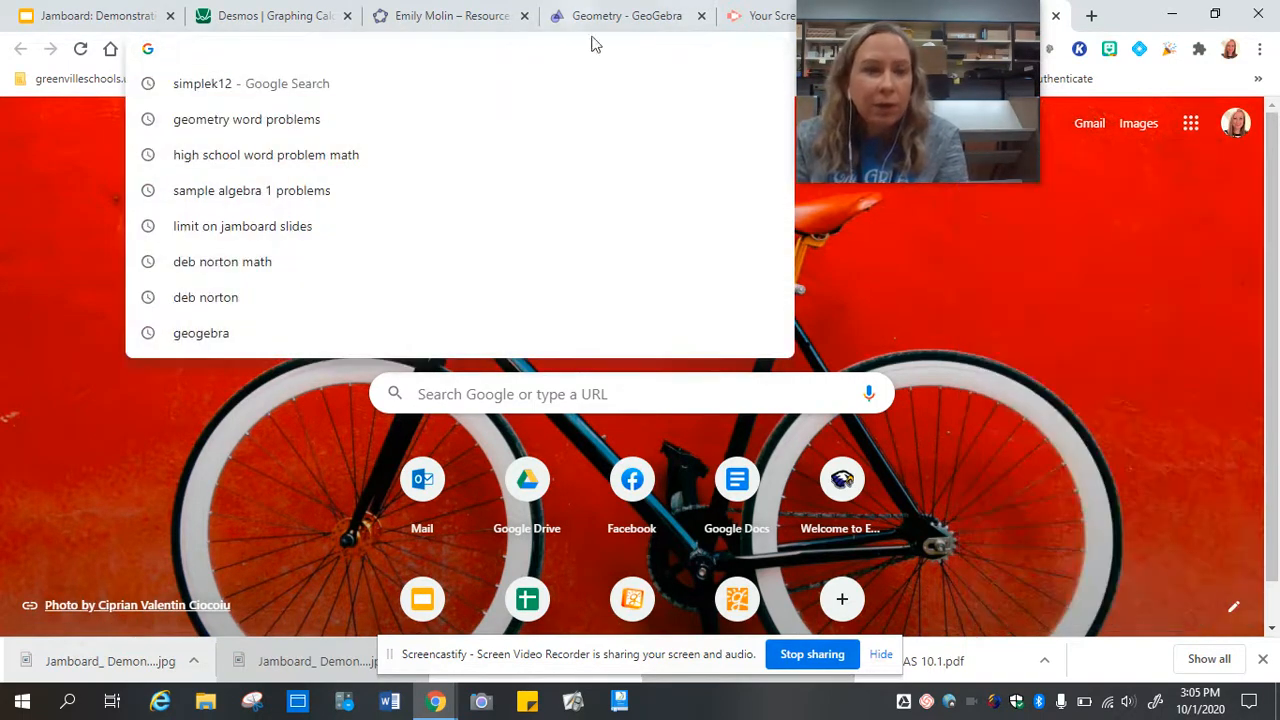
{"action": "type", "text": "j"}
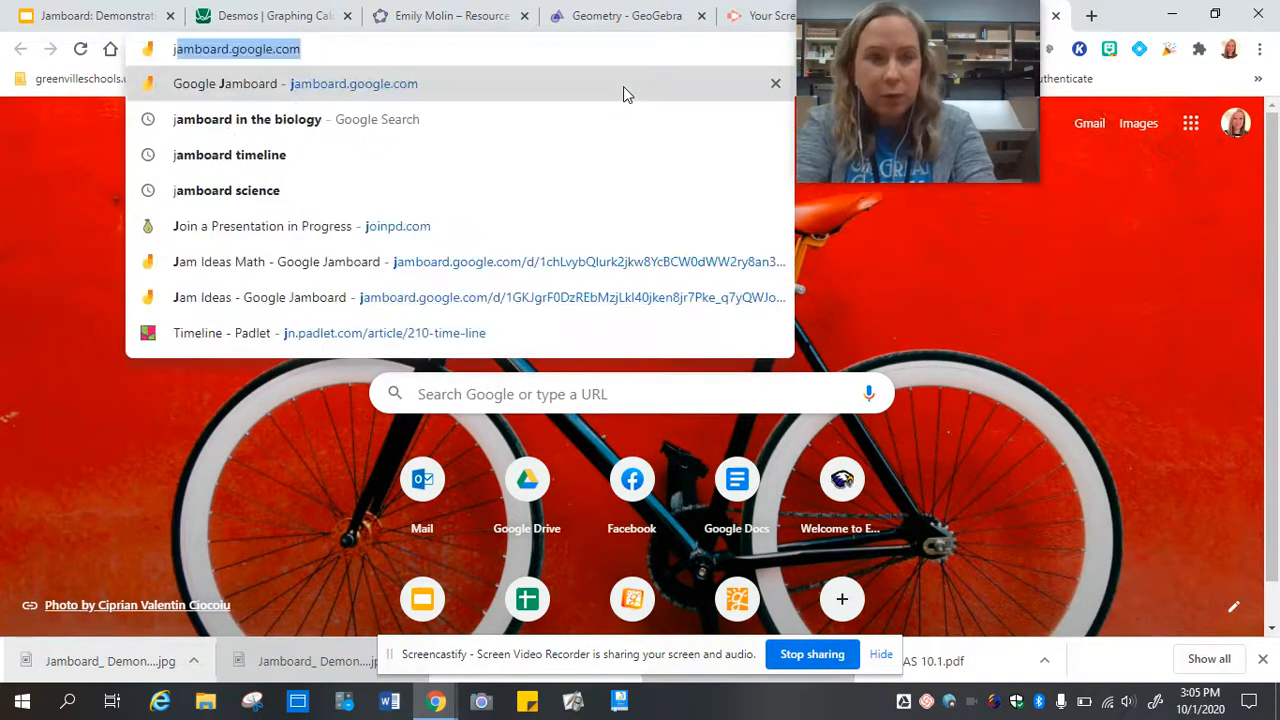
{"action": "type", "text": "am"}
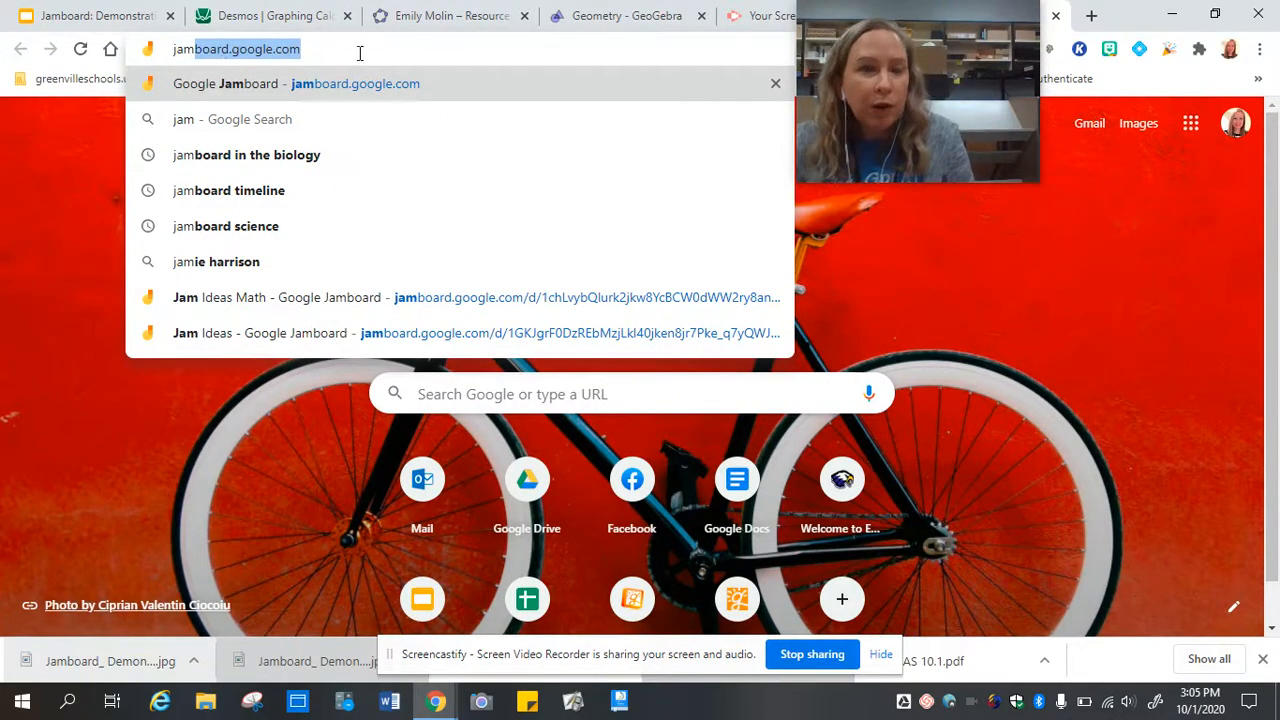
{"action": "key", "text": "Return"}
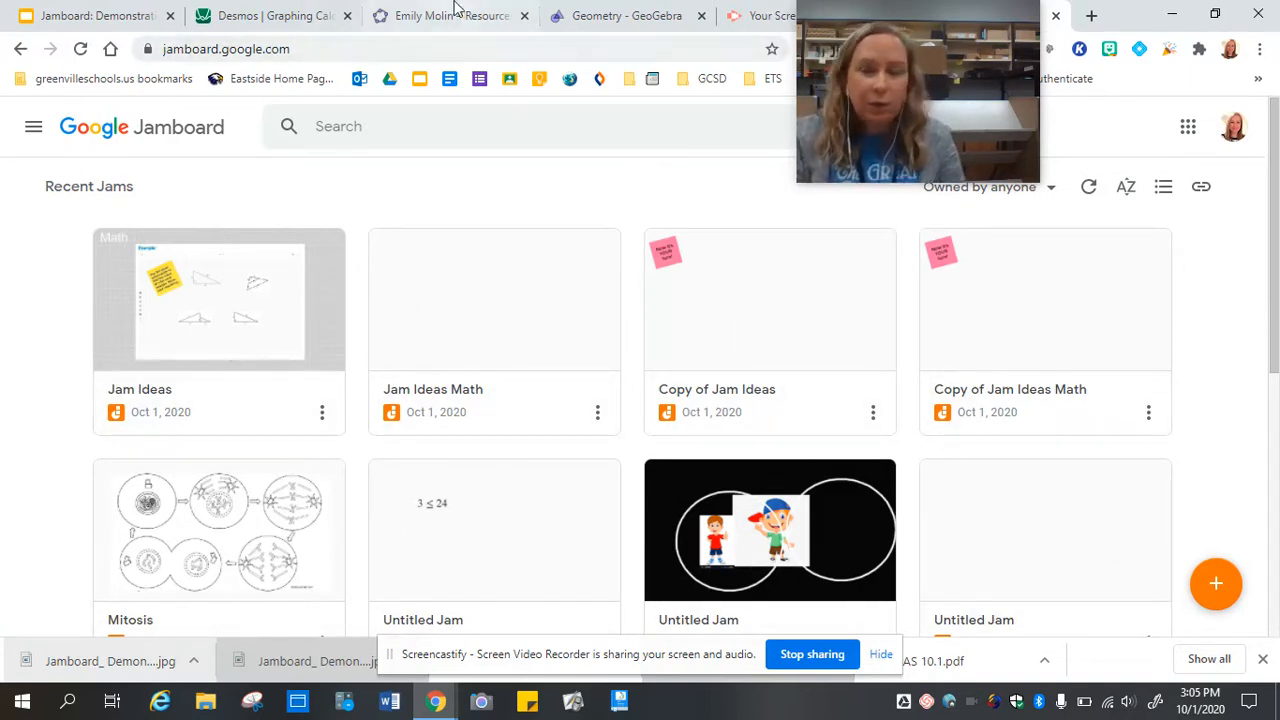
{"action": "left_click", "coordinate": [1216, 586]}
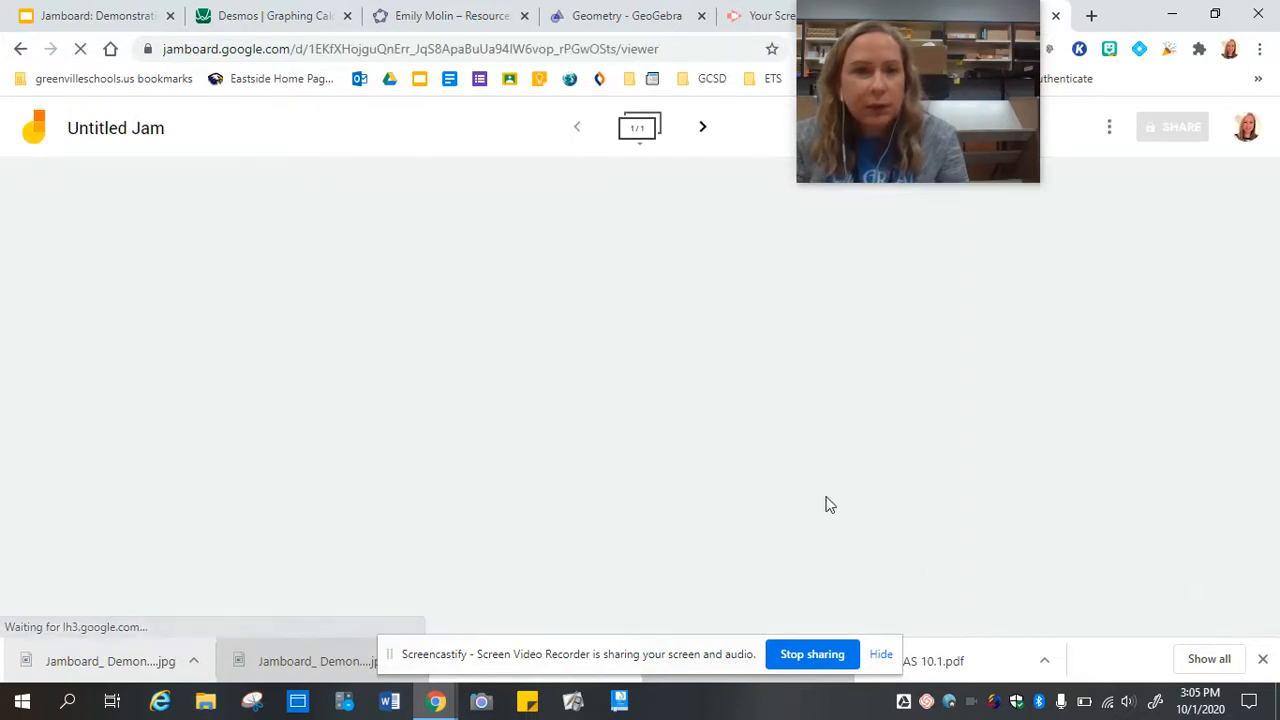
- Advance the Jamboard demonstration slideshow to the blank jam slide and return to the Untitled Jam
{"action": "left_click", "coordinate": [106, 15]}
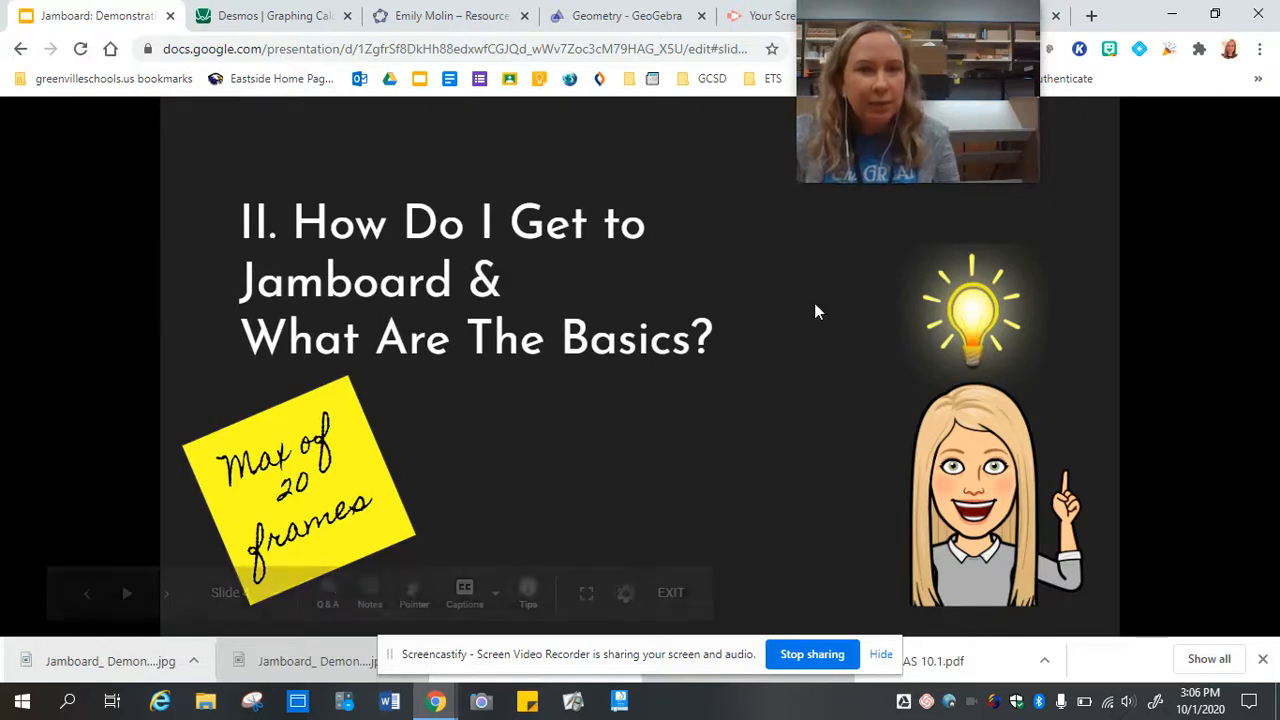
{"action": "left_click_drag", "start_coordinate": [924, 57], "coordinate": [1230, 56]}
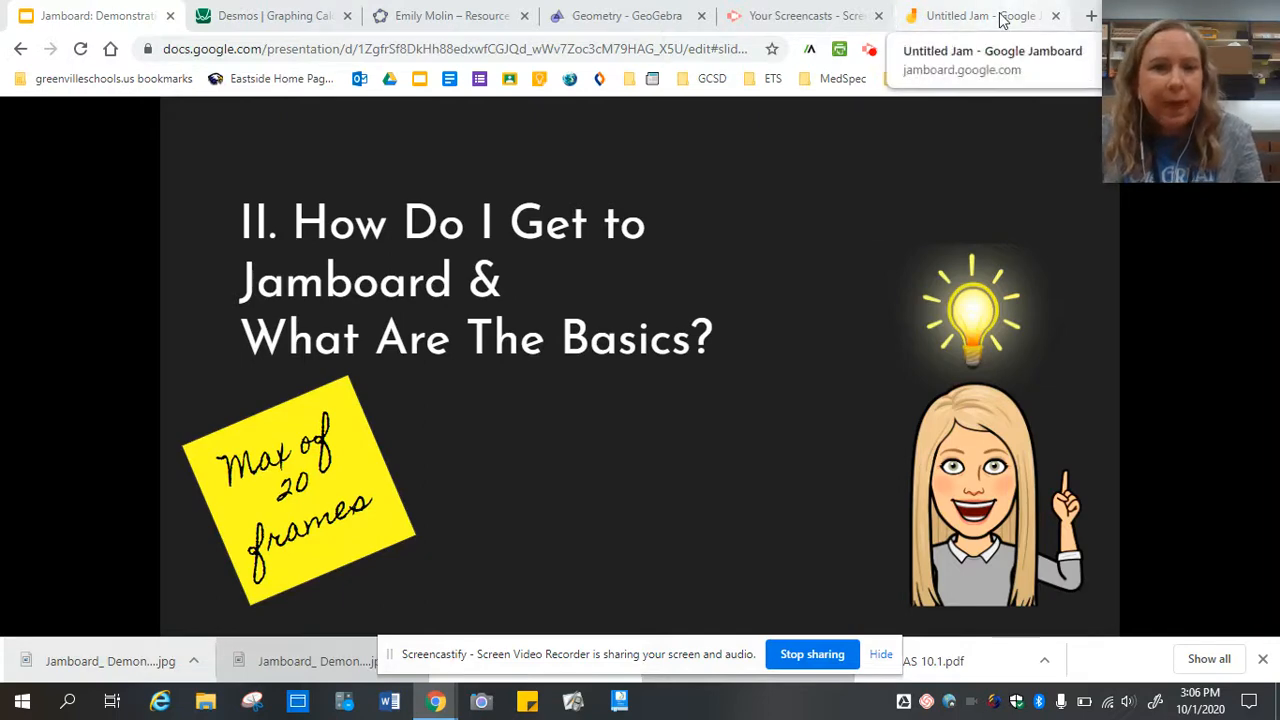
{"action": "left_click", "coordinate": [863, 223]}
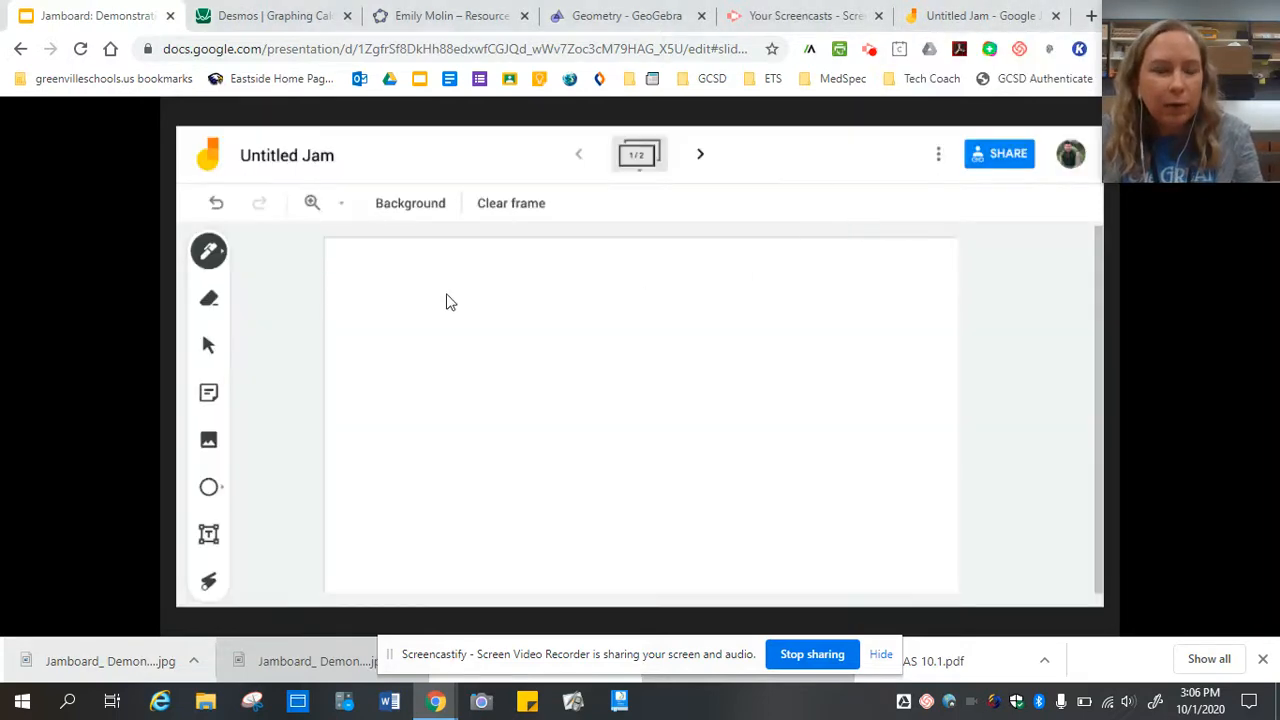
{"action": "left_click", "coordinate": [998, 22]}
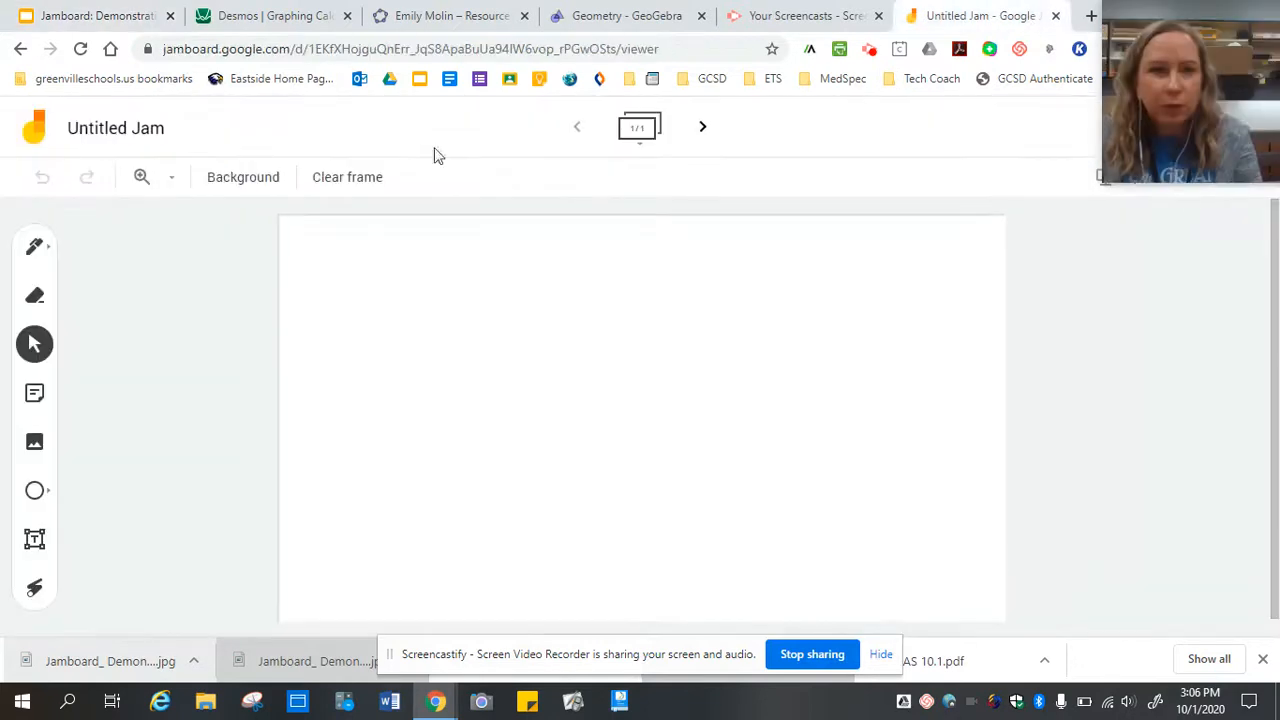
- Add four blank frames after the jam's first frame
{"action": "left_click", "coordinate": [645, 126]}
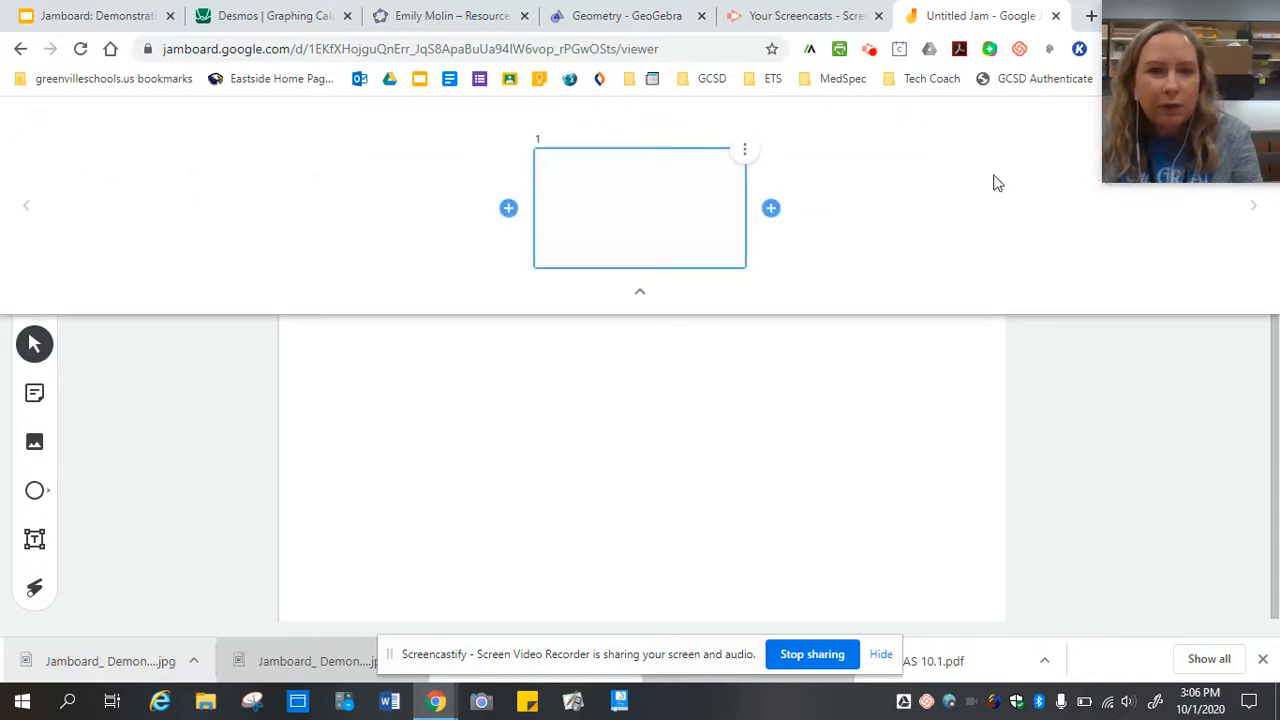
{"action": "left_click", "coordinate": [771, 209]}
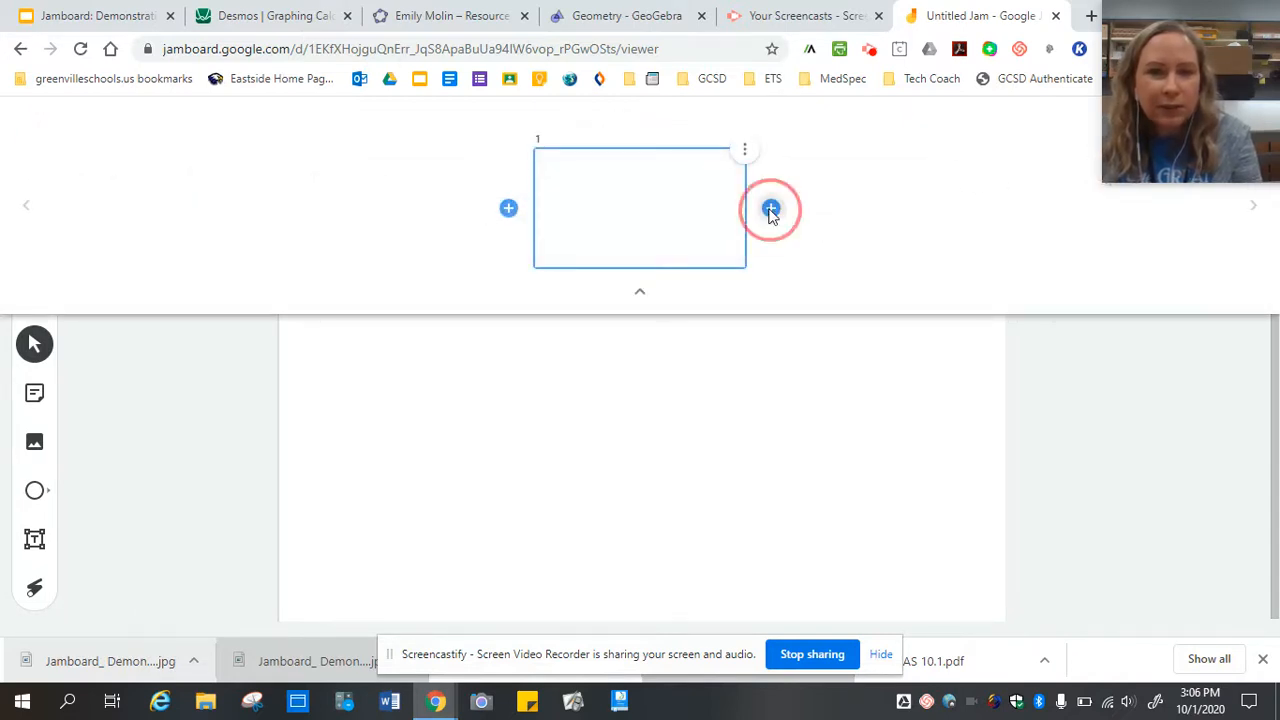
{"action": "left_click", "coordinate": [903, 209]}
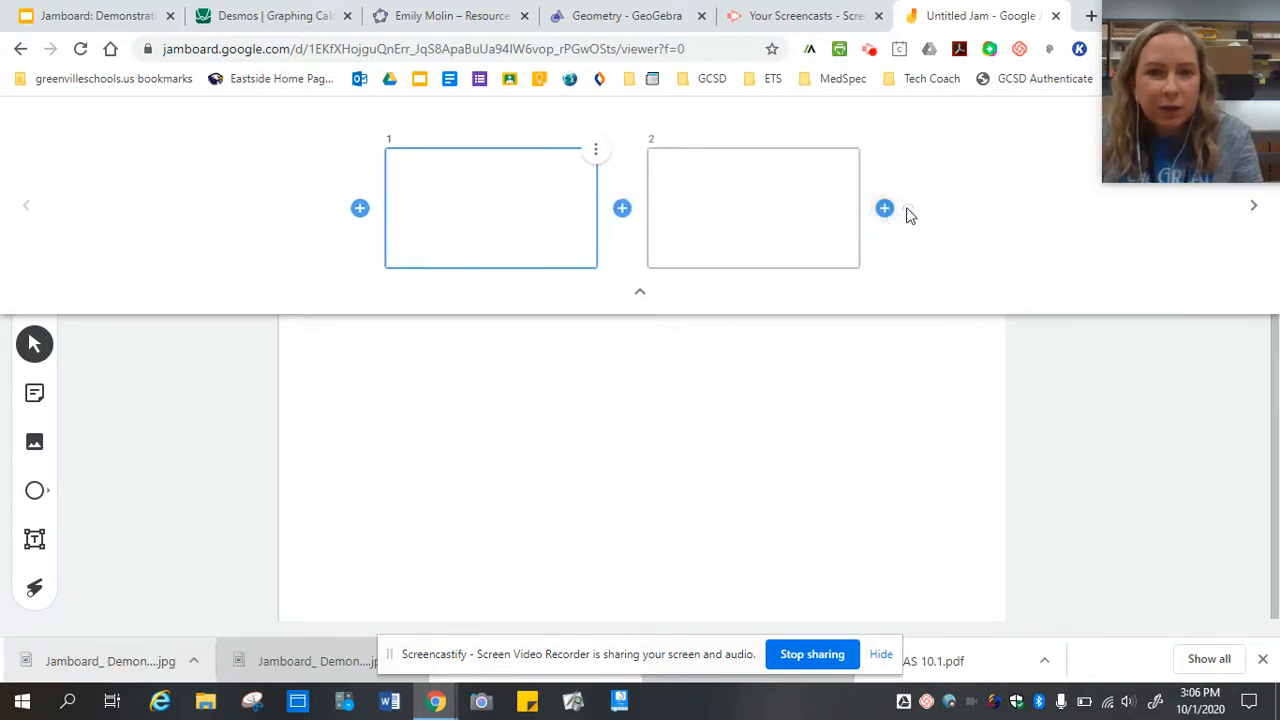
{"action": "left_click", "coordinate": [1032, 215]}
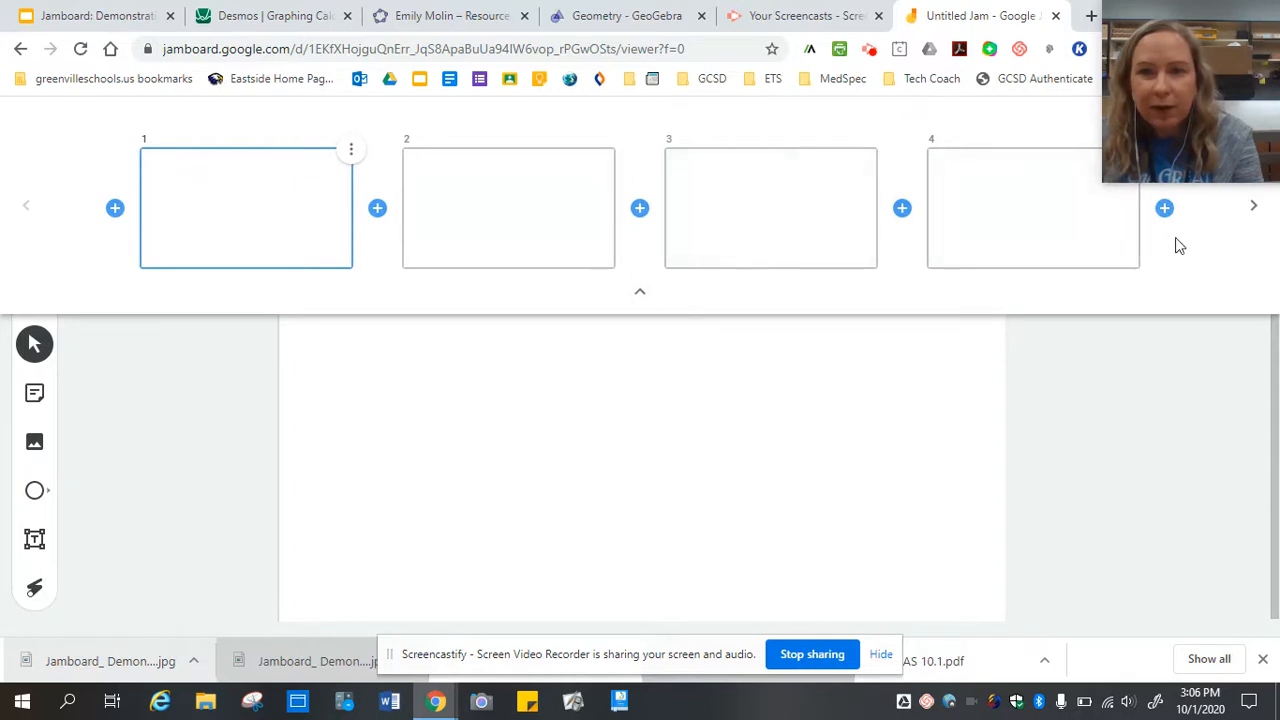
{"action": "left_click", "coordinate": [1164, 208]}
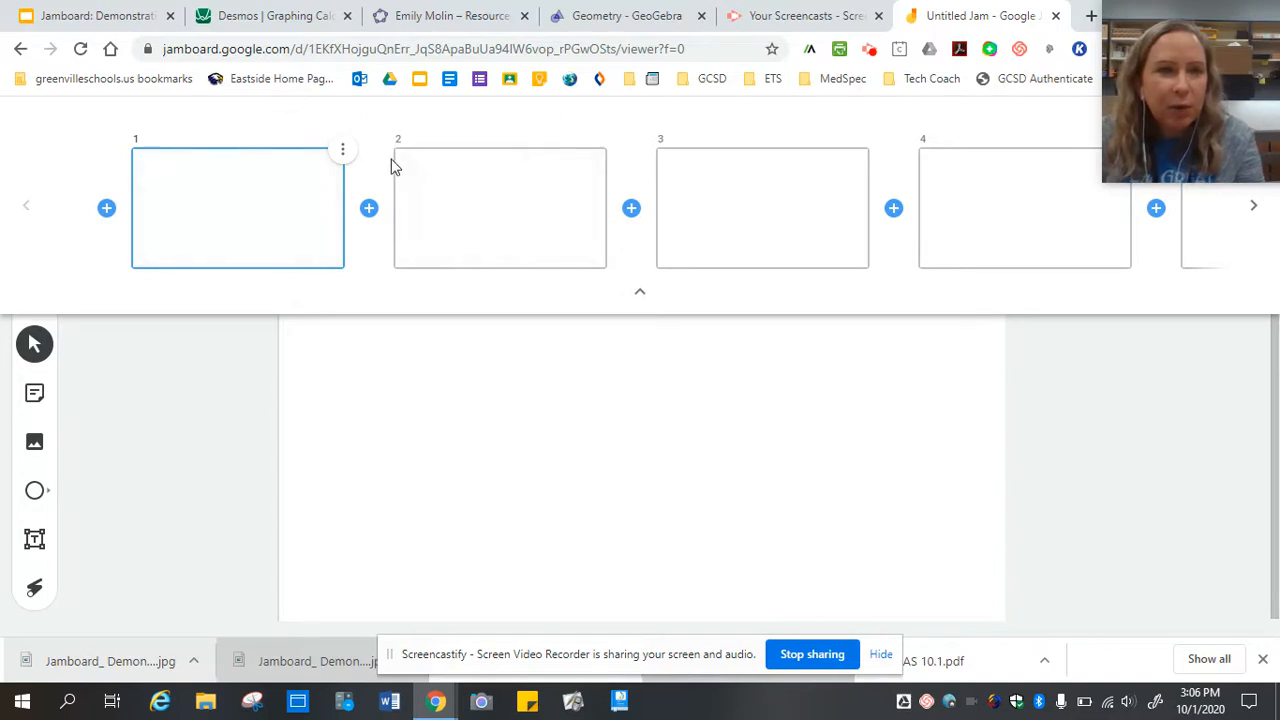
- Switch between frames 2, 3 and 1 in the frame overview and display the duplicate and delete options of frame 1
{"action": "left_click", "coordinate": [517, 210]}
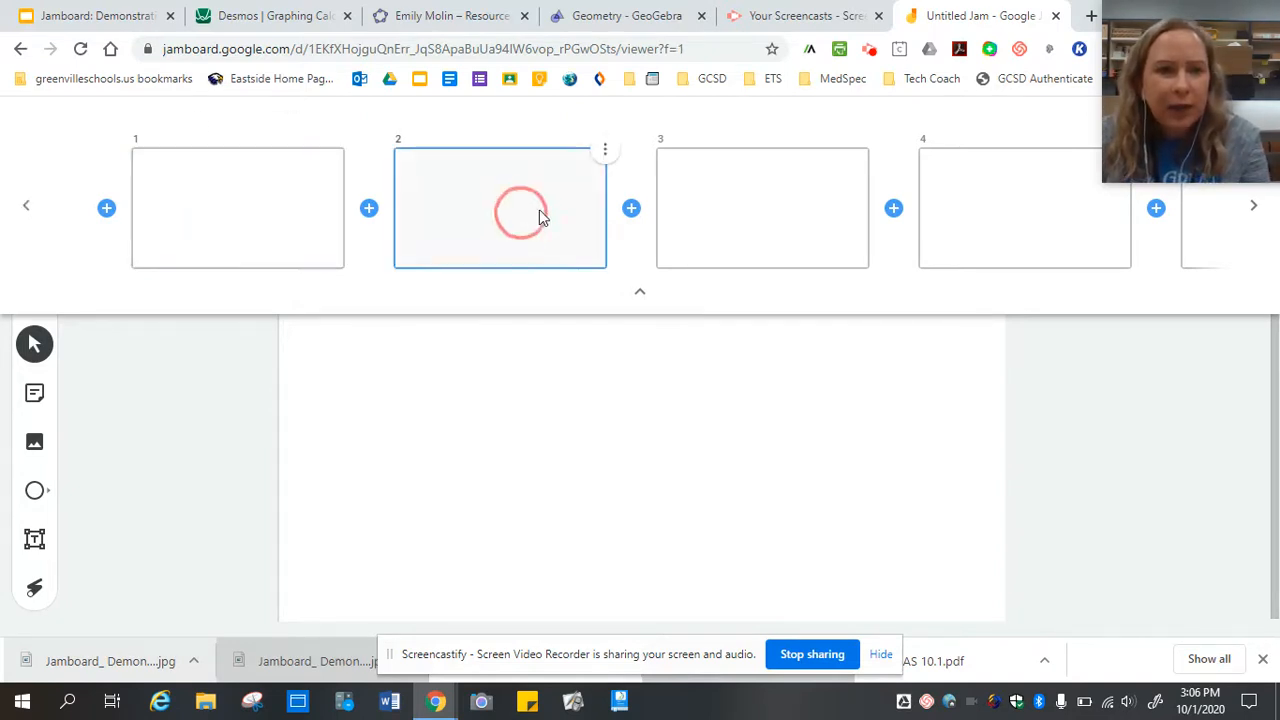
{"action": "left_click", "coordinate": [800, 210]}
{"action": "left_click", "coordinate": [165, 216]}
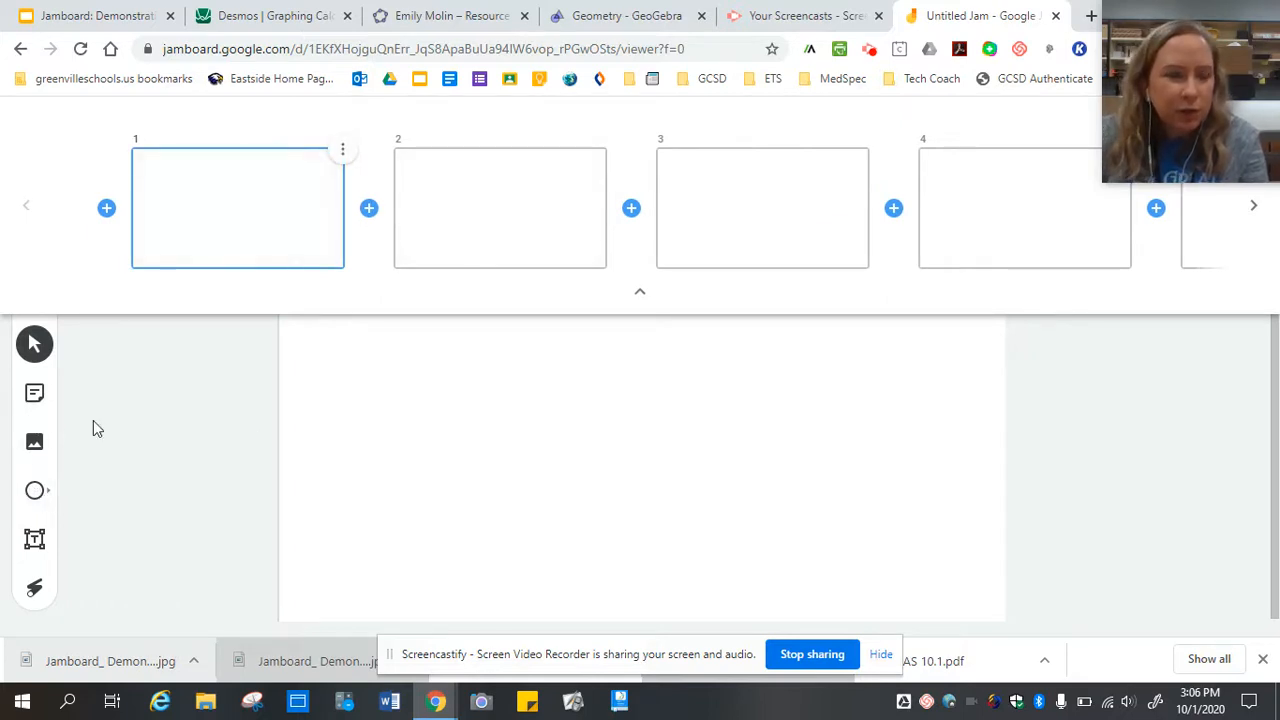
{"action": "left_click", "coordinate": [341, 150]}
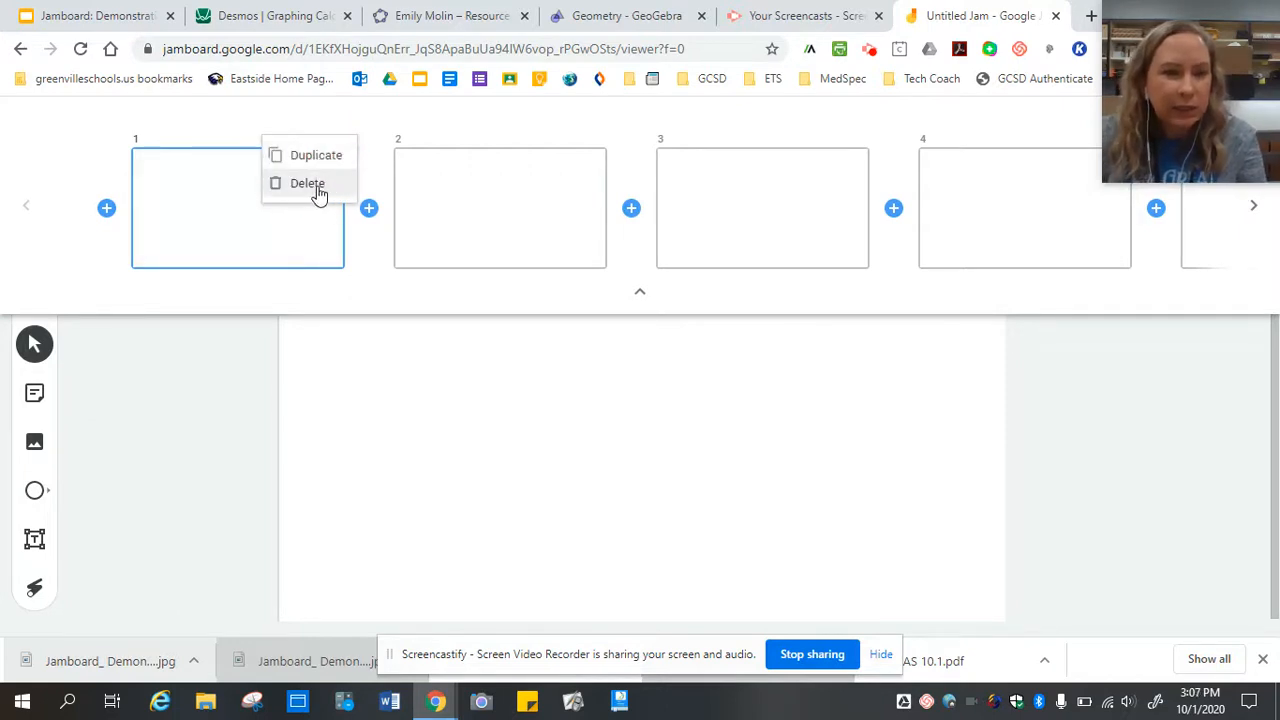
{"action": "left_click", "coordinate": [580, 417]}
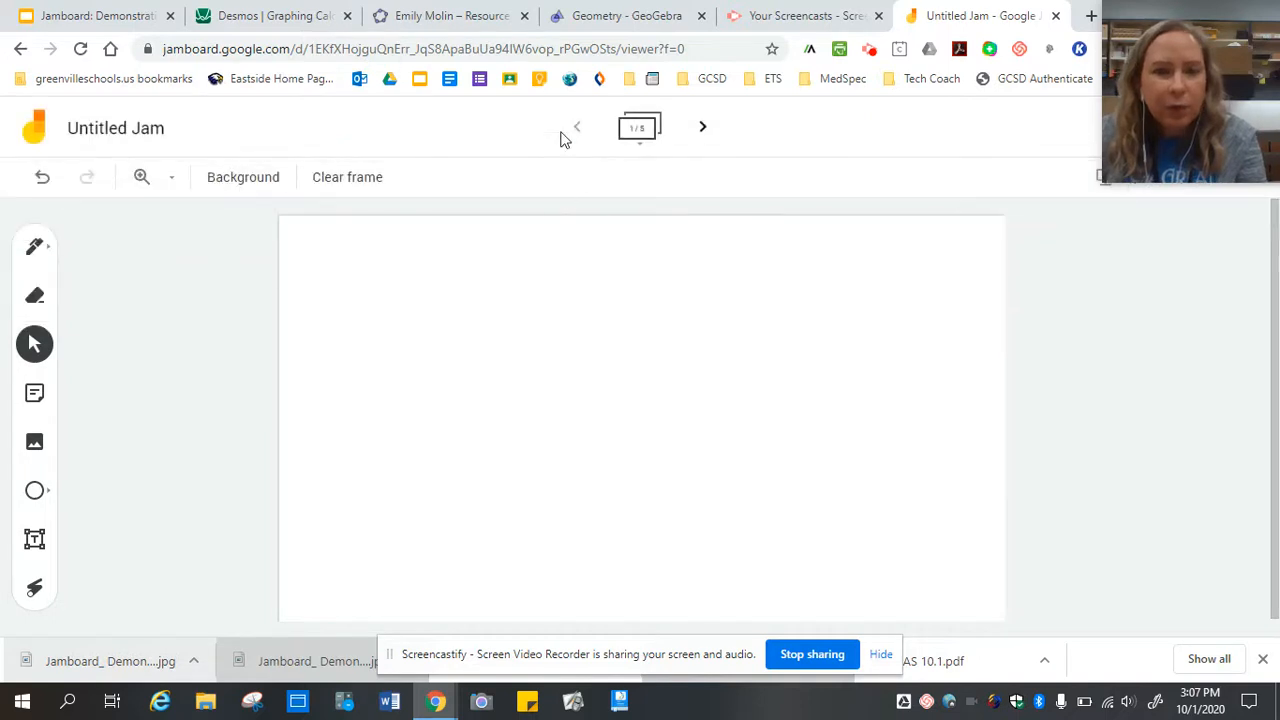
- Try to move frame 4 to another place in the frame order and close the frame overview
{"action": "left_click", "coordinate": [640, 128]}
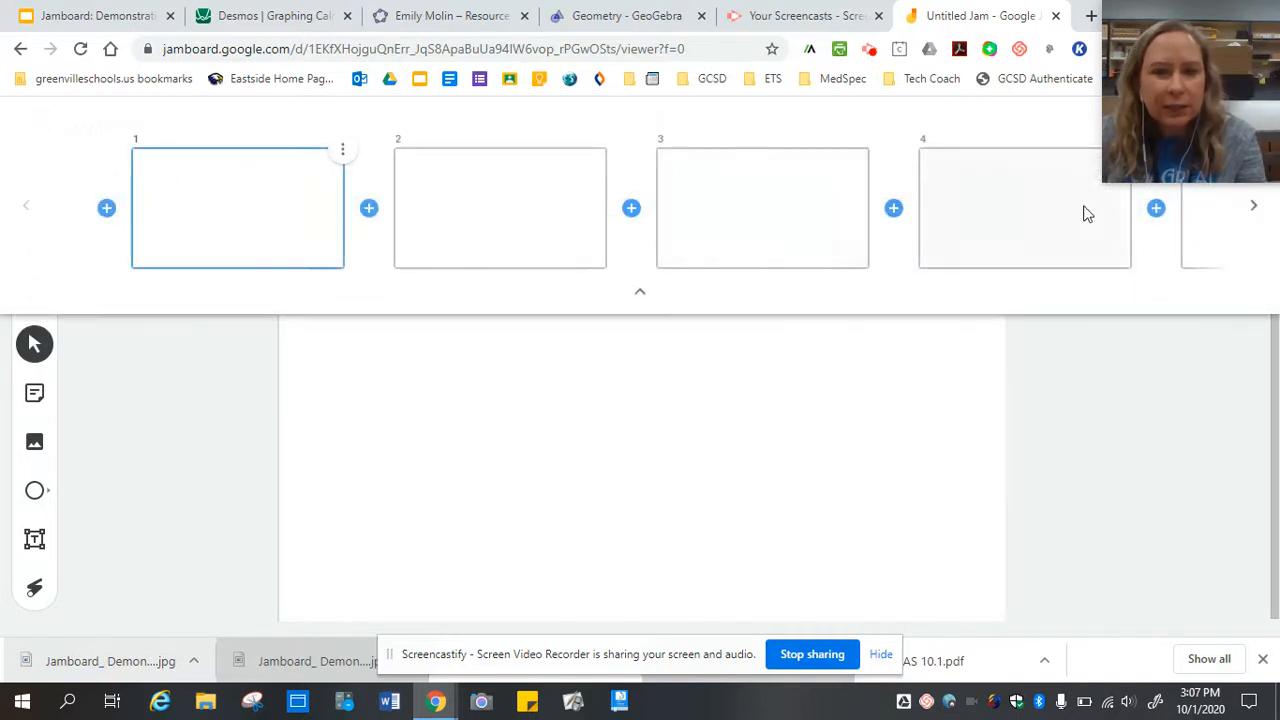
{"action": "left_click", "coordinate": [1035, 232]}
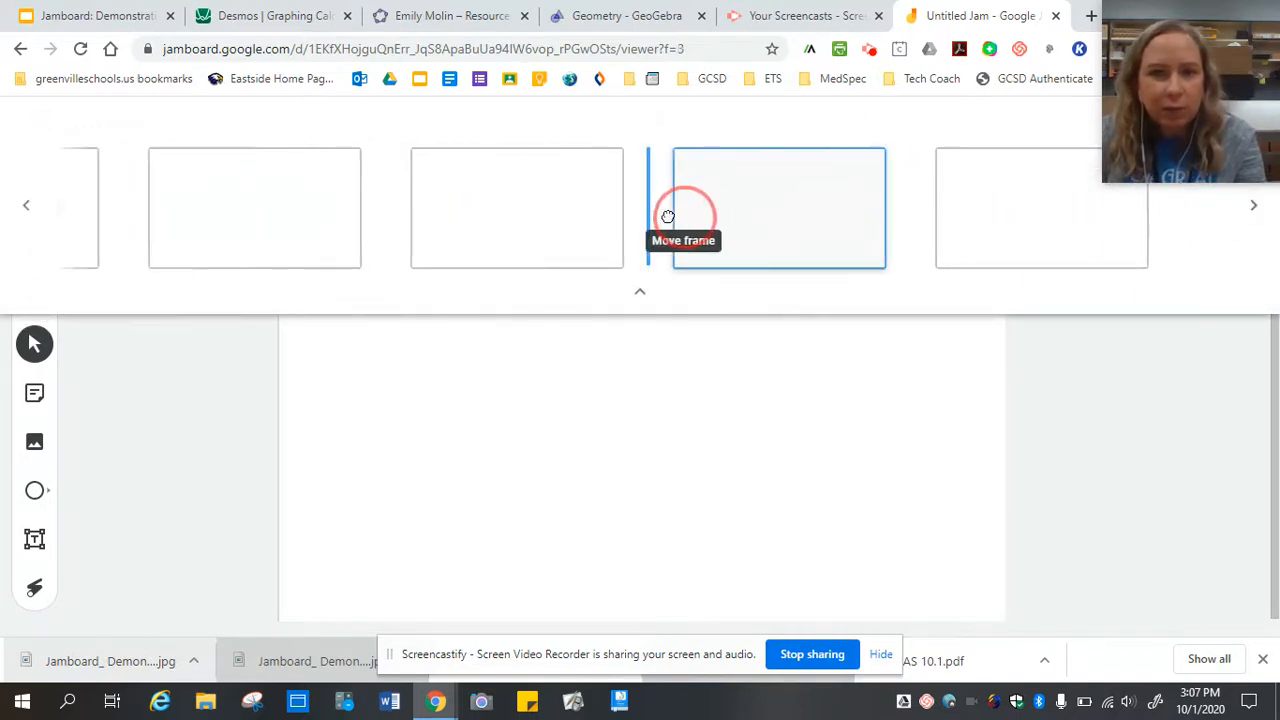
{"action": "left_click", "coordinate": [107, 443]}
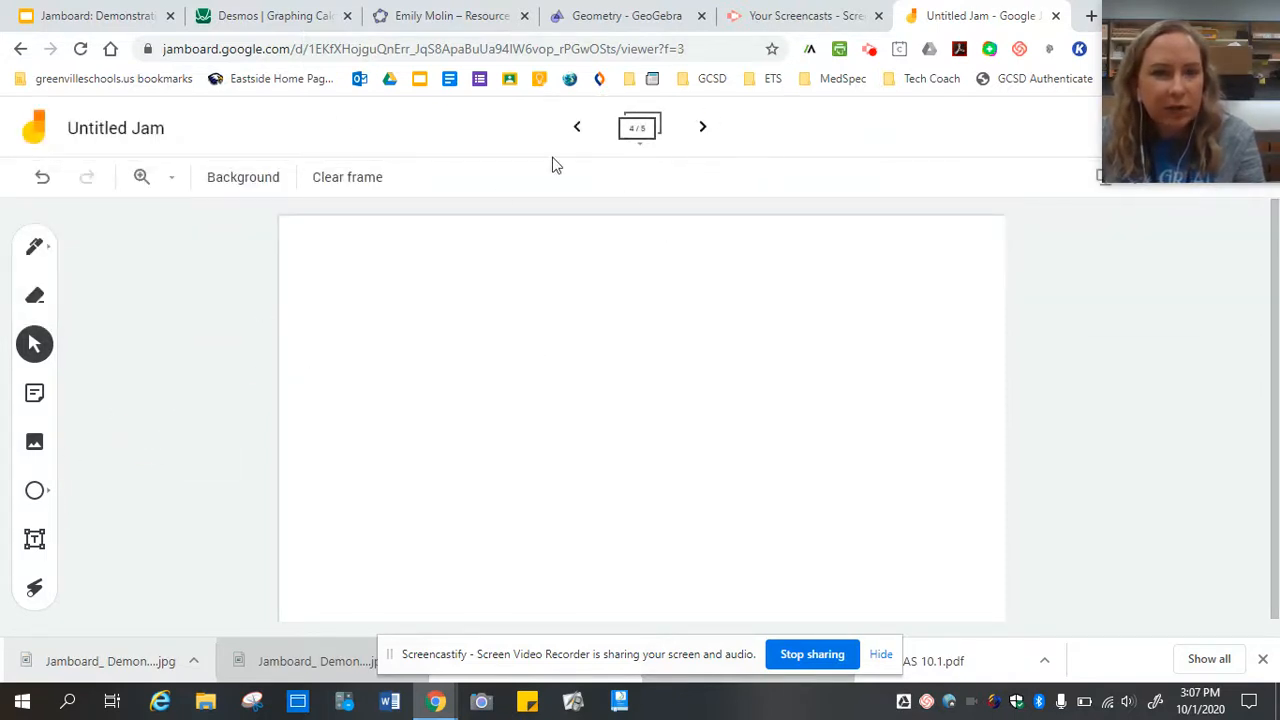
- Page back from frame 4 to the first frame of the jam
{"action": "left_click", "coordinate": [576, 130]}
{"action": "left_click", "coordinate": [576, 130]}
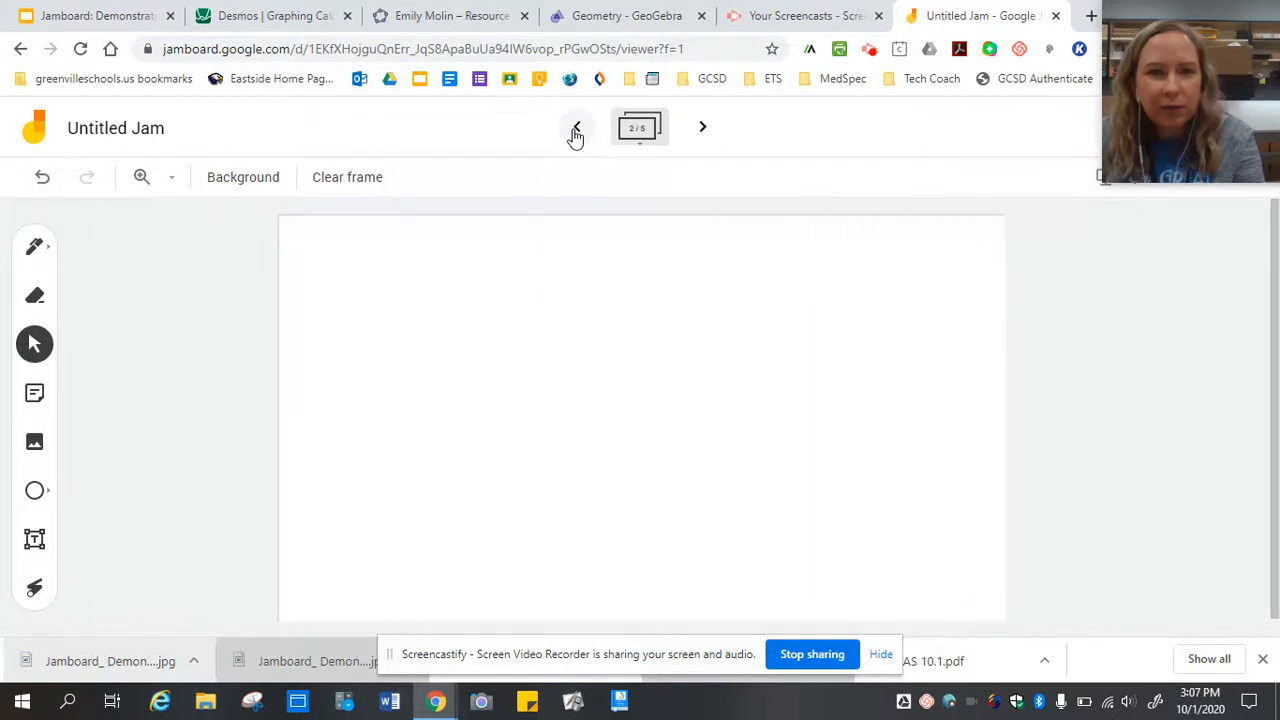
{"action": "left_click", "coordinate": [576, 130]}
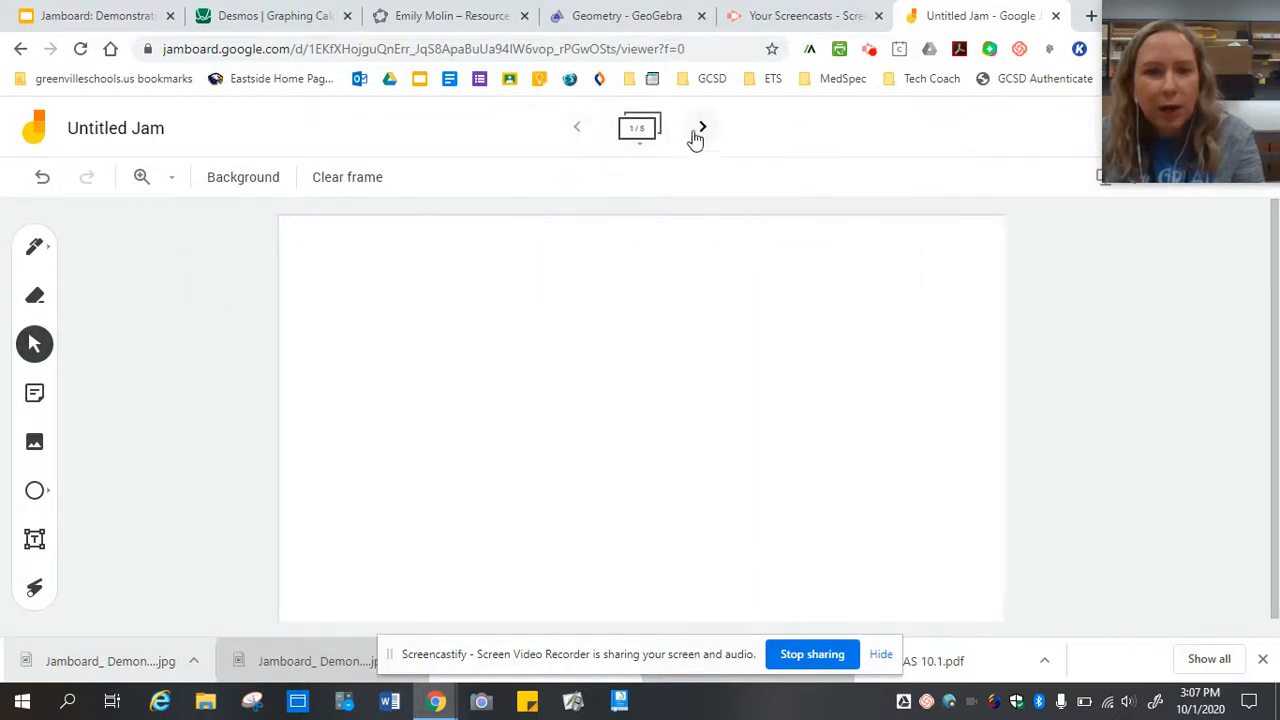
{"action": "left_click", "coordinate": [695, 128]}
{"action": "left_click", "coordinate": [575, 127]}
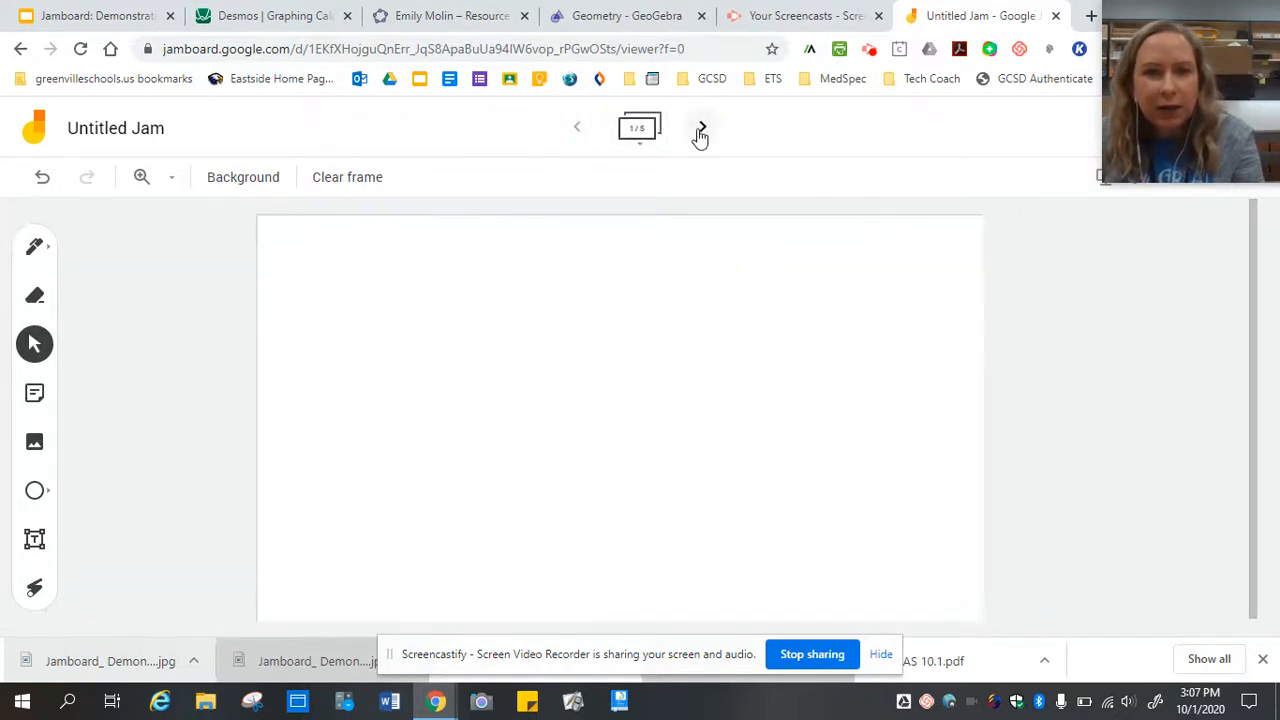
- Page forward to the last frame of the jam and review all frames in the frame overview
{"action": "left_click", "coordinate": [701, 131]}
{"action": "left_click", "coordinate": [702, 131]}
{"action": "left_click", "coordinate": [703, 132]}
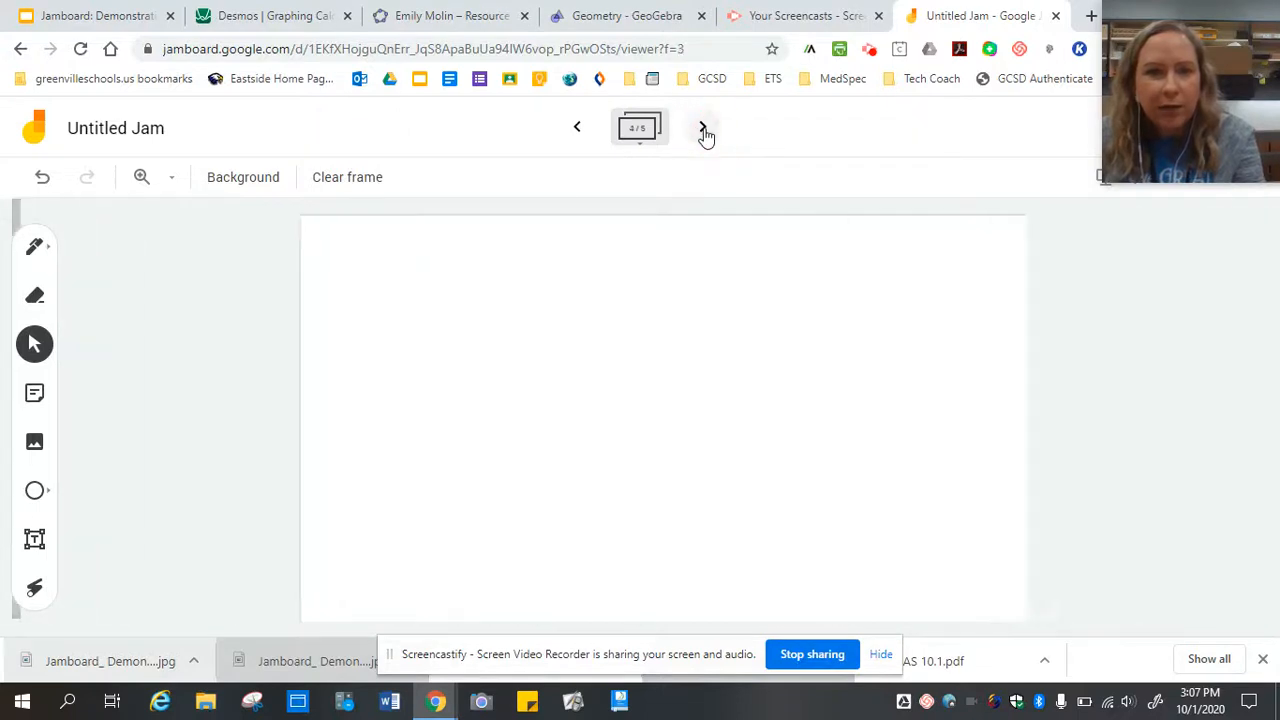
{"action": "left_click", "coordinate": [703, 131]}
{"action": "left_click", "coordinate": [640, 128]}
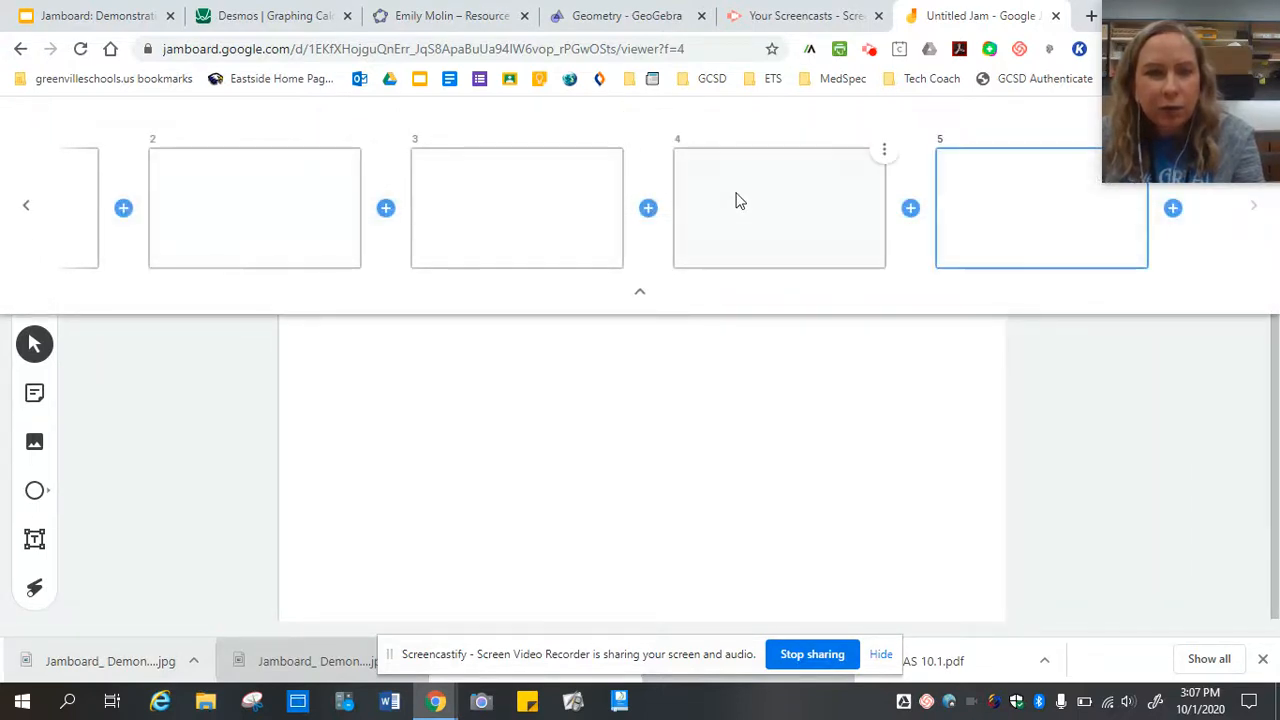
{"action": "left_click", "coordinate": [637, 293]}
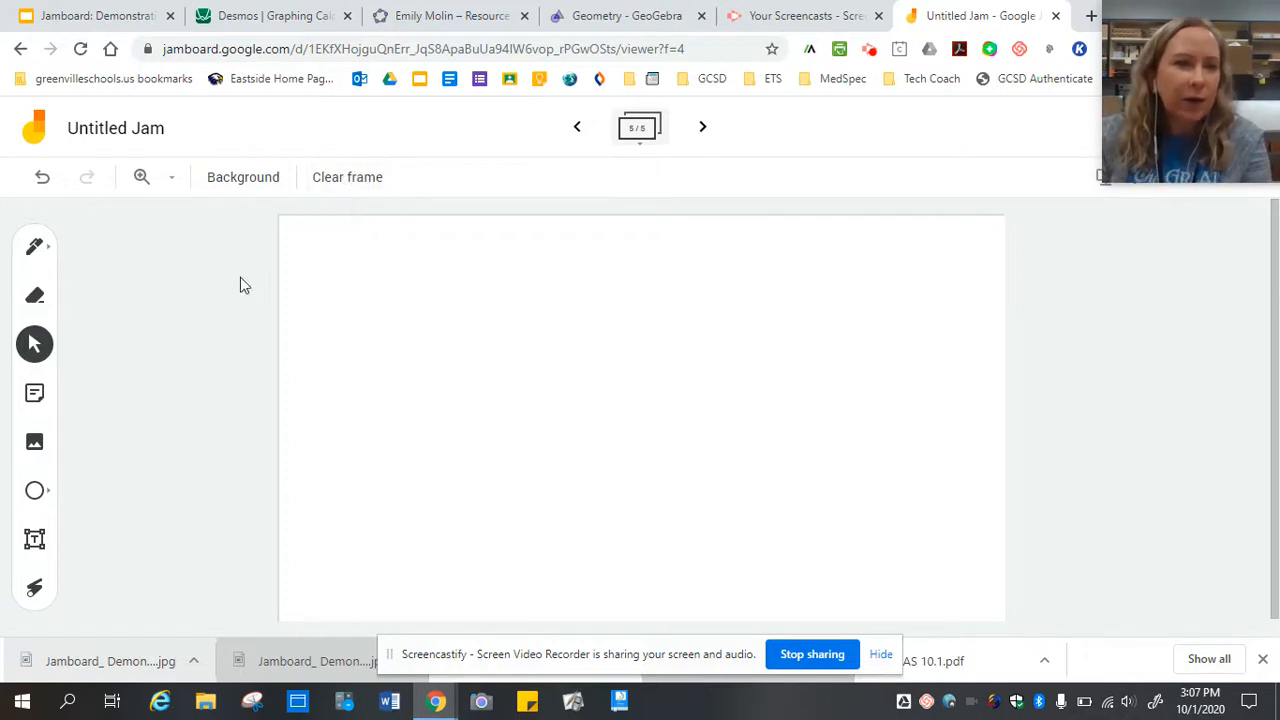
- Try the dotted, blue graph, ruled-line and gray graph backgrounds on frame 5 one after another
{"action": "left_click", "coordinate": [249, 187]}
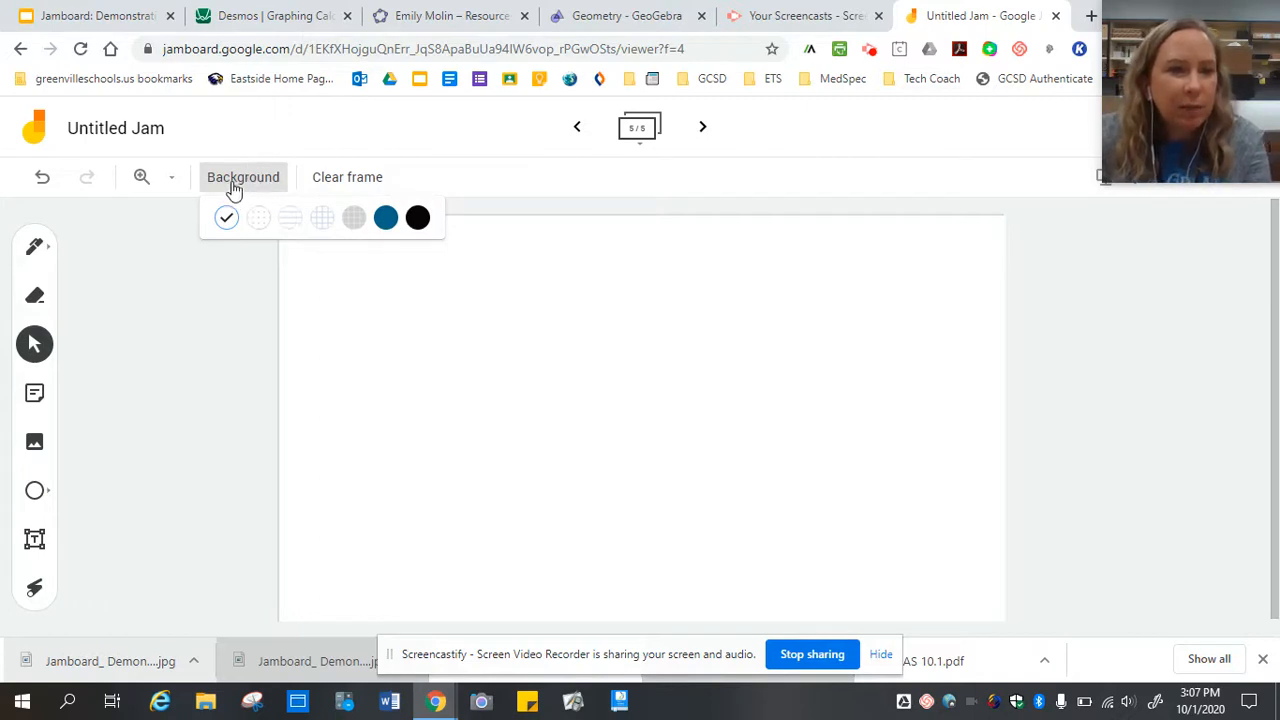
{"action": "left_click", "coordinate": [256, 228]}
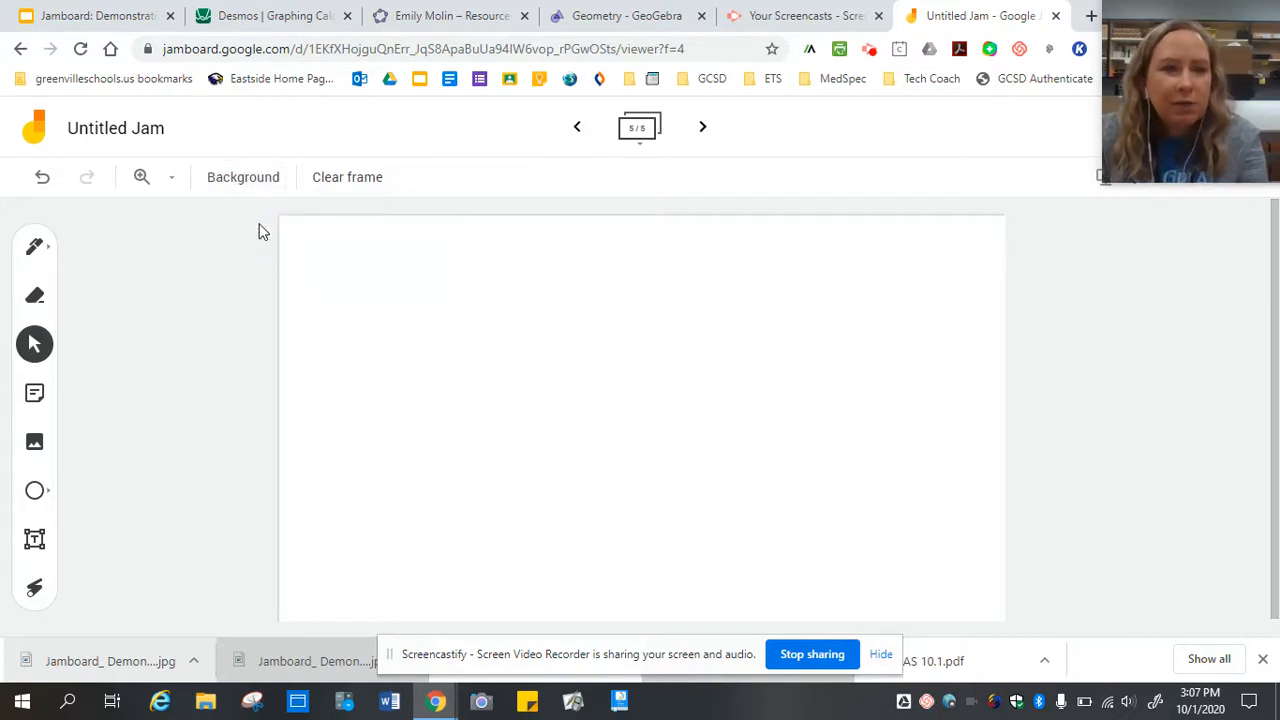
{"action": "left_click", "coordinate": [256, 194]}
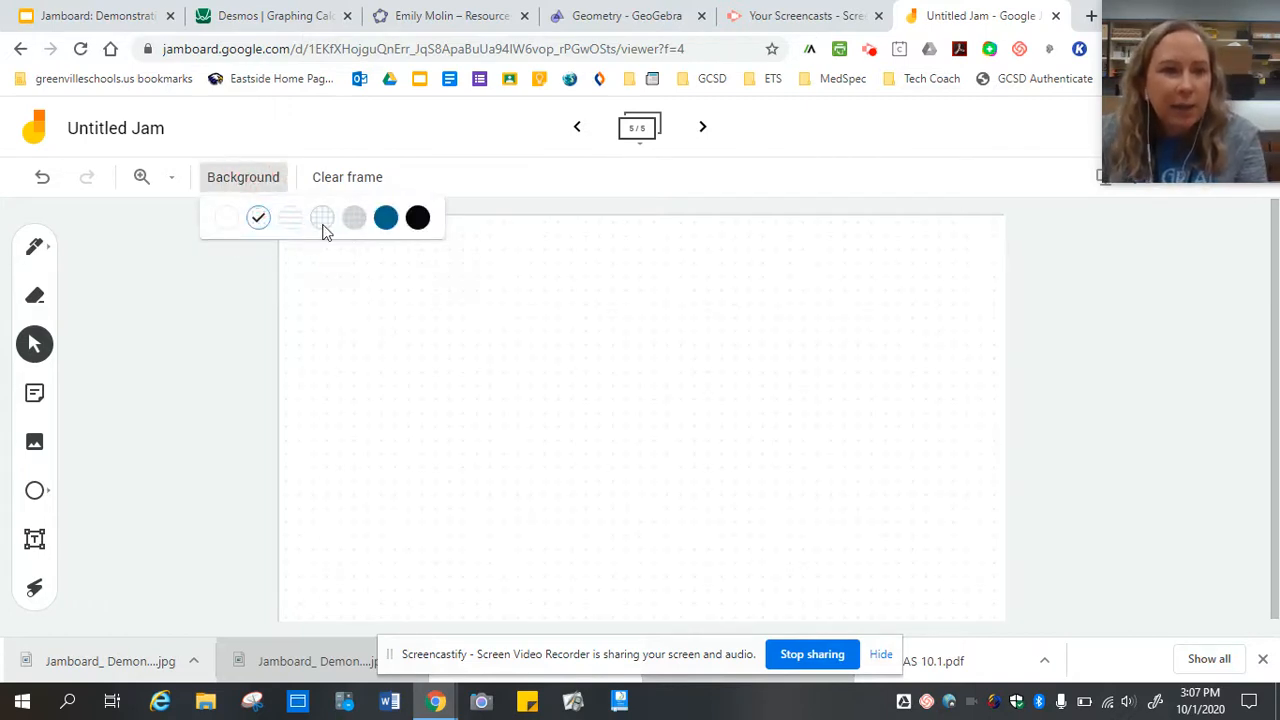
{"action": "left_click", "coordinate": [322, 218]}
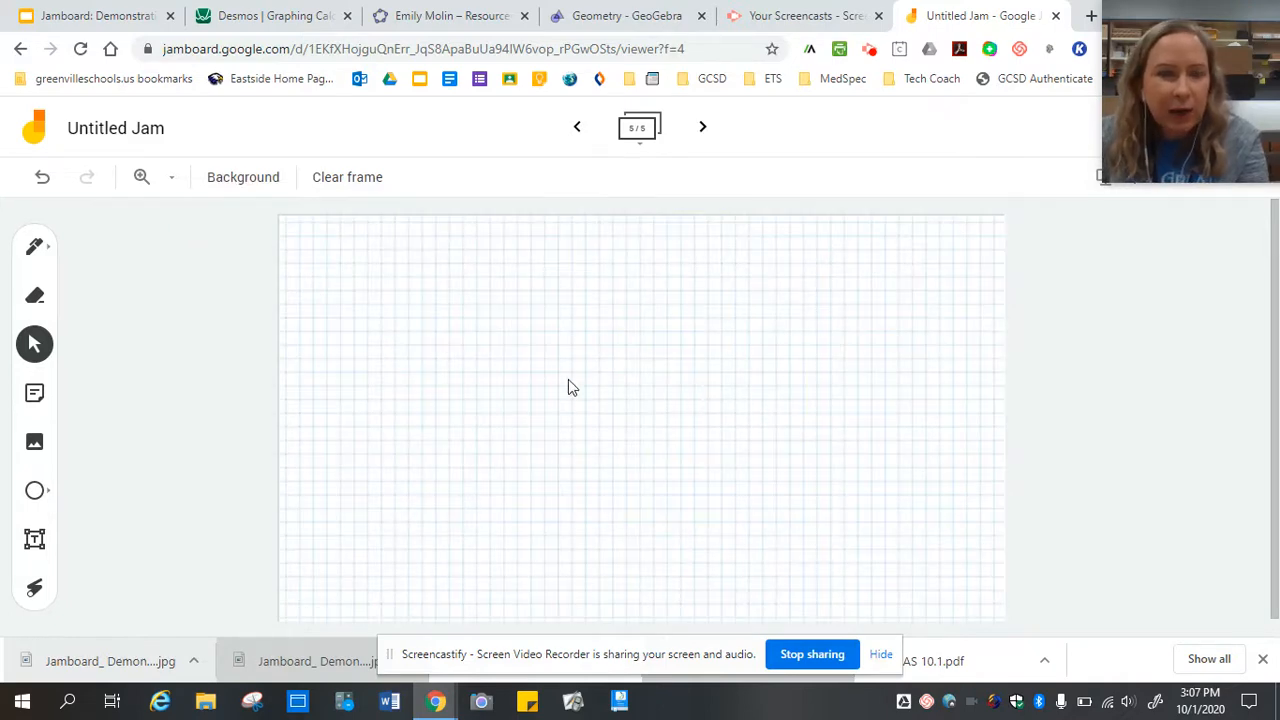
{"action": "left_click", "coordinate": [260, 190]}
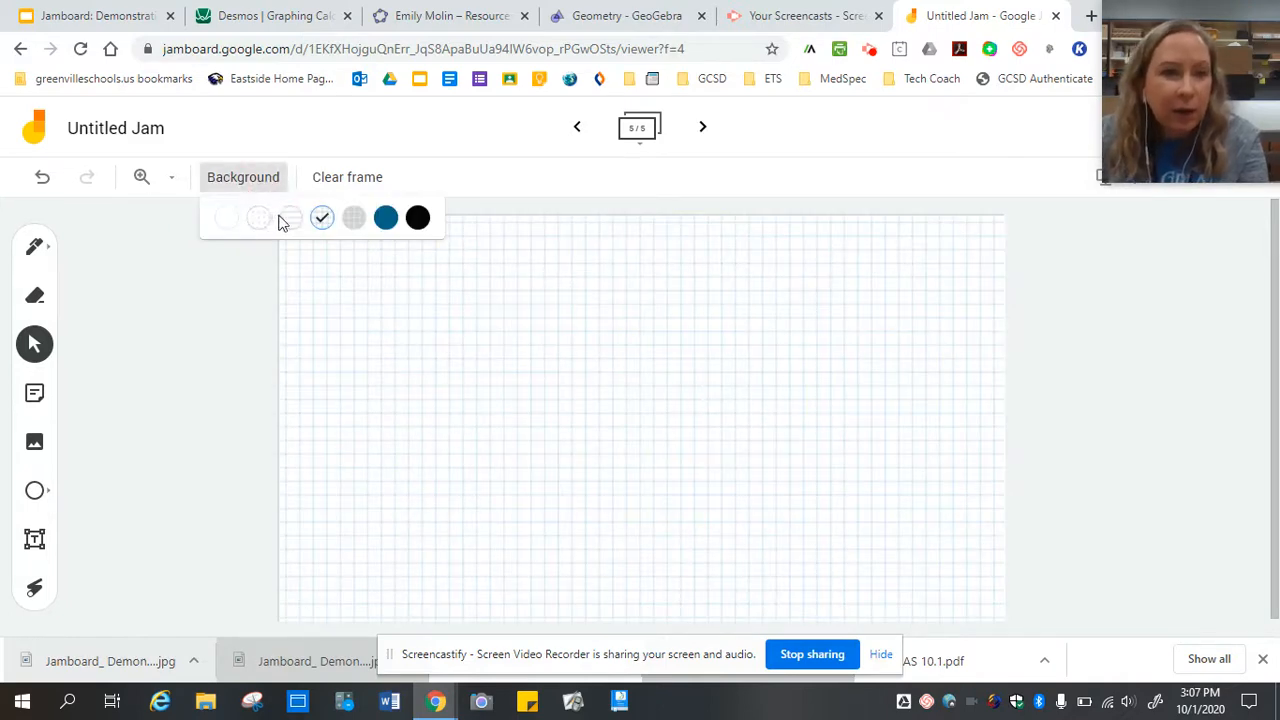
{"action": "left_click", "coordinate": [284, 220]}
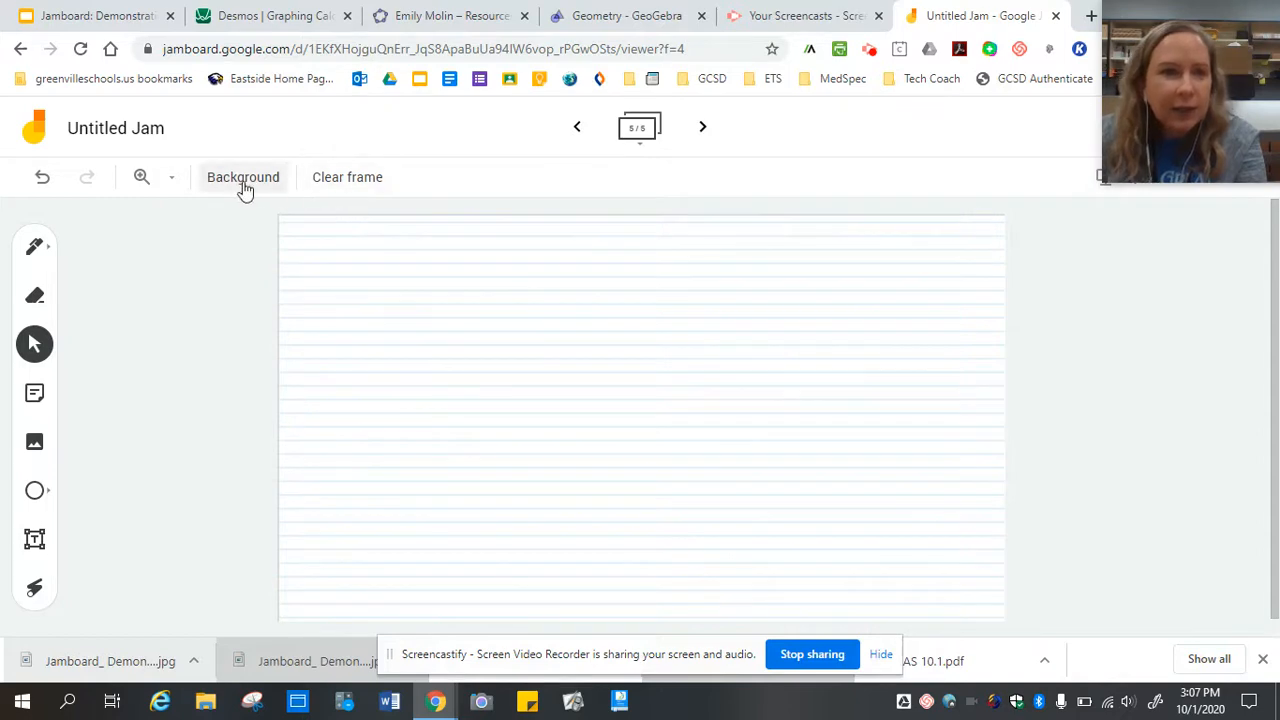
{"action": "left_click", "coordinate": [250, 185]}
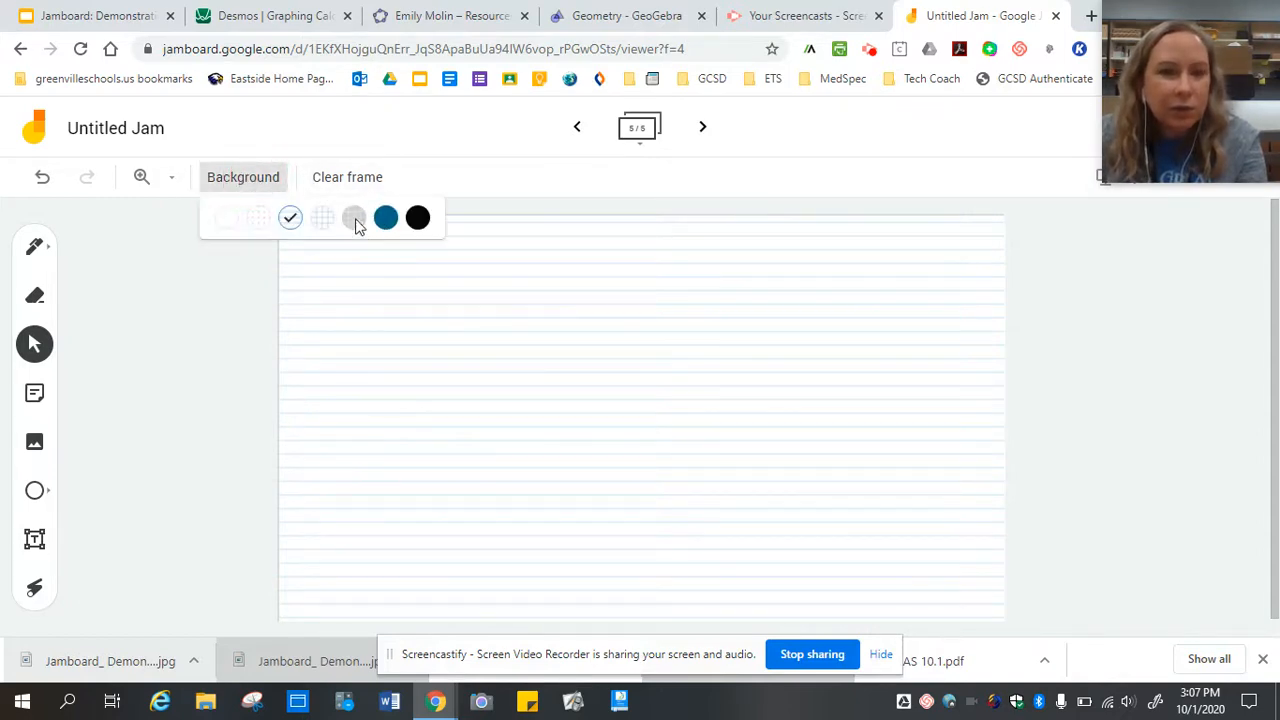
{"action": "left_click", "coordinate": [355, 219]}
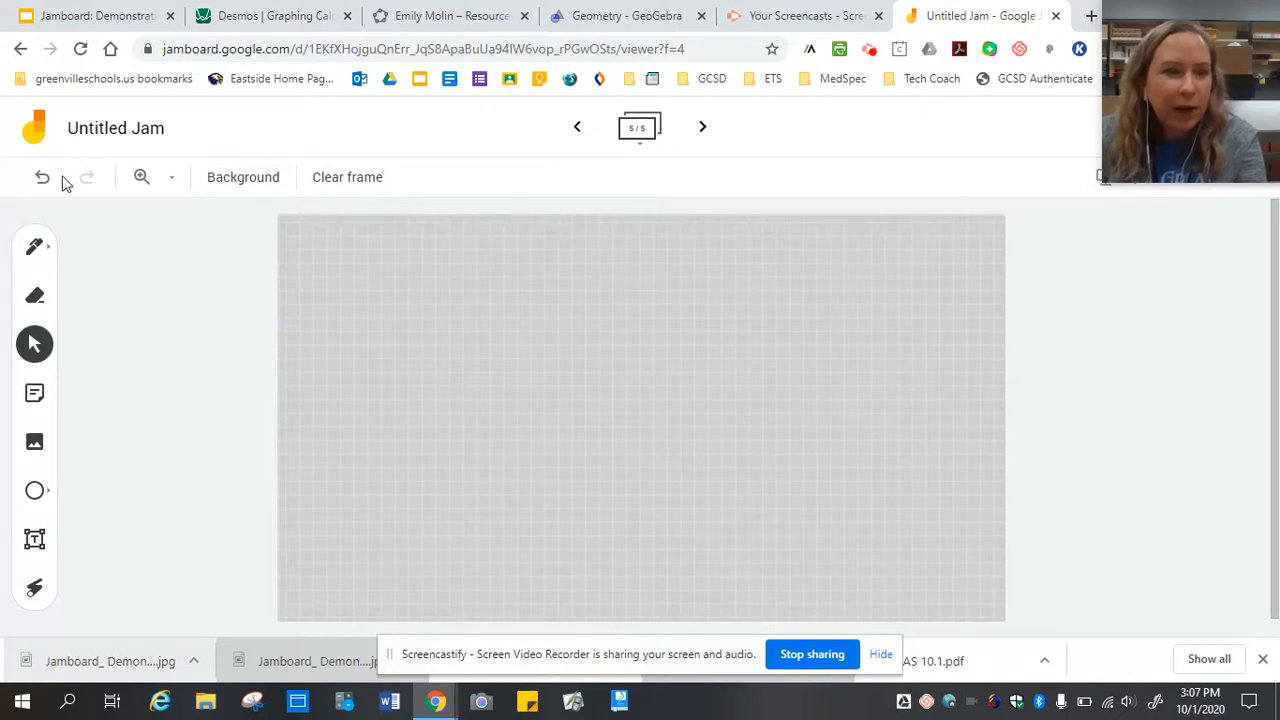
- Zoom the frame to 100% and return it to the Fit zoom level
{"action": "left_click", "coordinate": [166, 184]}
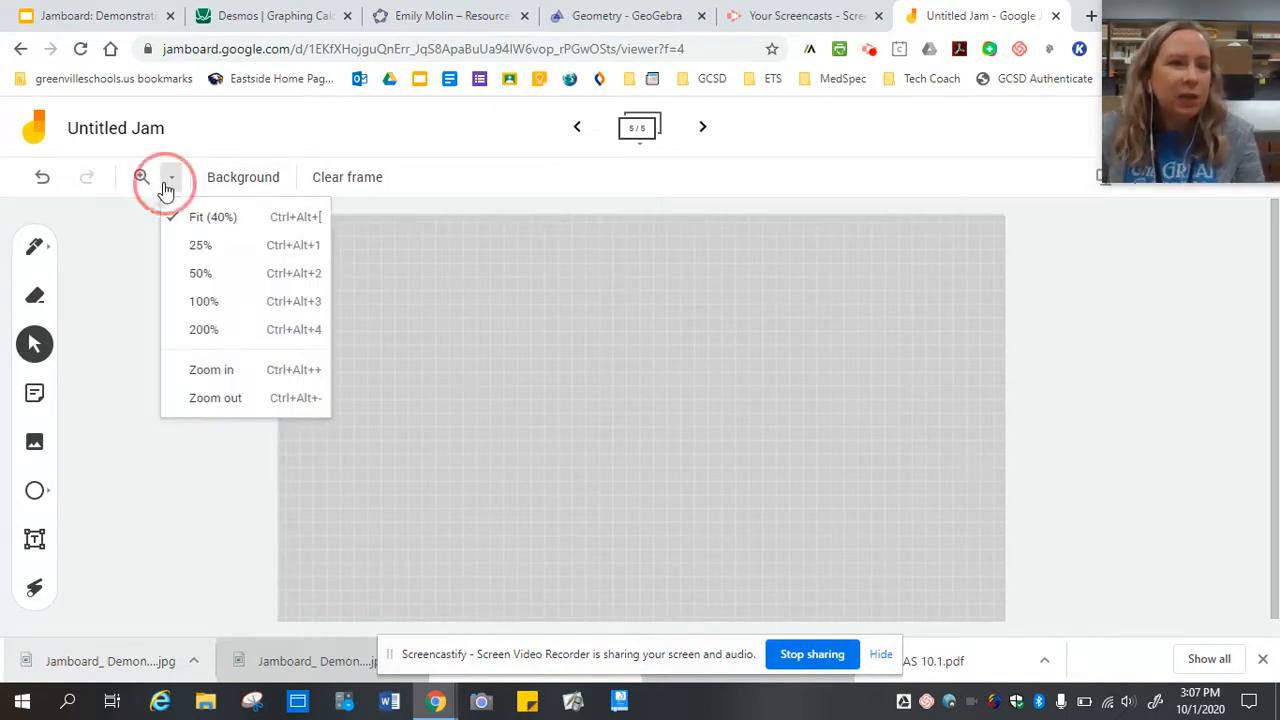
{"action": "left_click", "coordinate": [203, 329]}
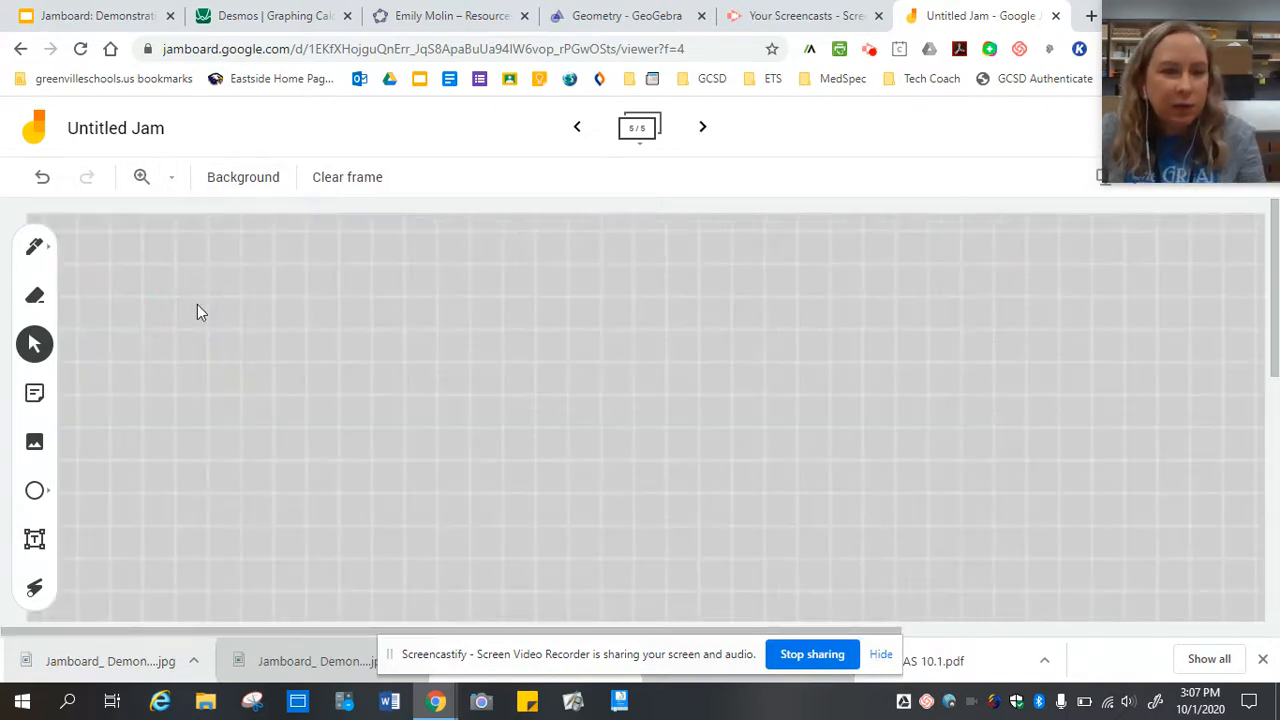
{"action": "left_click", "coordinate": [170, 178]}
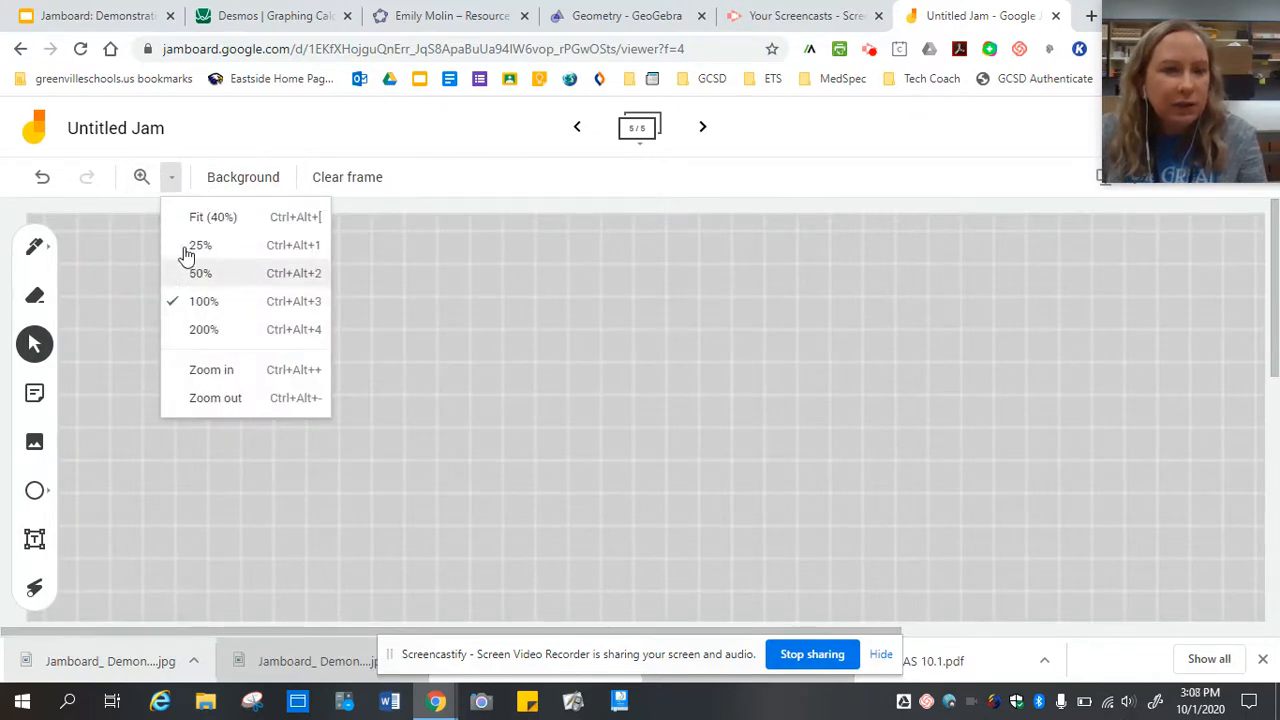
{"action": "left_click", "coordinate": [205, 218]}
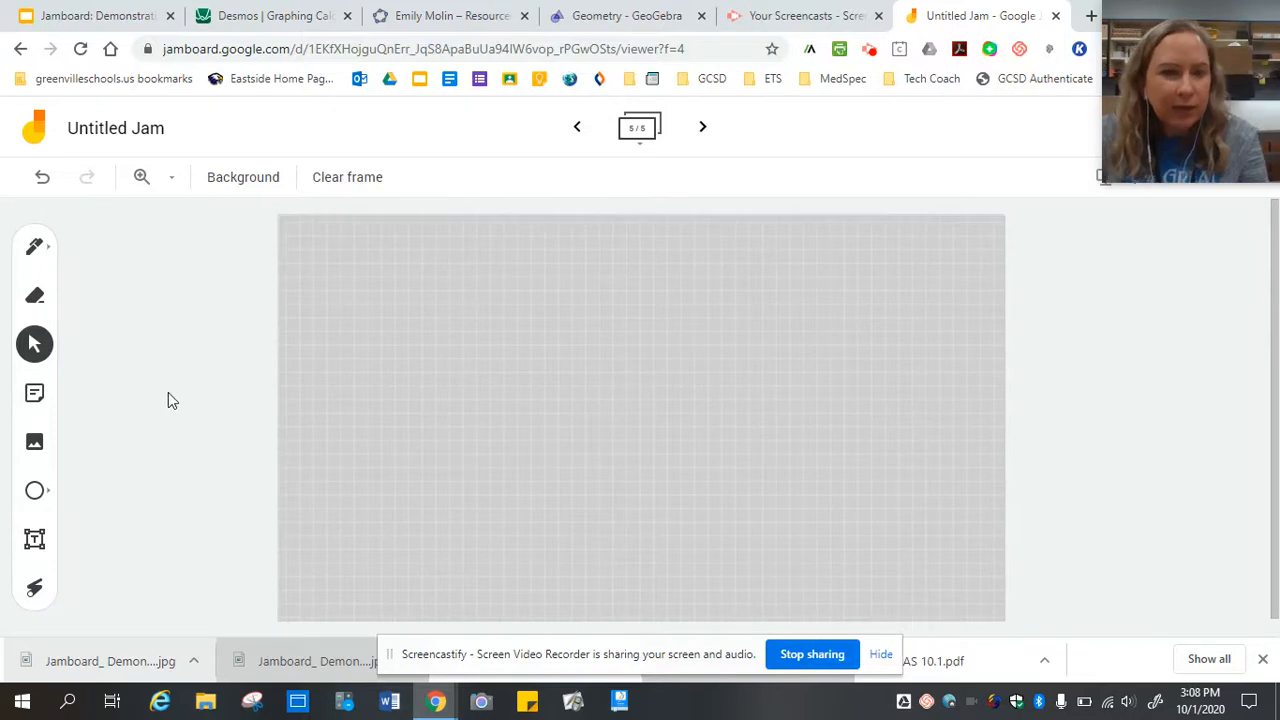
- Set the background of frame 5 to the blue graph pattern
{"action": "left_click", "coordinate": [263, 186]}
{"action": "left_click", "coordinate": [322, 220]}
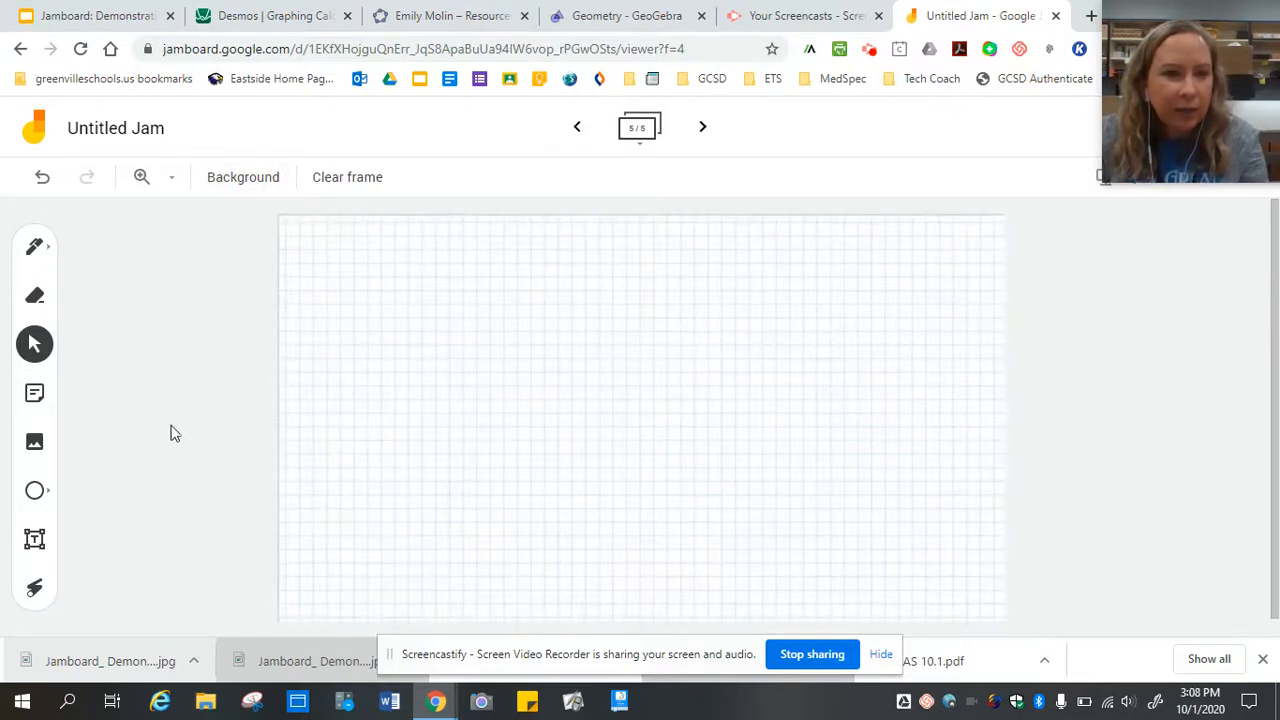
- Activate the drawing tool and go through its marker, highlighter and brush types, ending on the pen
{"action": "left_click", "coordinate": [35, 247]}
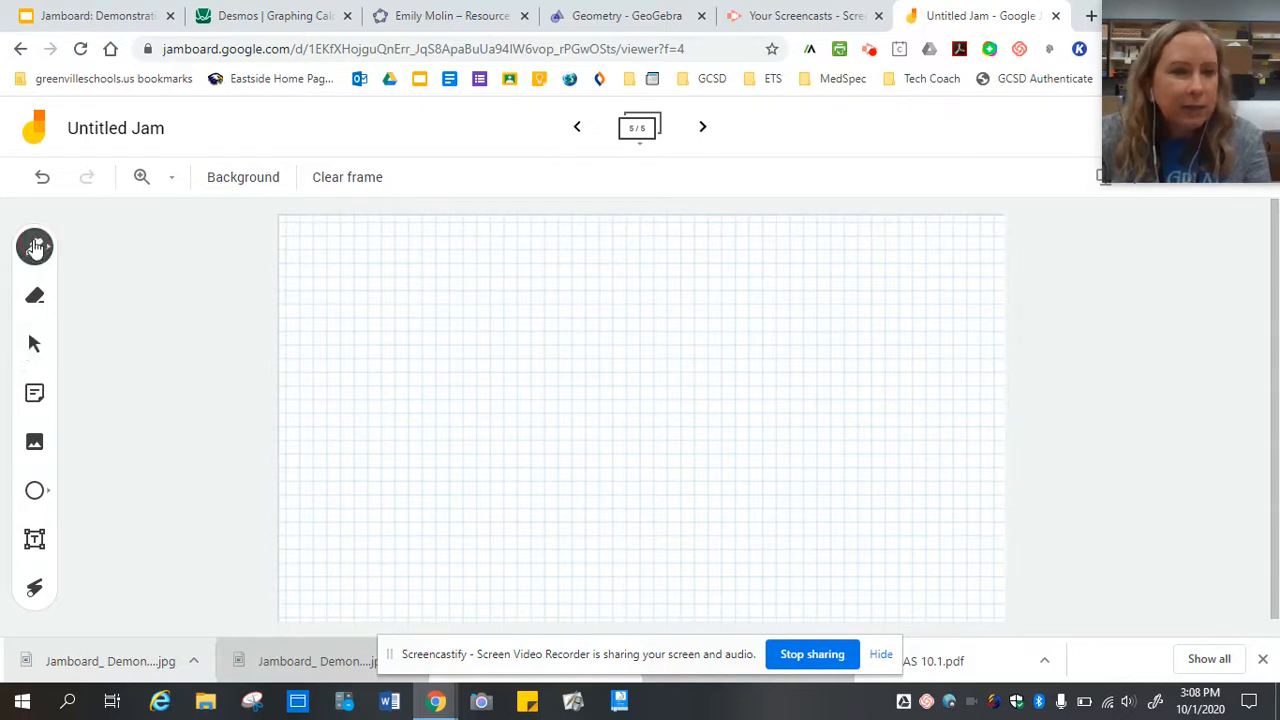
{"action": "left_click", "coordinate": [40, 247]}
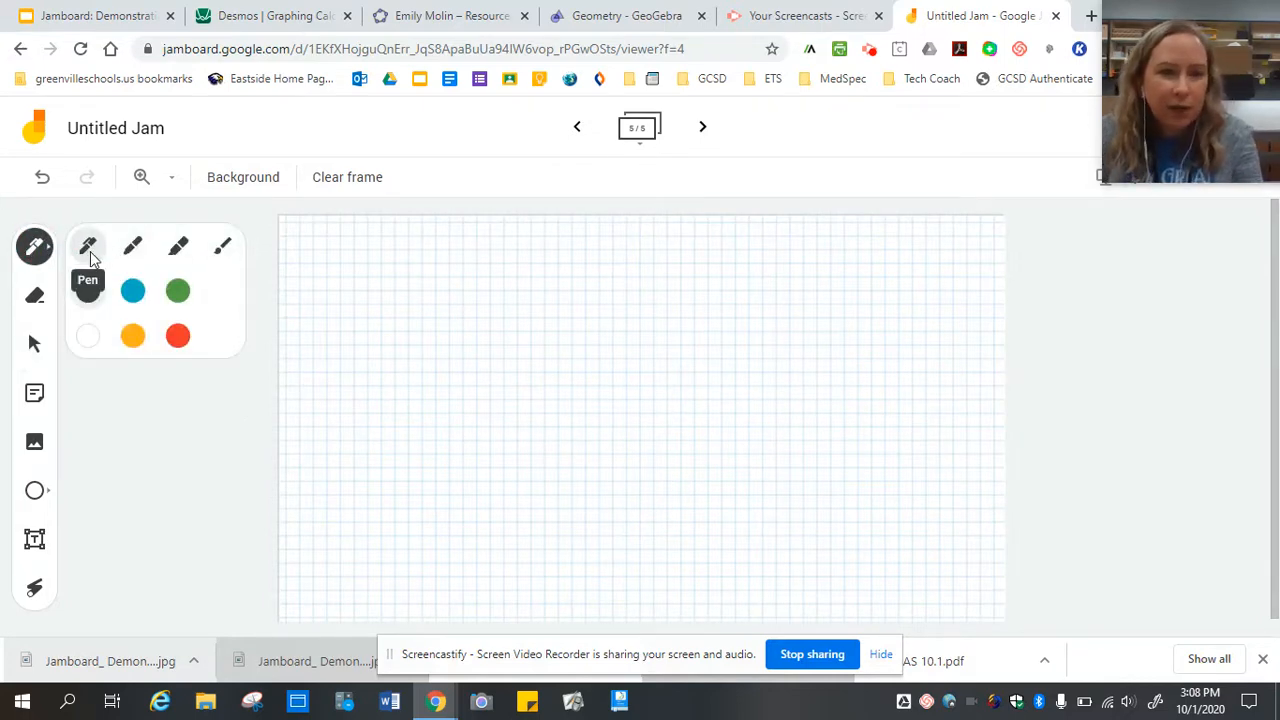
{"action": "left_click", "coordinate": [132, 256]}
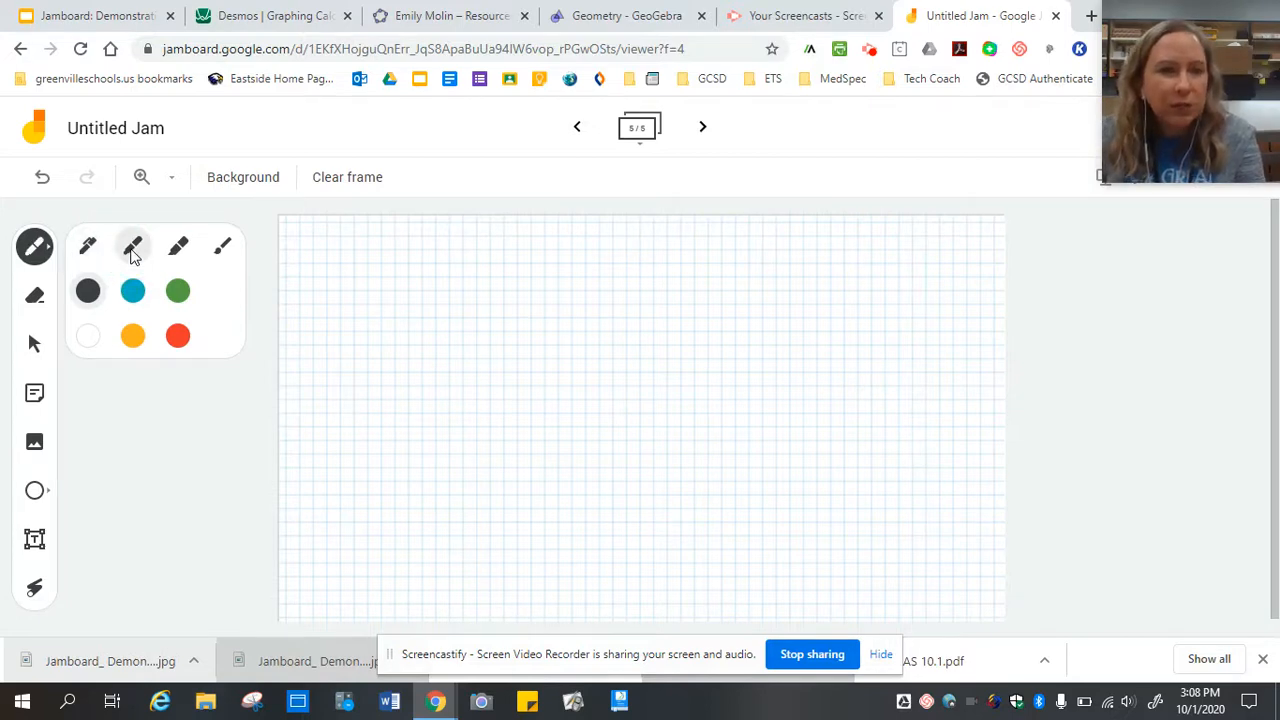
{"action": "left_click", "coordinate": [182, 250]}
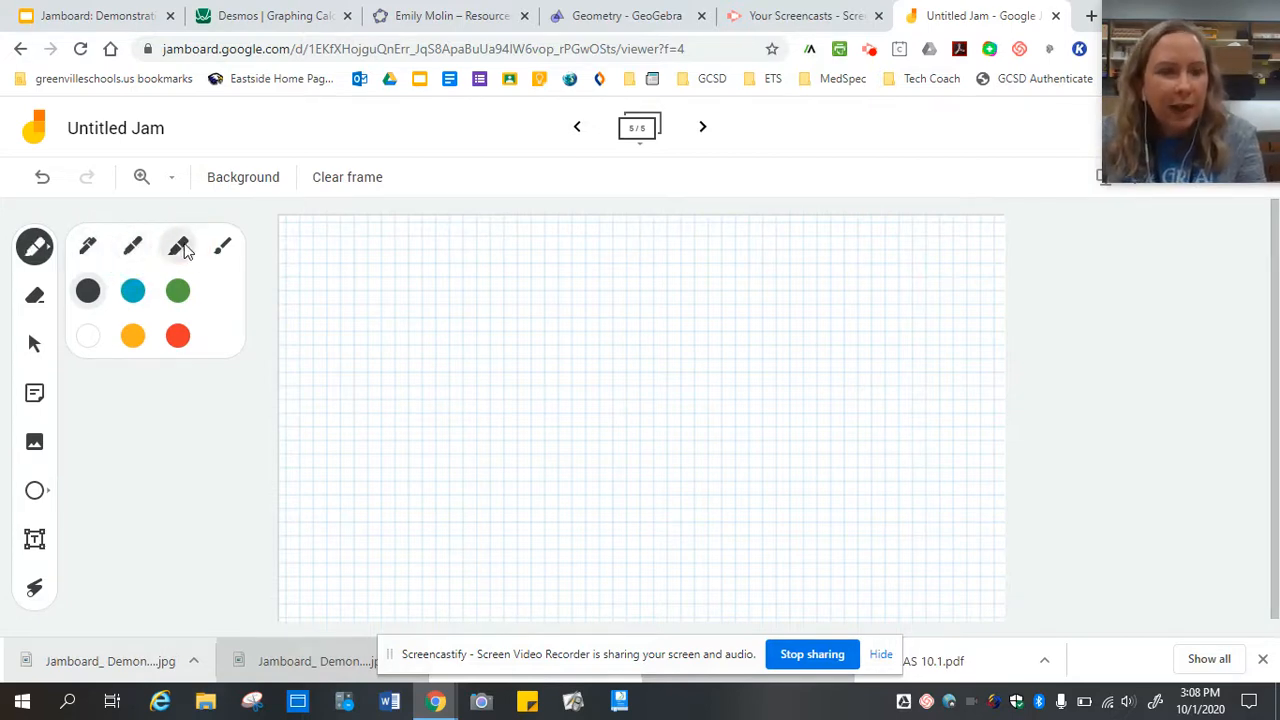
{"action": "left_click", "coordinate": [224, 252]}
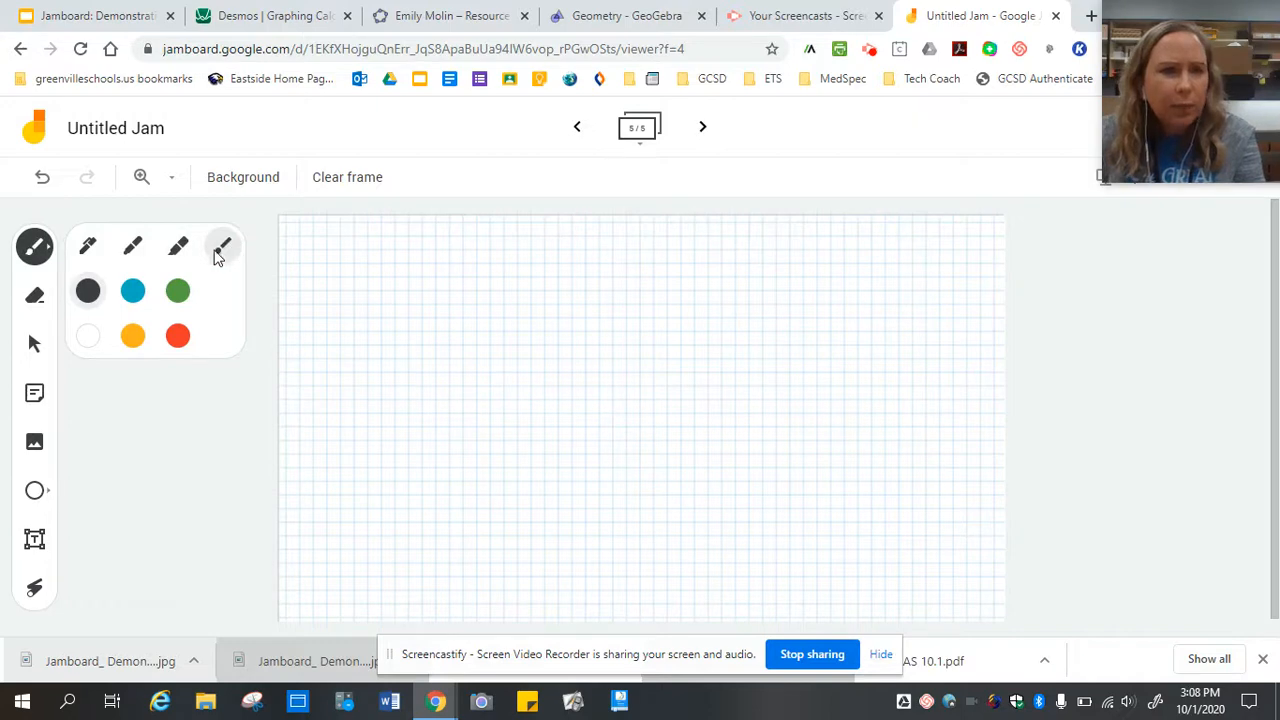
{"action": "left_click", "coordinate": [84, 252]}
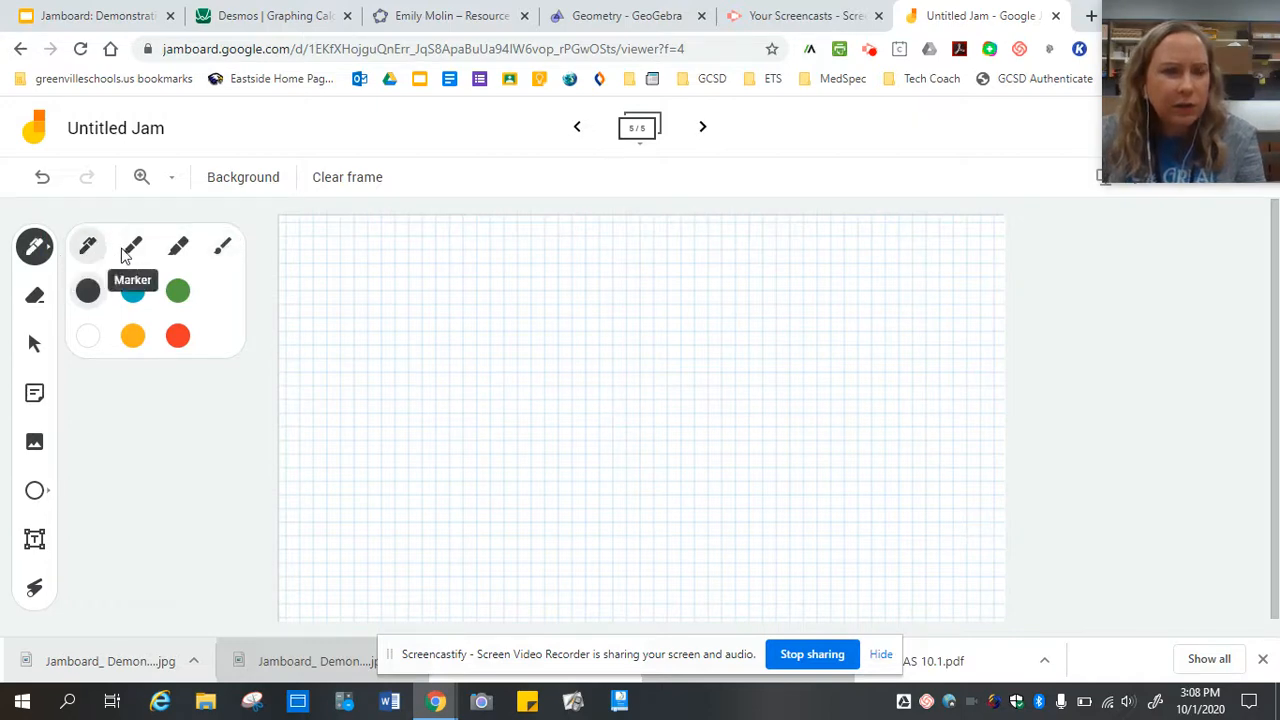
{"action": "left_click", "coordinate": [124, 254]}
{"action": "left_click", "coordinate": [84, 258]}
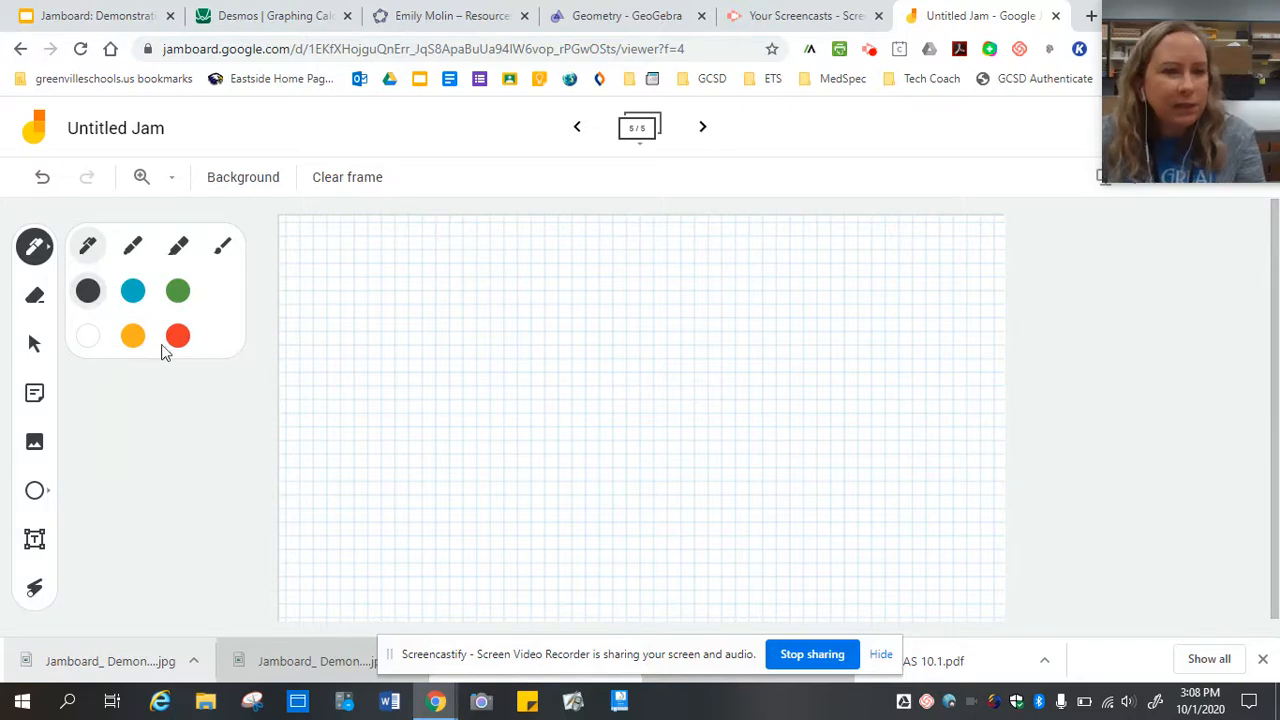
- Handwrite "2 + 3 = 5" in blue pen across the upper half of the frame
{"action": "left_click", "coordinate": [132, 290]}
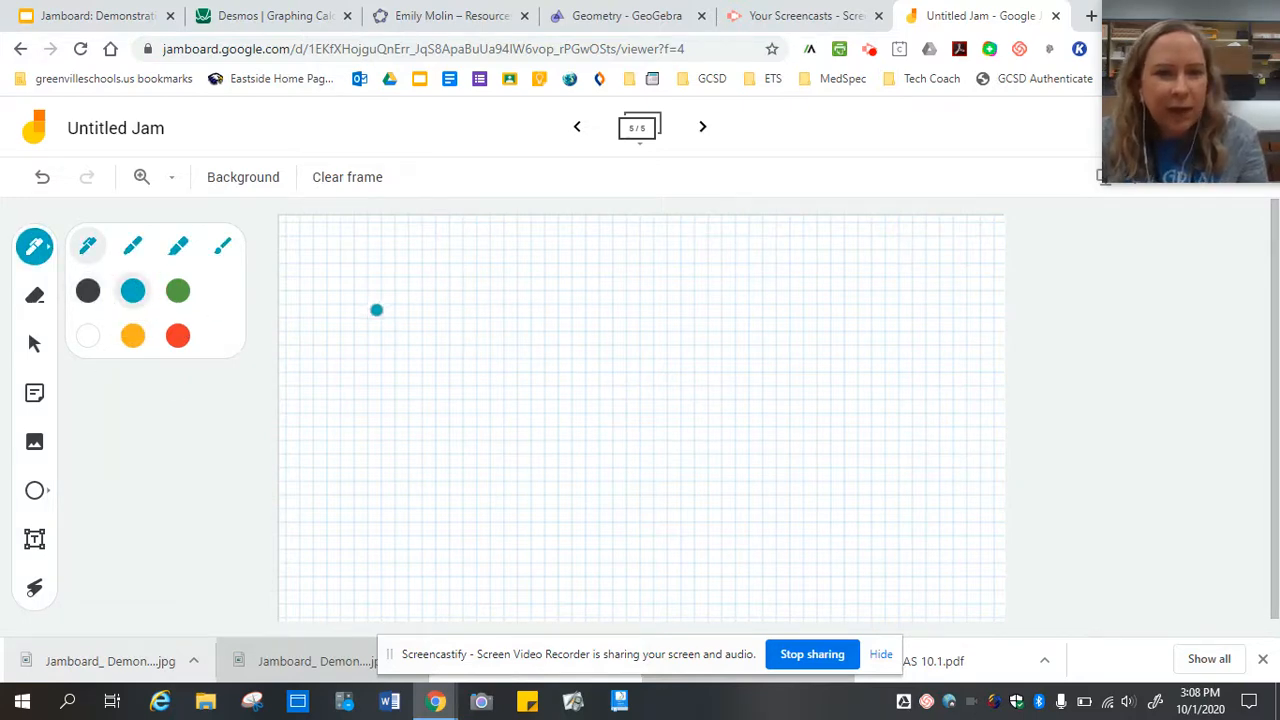
{"action": "left_click_drag", "start_coordinate": [358, 331], "coordinate": [420, 410]}
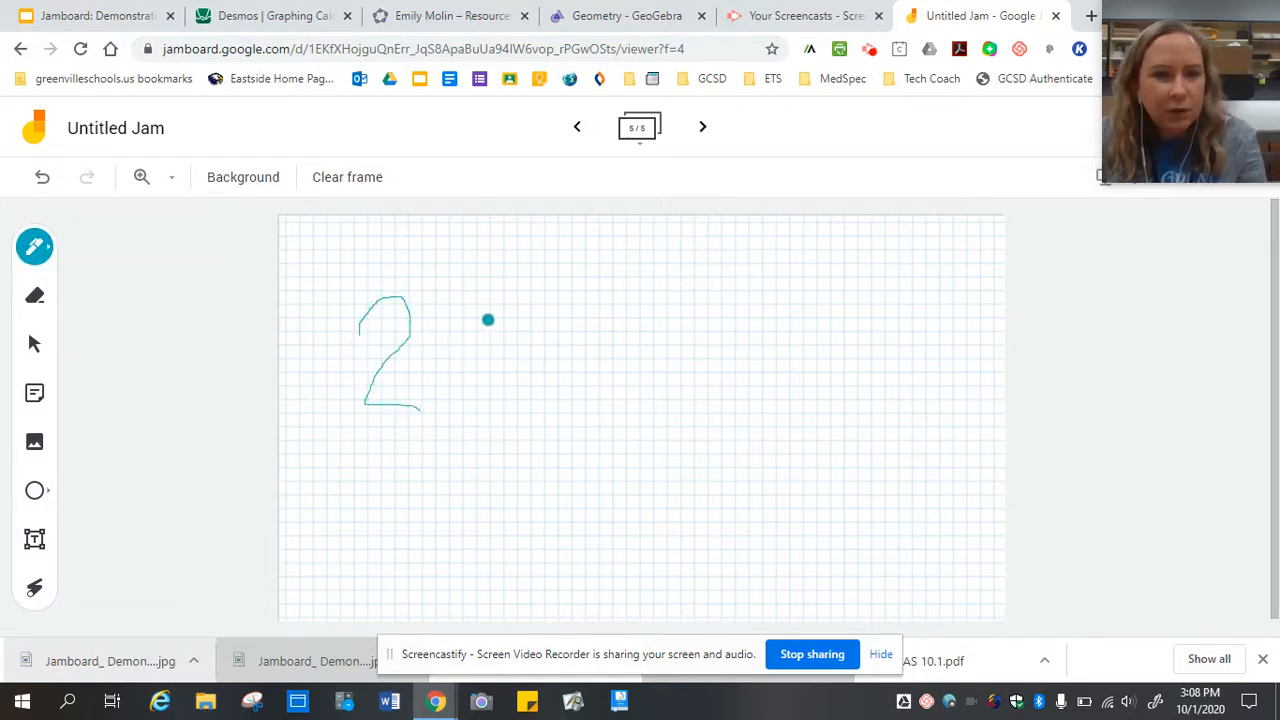
{"action": "mouse_move", "coordinate": [477, 313]}
{"action": "left_mouse_down"}
{"action": "mouse_move", "coordinate": [476, 404]}
{"action": "mouse_move", "coordinate": [505, 362]}
{"action": "left_mouse_up"}
{"action": "mouse_move", "coordinate": [535, 308]}
{"action": "left_mouse_down"}
{"action": "mouse_move", "coordinate": [569, 331]}
{"action": "mouse_move", "coordinate": [530, 418]}
{"action": "left_mouse_up"}
{"action": "mouse_move", "coordinate": [635, 343]}
{"action": "left_mouse_down"}
{"action": "mouse_move", "coordinate": [690, 343]}
{"action": "mouse_move", "coordinate": [696, 367]}
{"action": "mouse_move", "coordinate": [712, 368]}
{"action": "left_mouse_up"}
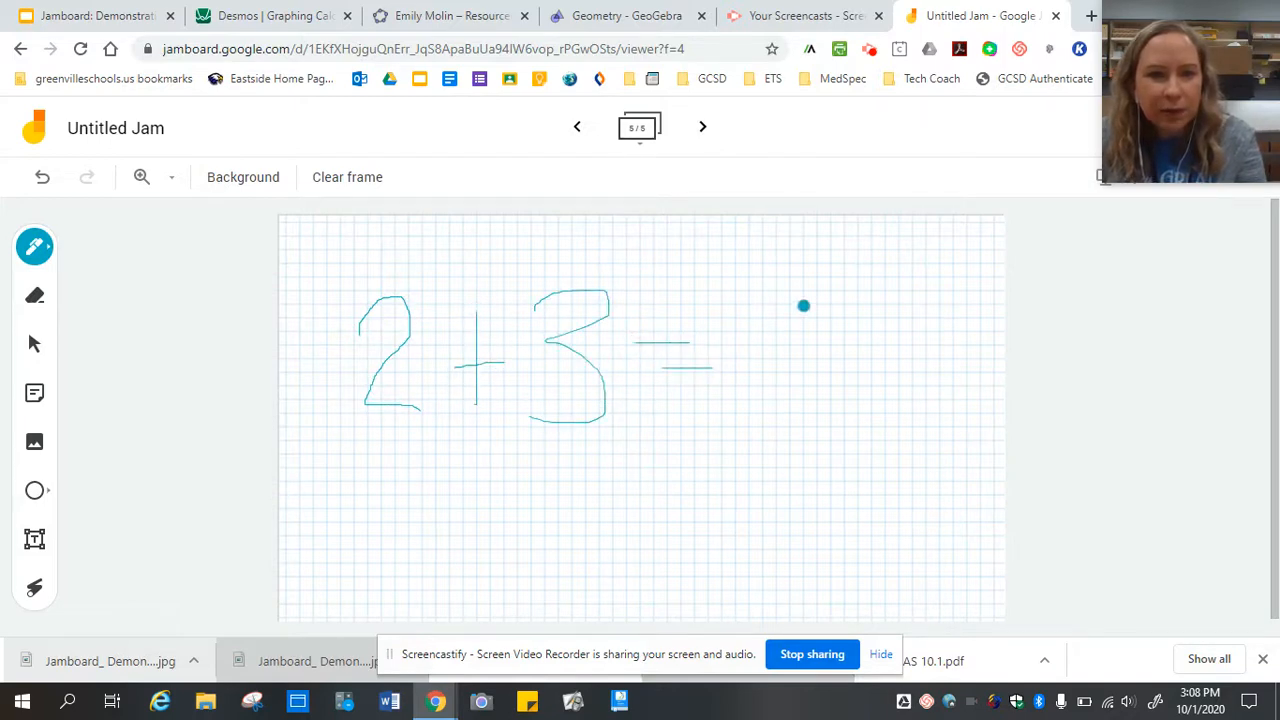
{"action": "mouse_move", "coordinate": [804, 302]}
{"action": "left_mouse_down"}
{"action": "mouse_move", "coordinate": [743, 289]}
{"action": "mouse_move", "coordinate": [806, 366]}
{"action": "mouse_move", "coordinate": [726, 398]}
{"action": "left_mouse_up"}
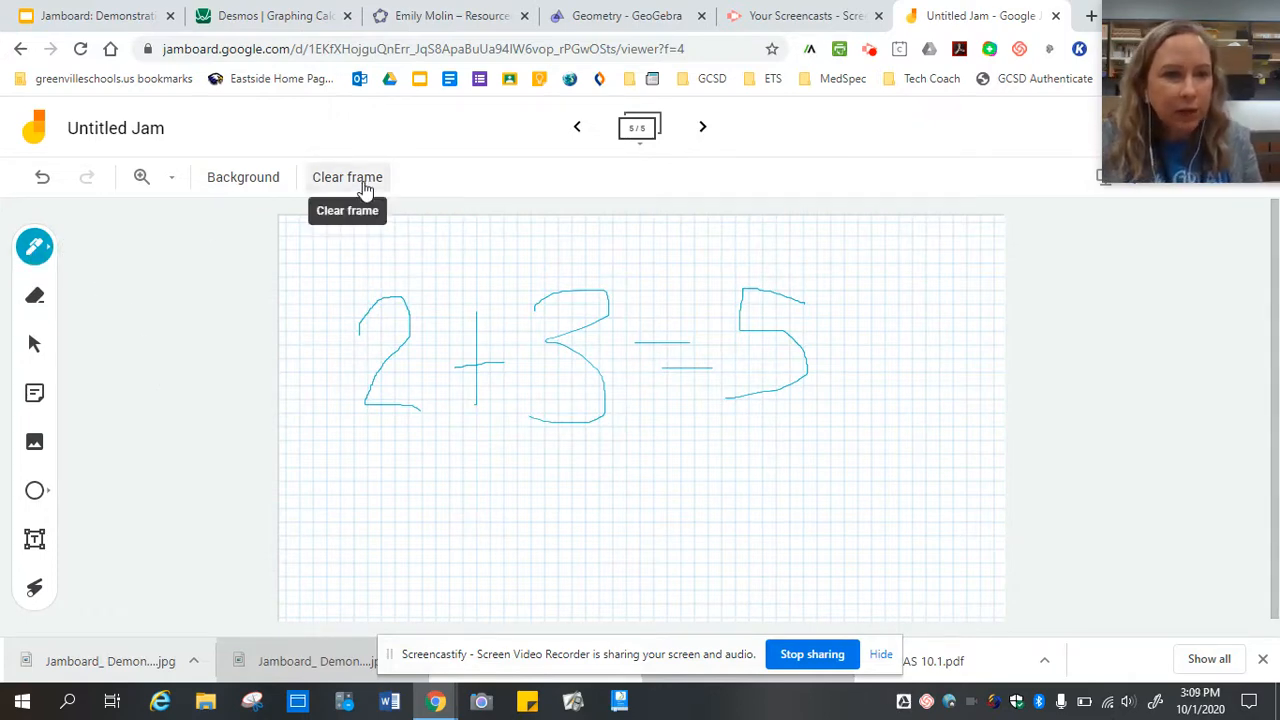
- Scribble a few freehand strokes with the blue marker below the handwritten 2 + 3
{"action": "left_click", "coordinate": [42, 250]}
{"action": "left_click", "coordinate": [133, 246]}
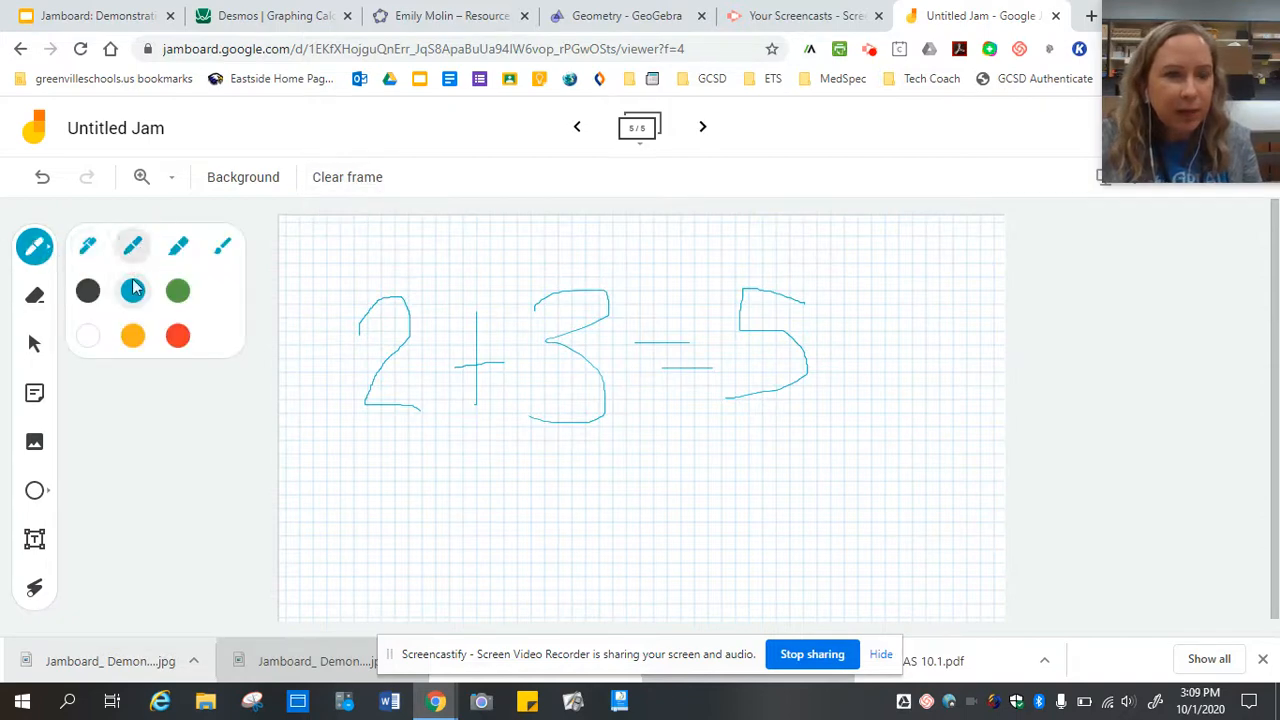
{"action": "left_click_drag", "start_coordinate": [481, 514], "coordinate": [455, 521]}
{"action": "mouse_move", "coordinate": [549, 500]}
{"action": "left_mouse_down"}
{"action": "mouse_move", "coordinate": [623, 506]}
{"action": "mouse_move", "coordinate": [443, 523]}
{"action": "mouse_move", "coordinate": [306, 489]}
{"action": "mouse_move", "coordinate": [396, 499]}
{"action": "left_mouse_up"}
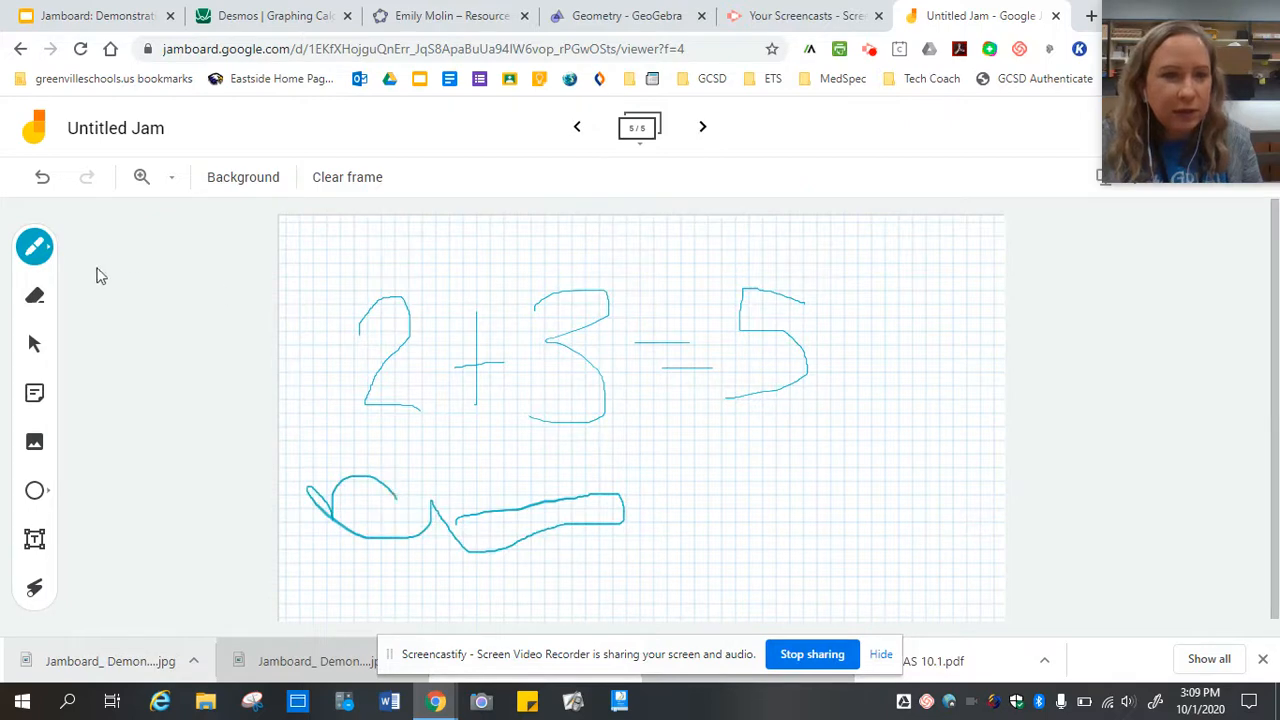
- Draw two roughly horizontal strokes with the blue highlighter below the handwritten 5
{"action": "left_click", "coordinate": [36, 246]}
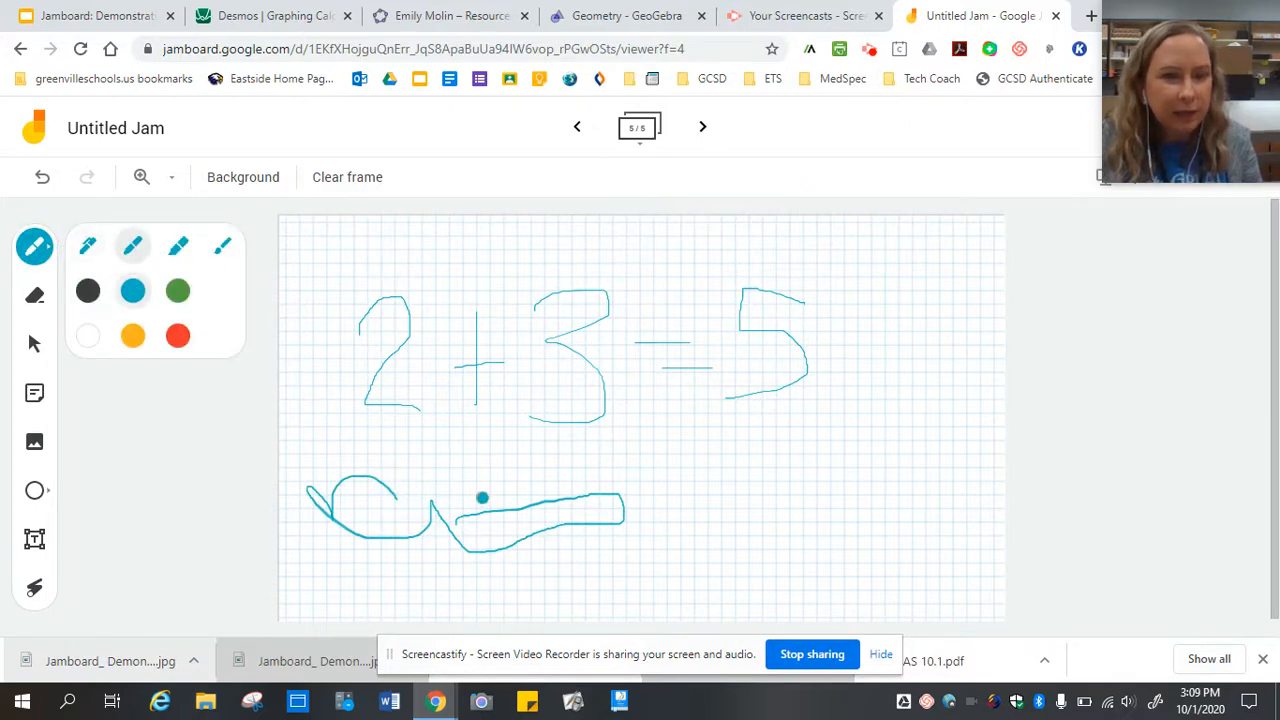
{"action": "left_click", "coordinate": [178, 246]}
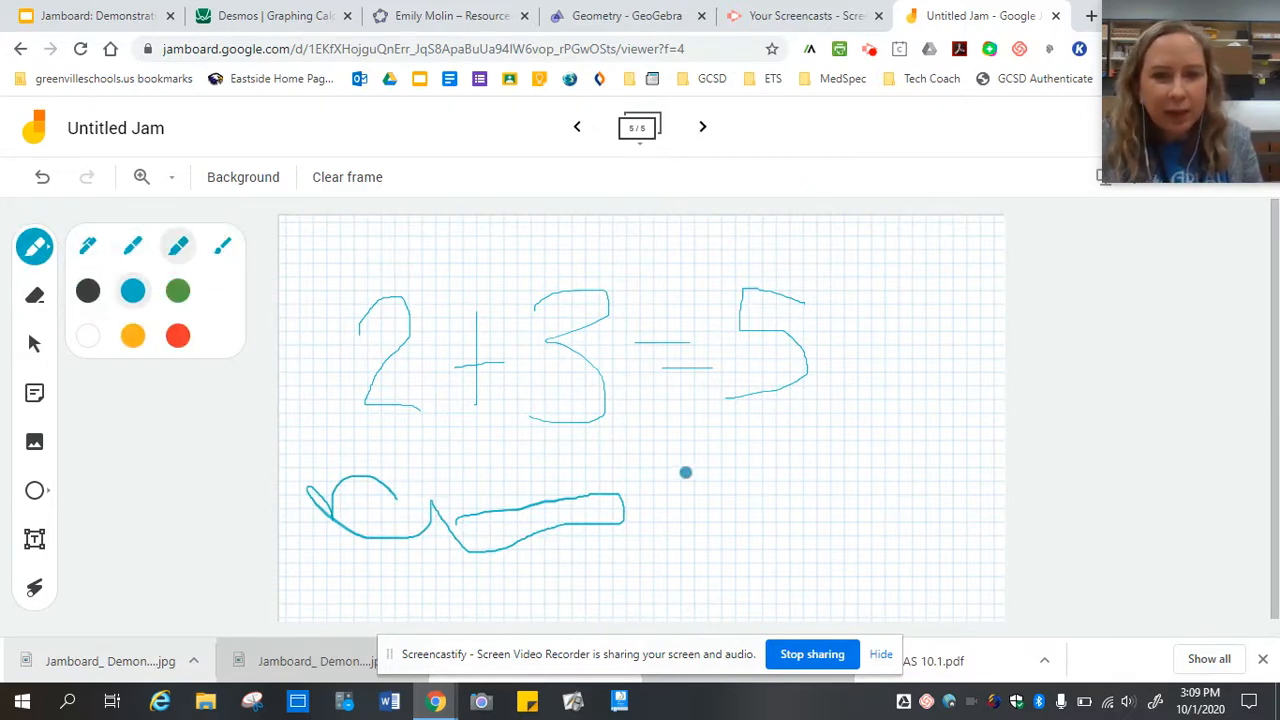
{"action": "mouse_move", "coordinate": [686, 471]}
{"action": "left_mouse_down"}
{"action": "mouse_move", "coordinate": [857, 471]}
{"action": "mouse_move", "coordinate": [828, 493]}
{"action": "left_mouse_up"}
{"action": "left_click_drag", "start_coordinate": [708, 524], "coordinate": [876, 524]}
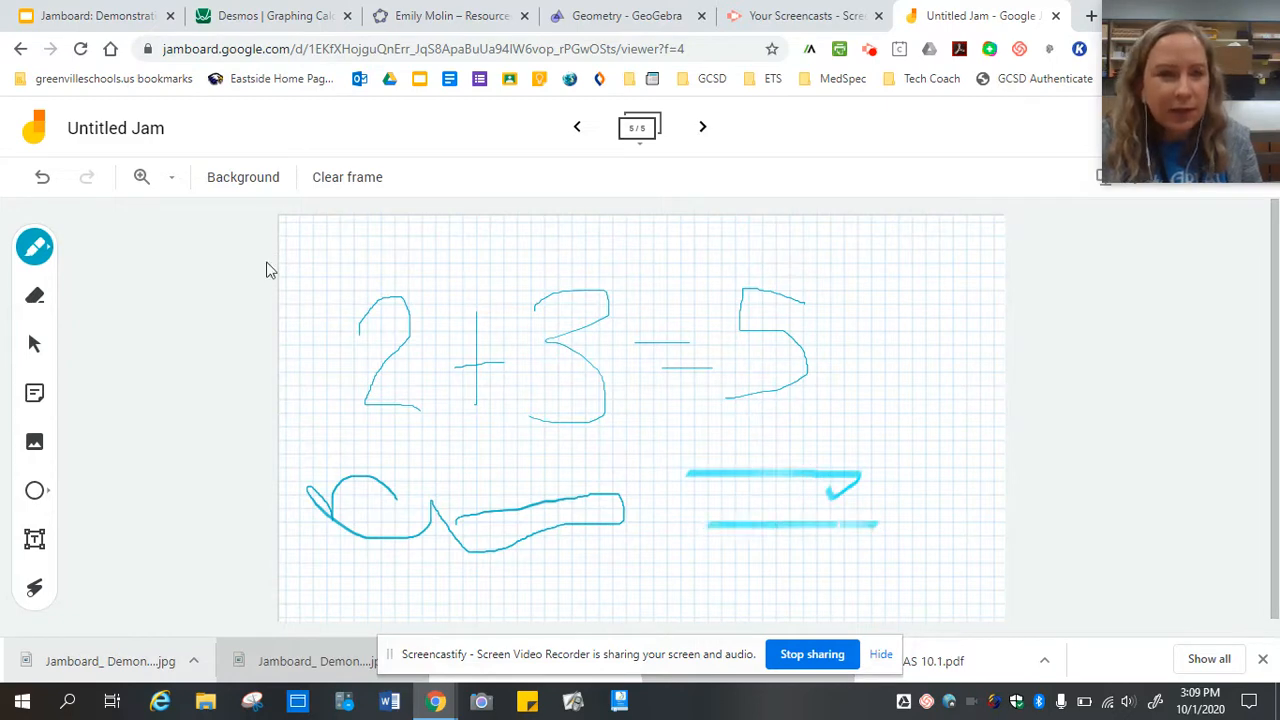
- Paint a large looping stroke with the blue brush over the 5 and the highlighter lines
{"action": "left_click", "coordinate": [34, 246]}
{"action": "left_click", "coordinate": [222, 246]}
{"action": "mouse_move", "coordinate": [822, 394]}
{"action": "left_mouse_down"}
{"action": "mouse_move", "coordinate": [900, 392]}
{"action": "mouse_move", "coordinate": [921, 488]}
{"action": "mouse_move", "coordinate": [869, 367]}
{"action": "mouse_move", "coordinate": [884, 297]}
{"action": "left_mouse_up"}
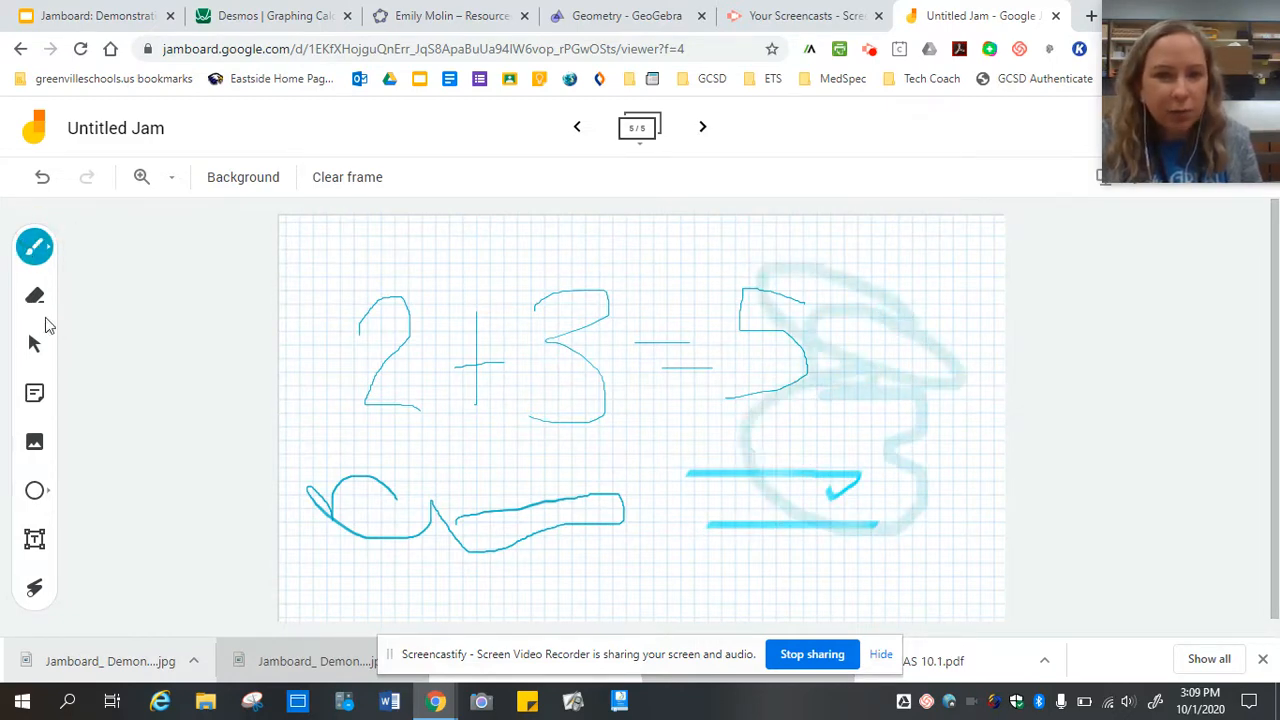
- Clear all drawings from frame 5, show the eraser as an alternative, and switch to the Select tool
{"action": "left_click", "coordinate": [378, 180]}
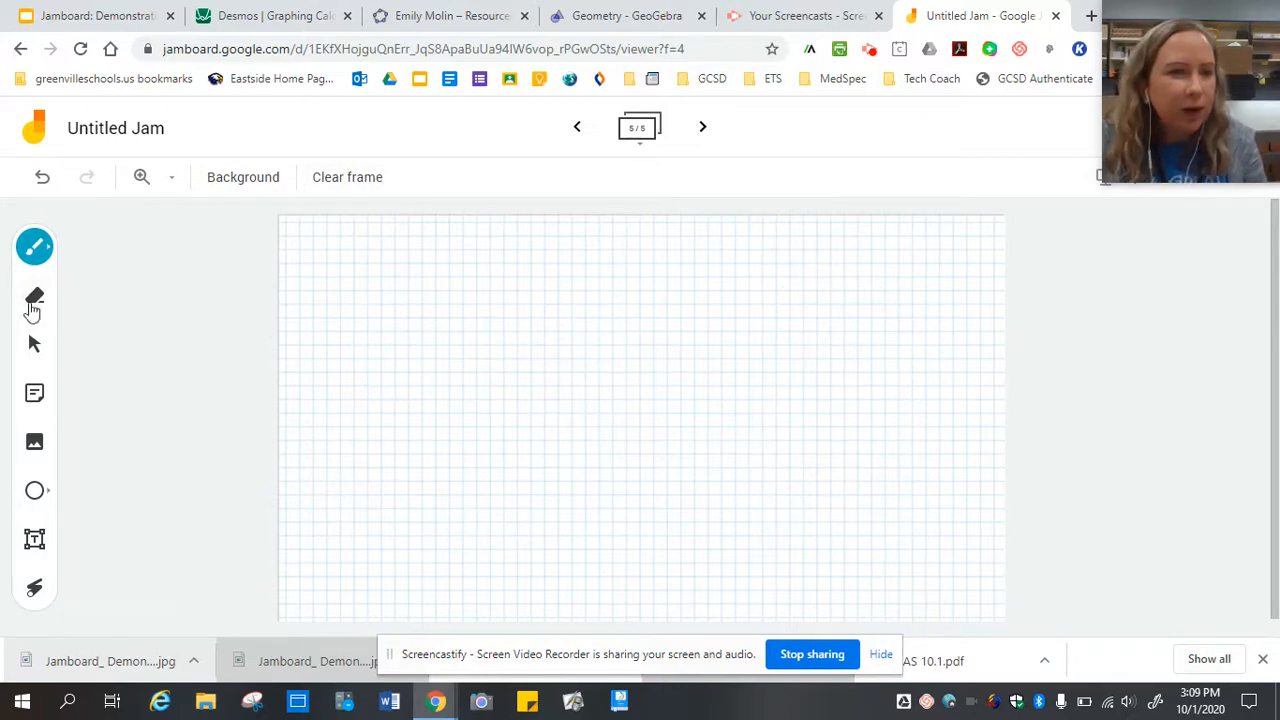
{"action": "left_click", "coordinate": [33, 300]}
{"action": "left_click", "coordinate": [33, 250]}
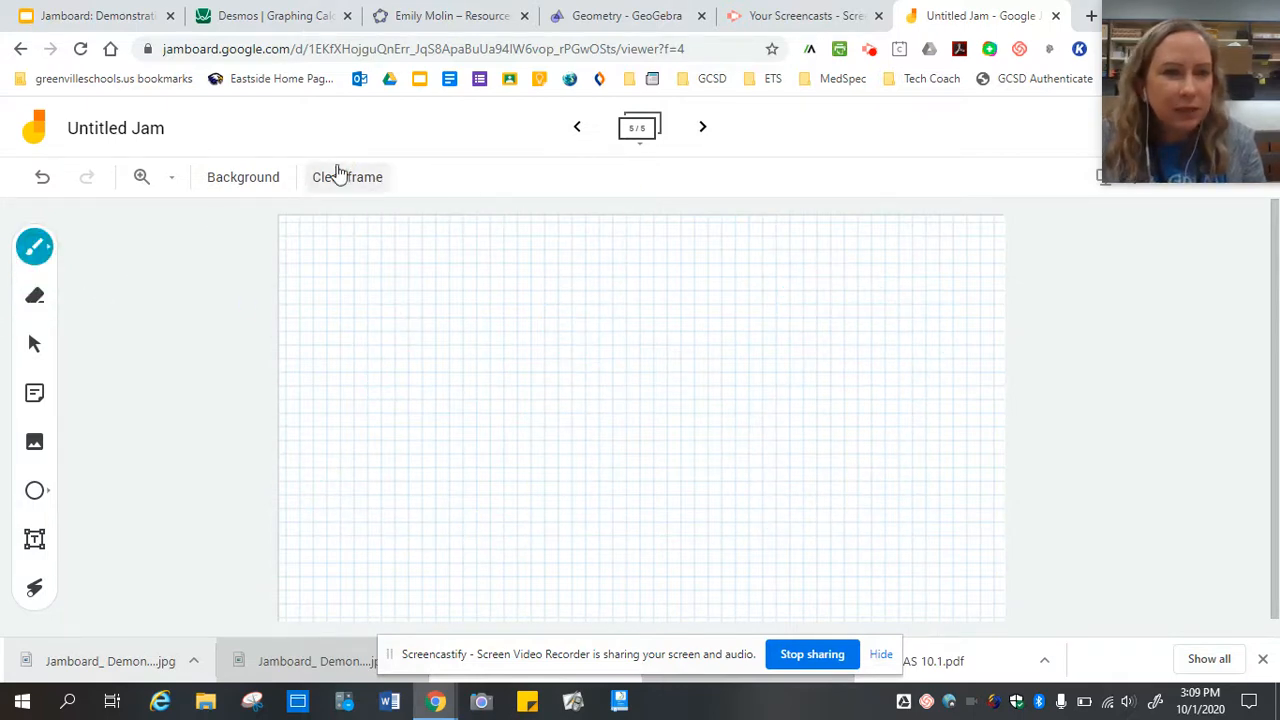
{"action": "left_click", "coordinate": [34, 295]}
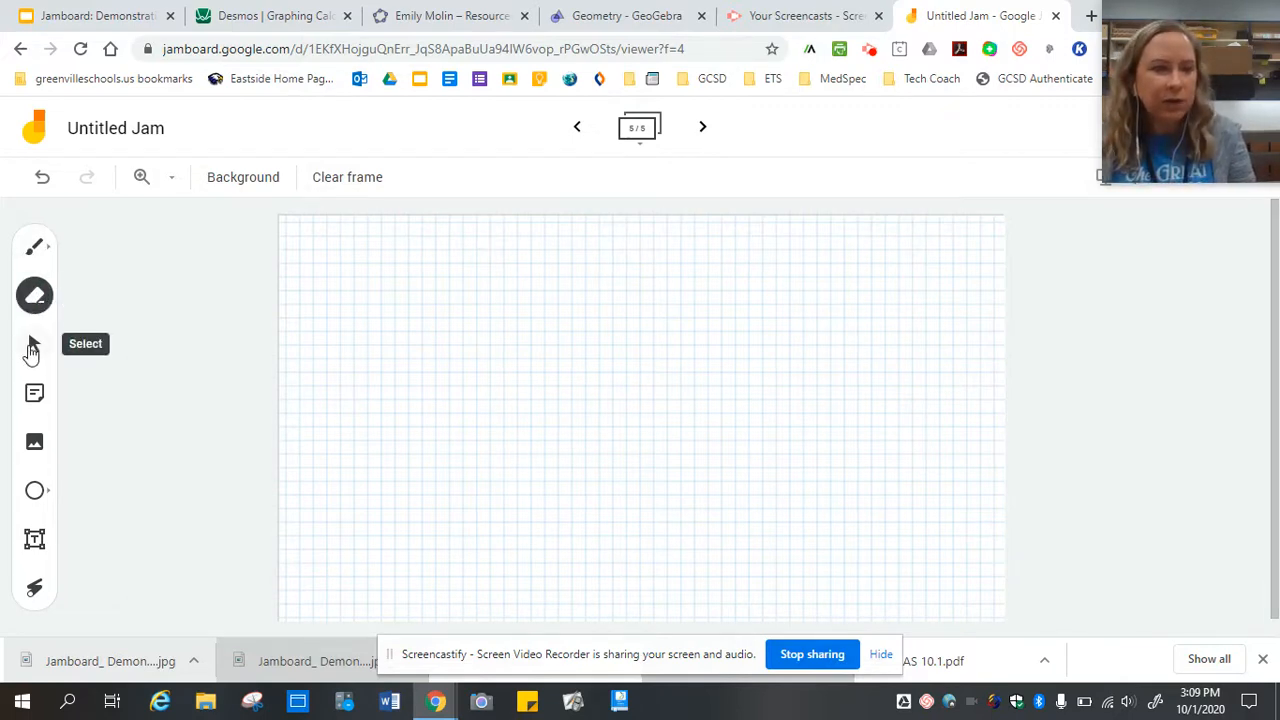
{"action": "left_click", "coordinate": [32, 346]}
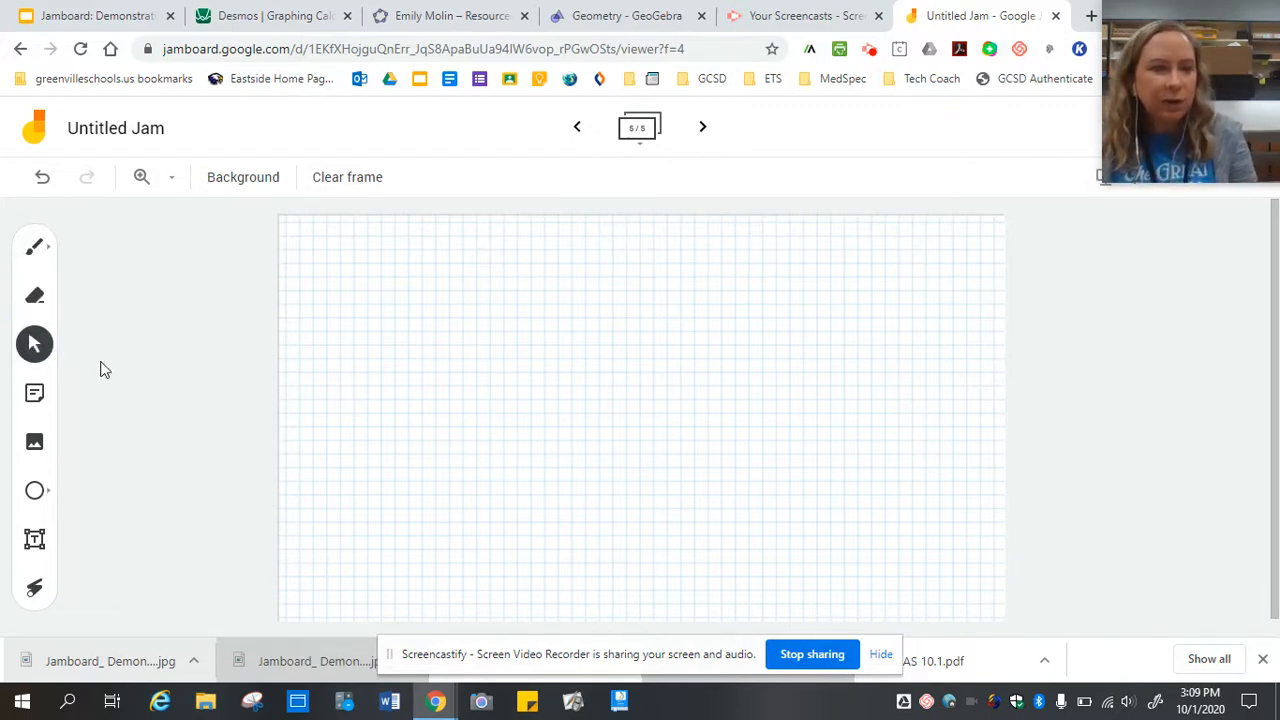
- Add a yellow sticky note reading "Hello!" to frame 5 and dismiss the next blank note
{"action": "left_click", "coordinate": [35, 396]}
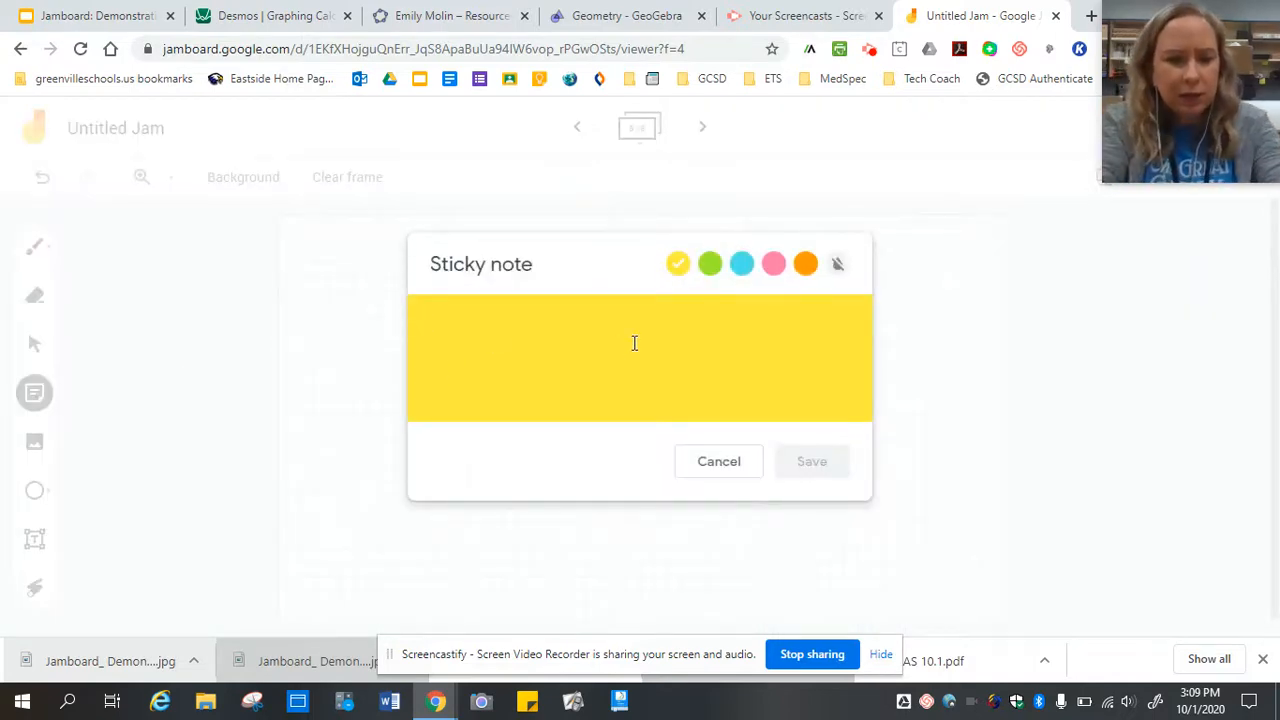
{"action": "type", "text": "Hello!"}
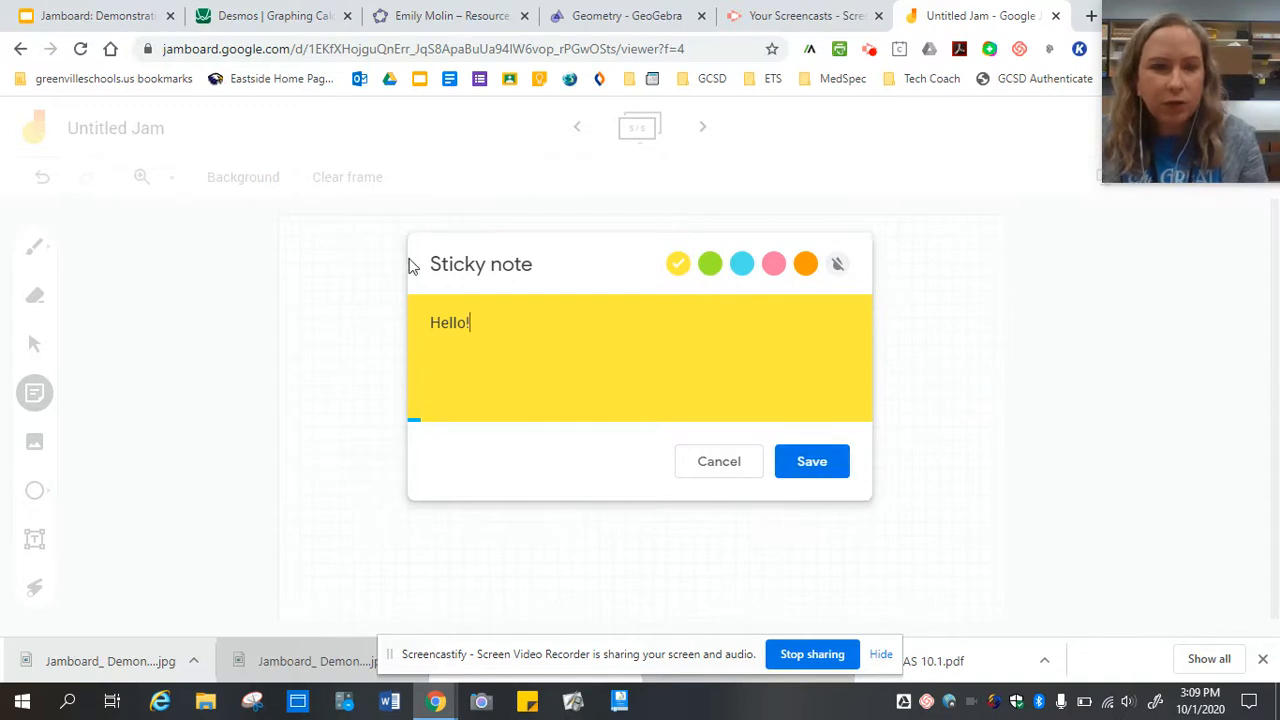
{"action": "left_click", "coordinate": [824, 474]}
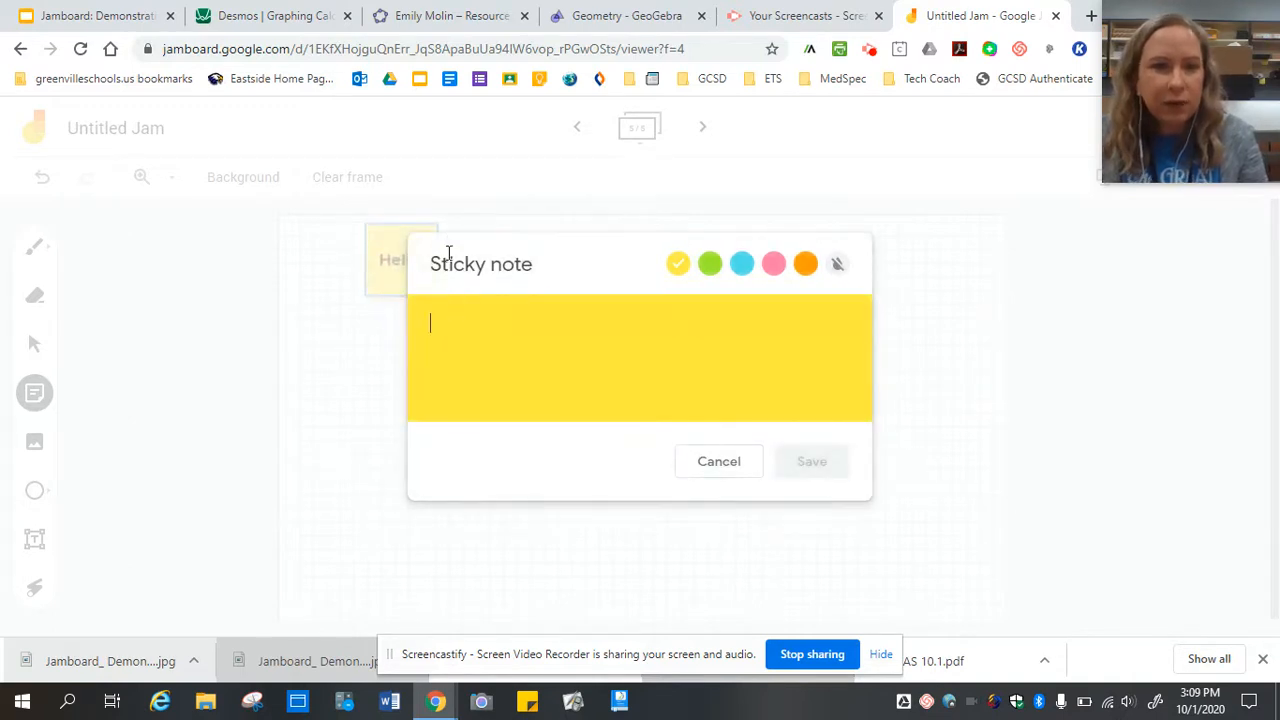
{"action": "left_click", "coordinate": [717, 463]}
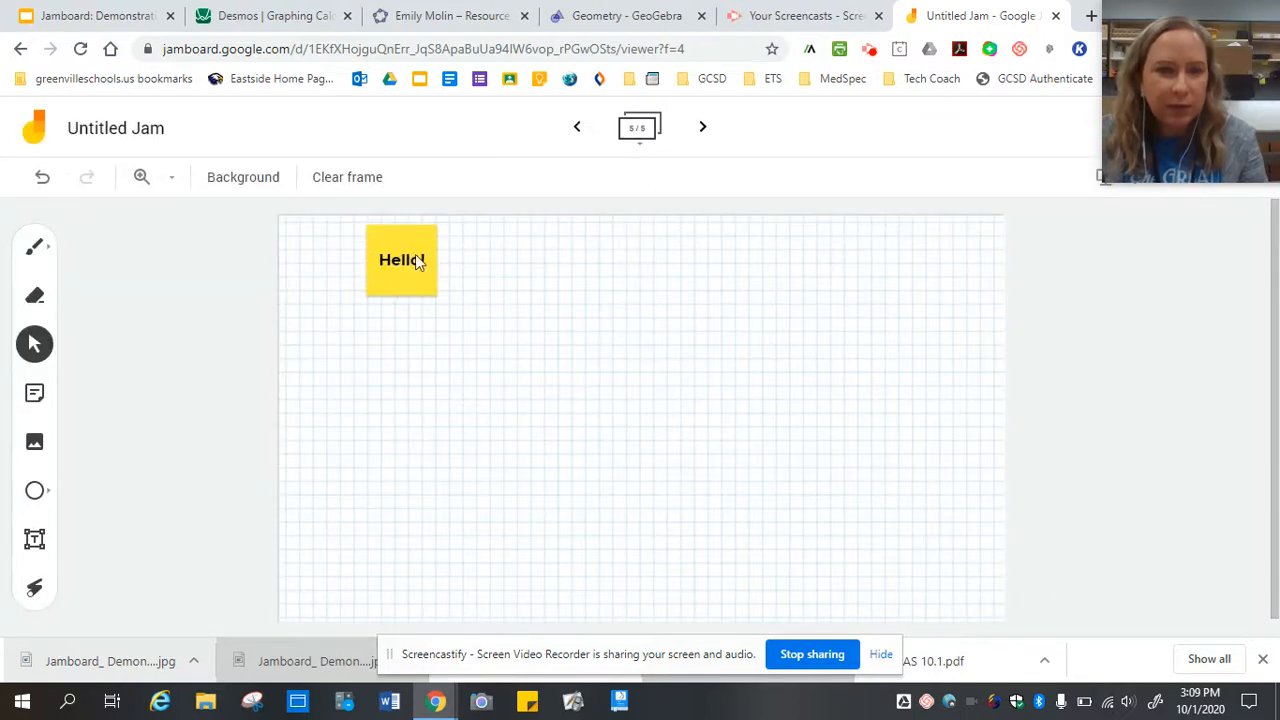
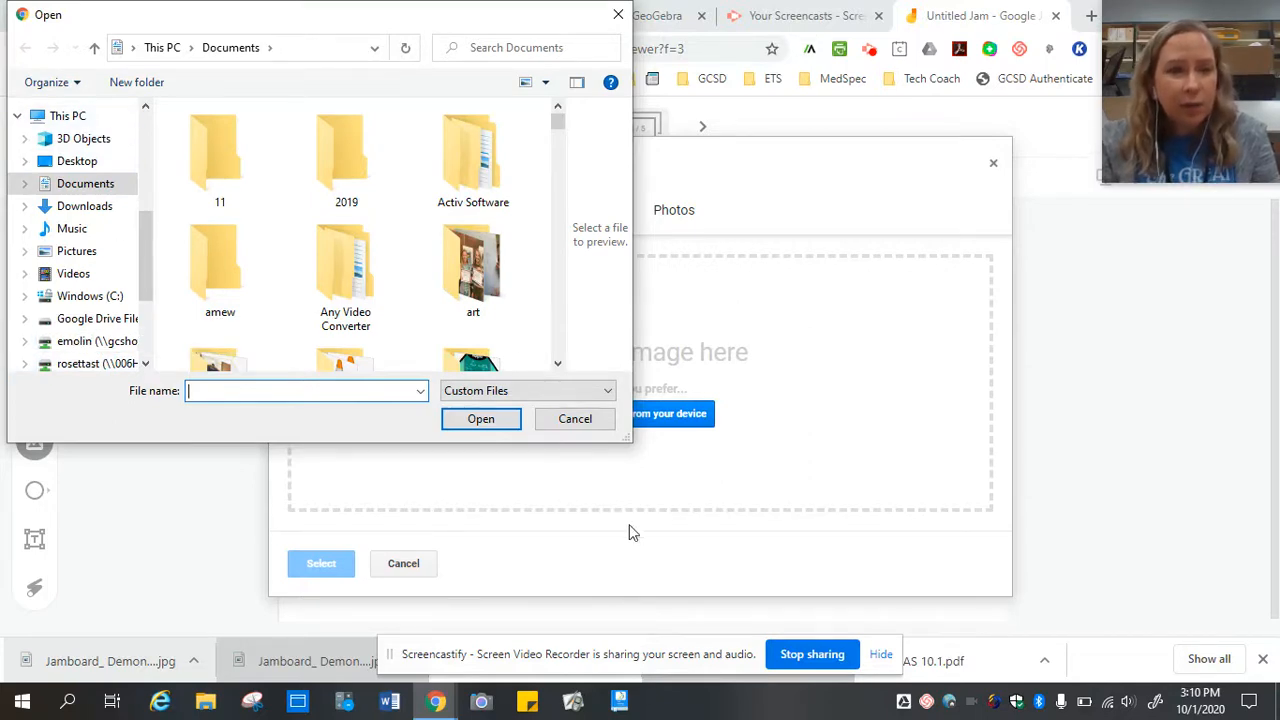
- Leave the device file picker and look through the Google Image Search and Google Drive sources for adding an image
{"action": "left_click", "coordinate": [575, 419]}
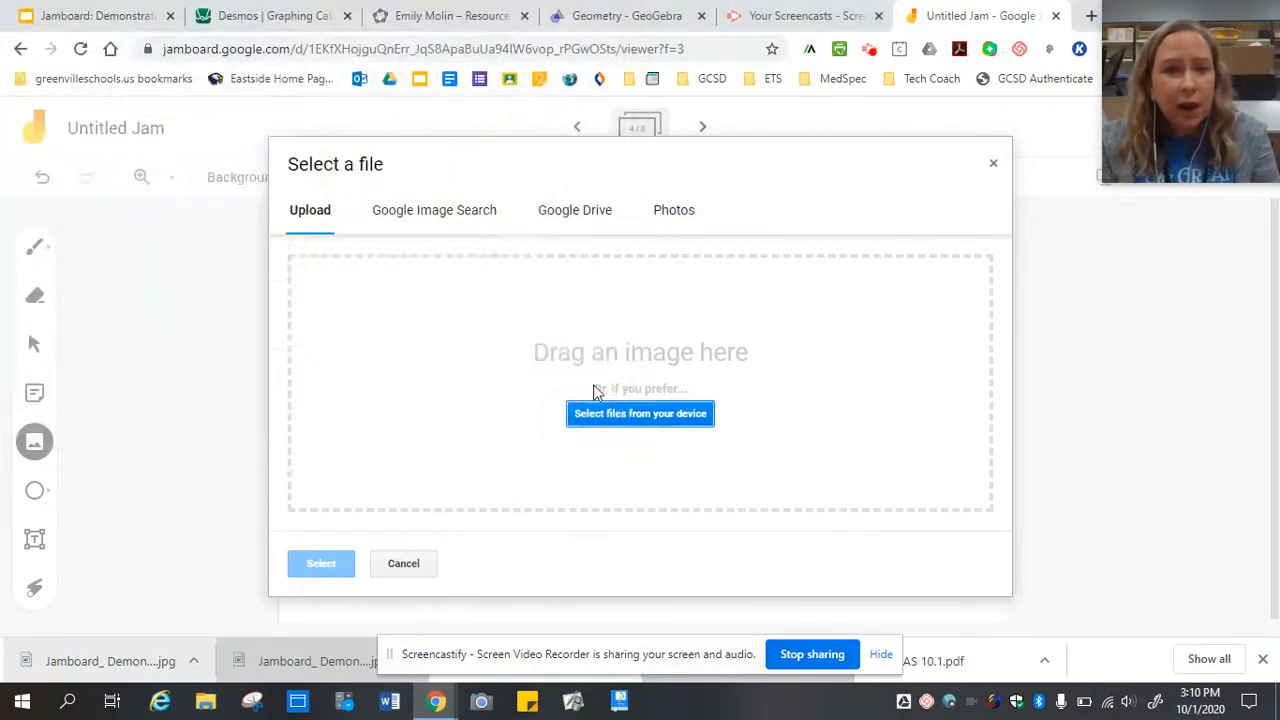
{"action": "left_click", "coordinate": [455, 215]}
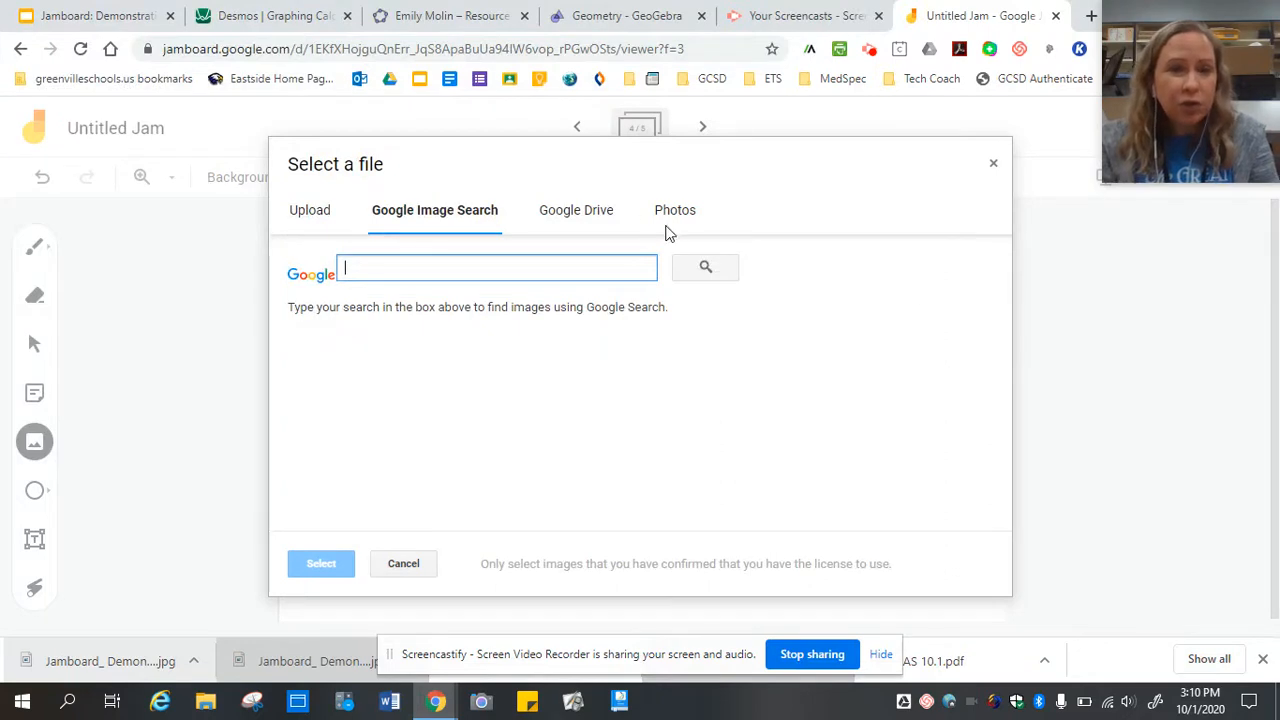
{"action": "left_click", "coordinate": [591, 221]}
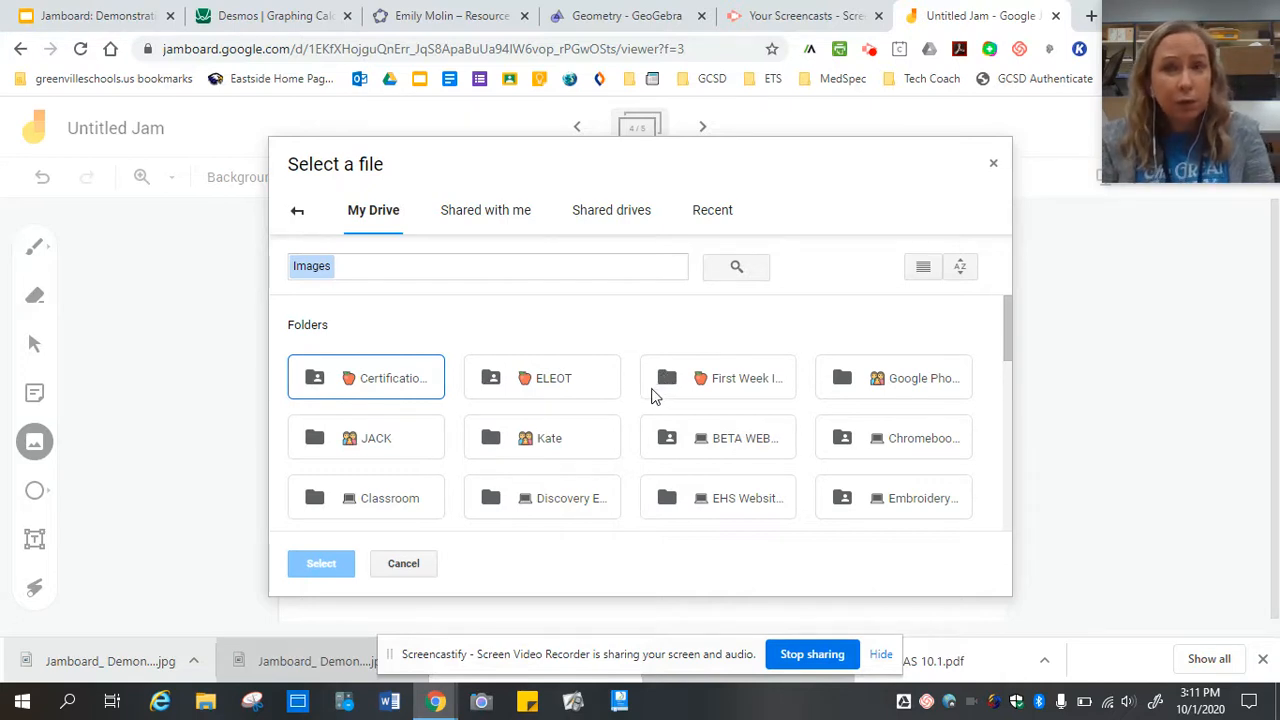
{"action": "left_click", "coordinate": [296, 217]}
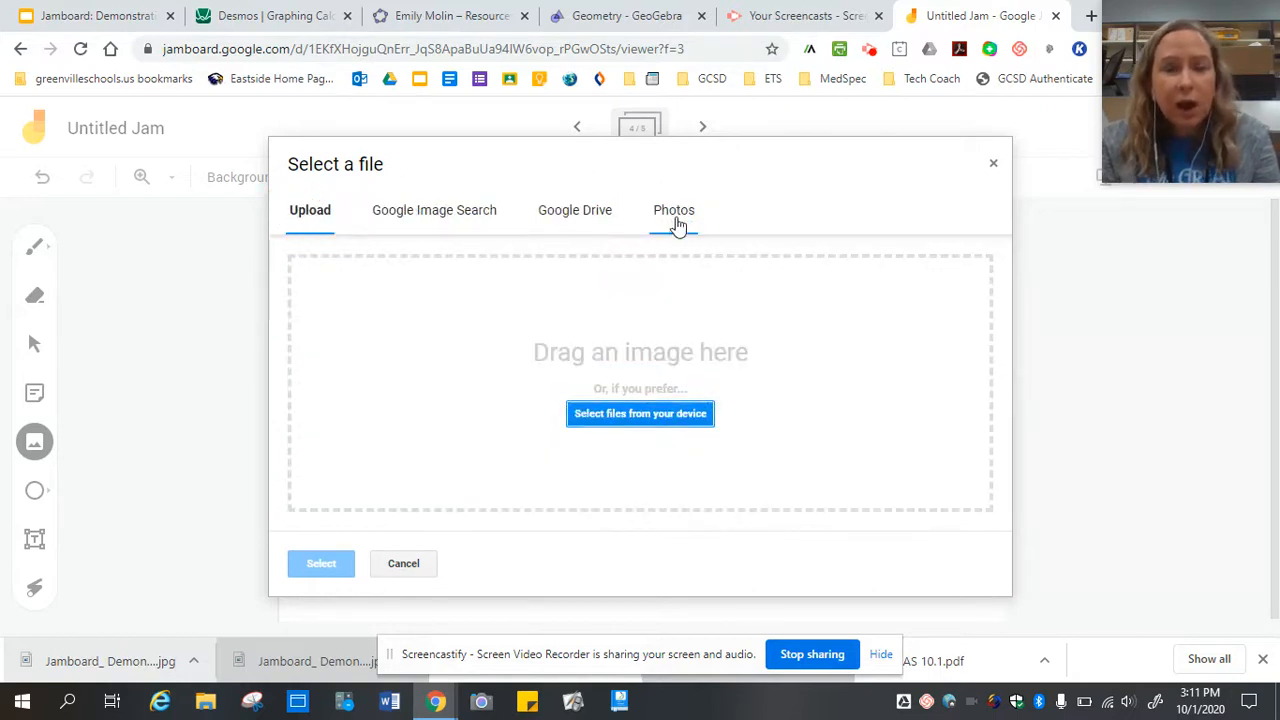
- Search Google Images for "parabola" and insert the narrow parabola on a square grid into frame 4
{"action": "left_click", "coordinate": [455, 215]}
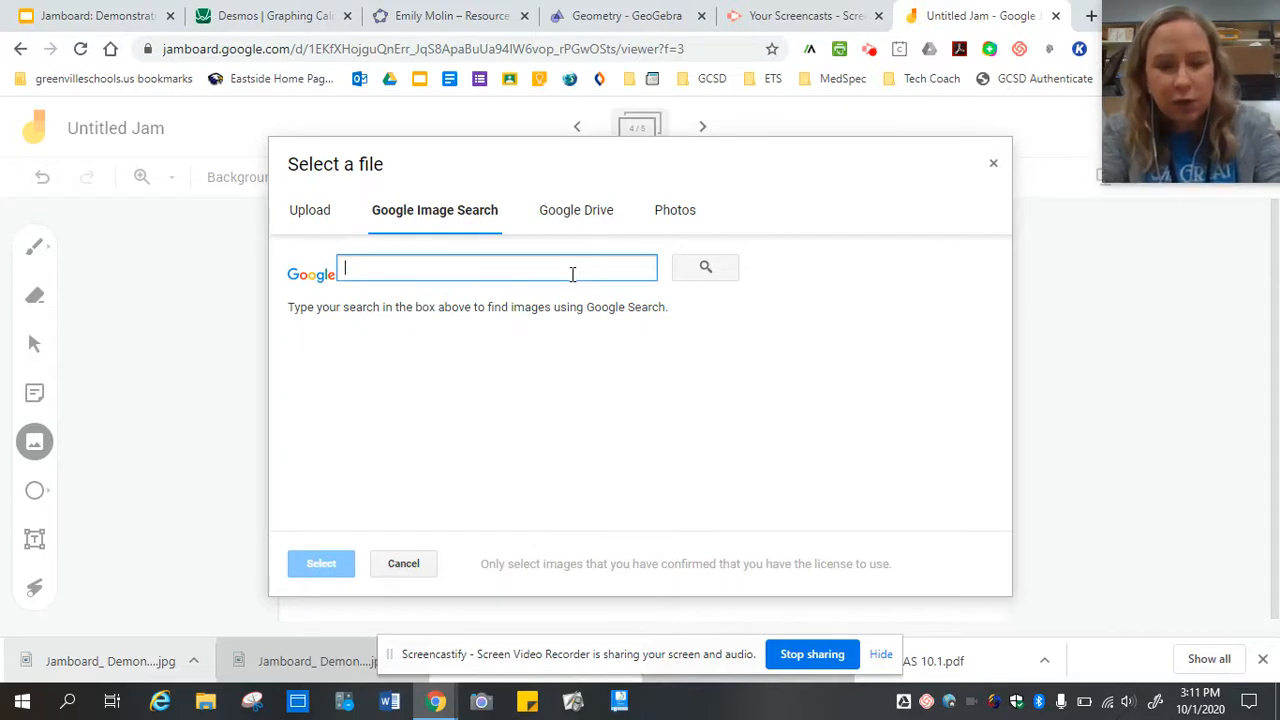
{"action": "type", "text": "pa"}
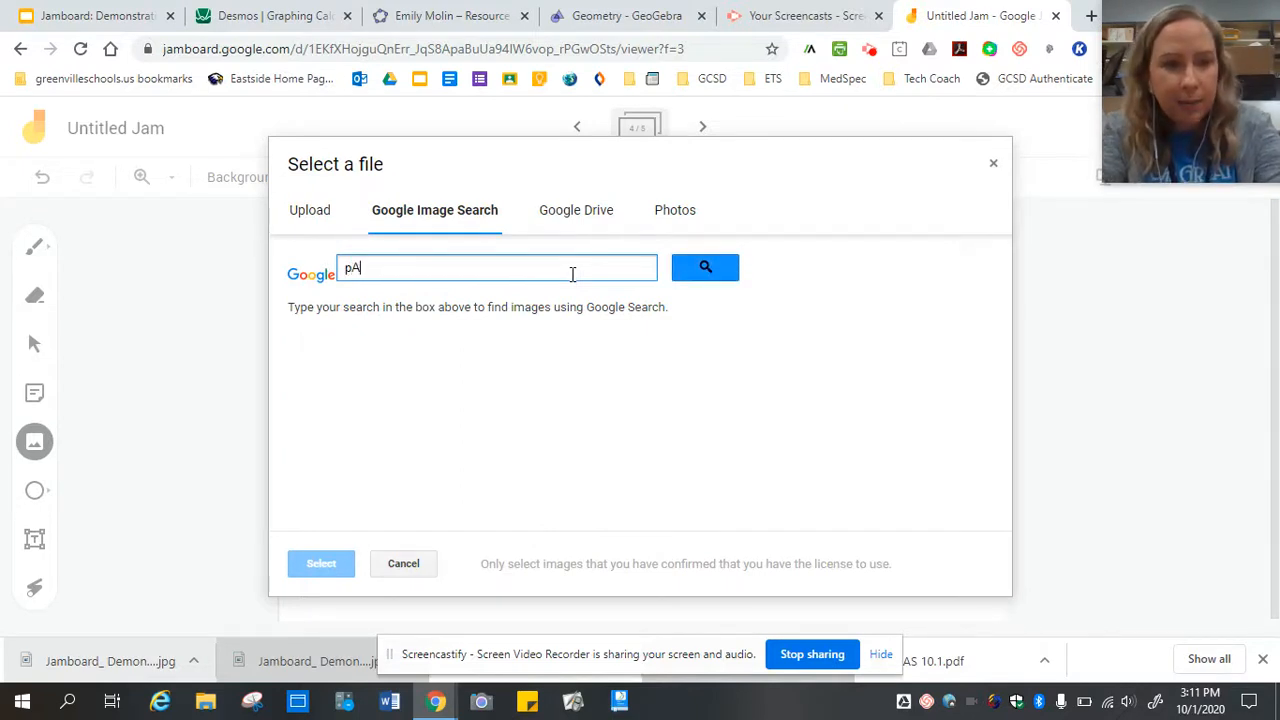
{"action": "type", "text": "ra"}
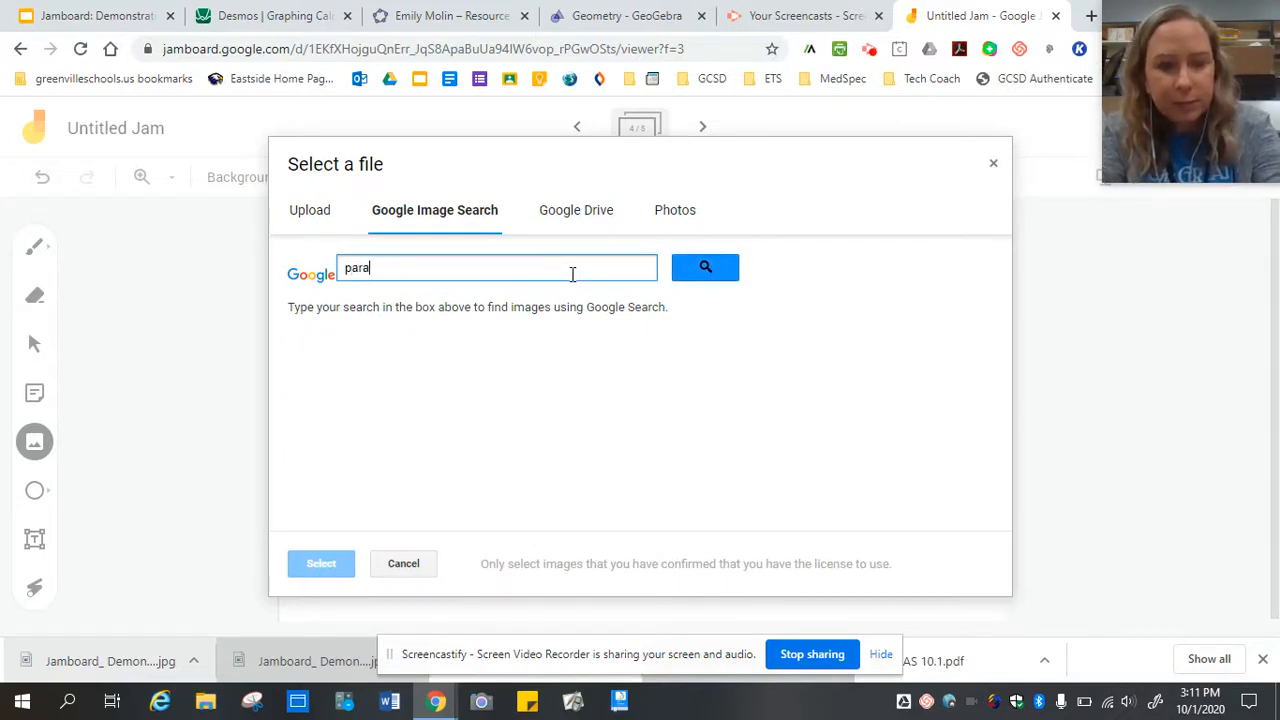
{"action": "type", "text": "bola"}
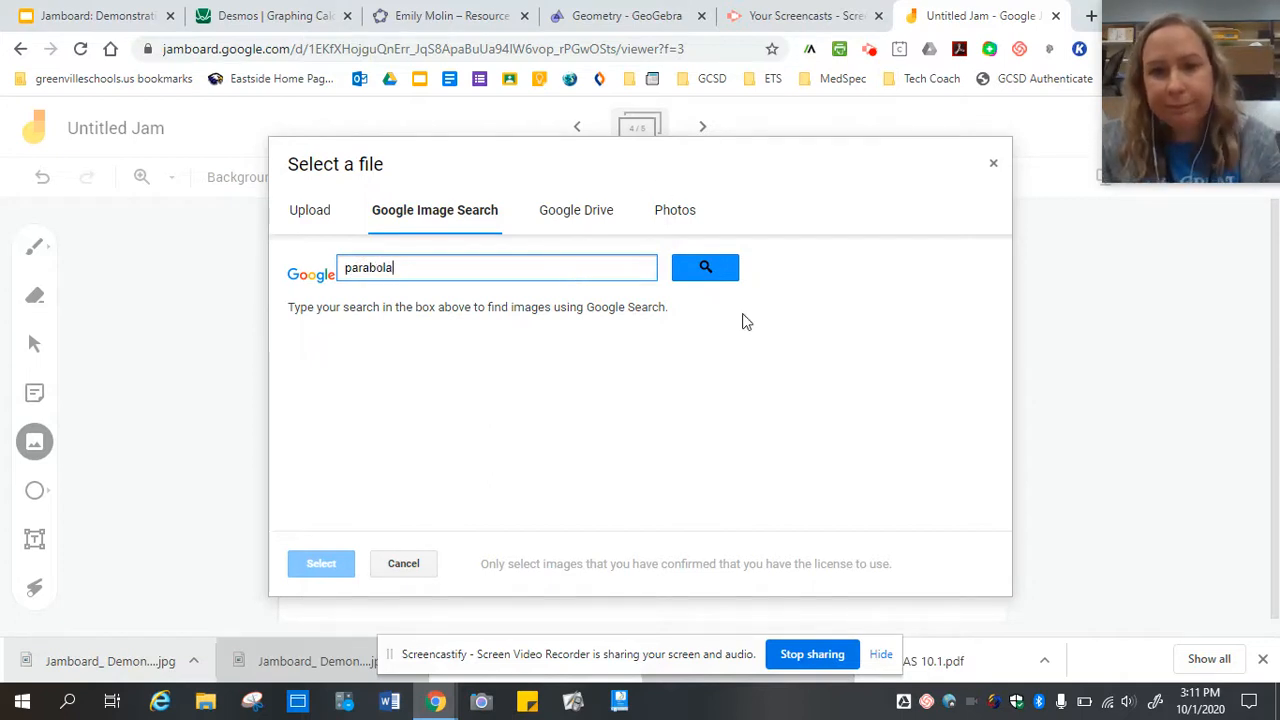
{"action": "left_click", "coordinate": [712, 267]}
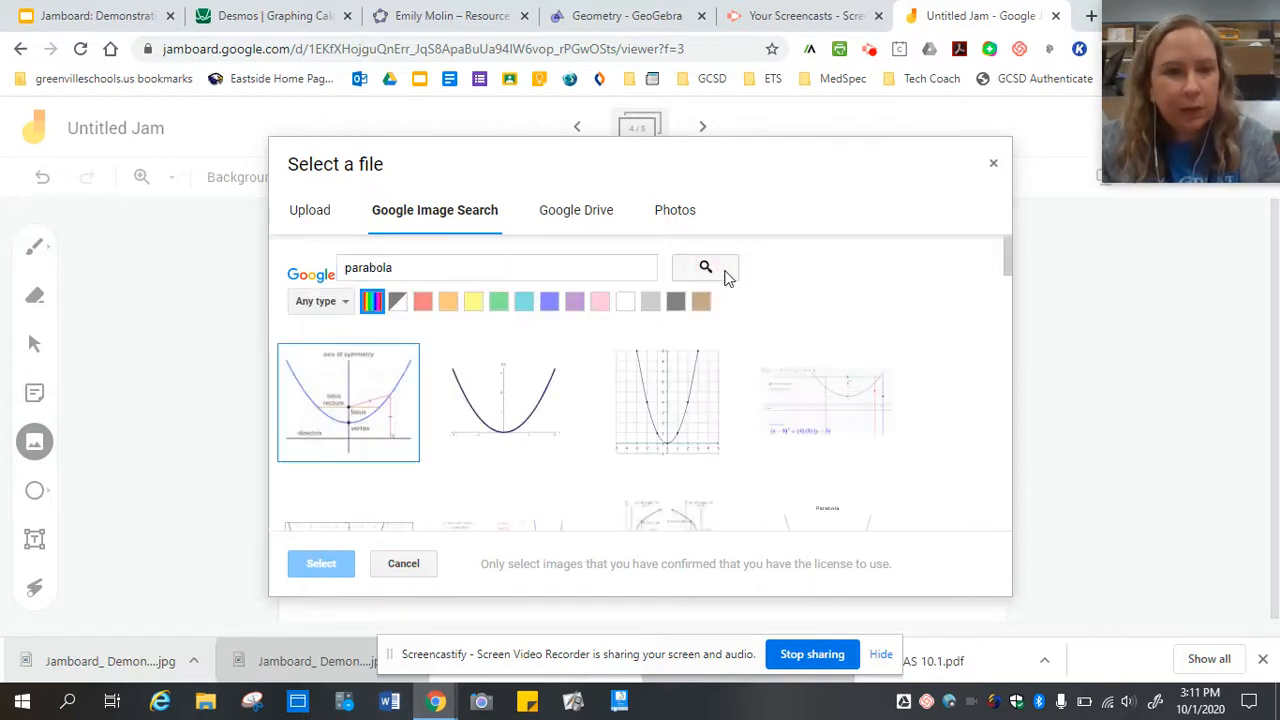
{"action": "left_click", "coordinate": [680, 420]}
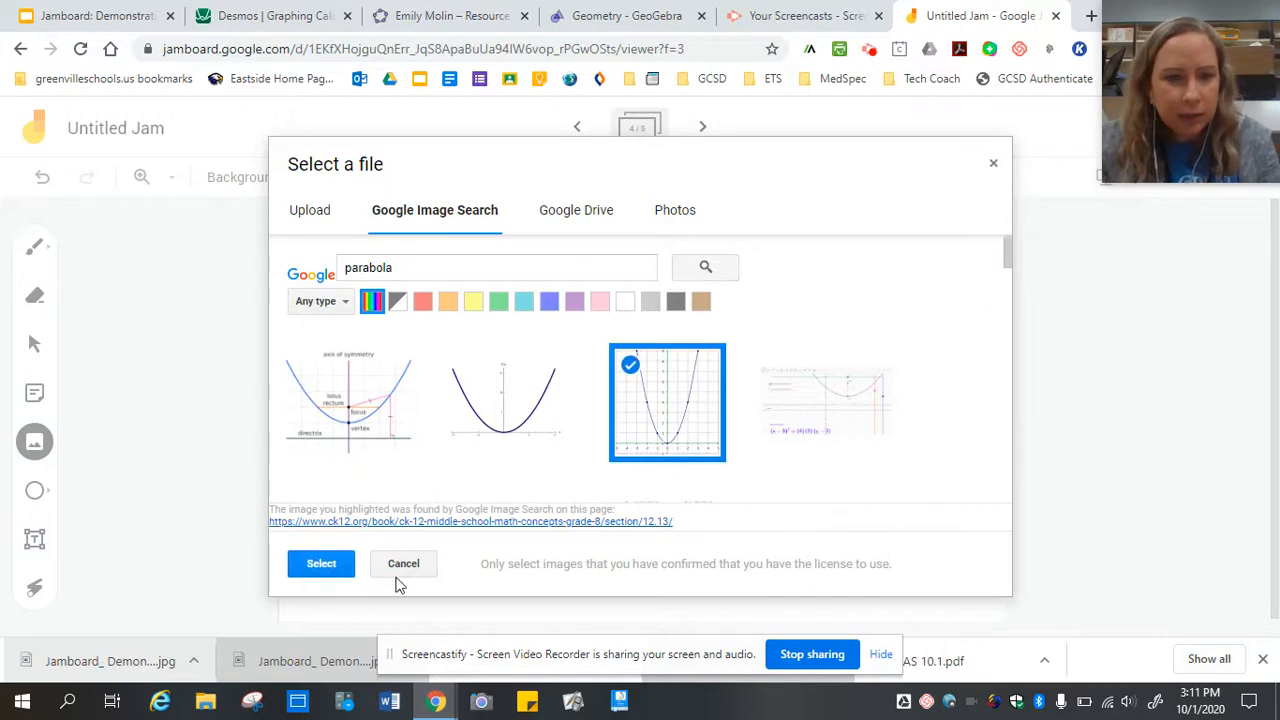
{"action": "left_click", "coordinate": [321, 563]}
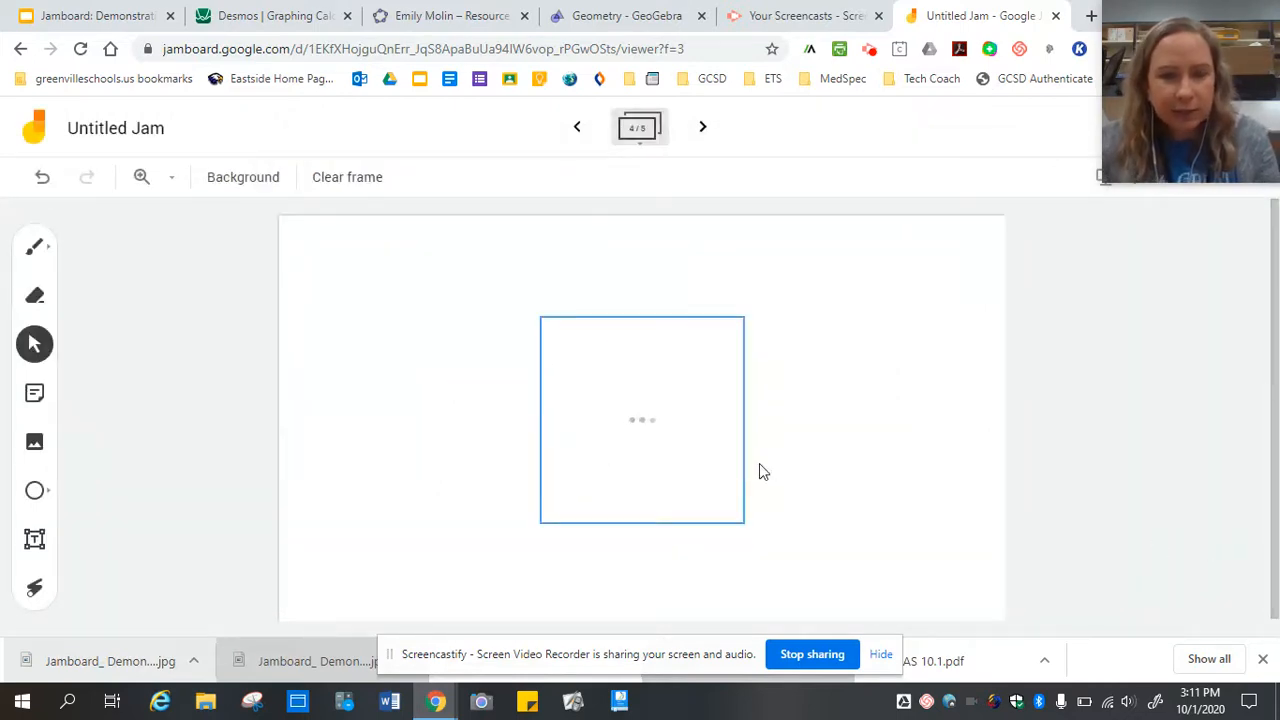
- Move the parabola image toward the frame's upper left and enlarge it to fill most of the frame's height
{"action": "left_click_drag", "start_coordinate": [686, 445], "coordinate": [498, 384]}
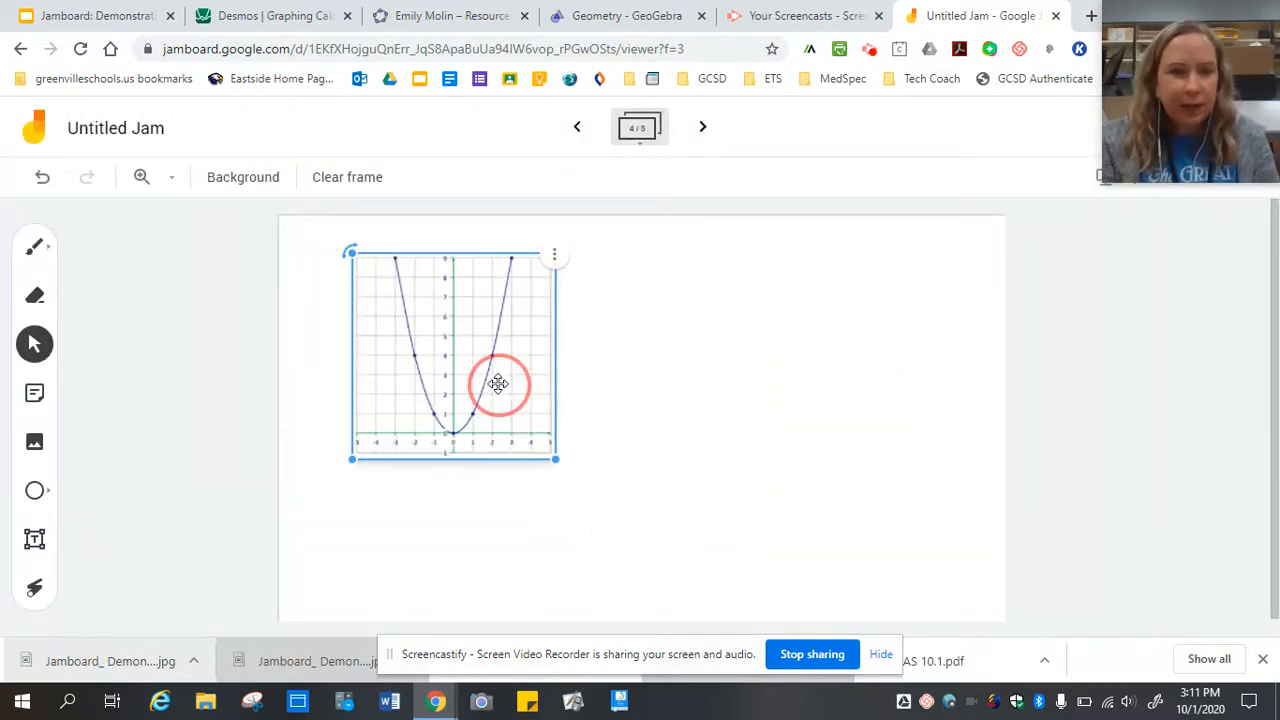
{"action": "left_click_drag", "start_coordinate": [555, 459], "coordinate": [704, 608]}
{"action": "left_click", "coordinate": [800, 421]}
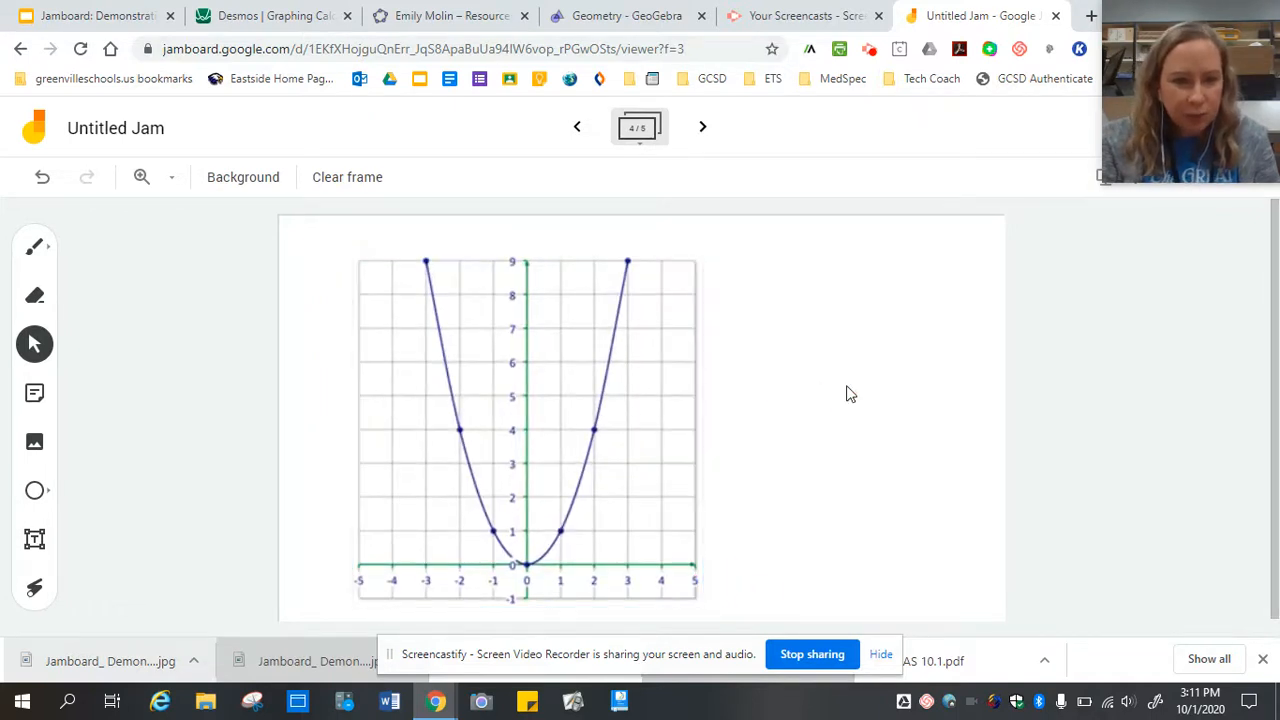
- Select the parabola image and view its Duplicate, Delete and Order options without applying any
{"action": "left_click", "coordinate": [600, 415]}
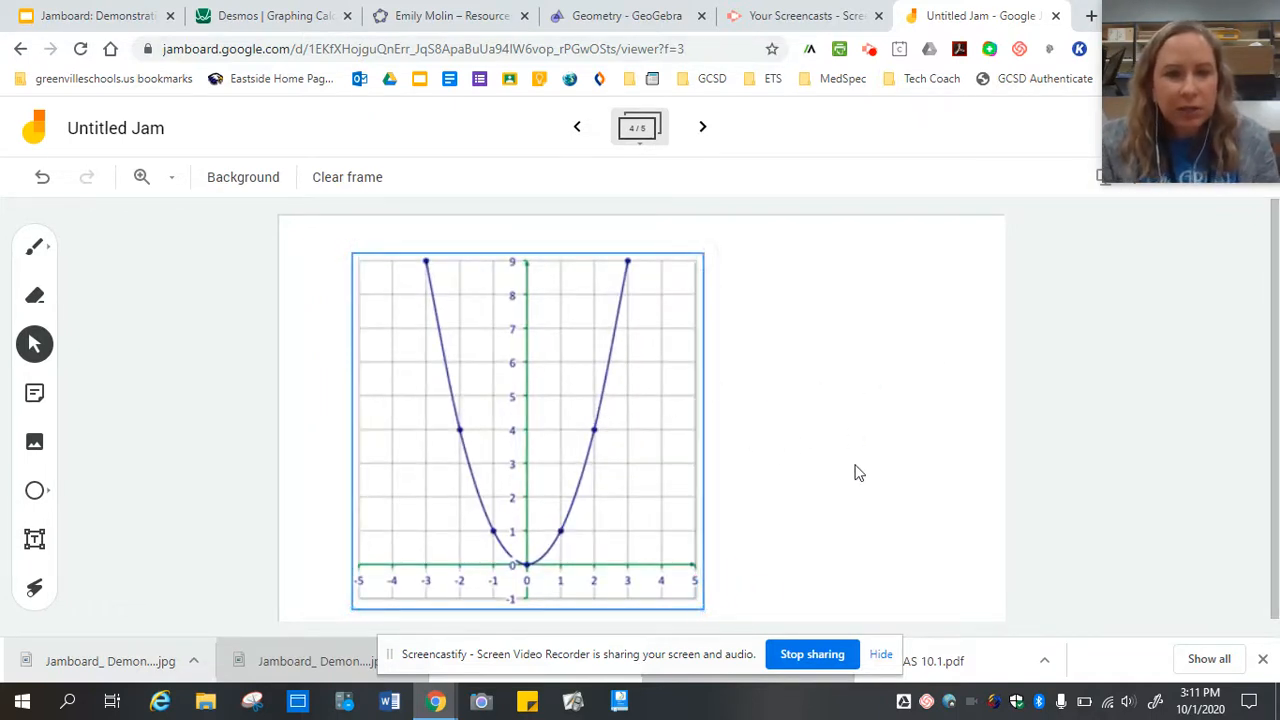
{"action": "left_click", "coordinate": [844, 424]}
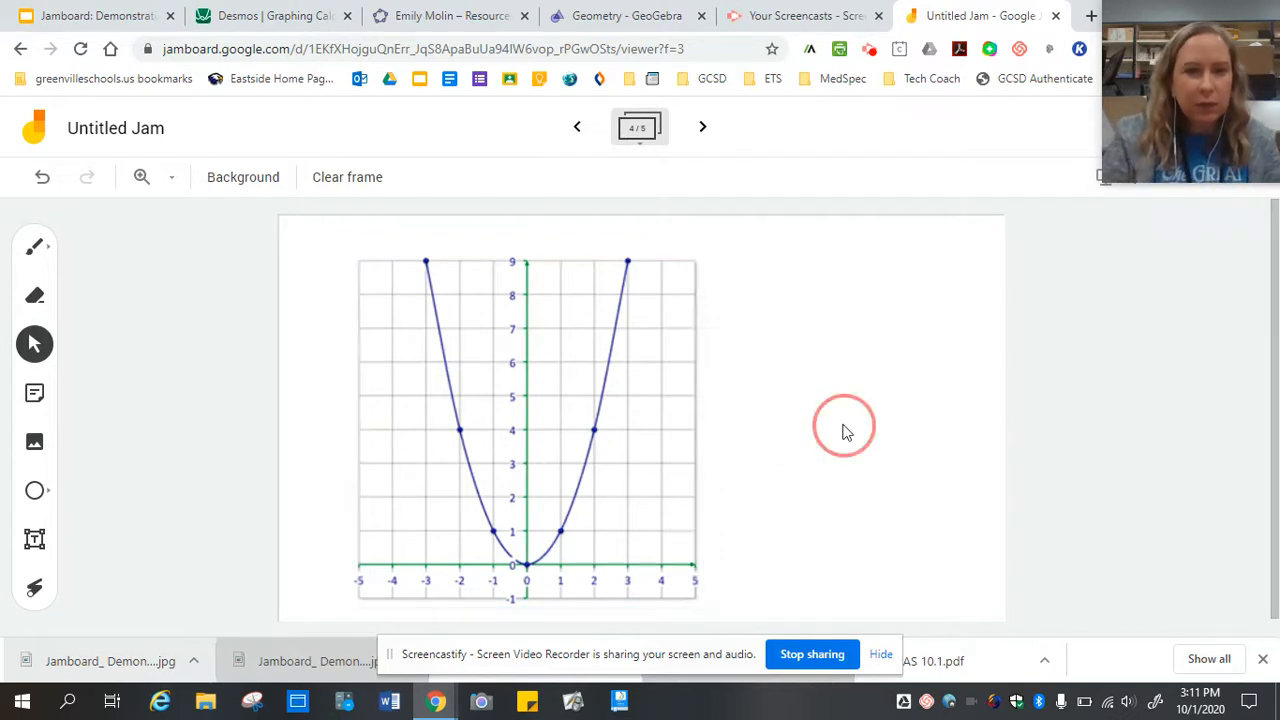
{"action": "left_click", "coordinate": [580, 422]}
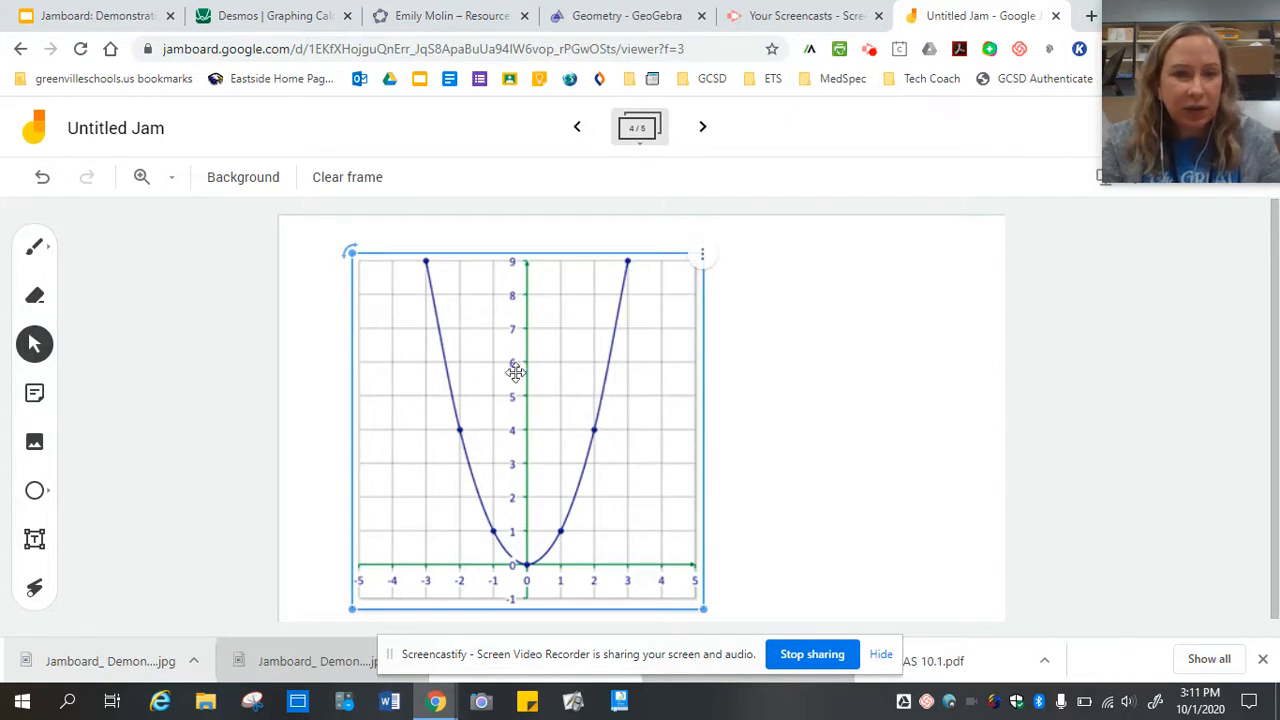
{"action": "left_click", "coordinate": [703, 256]}
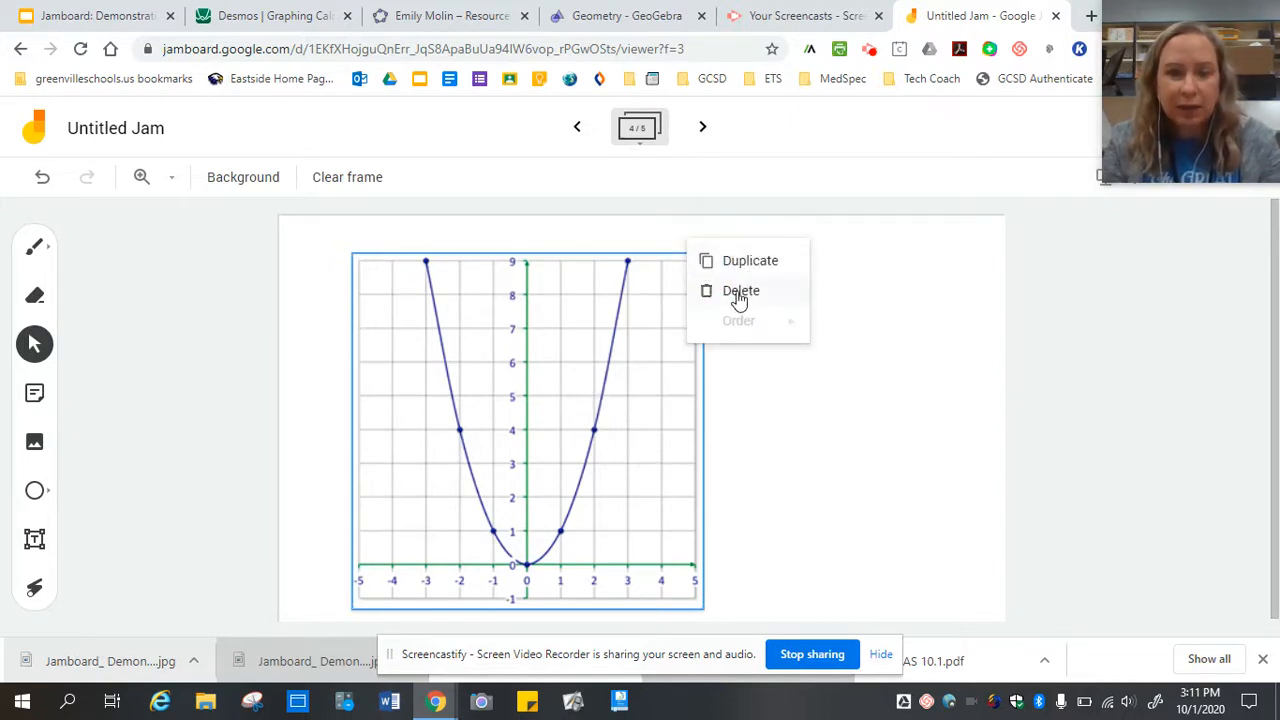
{"action": "left_click", "coordinate": [921, 404]}
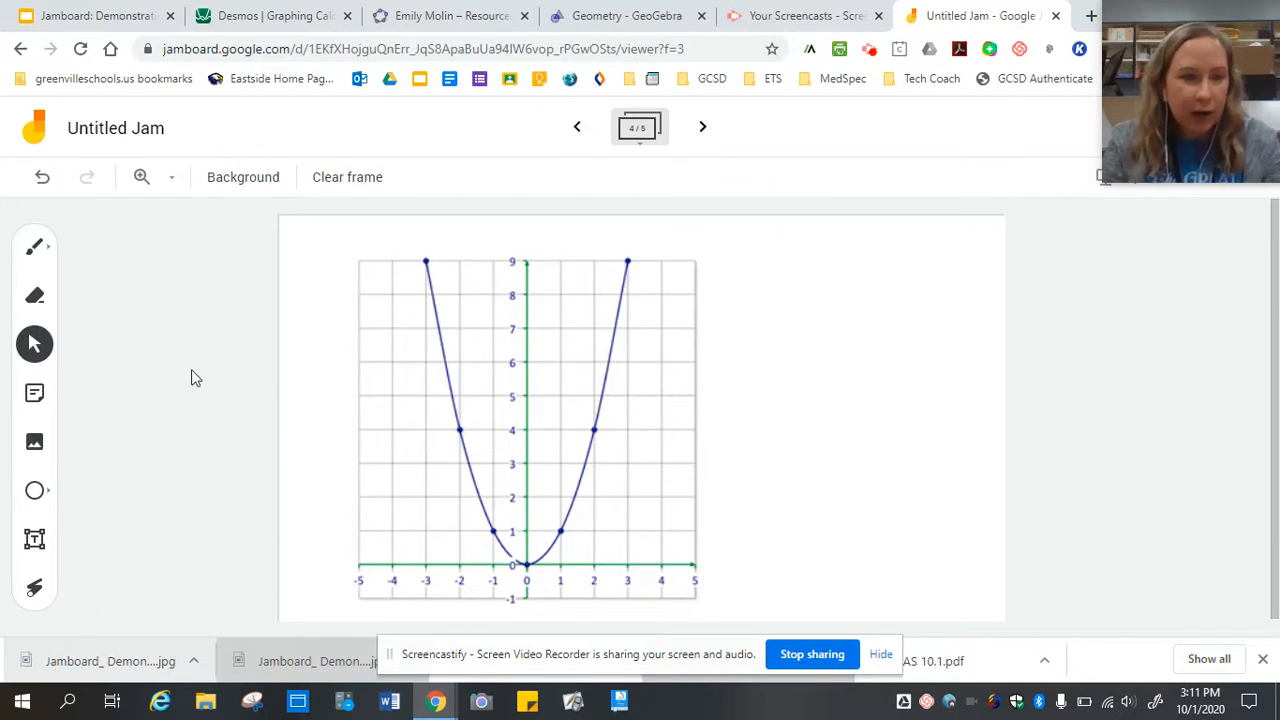
- Show the available shapes, go back to frame 3 and draw a large circle left of the frame's center
{"action": "left_click", "coordinate": [33, 490]}
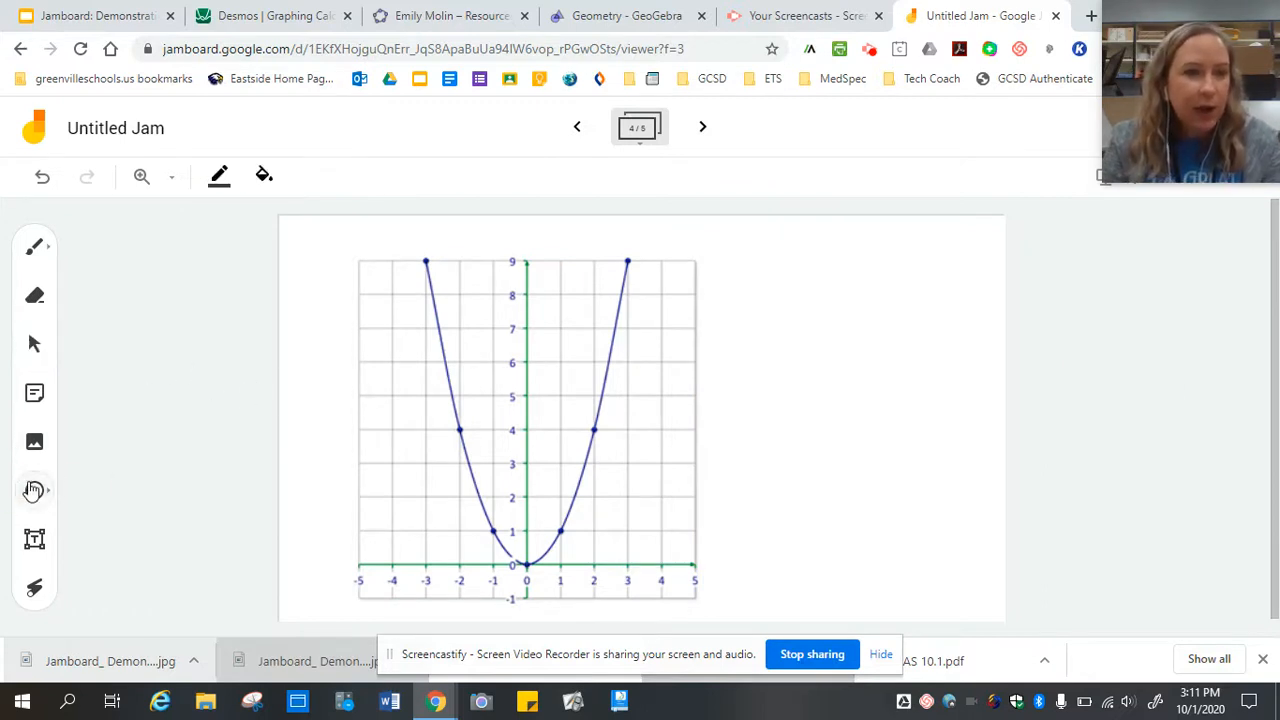
{"action": "left_click", "coordinate": [33, 491]}
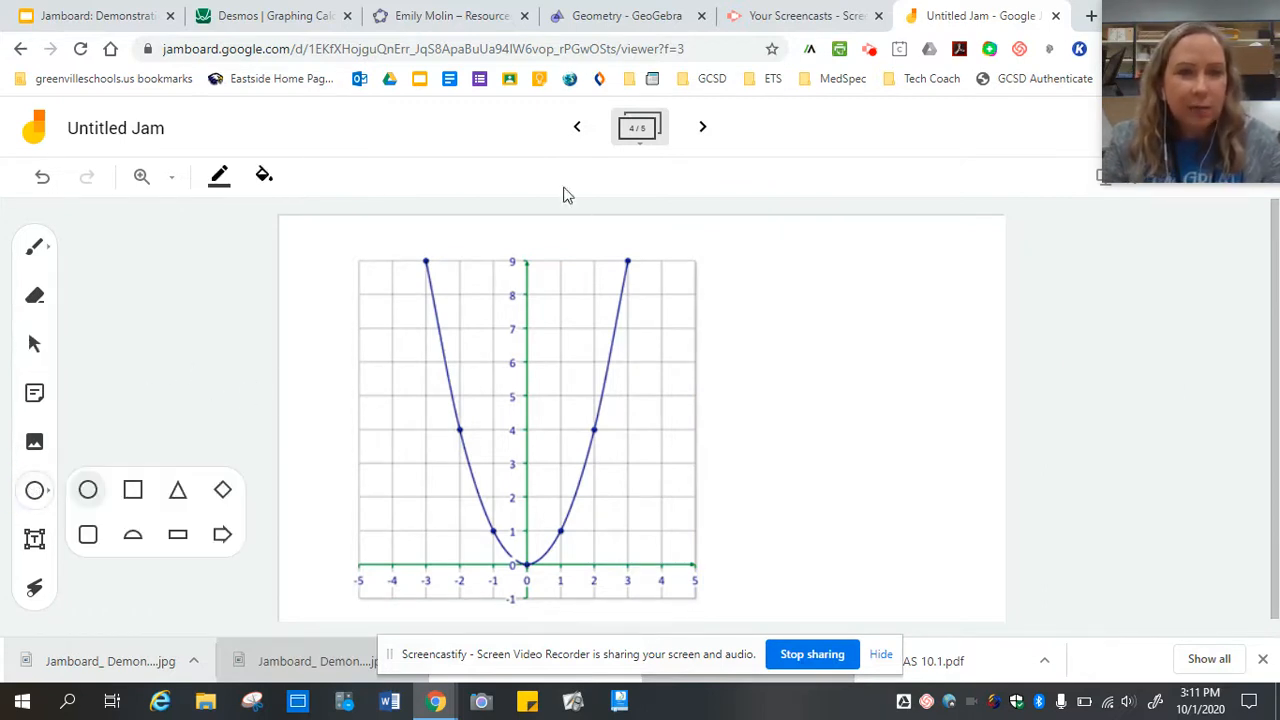
{"action": "left_click", "coordinate": [576, 127]}
{"action": "left_click", "coordinate": [35, 490]}
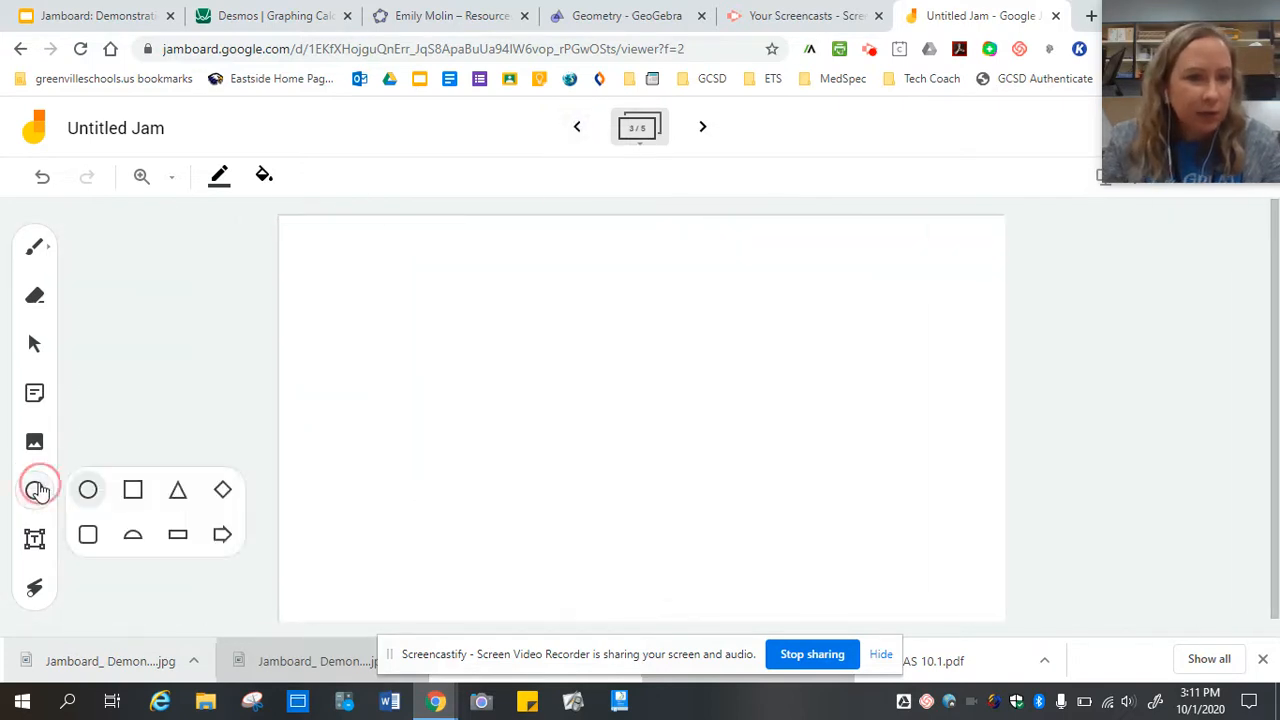
{"action": "left_click_drag", "start_coordinate": [410, 292], "coordinate": [697, 570]}
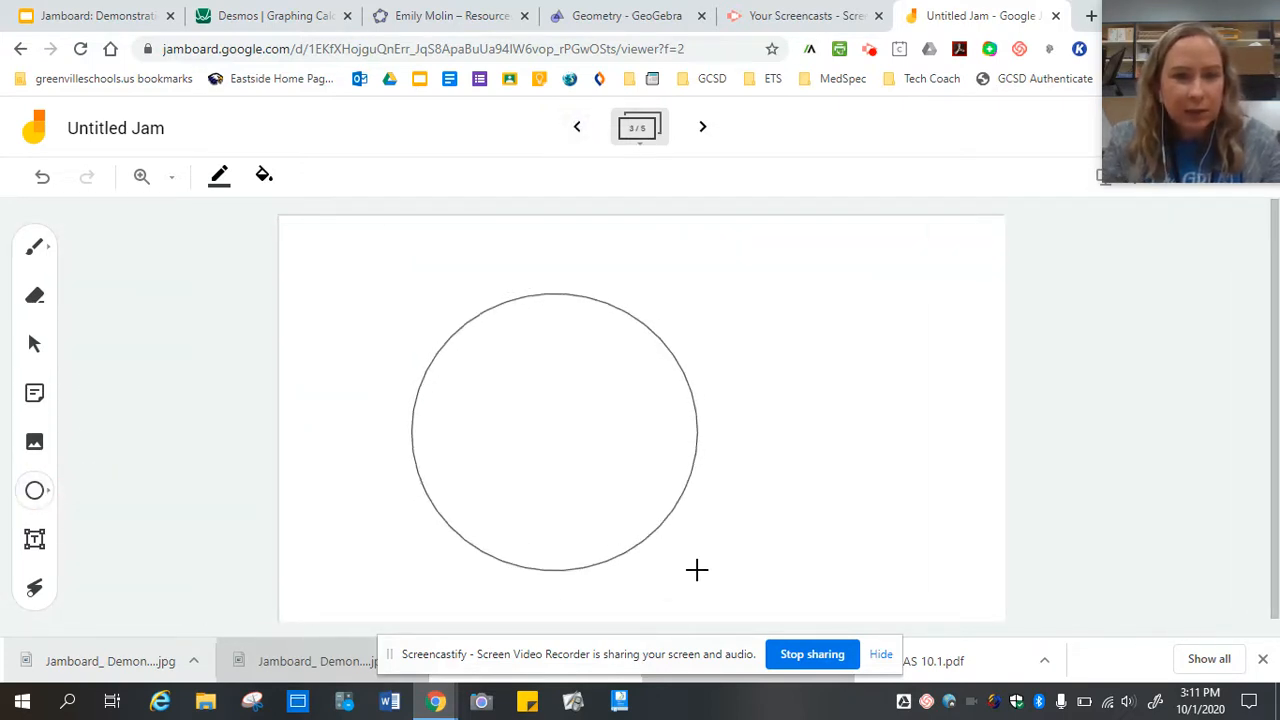
- Draw a second circle overlapping the first one's right side and shift it slightly up and left
{"action": "left_click", "coordinate": [34, 491]}
{"action": "left_click", "coordinate": [34, 492]}
{"action": "left_click", "coordinate": [88, 489]}
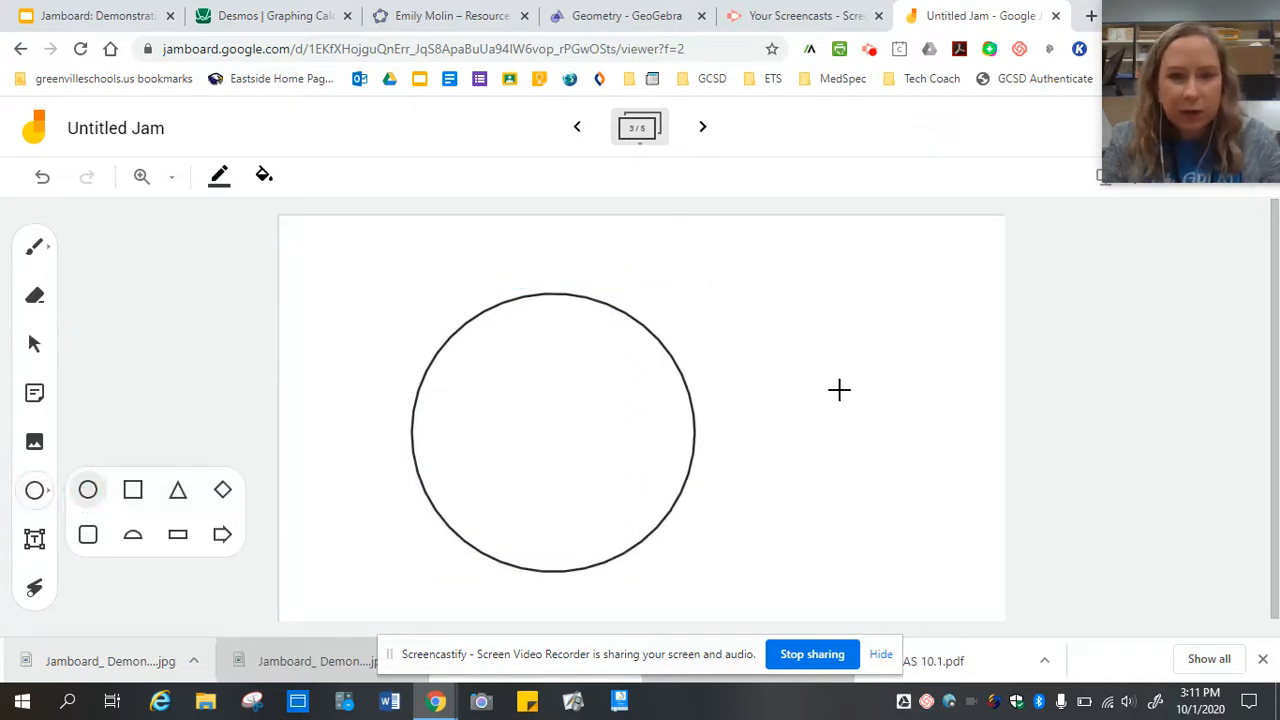
{"action": "left_click_drag", "start_coordinate": [886, 338], "coordinate": [614, 589]}
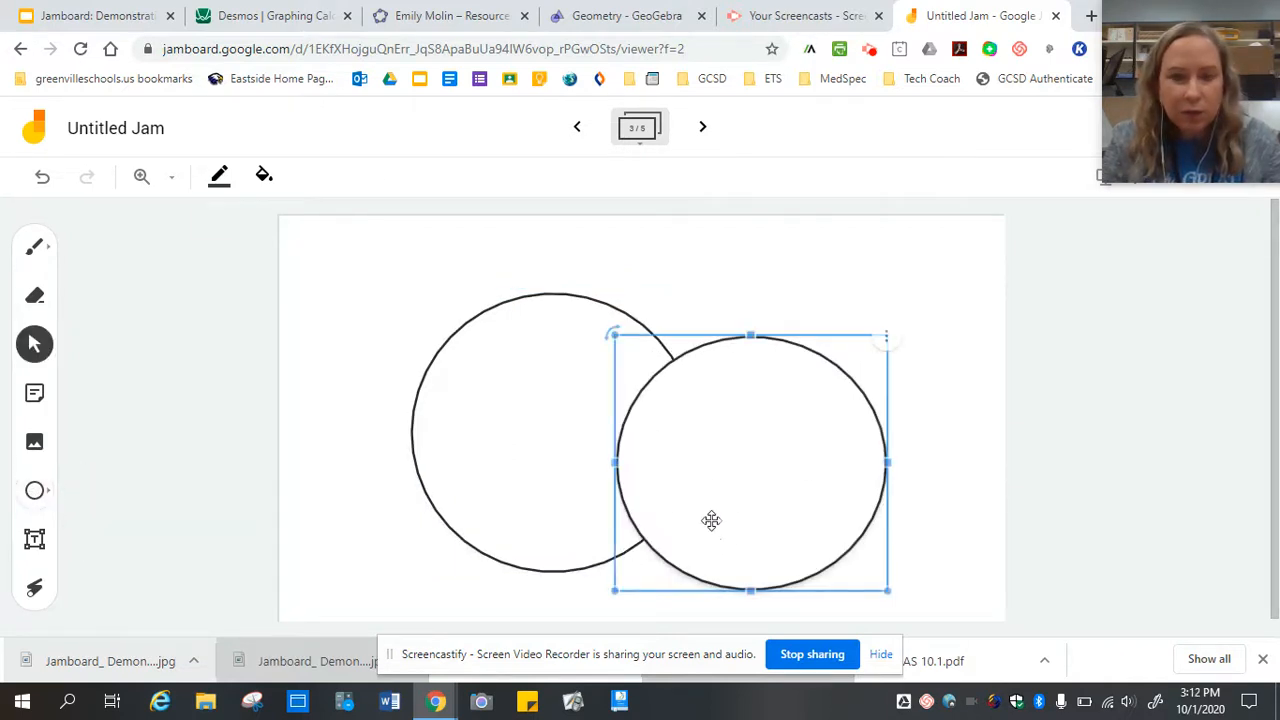
{"action": "left_click_drag", "start_coordinate": [751, 490], "coordinate": [736, 459]}
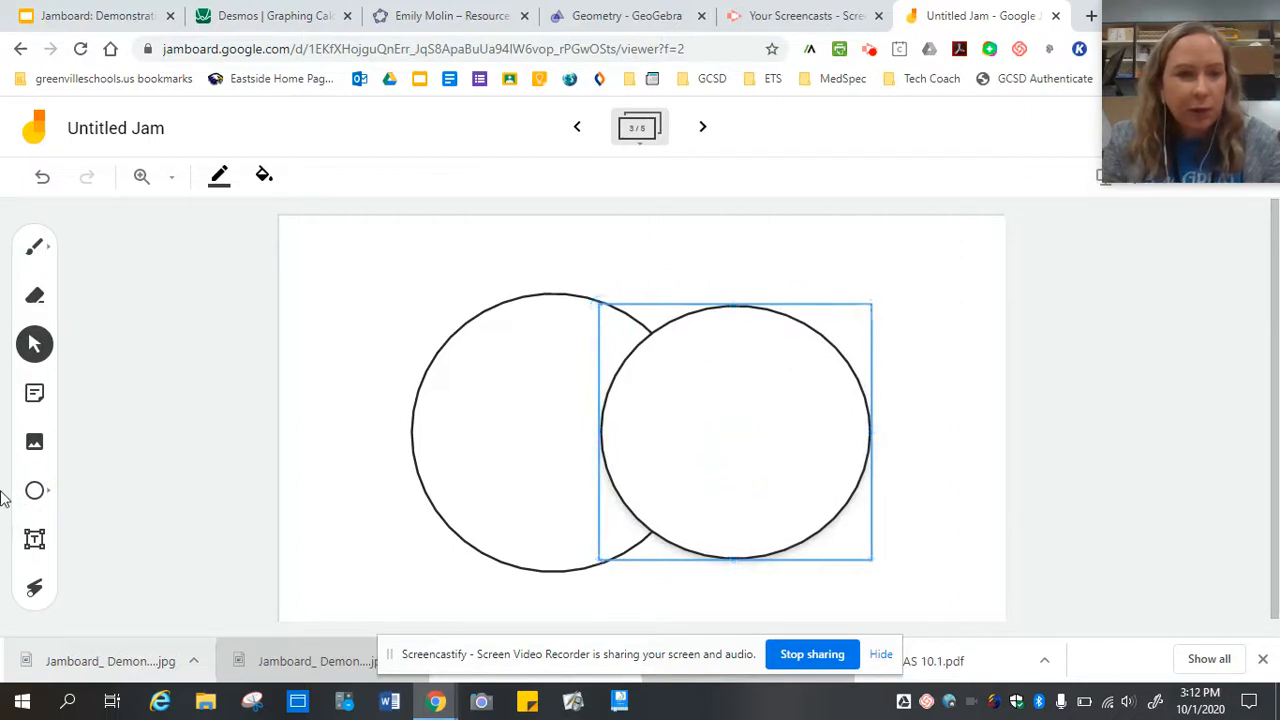
- Enlarge both overlapping circles to a similar size and nudge the right one level with the left
{"action": "mouse_move", "coordinate": [838, 410]}
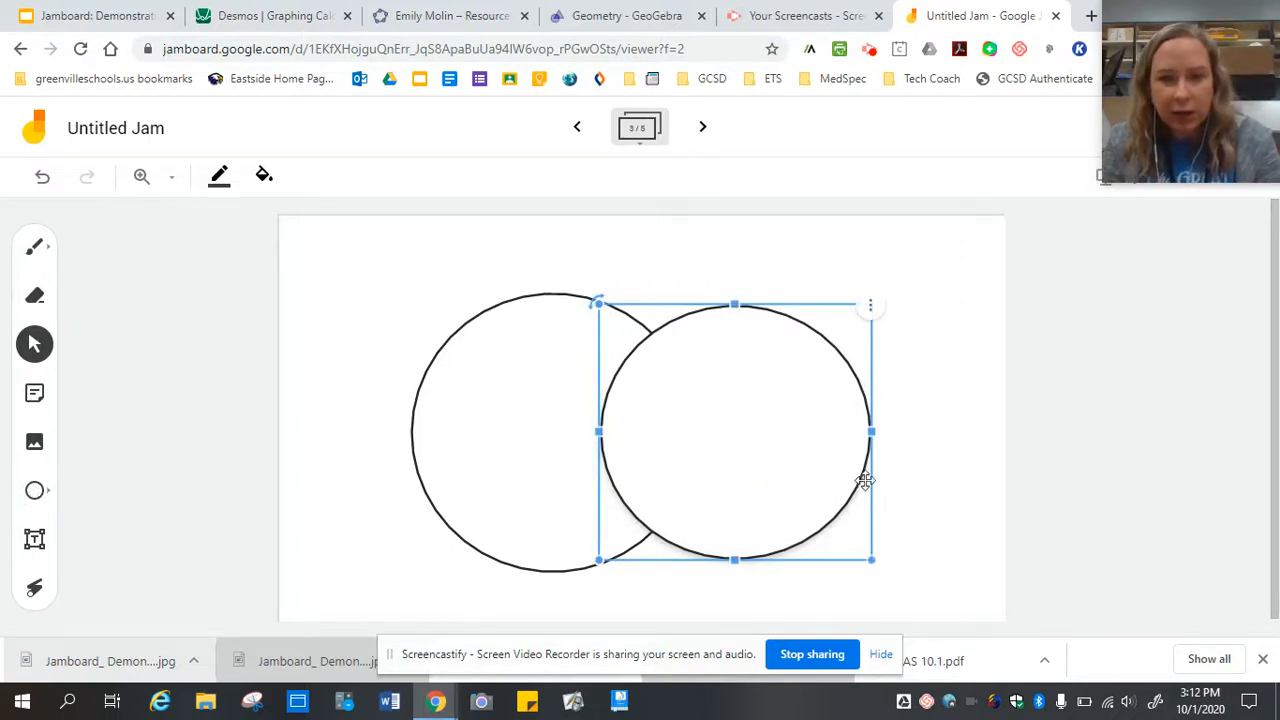
{"action": "left_click_drag", "start_coordinate": [871, 560], "coordinate": [912, 598]}
{"action": "left_click", "coordinate": [445, 555]}
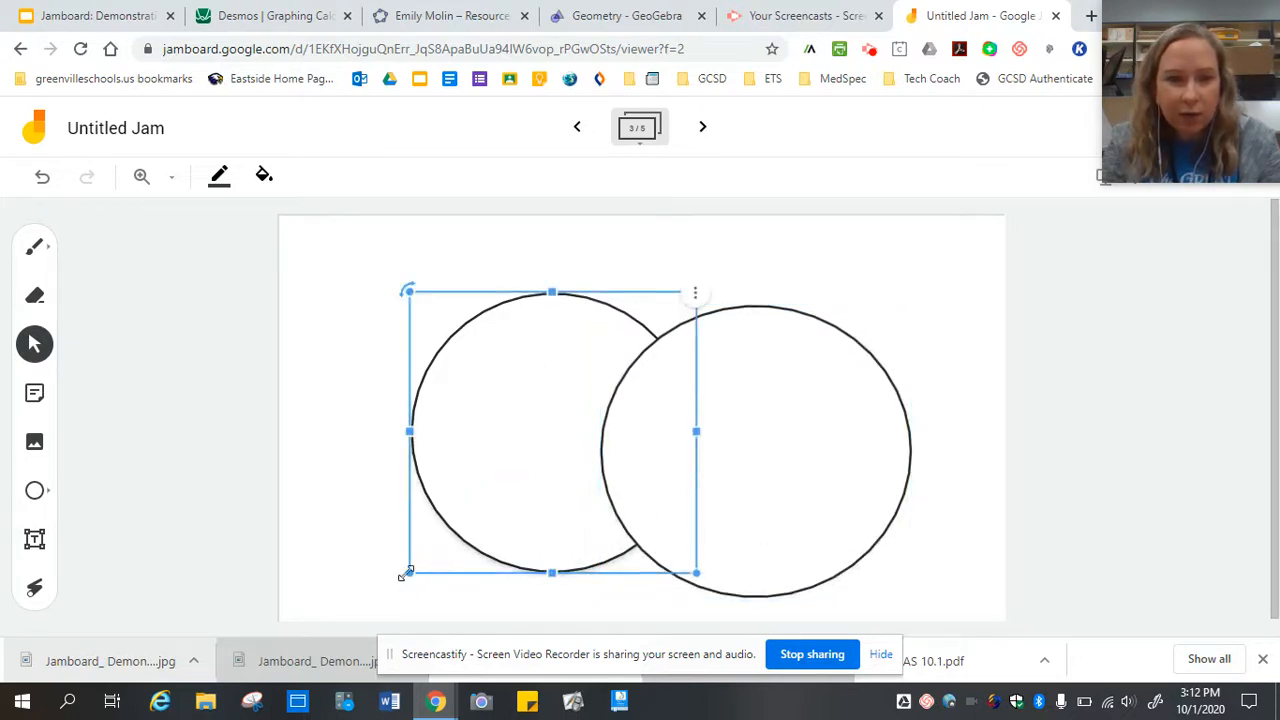
{"action": "left_click_drag", "start_coordinate": [407, 573], "coordinate": [389, 593]}
{"action": "left_click_drag", "start_coordinate": [782, 440], "coordinate": [786, 434]}
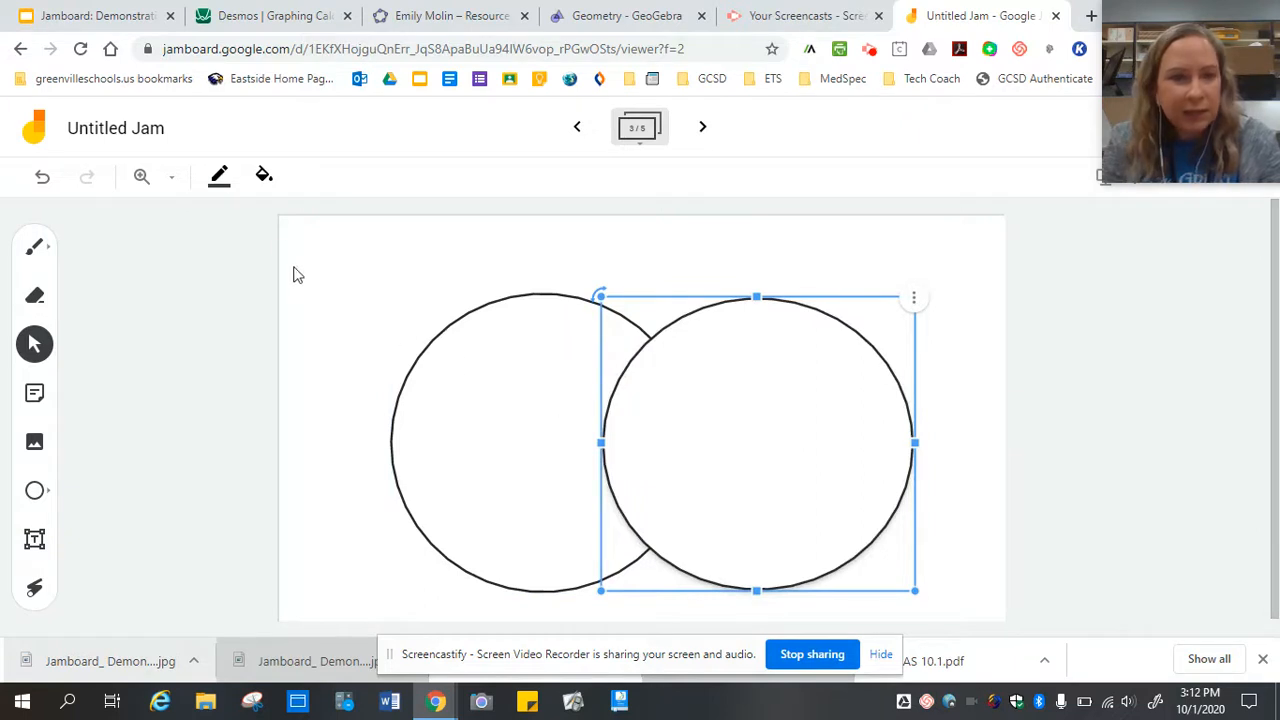
- Make the right circle's fill transparent and shift it slightly left to widen its overlap with the left circle
{"action": "left_click", "coordinate": [264, 178]}
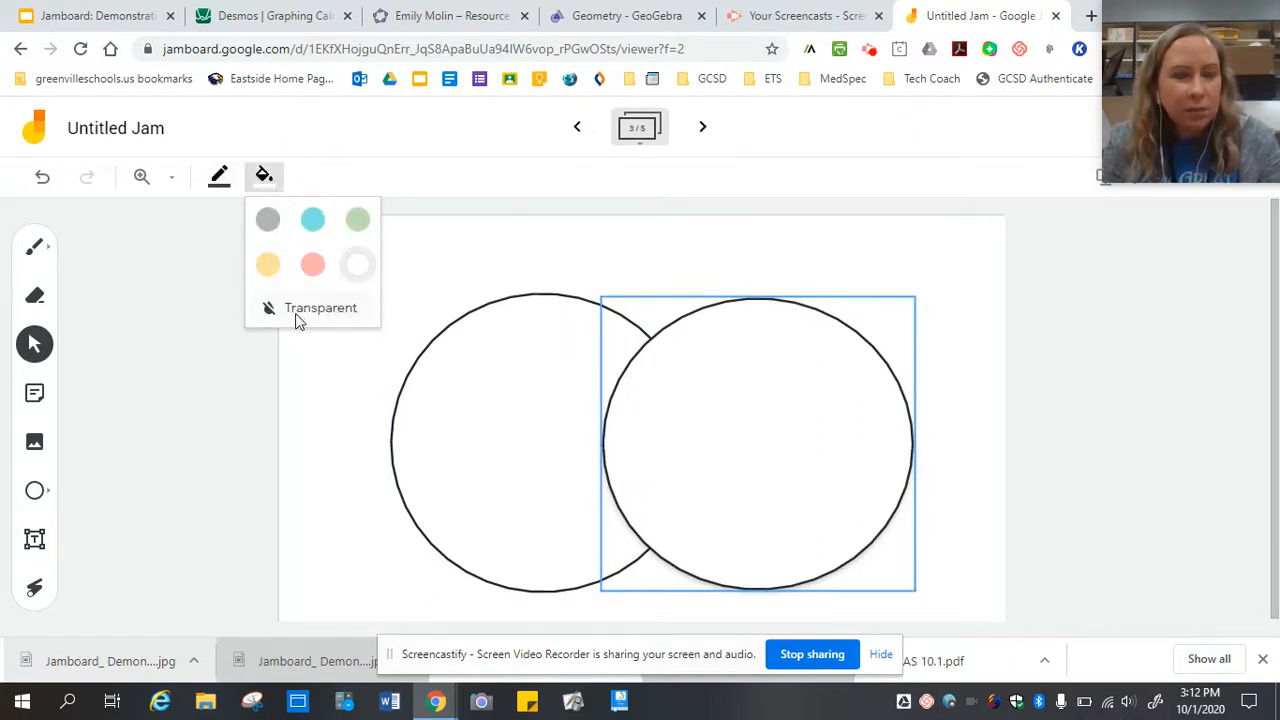
{"action": "left_click", "coordinate": [219, 178]}
{"action": "left_click", "coordinate": [262, 180]}
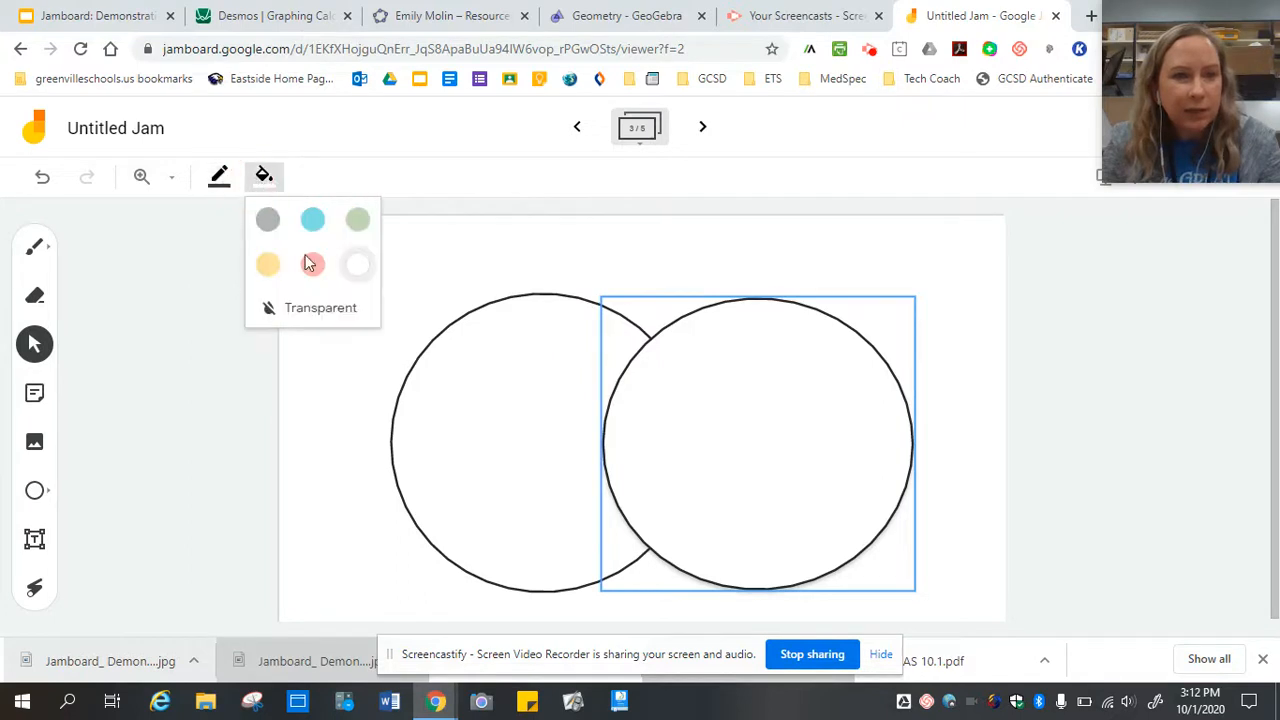
{"action": "left_click", "coordinate": [310, 311]}
{"action": "left_click", "coordinate": [1082, 410]}
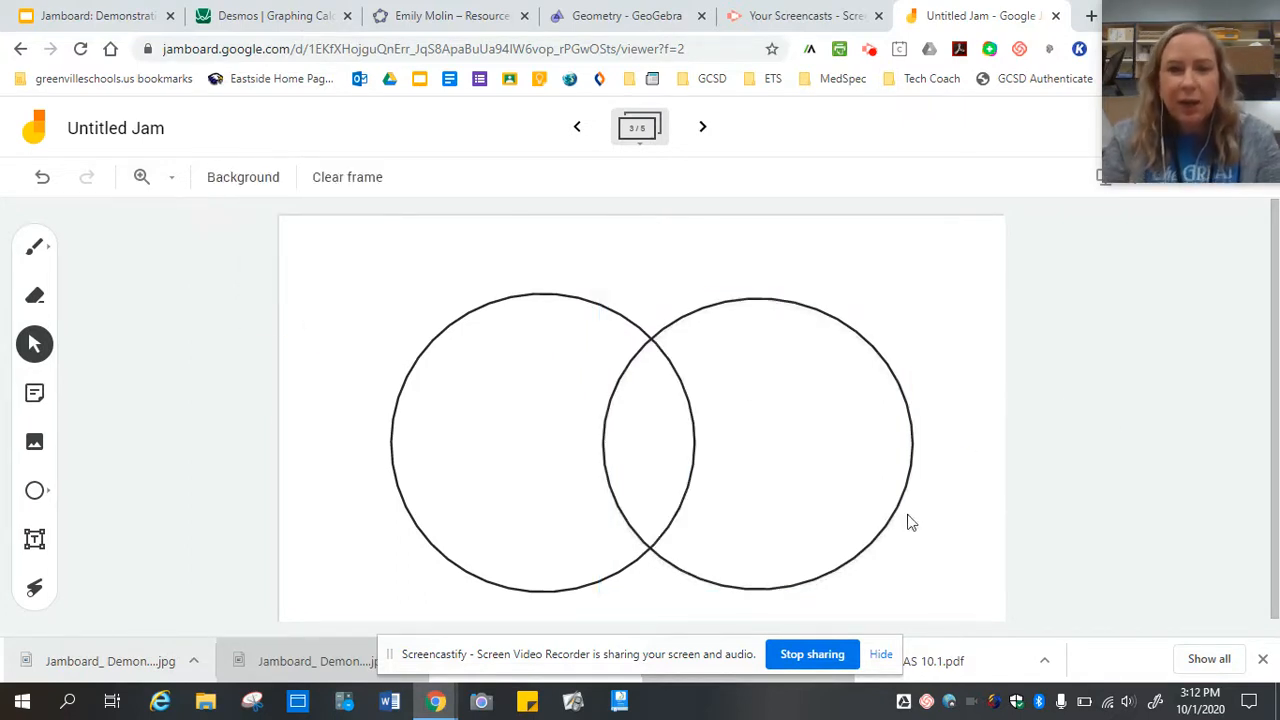
{"action": "left_click_drag", "start_coordinate": [797, 440], "coordinate": [777, 437]}
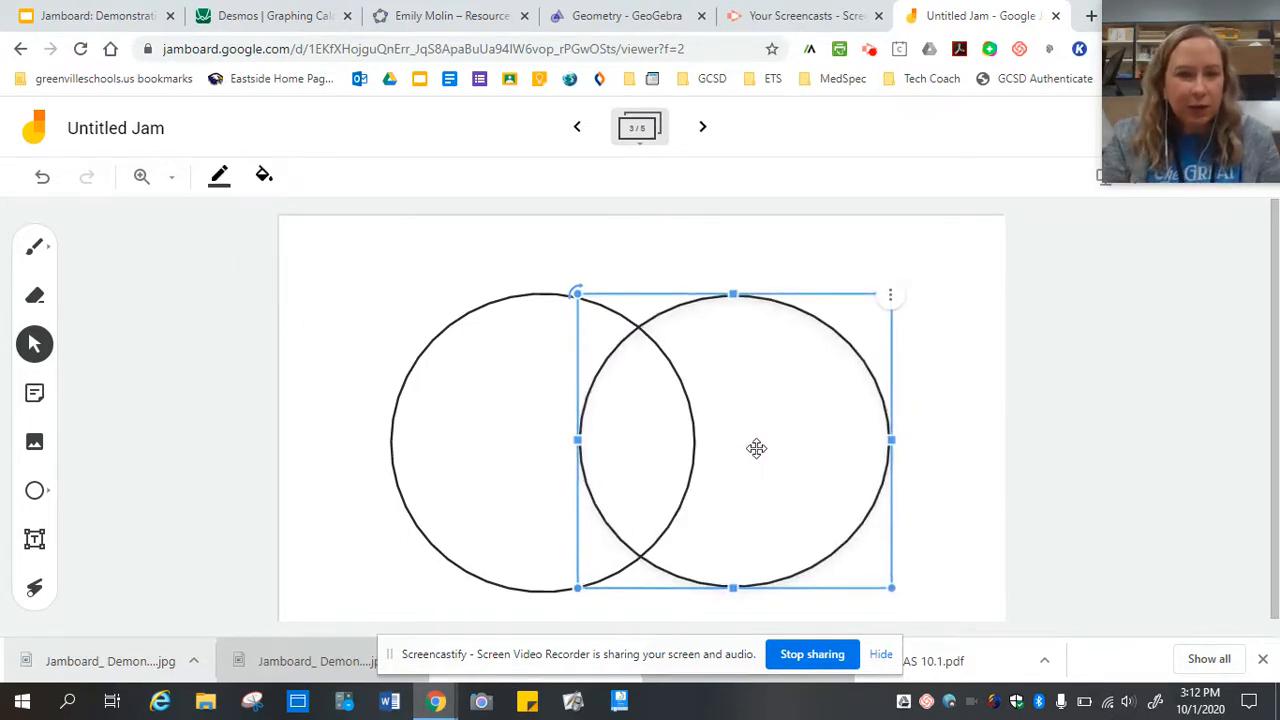
- Draw a half circle and move it to the frame's upper right corner, overlapping the right circle
{"action": "left_click", "coordinate": [35, 491]}
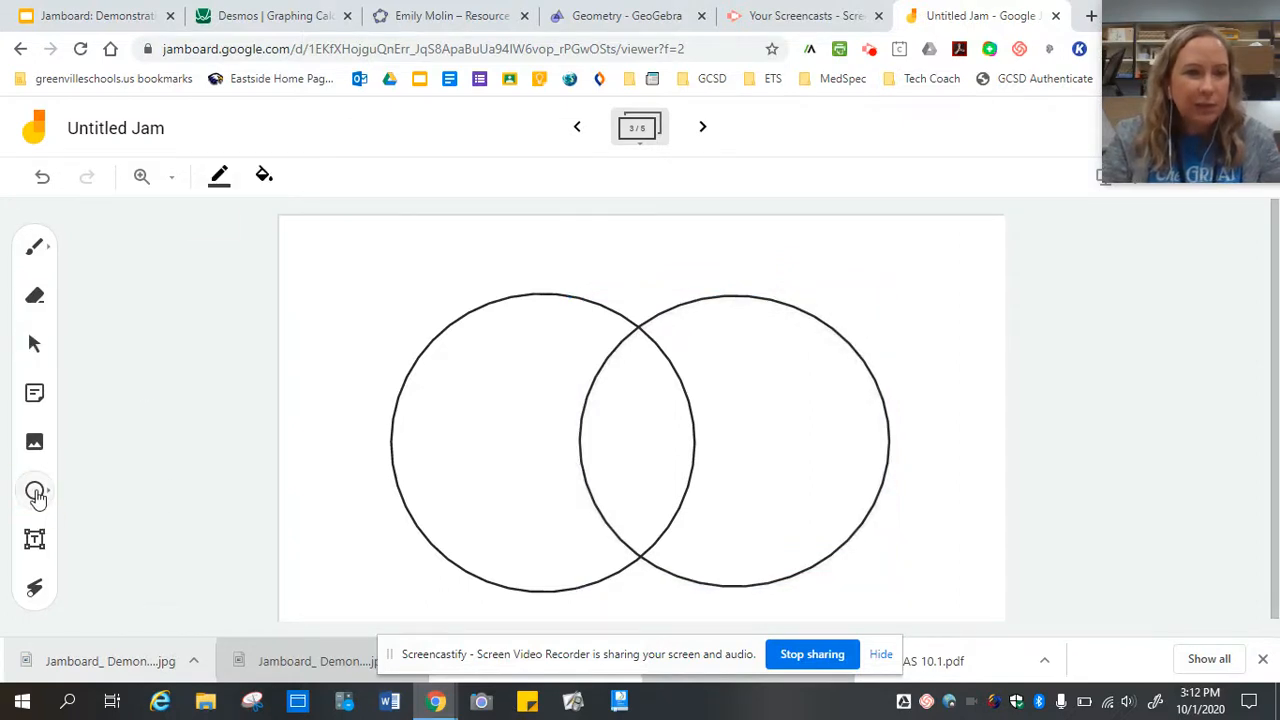
{"action": "left_click", "coordinate": [35, 492]}
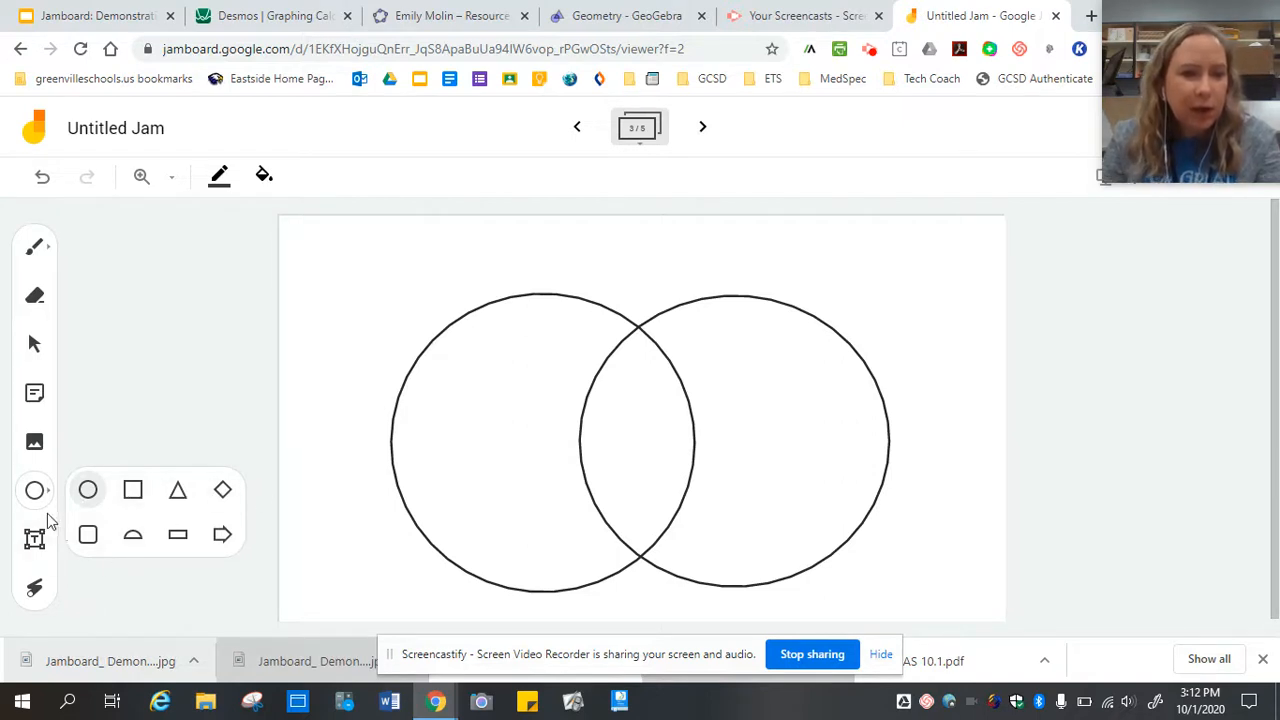
{"action": "left_click", "coordinate": [131, 540]}
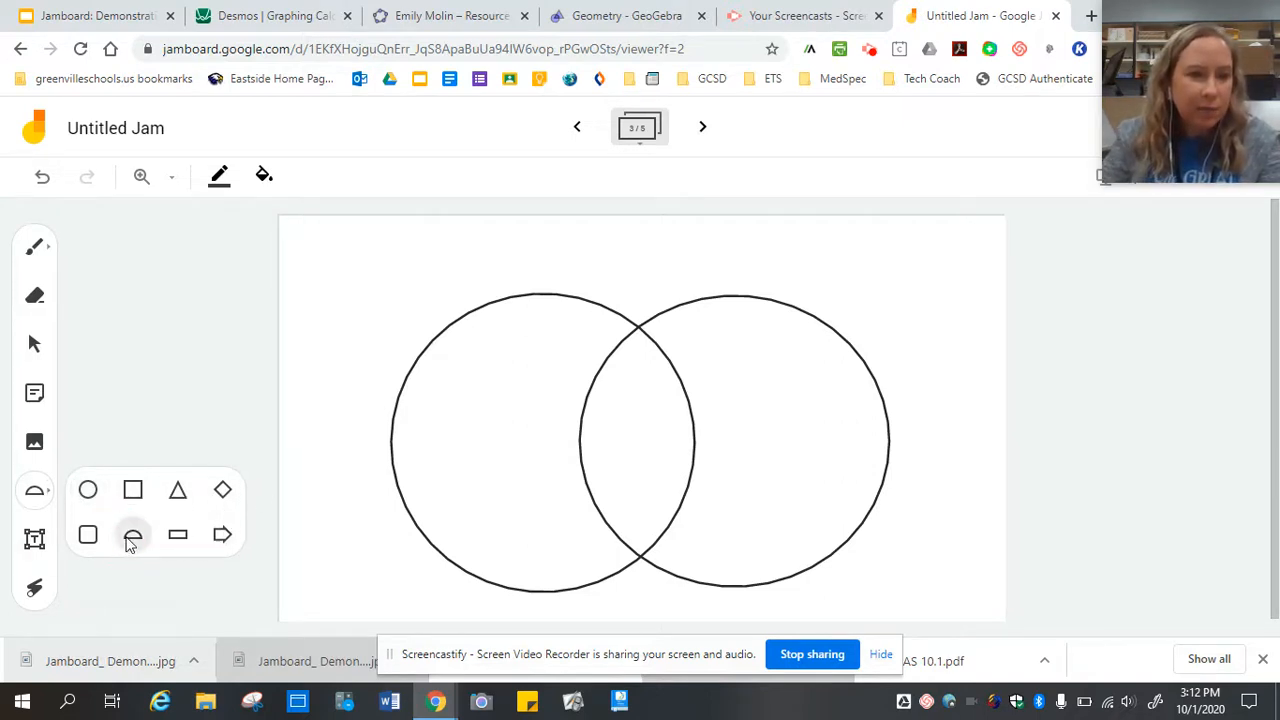
{"action": "left_click_drag", "start_coordinate": [320, 281], "coordinate": [590, 396]}
{"action": "left_click_drag", "start_coordinate": [406, 314], "coordinate": [823, 260]}
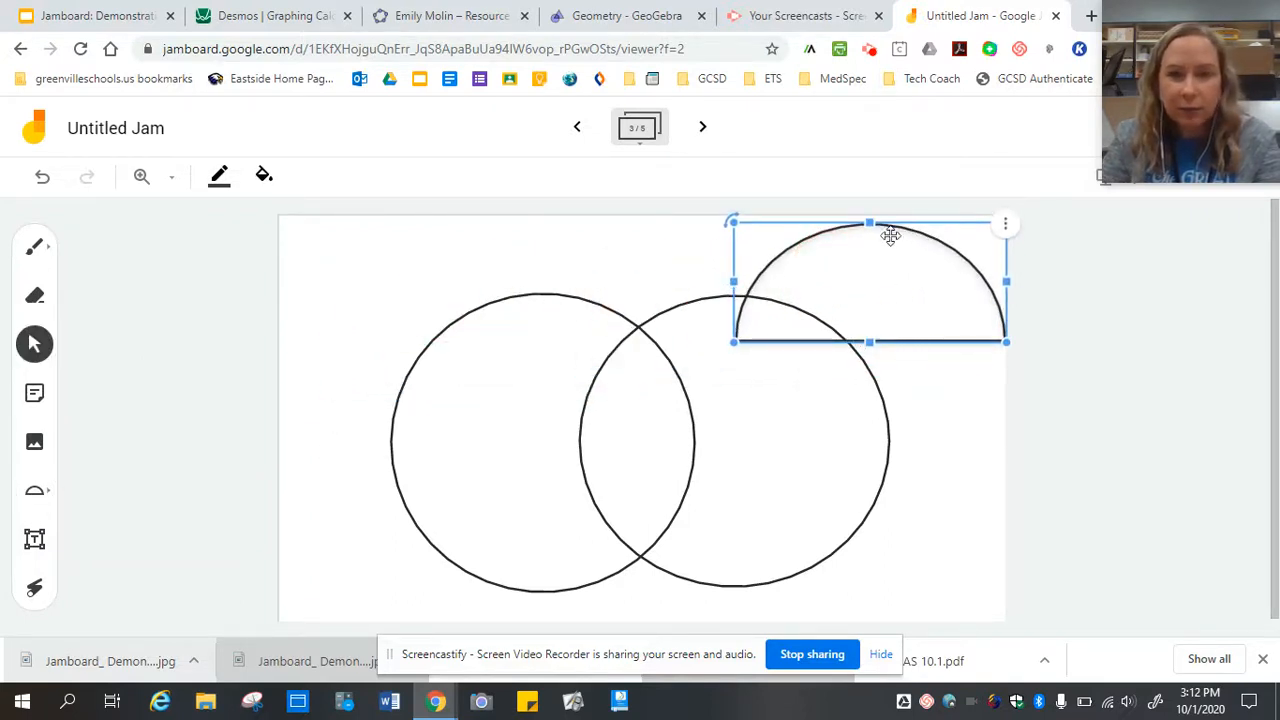
- View the half circle's Duplicate, Delete and Order options without applying any, and fill the shape with blue
{"action": "left_click", "coordinate": [1003, 226]}
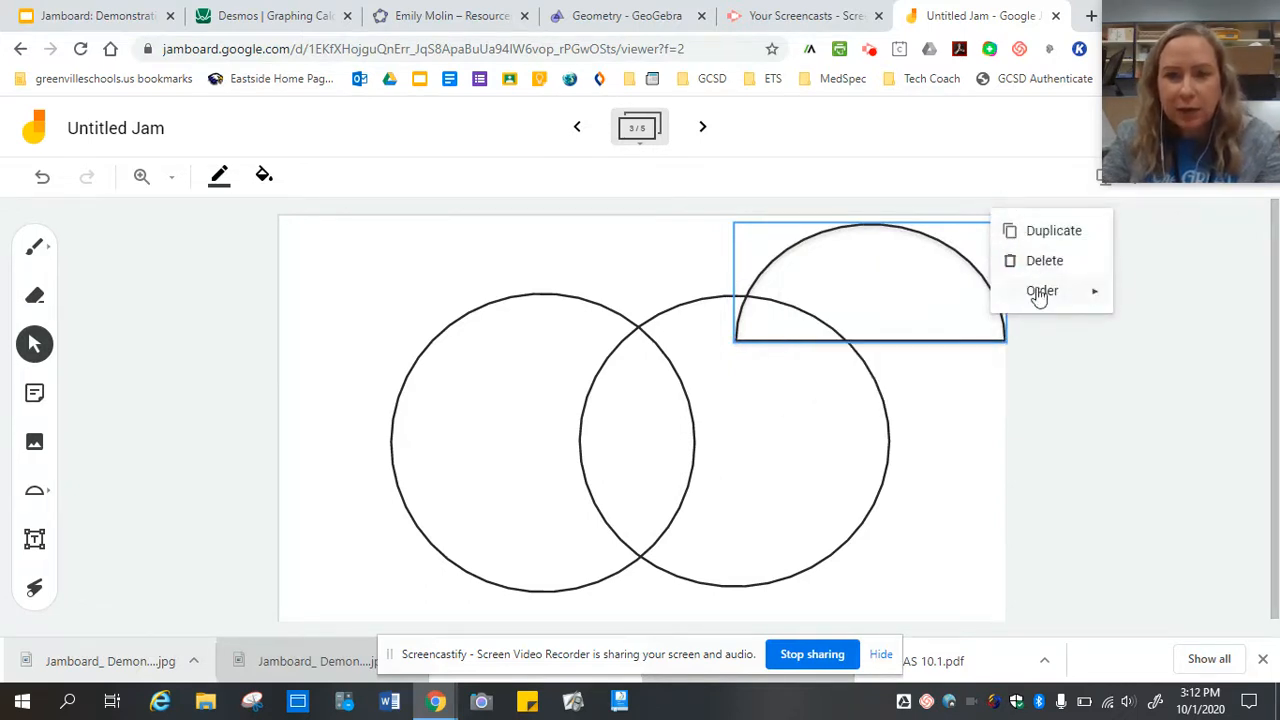
{"action": "mouse_move", "coordinate": [1040, 300]}
{"action": "left_click", "coordinate": [754, 439]}
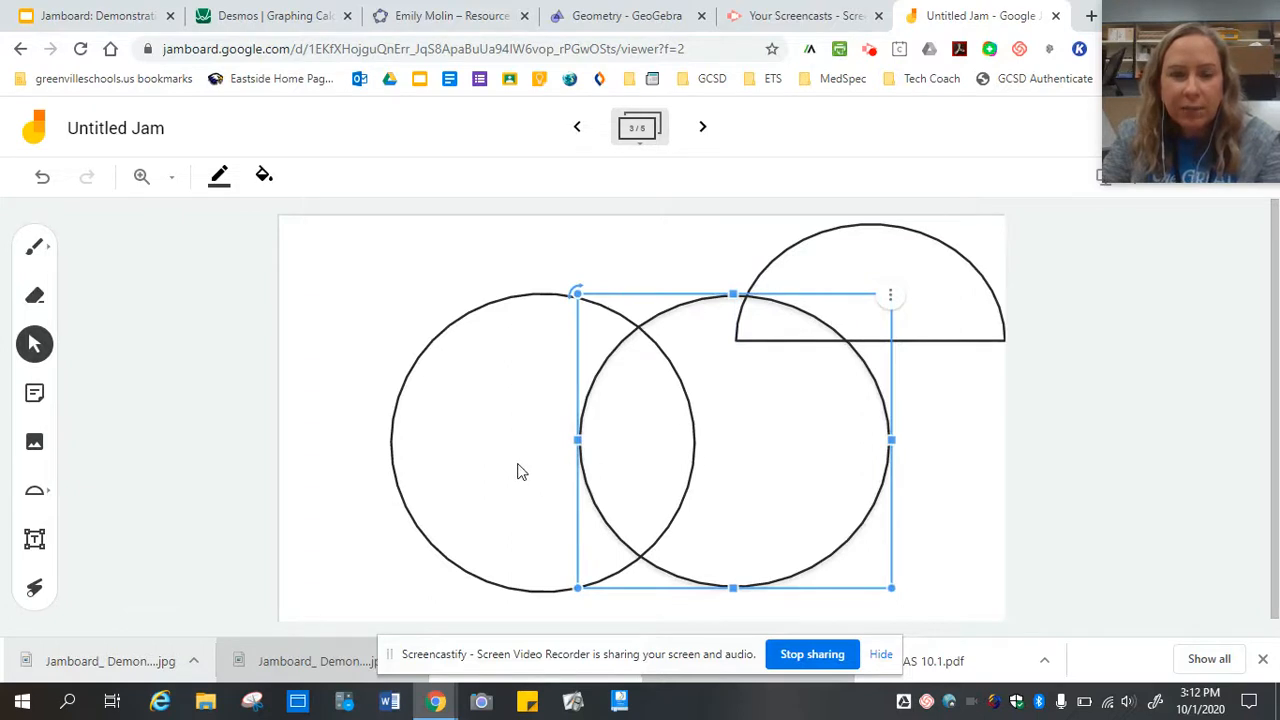
{"action": "left_click", "coordinate": [948, 280]}
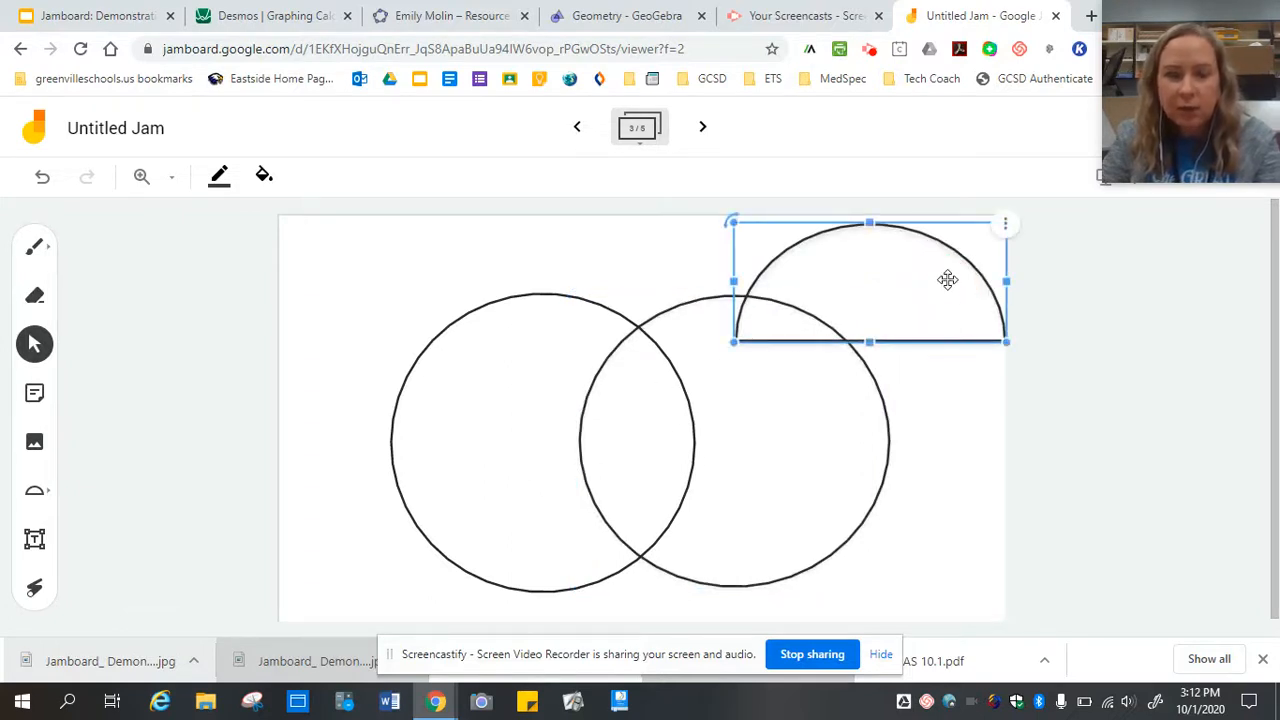
{"action": "left_click", "coordinate": [264, 175]}
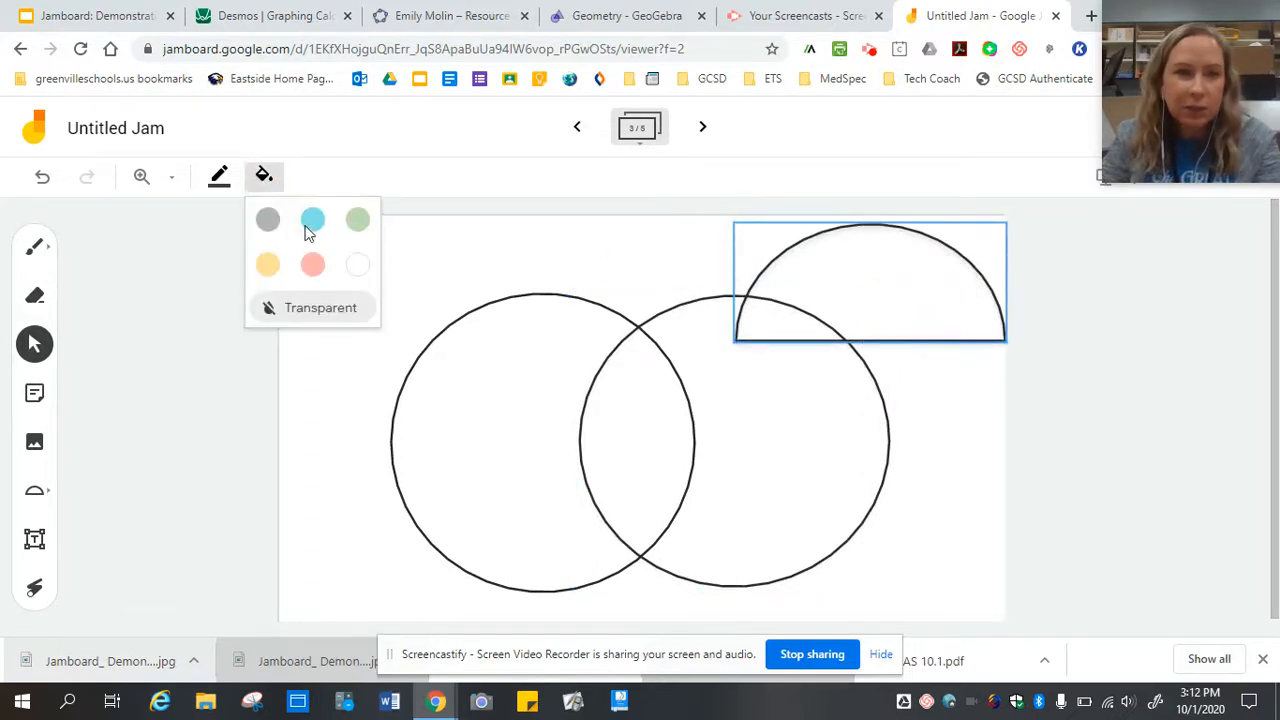
{"action": "left_click", "coordinate": [840, 269]}
{"action": "left_click", "coordinate": [259, 177]}
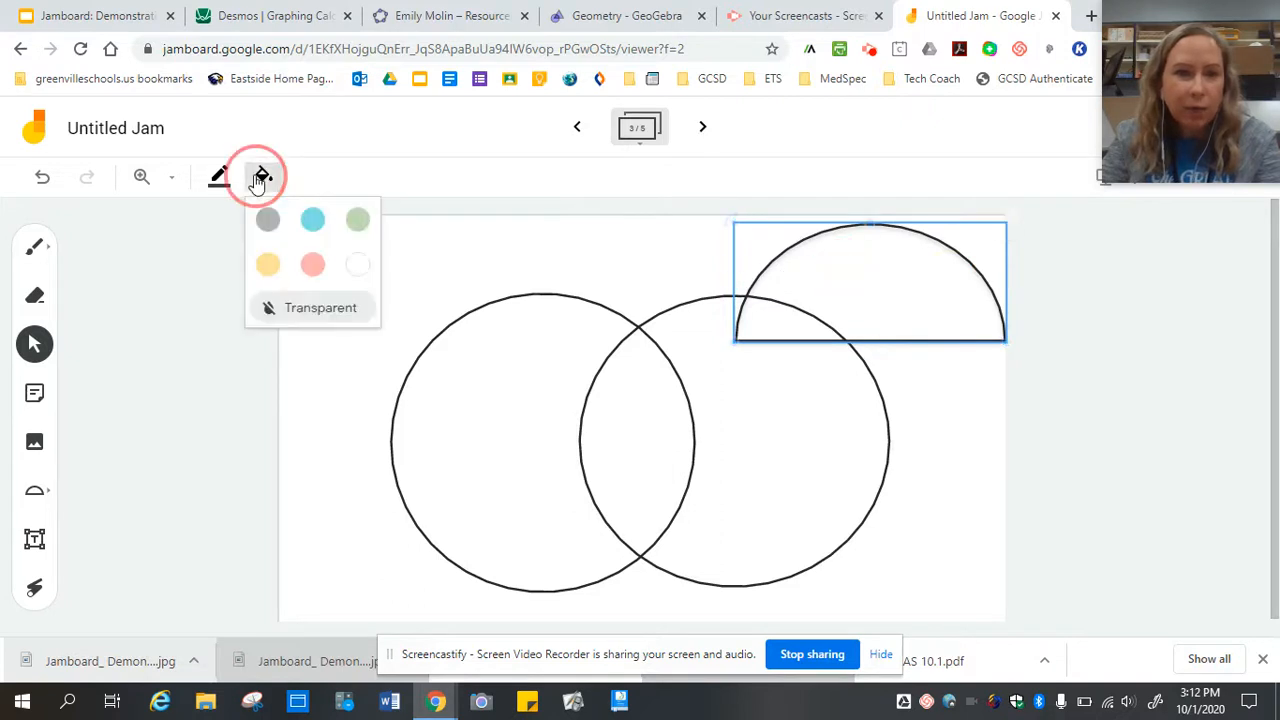
{"action": "left_click", "coordinate": [312, 219]}
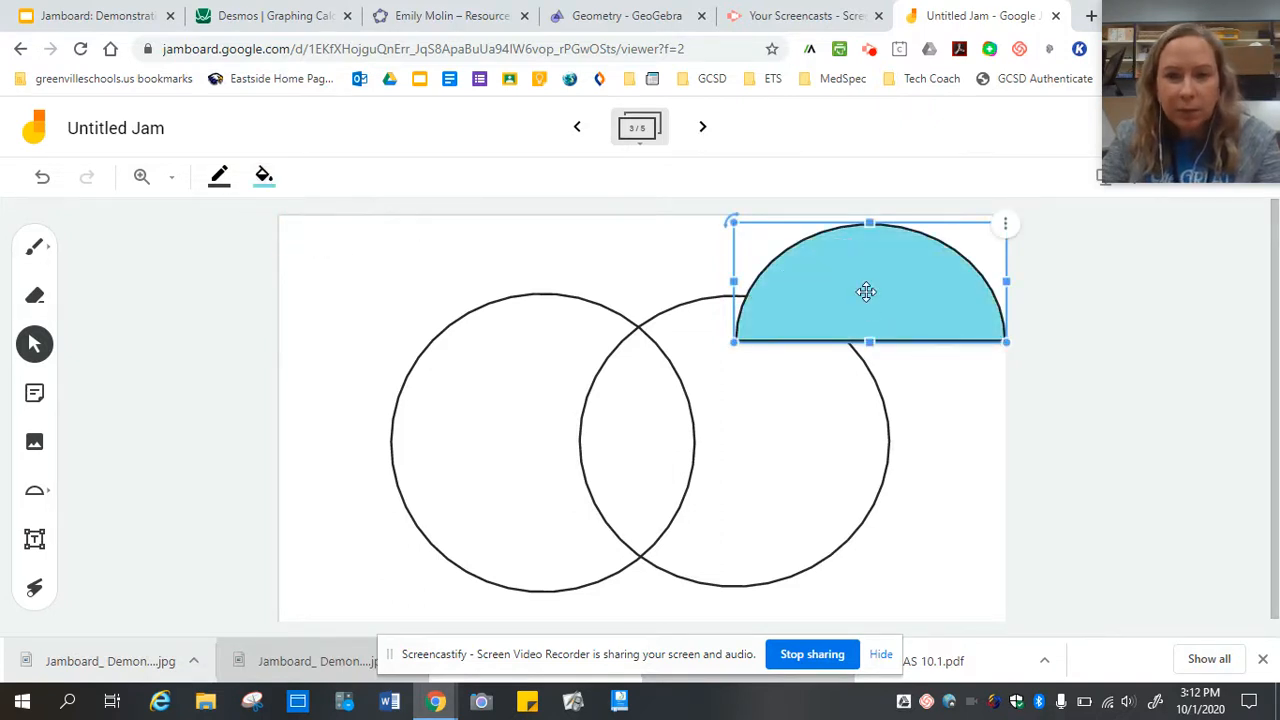
- Send the blue half circle behind the circles and move it to the left circle's upper left edge
{"action": "left_click", "coordinate": [1005, 224]}
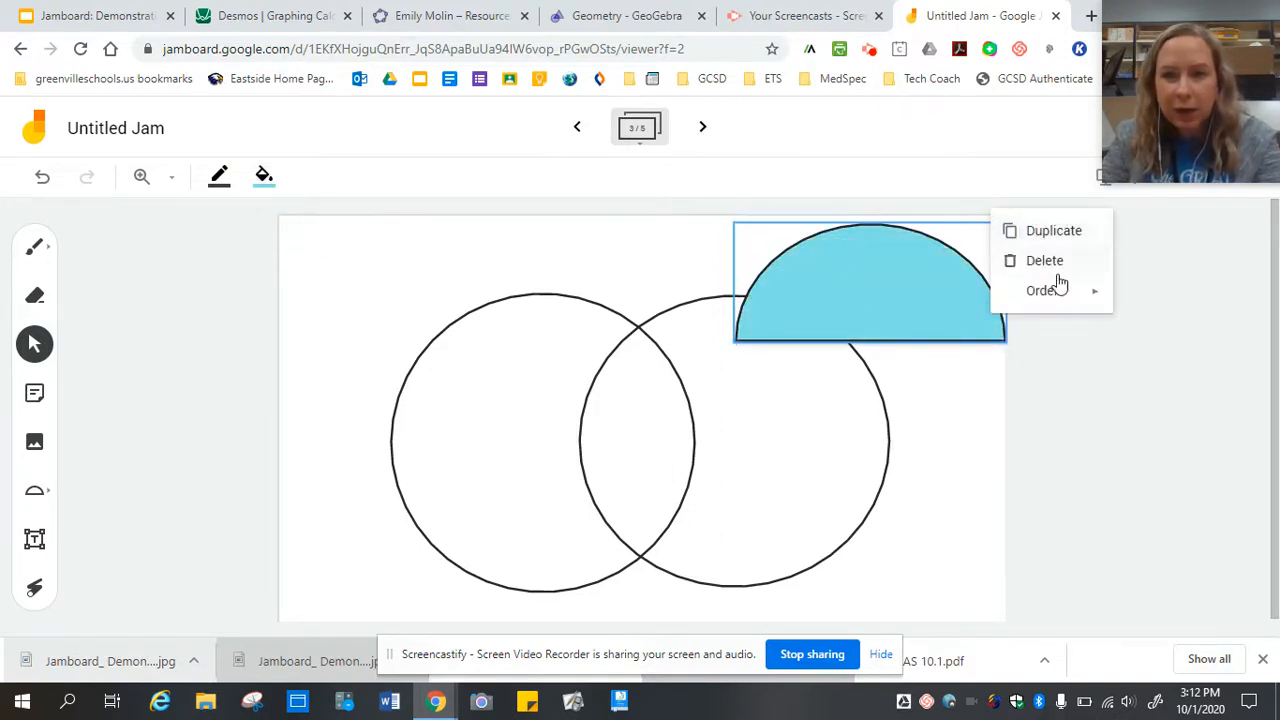
{"action": "mouse_move", "coordinate": [1054, 298]}
{"action": "left_click", "coordinate": [853, 393]}
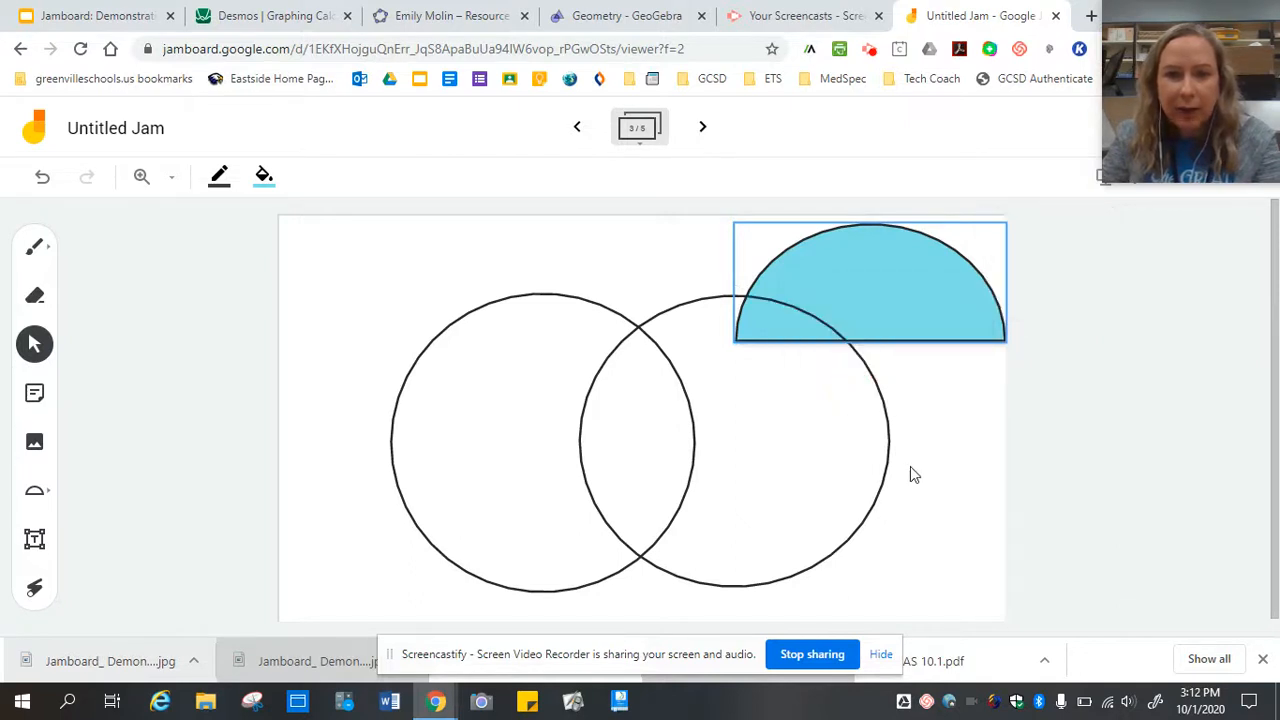
{"action": "left_click", "coordinate": [910, 326]}
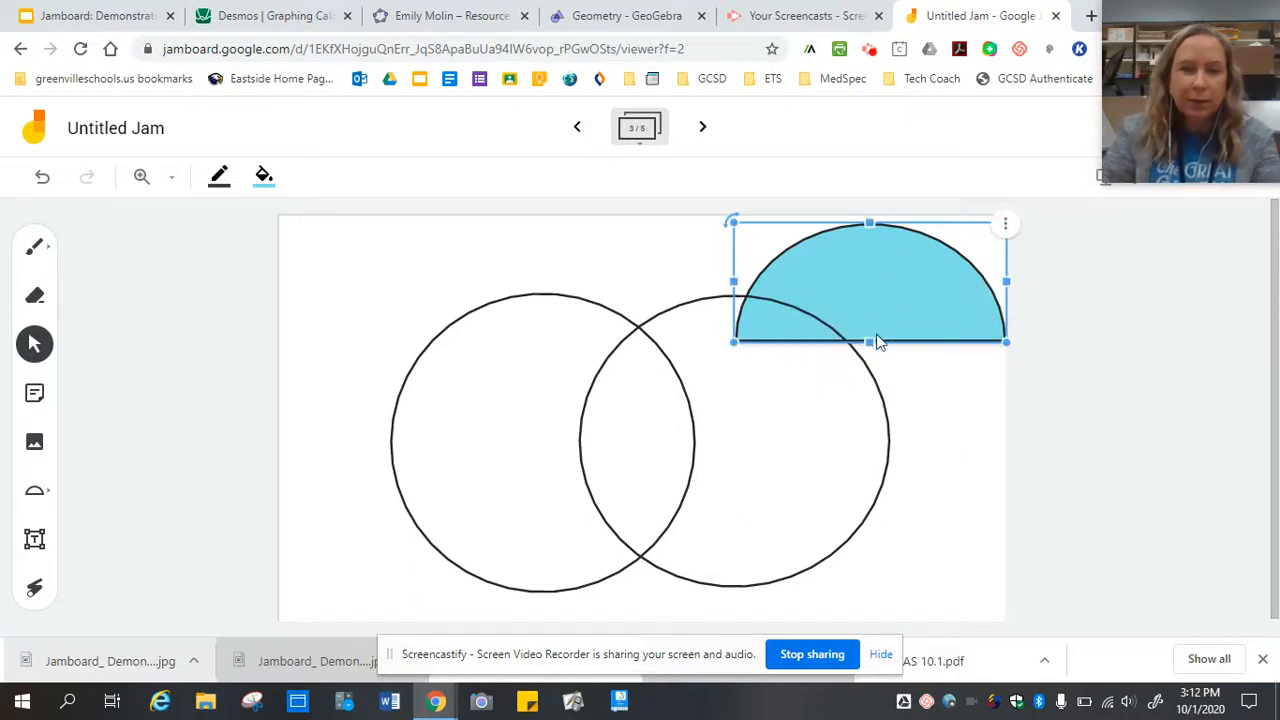
{"action": "left_click_drag", "start_coordinate": [879, 262], "coordinate": [453, 301]}
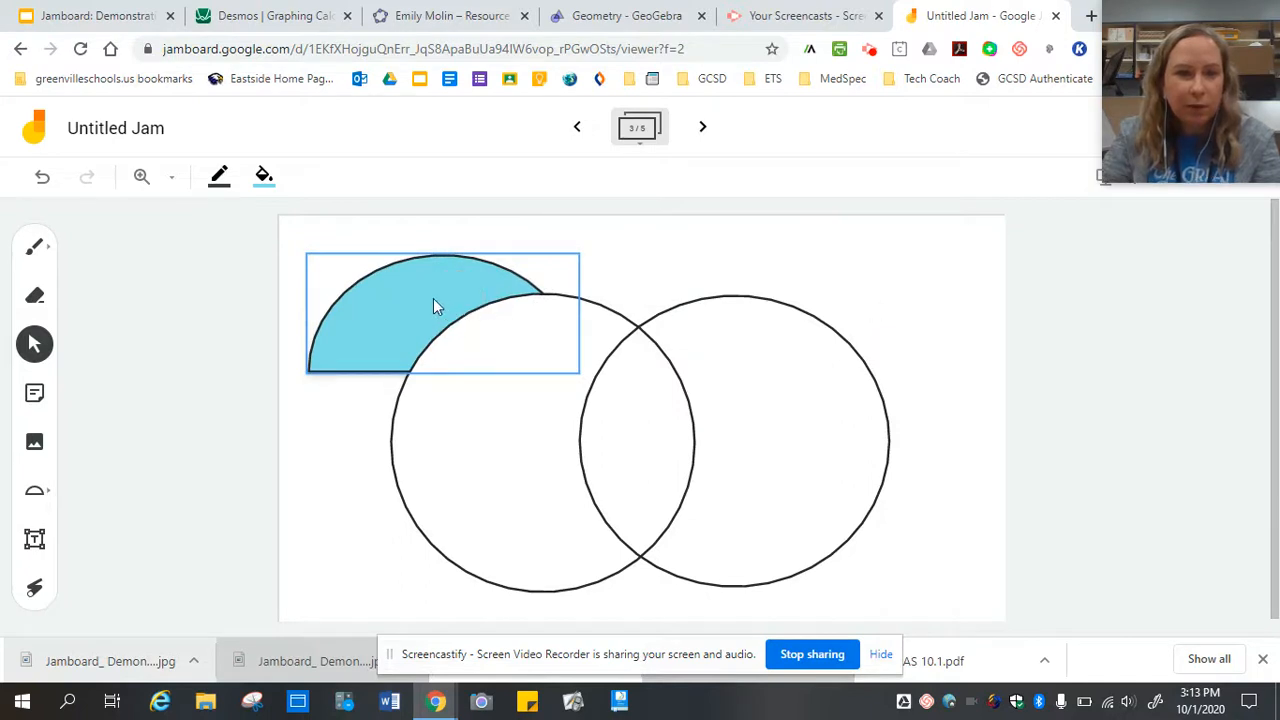
{"action": "left_click", "coordinate": [773, 240]}
- Change the blue half circle's order so that it lies in front of the left circle
{"action": "left_click", "coordinate": [438, 293]}
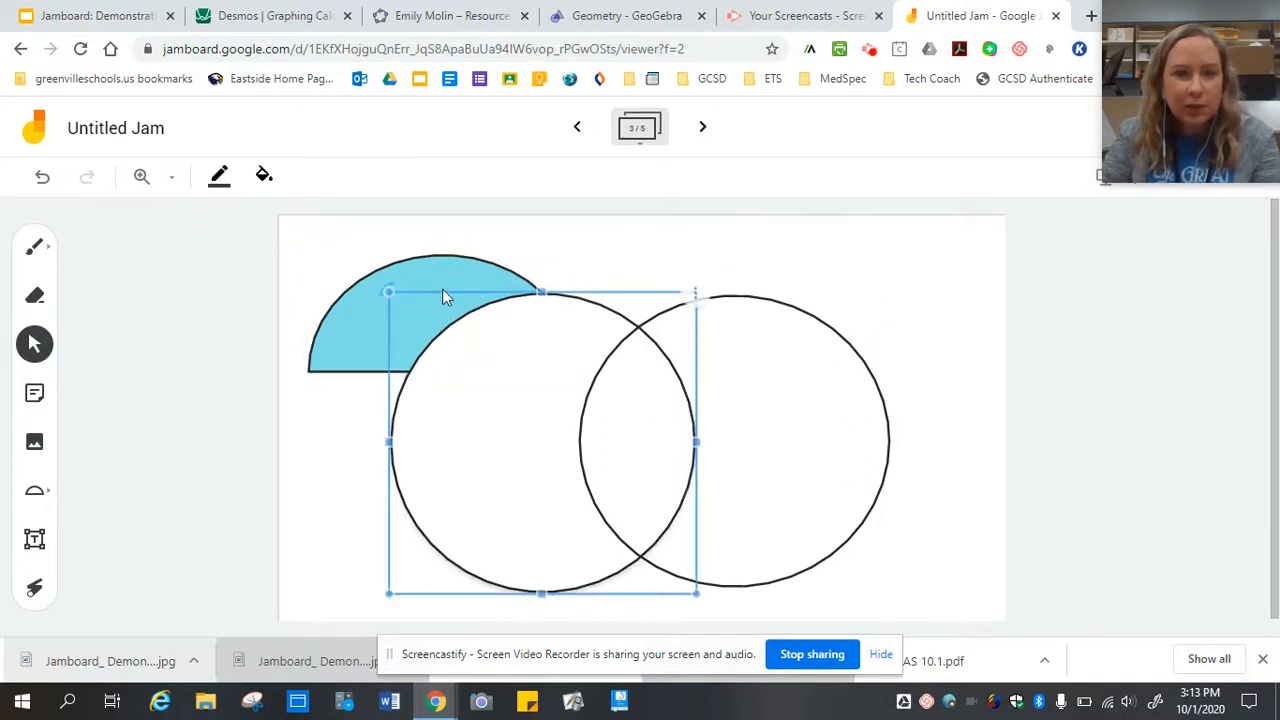
{"action": "left_click", "coordinate": [428, 272]}
{"action": "left_click", "coordinate": [578, 255]}
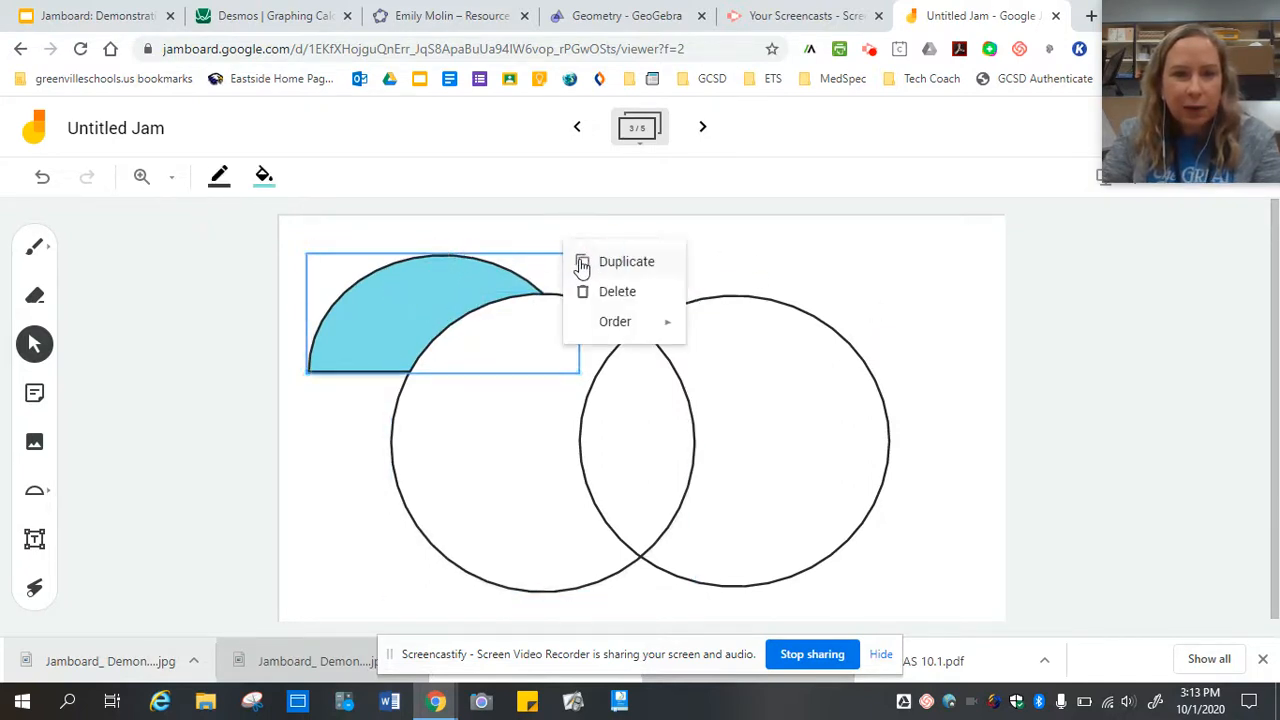
{"action": "mouse_move", "coordinate": [630, 330]}
{"action": "left_click", "coordinate": [757, 330]}
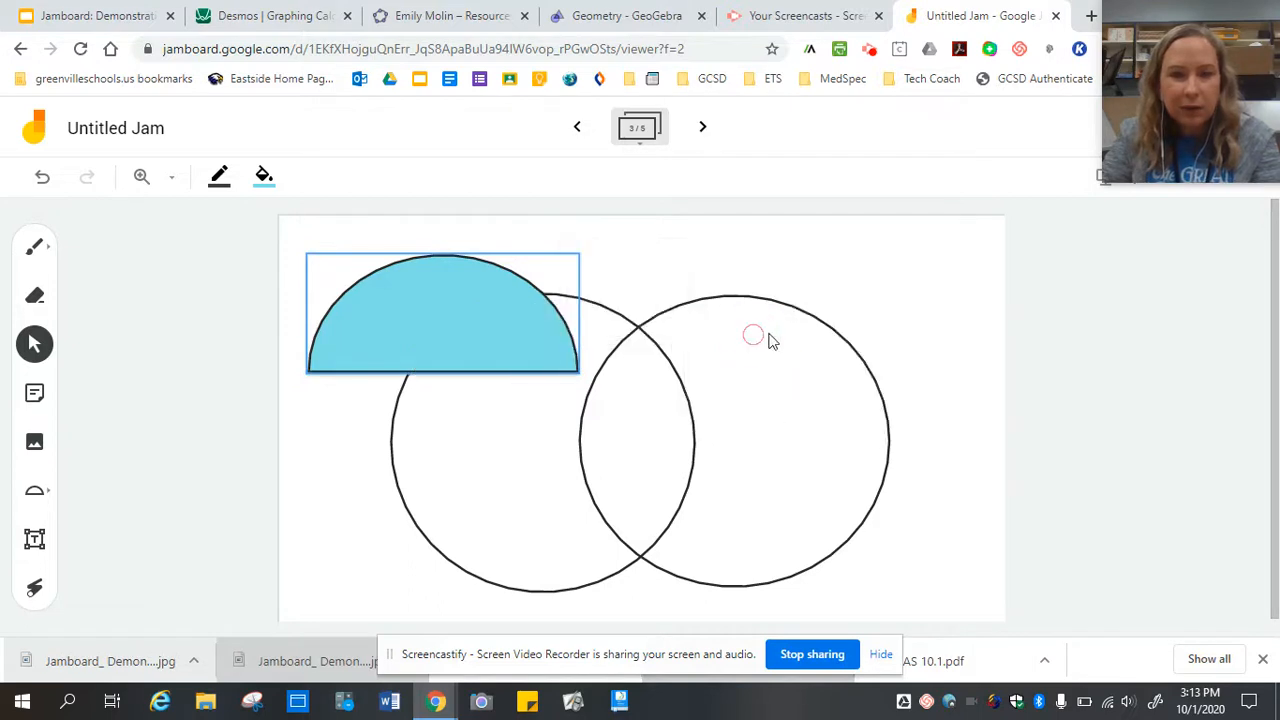
{"action": "left_click", "coordinate": [893, 273]}
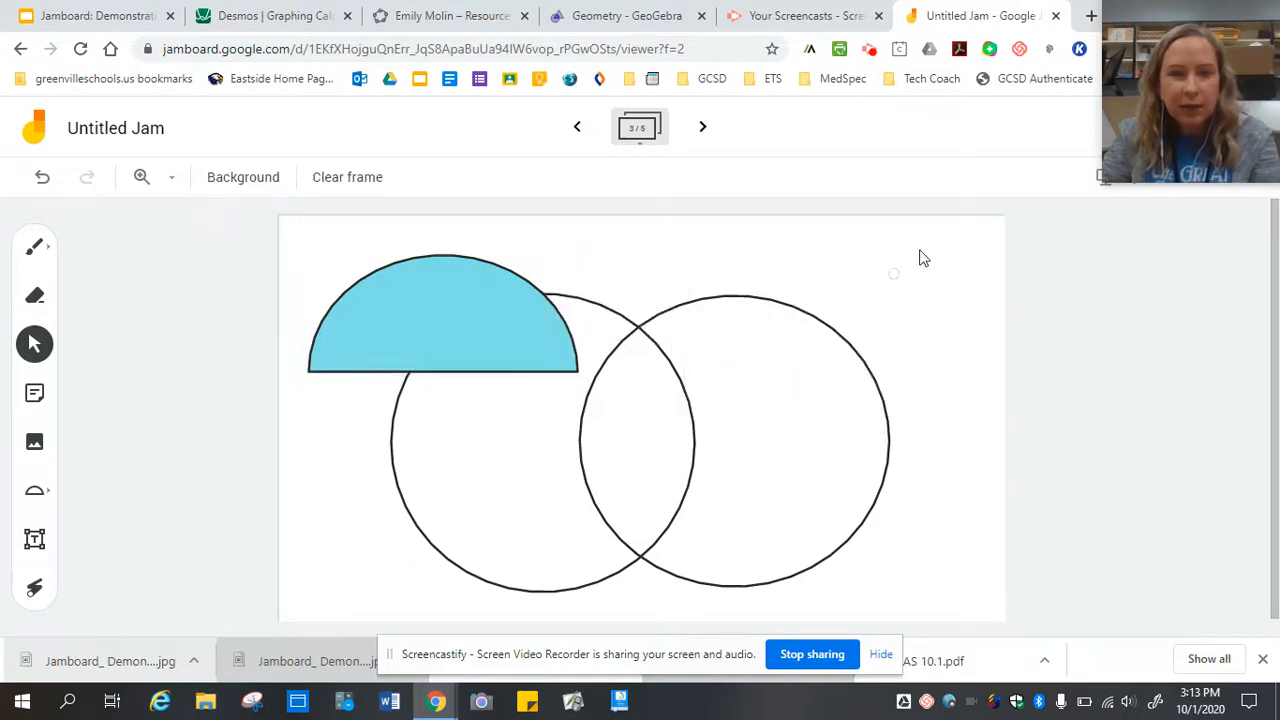
- Add a text box reading "Solve this equation:" on frame 2 and widen it to fit the text on one line
{"action": "left_click", "coordinate": [577, 127]}
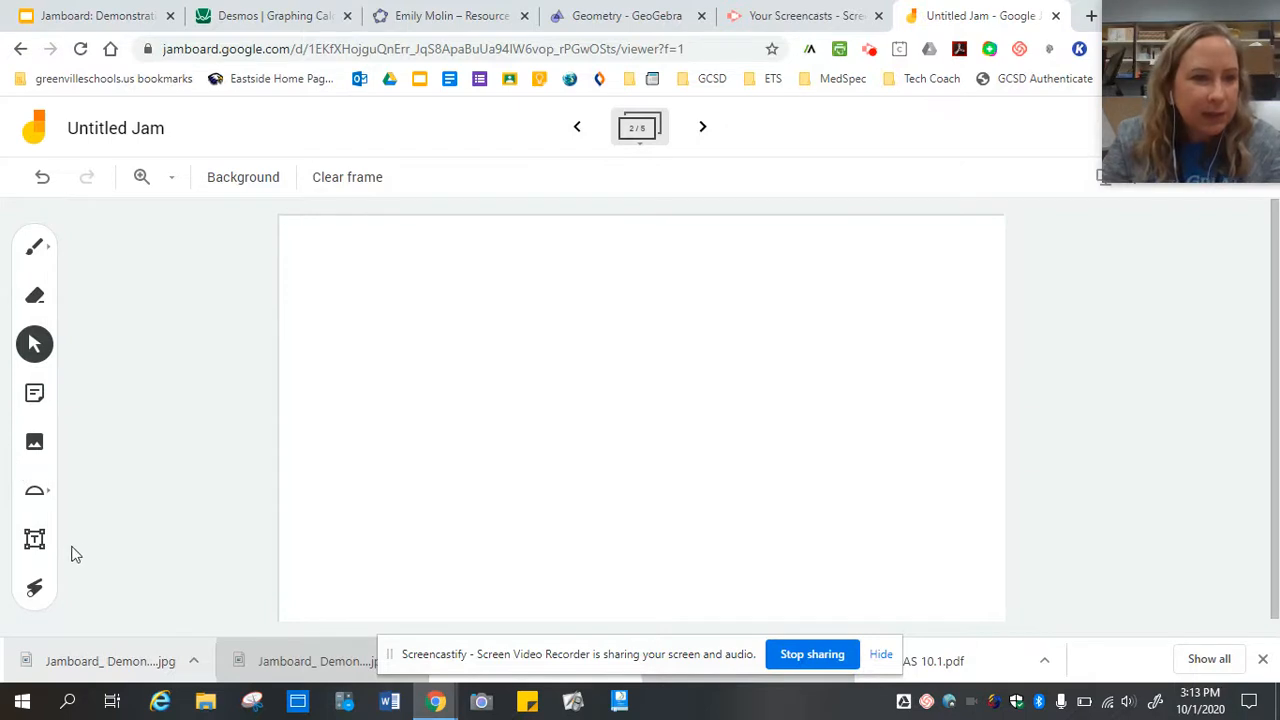
{"action": "left_click", "coordinate": [34, 539]}
{"action": "left_click", "coordinate": [375, 320]}
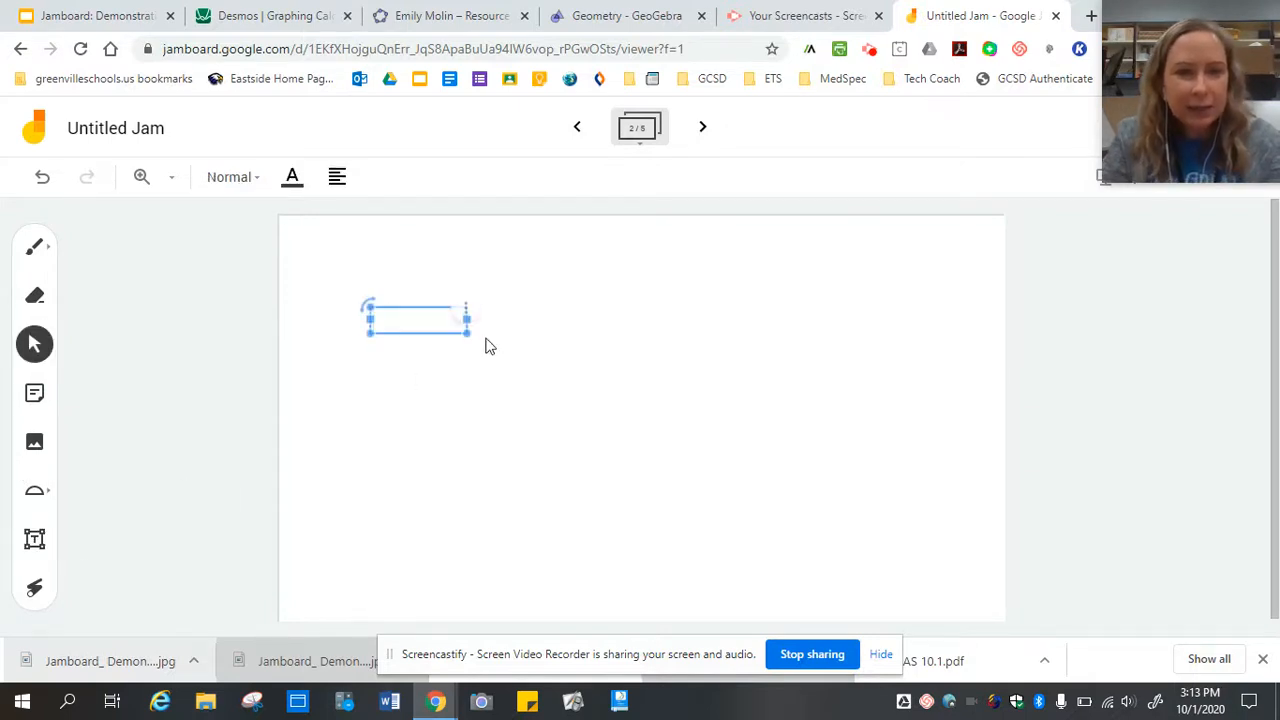
{"action": "type", "text": "Solve this"}
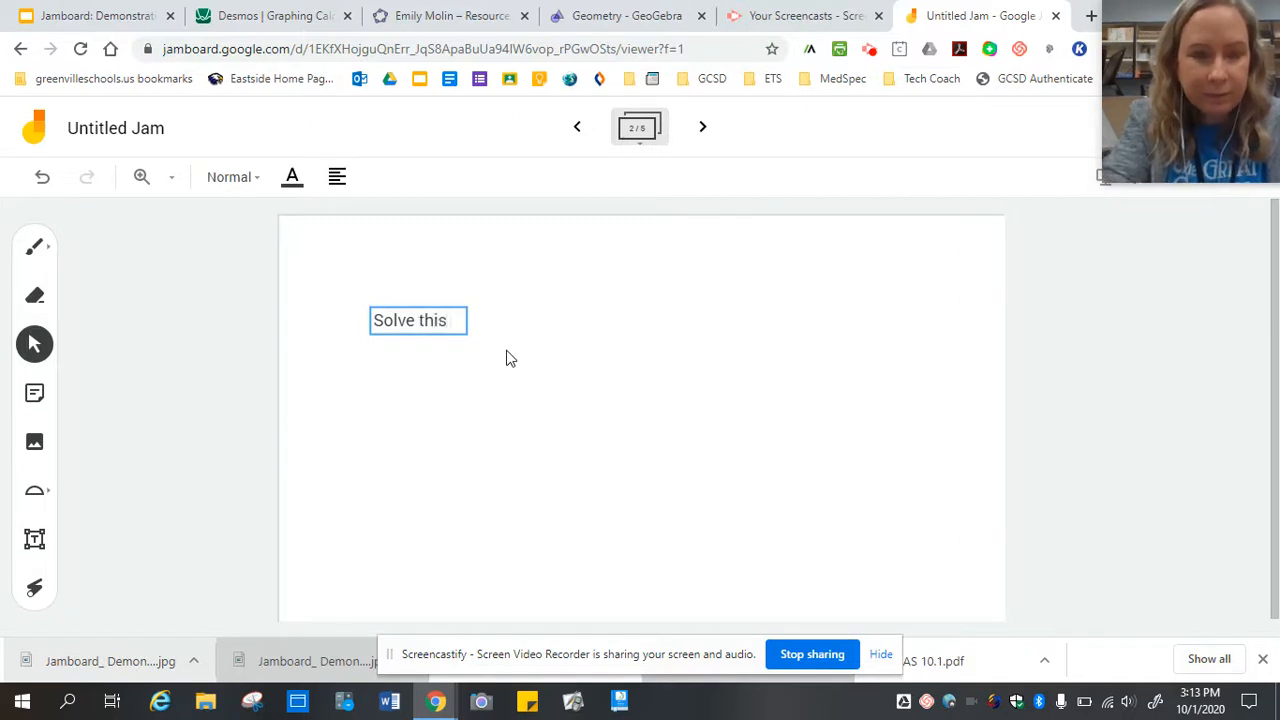
{"action": "type", "text": " equation"}
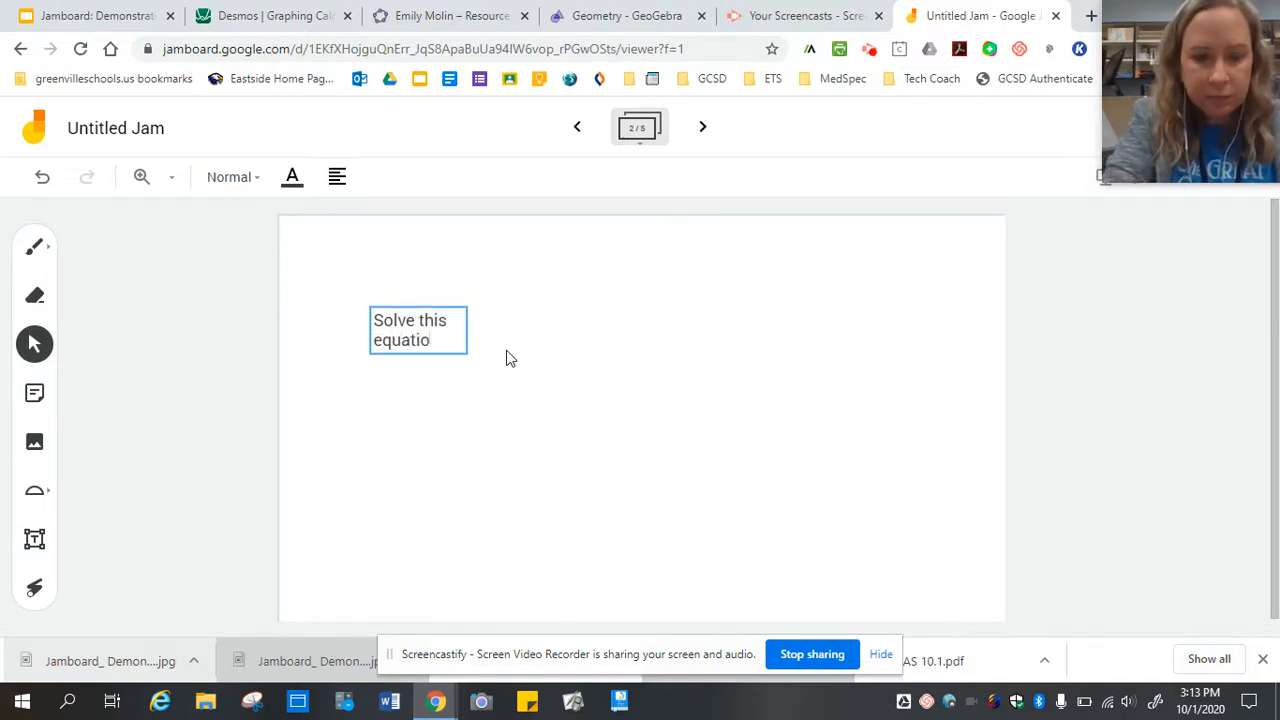
{"action": "left_click", "coordinate": [438, 350]}
{"action": "left_click_drag", "start_coordinate": [464, 330], "coordinate": [531, 330]}
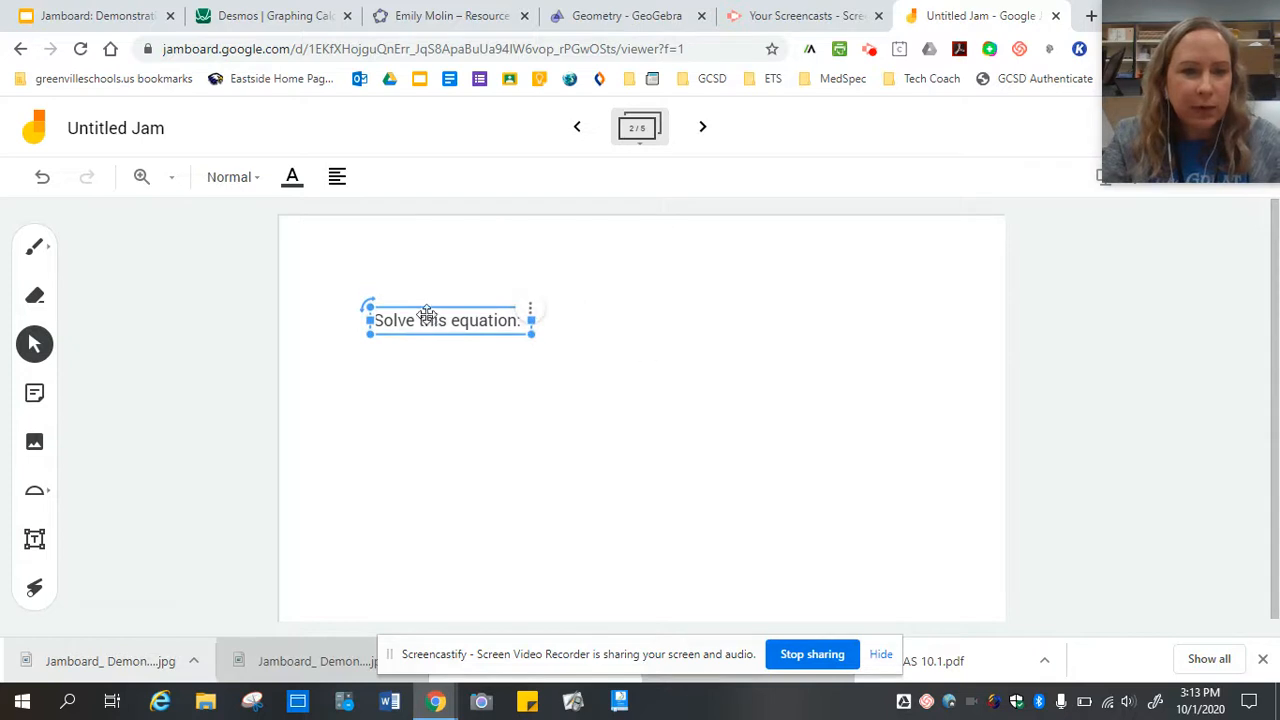
- Format the "Solve this equation:" text with the Title style, blue color and center alignment
{"action": "left_click", "coordinate": [249, 181]}
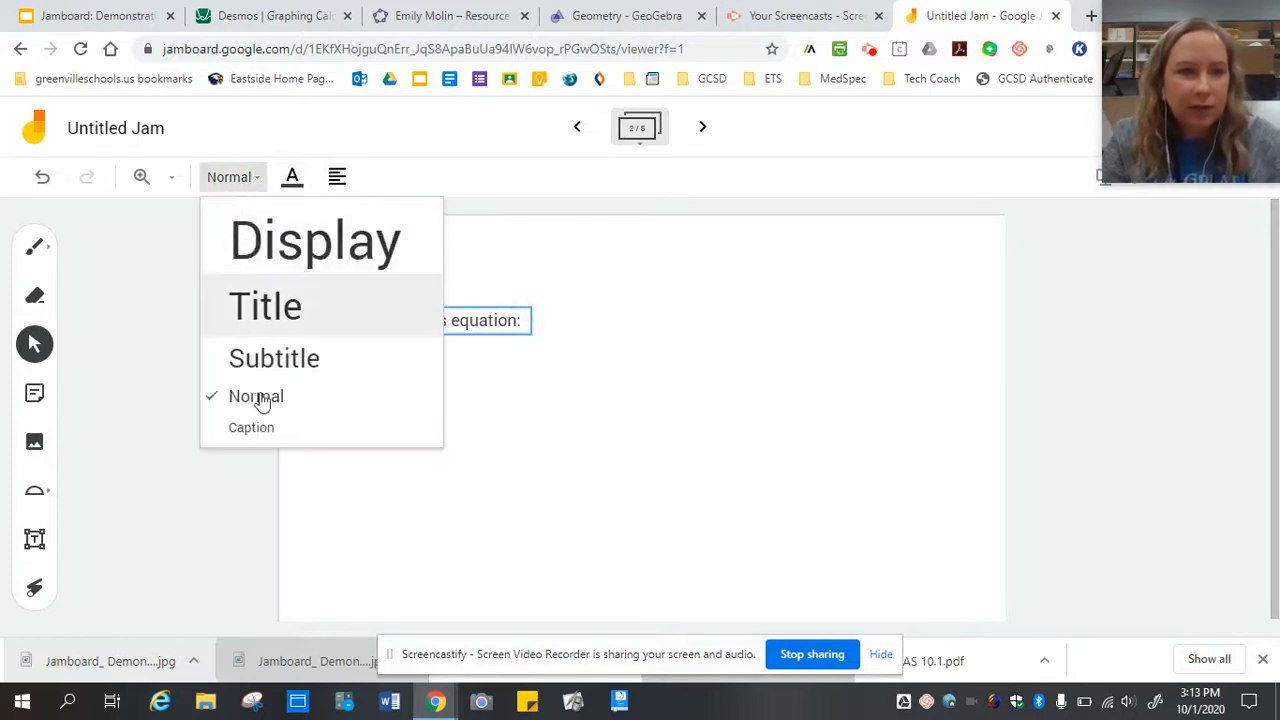
{"action": "left_click", "coordinate": [274, 325]}
{"action": "left_click", "coordinate": [275, 177]}
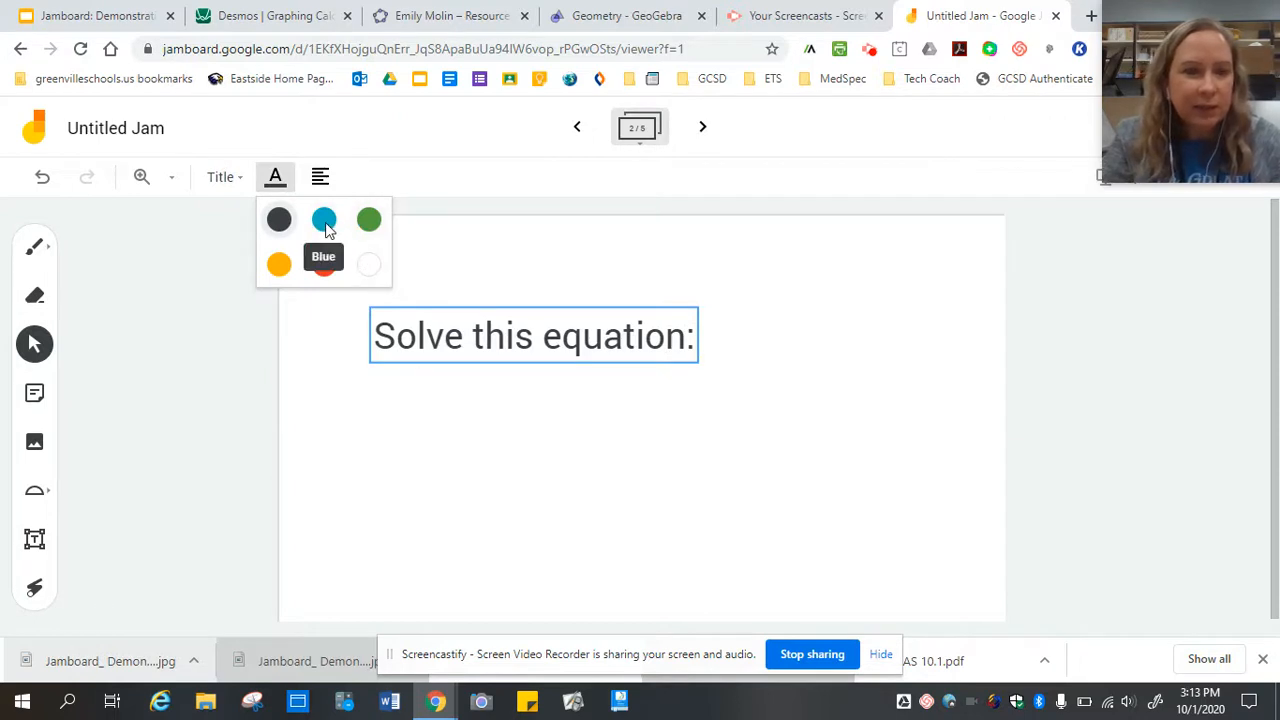
{"action": "left_click", "coordinate": [324, 220]}
{"action": "left_click", "coordinate": [321, 182]}
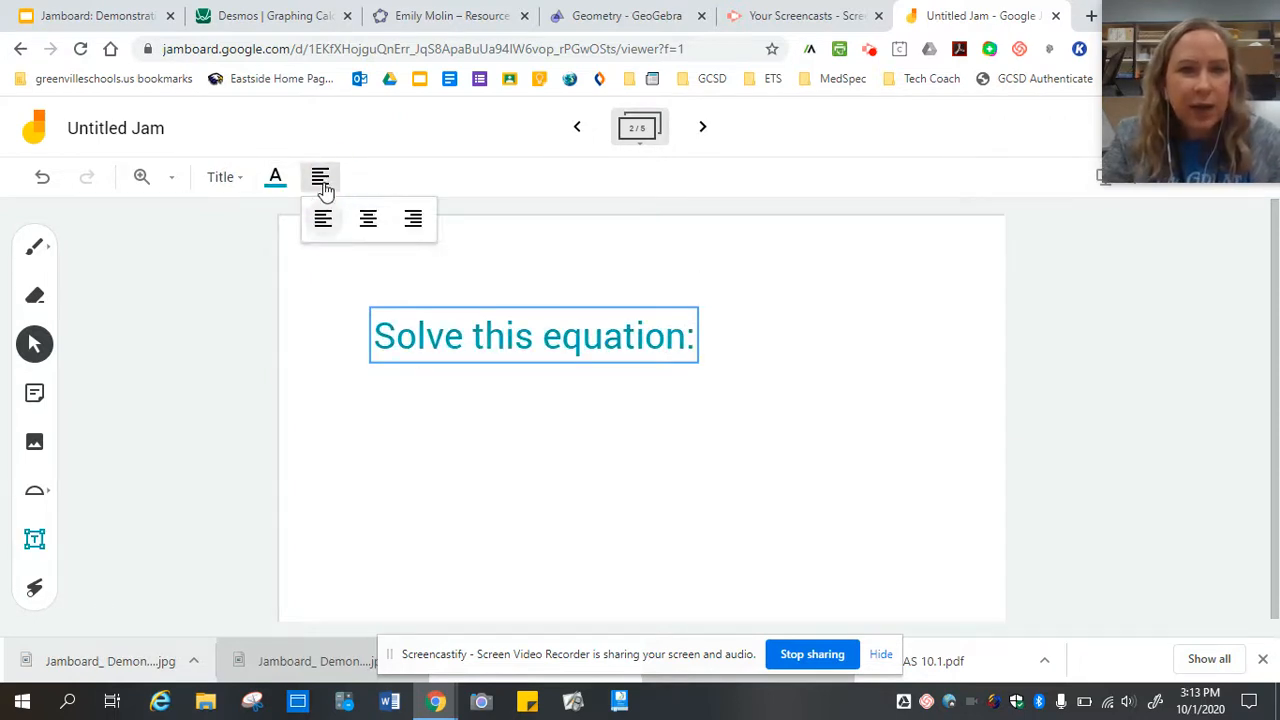
{"action": "left_click", "coordinate": [368, 220]}
{"action": "left_click", "coordinate": [789, 357]}
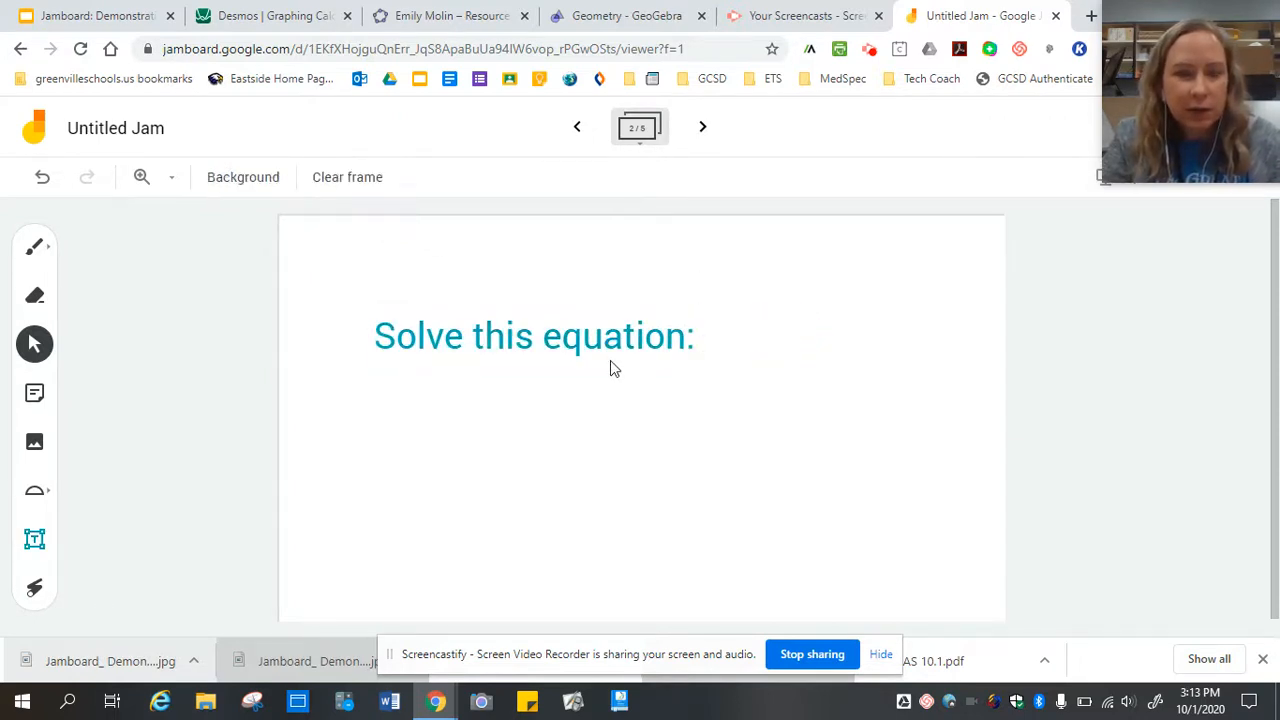
- Widen the "Solve this equation:" text box, move it to the frame's top center and view its edit options
{"action": "left_click", "coordinate": [640, 337]}
{"action": "left_click_drag", "start_coordinate": [700, 334], "coordinate": [894, 338]}
{"action": "left_click_drag", "start_coordinate": [677, 343], "coordinate": [710, 277]}
{"action": "mouse_move", "coordinate": [396, 237]}
{"action": "left_mouse_down"}
{"action": "mouse_move", "coordinate": [374, 274]}
{"action": "mouse_move", "coordinate": [371, 320]}
{"action": "mouse_move", "coordinate": [386, 243]}
{"action": "left_mouse_up"}
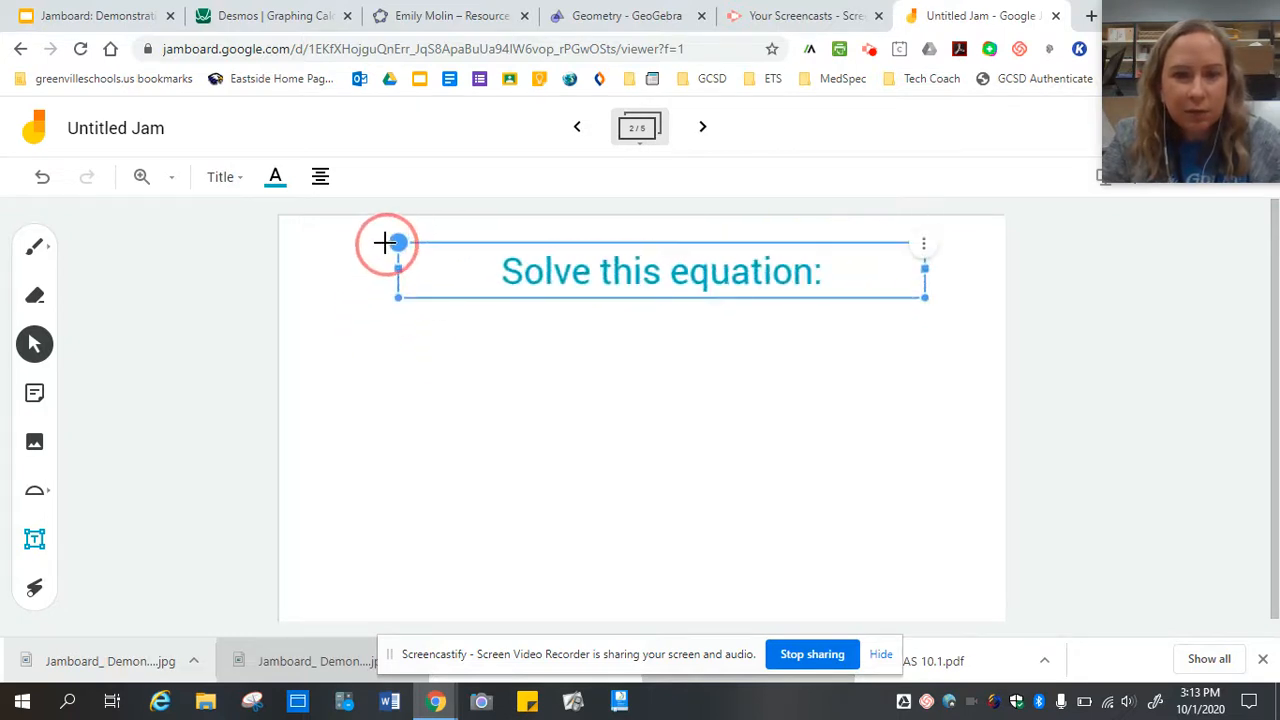
{"action": "left_click", "coordinate": [920, 244]}
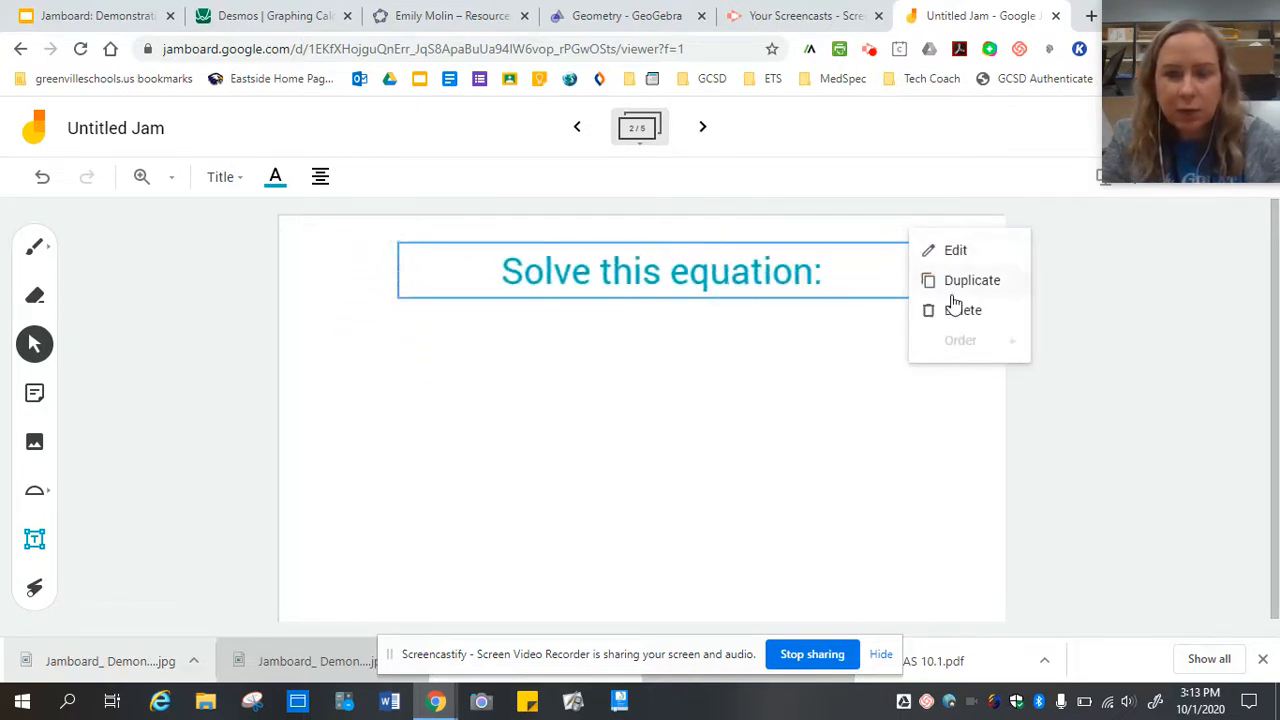
{"action": "left_click", "coordinate": [708, 424]}
- Demonstrate the laser tool by tracing temporary strokes across the blank area and near the title
{"action": "left_click", "coordinate": [33, 590]}
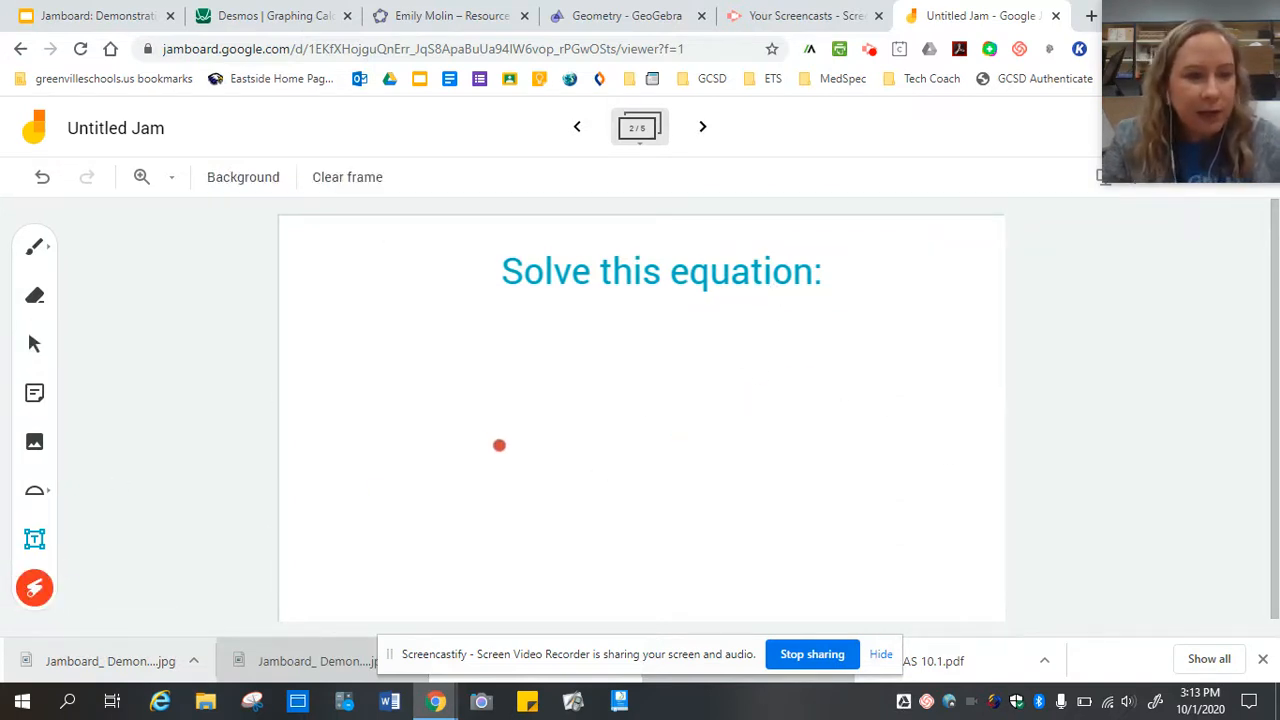
{"action": "mouse_move", "coordinate": [370, 434]}
{"action": "left_mouse_down"}
{"action": "mouse_move", "coordinate": [569, 400]}
{"action": "mouse_move", "coordinate": [555, 455]}
{"action": "left_mouse_up"}
{"action": "mouse_move", "coordinate": [854, 261]}
{"action": "left_mouse_down"}
{"action": "mouse_move", "coordinate": [643, 220]}
{"action": "mouse_move", "coordinate": [909, 374]}
{"action": "mouse_move", "coordinate": [831, 231]}
{"action": "left_mouse_up"}
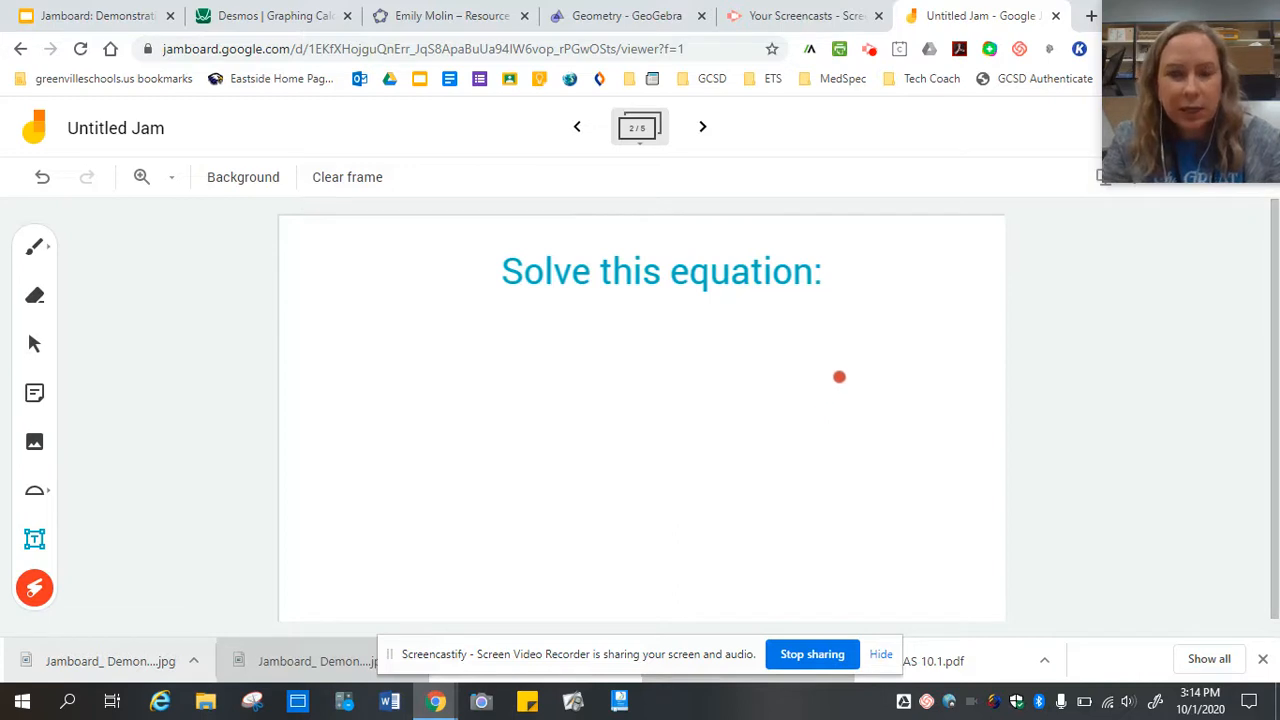
- Handwrite "1 + 1" with the blue marker below the "Solve this equation:" title and trace near it with the laser
{"action": "left_click", "coordinate": [33, 252]}
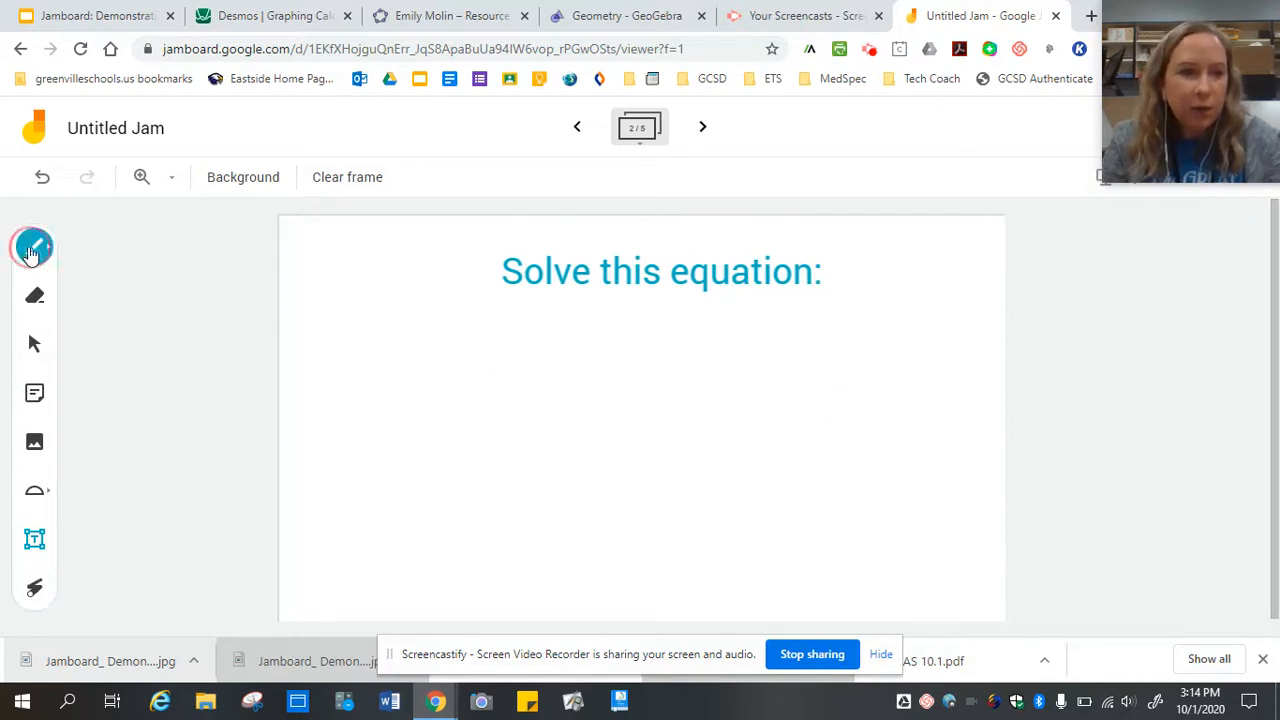
{"action": "left_click", "coordinate": [36, 250]}
{"action": "left_click", "coordinate": [130, 251]}
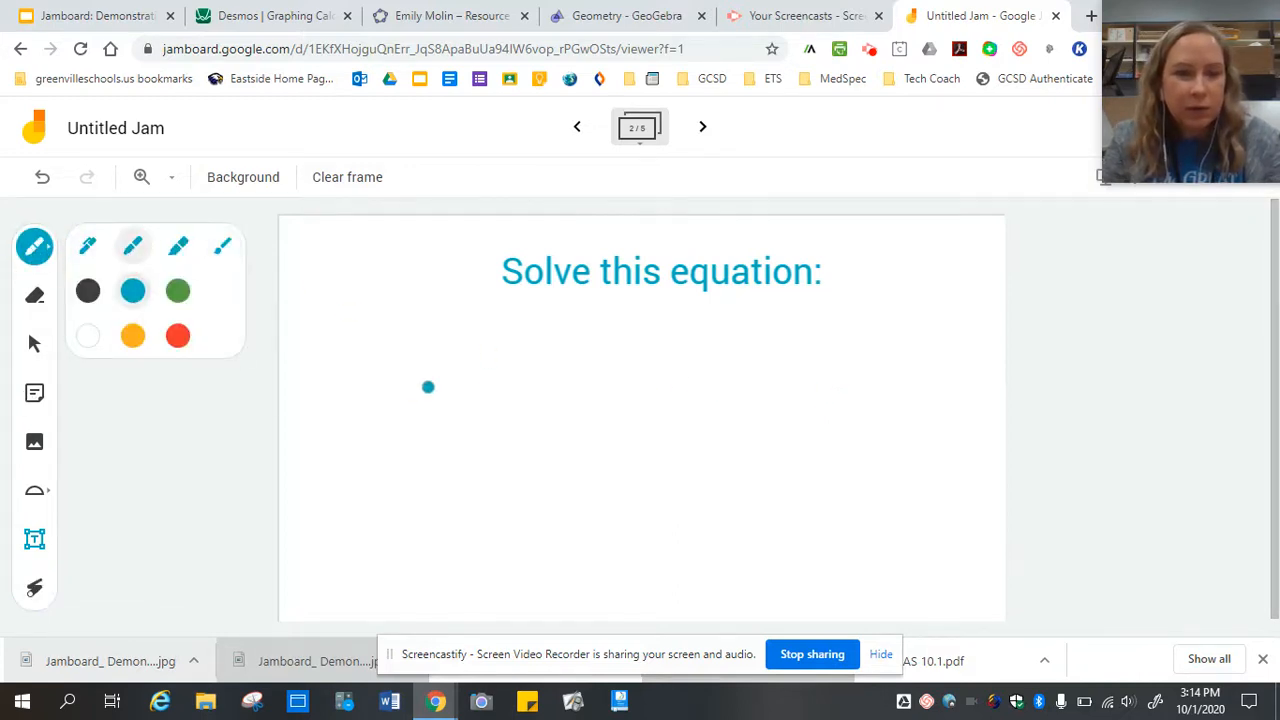
{"action": "left_click_drag", "start_coordinate": [533, 375], "coordinate": [533, 500]}
{"action": "left_click_drag", "start_coordinate": [623, 392], "coordinate": [626, 495]}
{"action": "left_click_drag", "start_coordinate": [600, 452], "coordinate": [668, 435]}
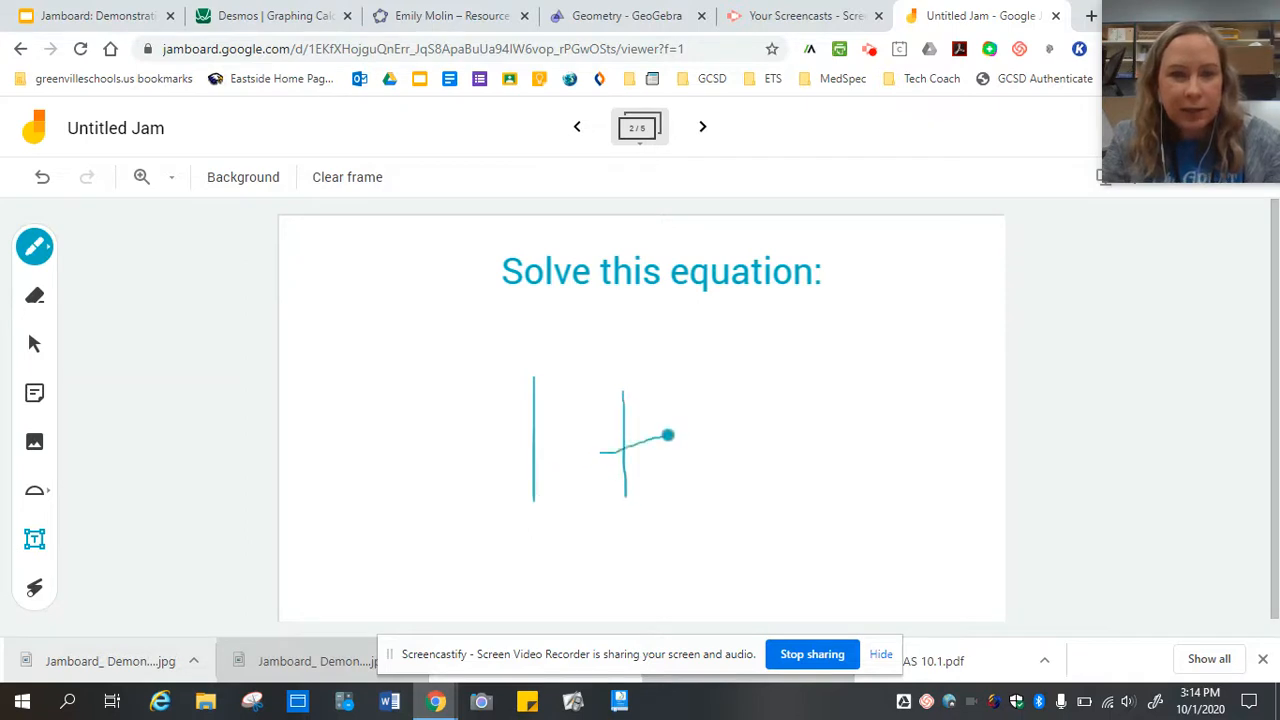
{"action": "left_click_drag", "start_coordinate": [726, 500], "coordinate": [731, 533]}
{"action": "left_click", "coordinate": [32, 588]}
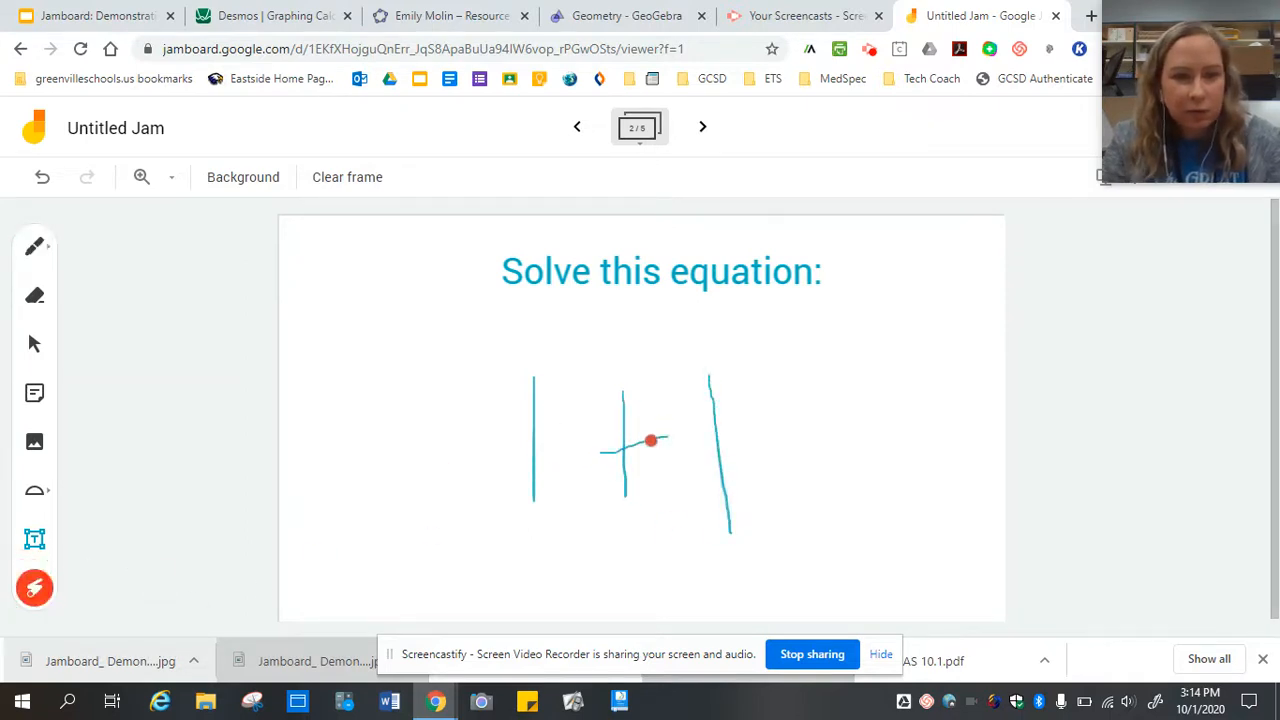
{"action": "mouse_move", "coordinate": [652, 359]}
{"action": "left_mouse_down"}
{"action": "mouse_move", "coordinate": [612, 545]}
{"action": "mouse_move", "coordinate": [646, 320]}
{"action": "left_mouse_up"}
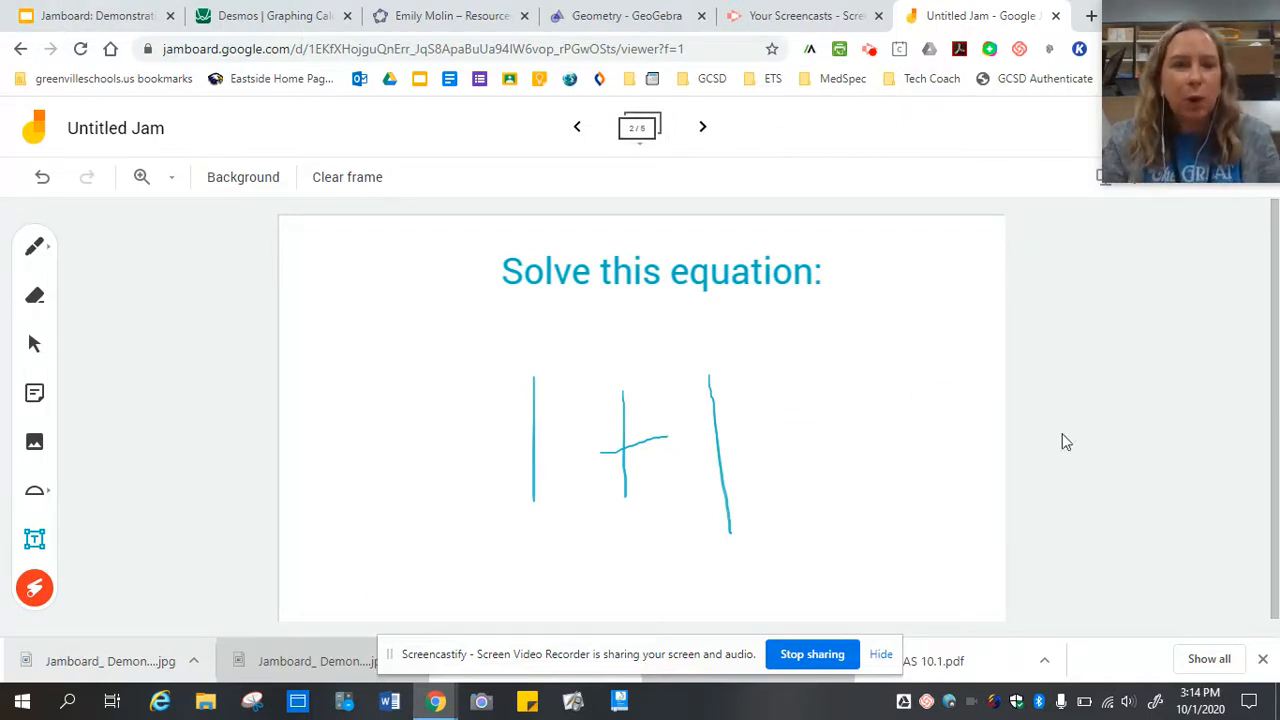
- Switch to the Google Slides presentation, advance to the "III. How Do I Share?" slide and return to the jam
{"action": "left_click", "coordinate": [130, 16]}
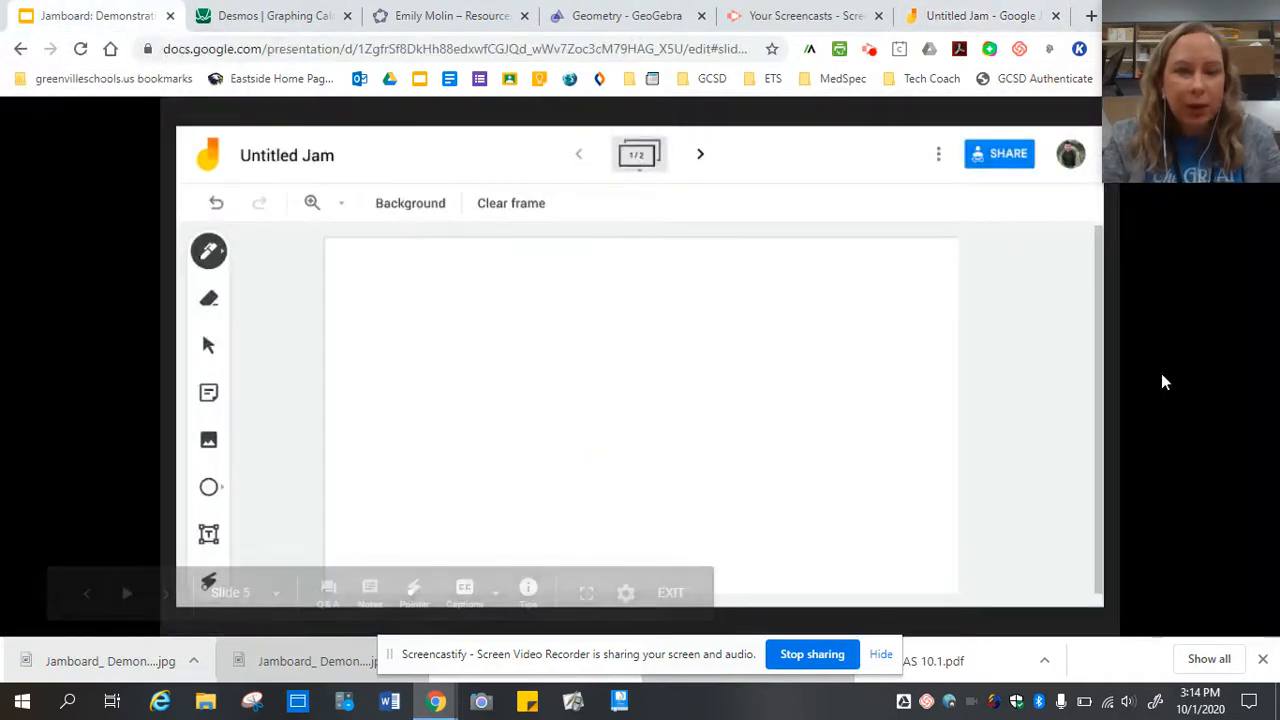
{"action": "left_click", "coordinate": [1194, 412]}
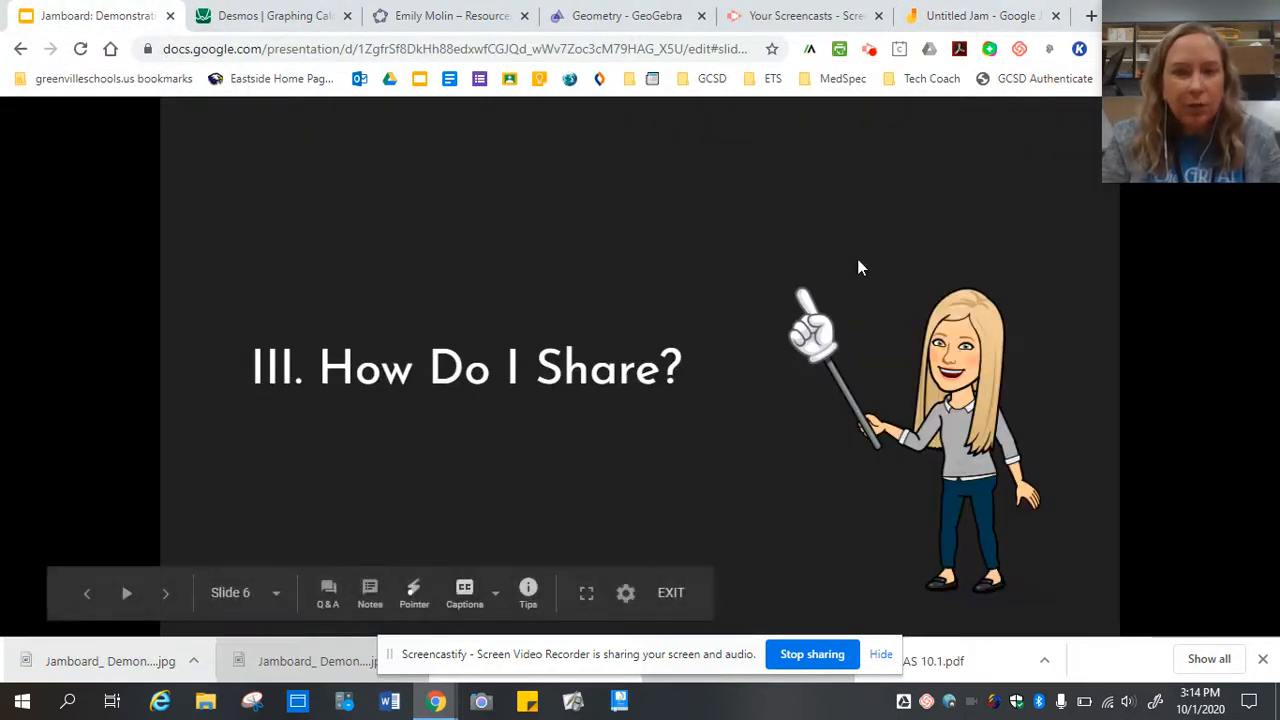
{"action": "left_click", "coordinate": [985, 16]}
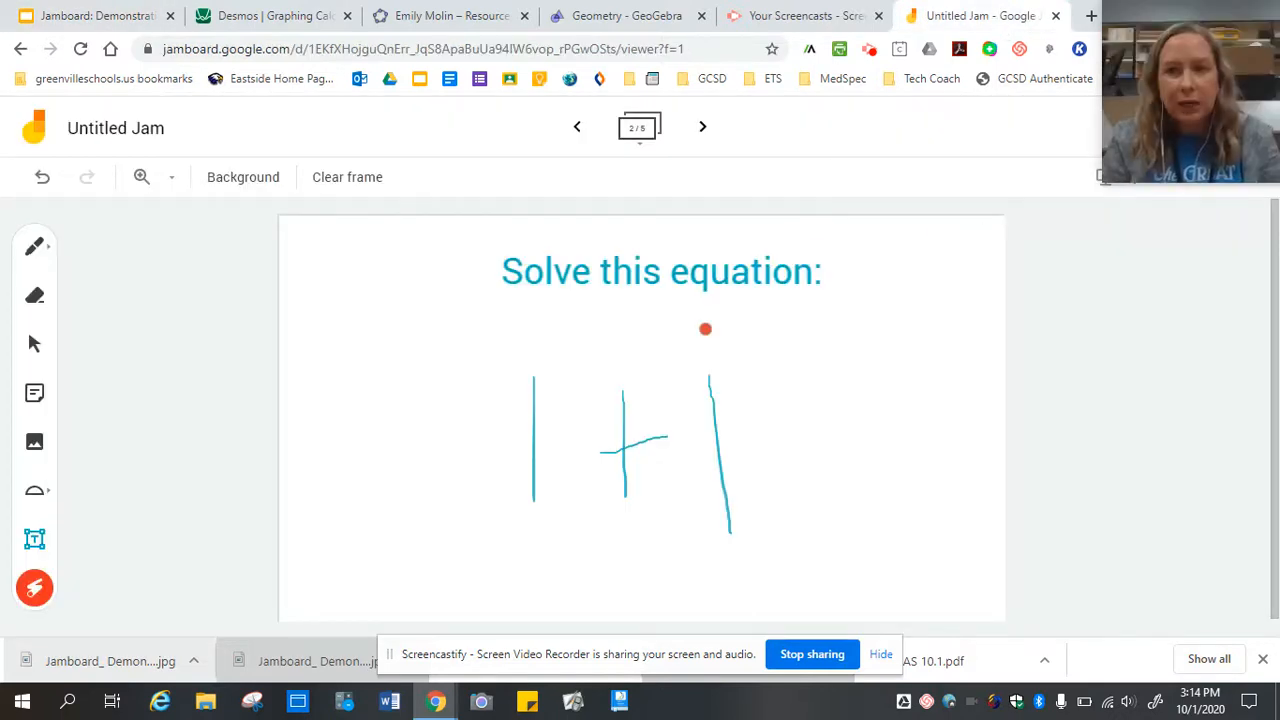
{"action": "left_click_drag", "start_coordinate": [1145, 24], "coordinate": [1159, 529]}
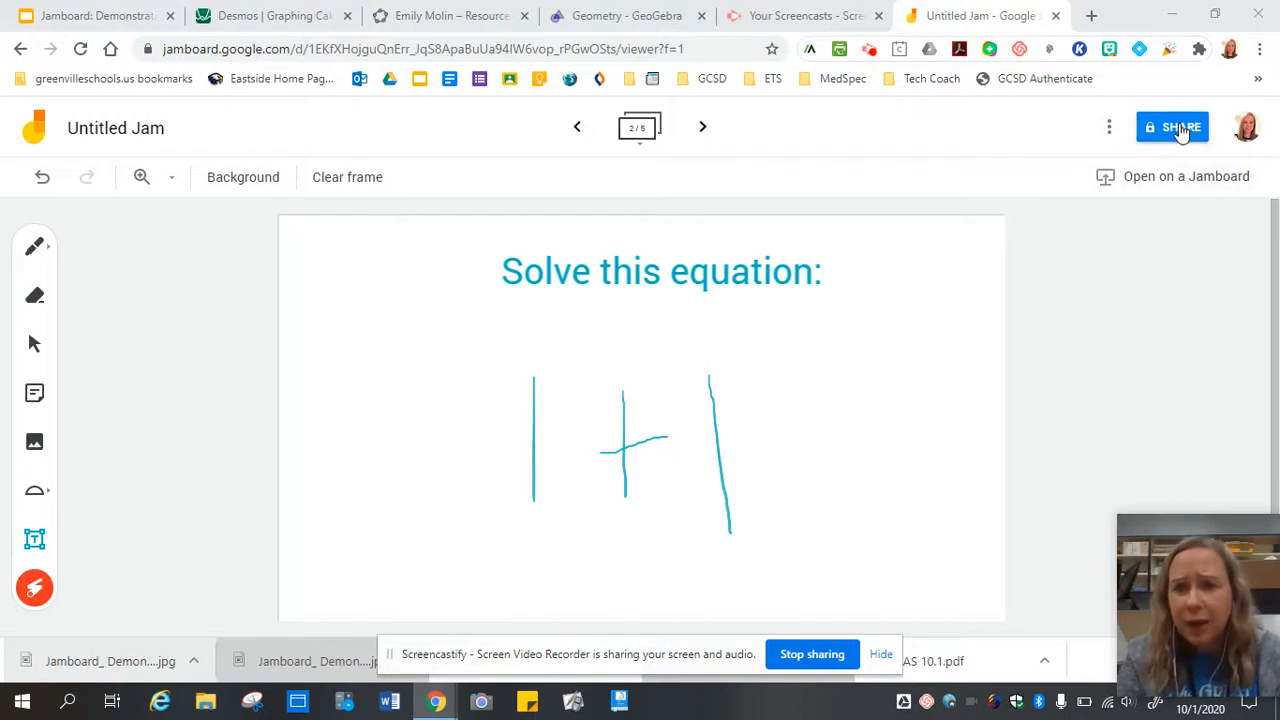
- Rename the jam as "Test Math"
{"action": "left_click", "coordinate": [1109, 130]}
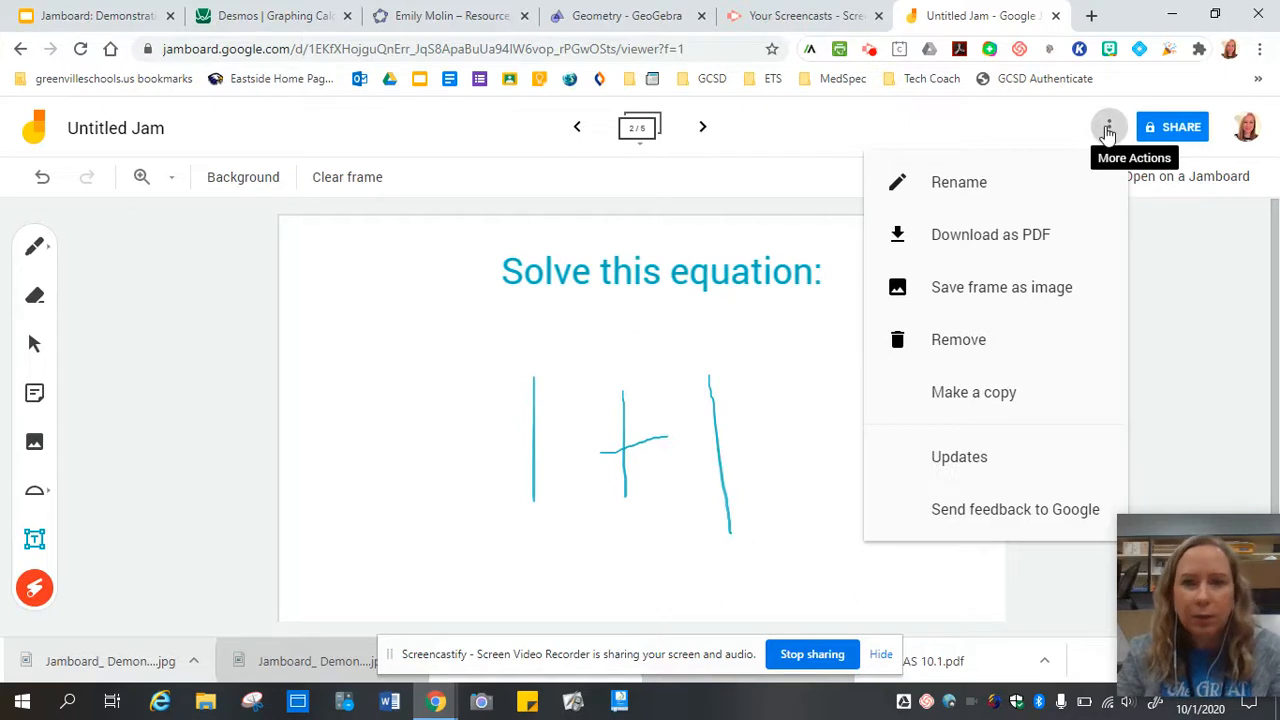
{"action": "left_click", "coordinate": [944, 183]}
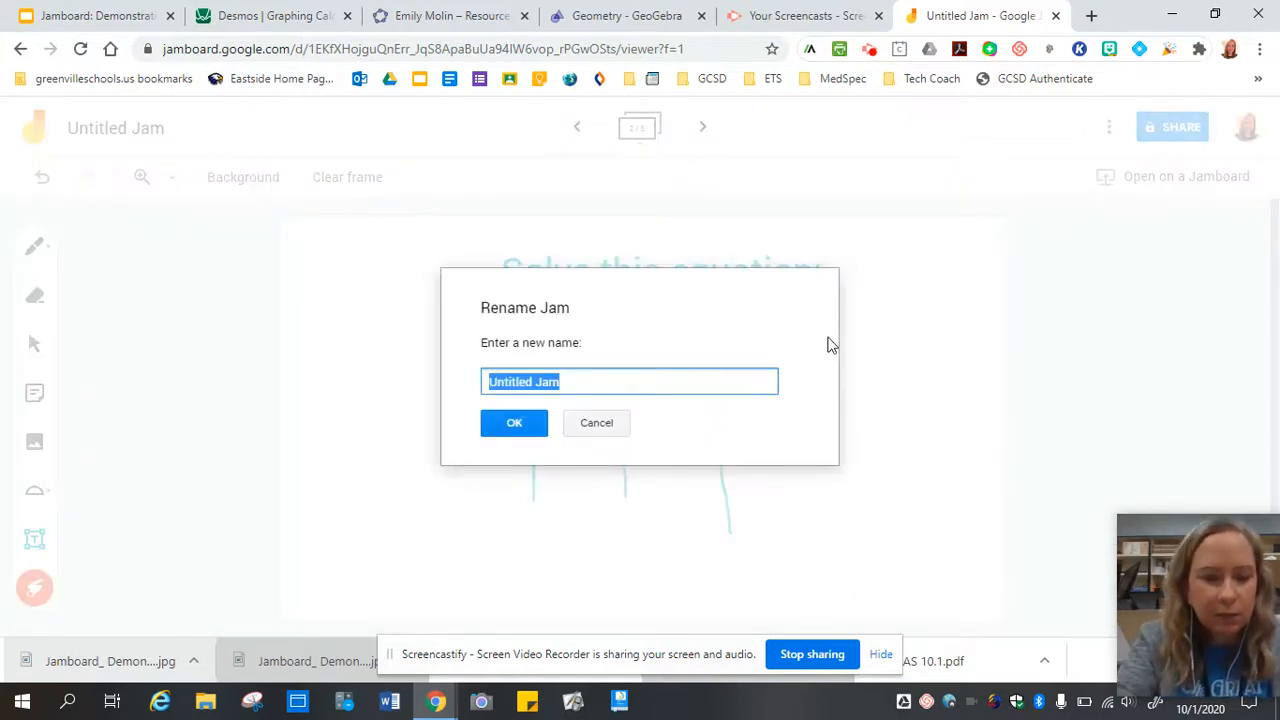
{"action": "type", "text": "Test Ma"}
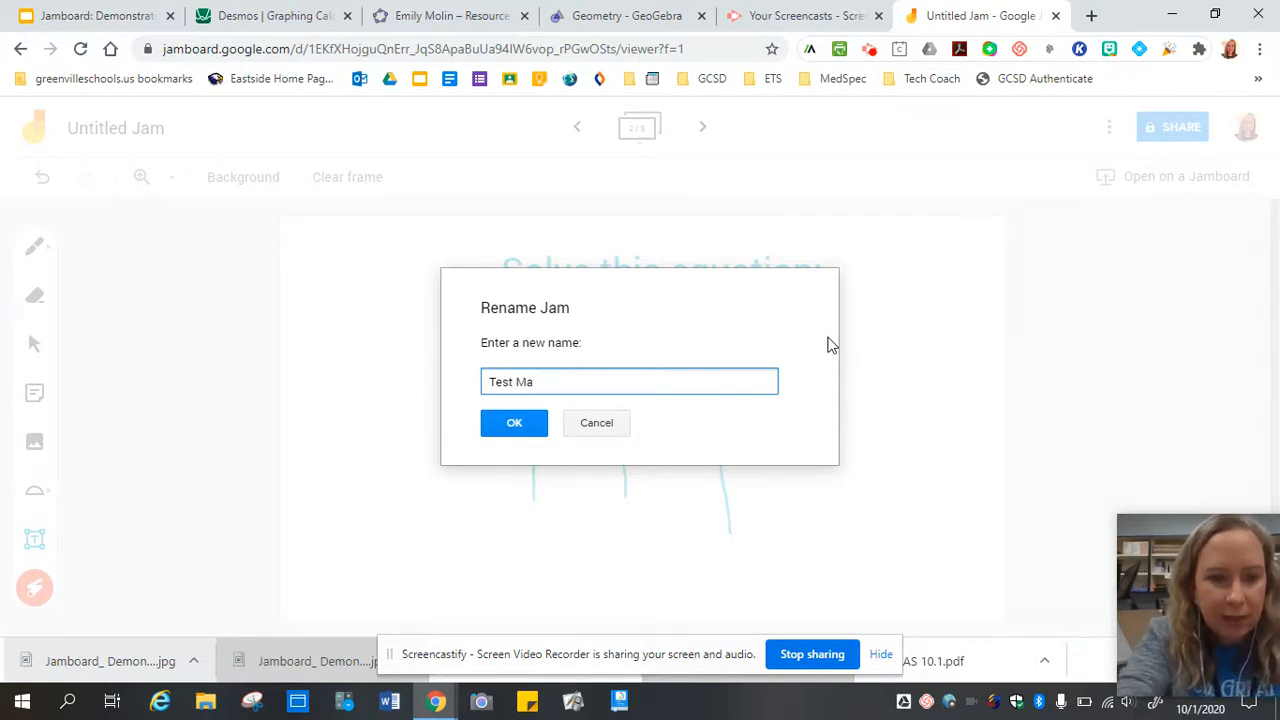
{"action": "type", "text": "th"}
{"action": "left_click", "coordinate": [513, 422]}
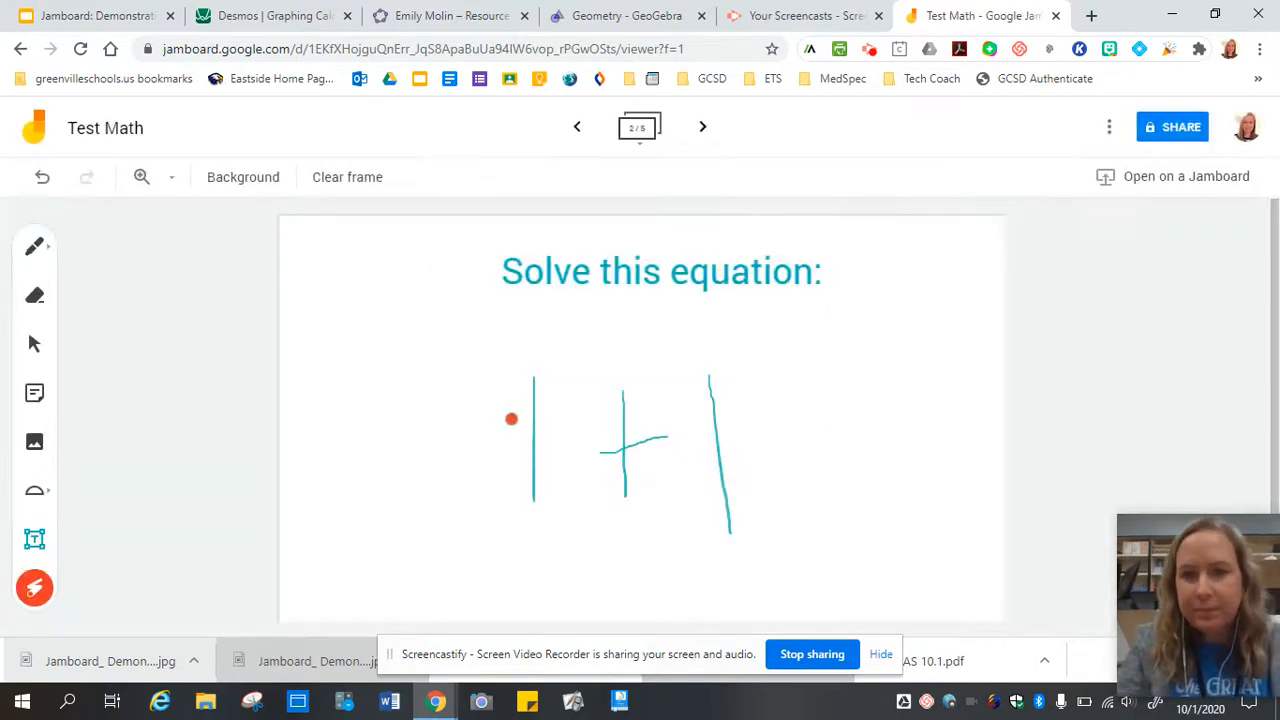
- View the jam's copy options without making a copy, and review the other available file actions
{"action": "left_click", "coordinate": [1109, 127]}
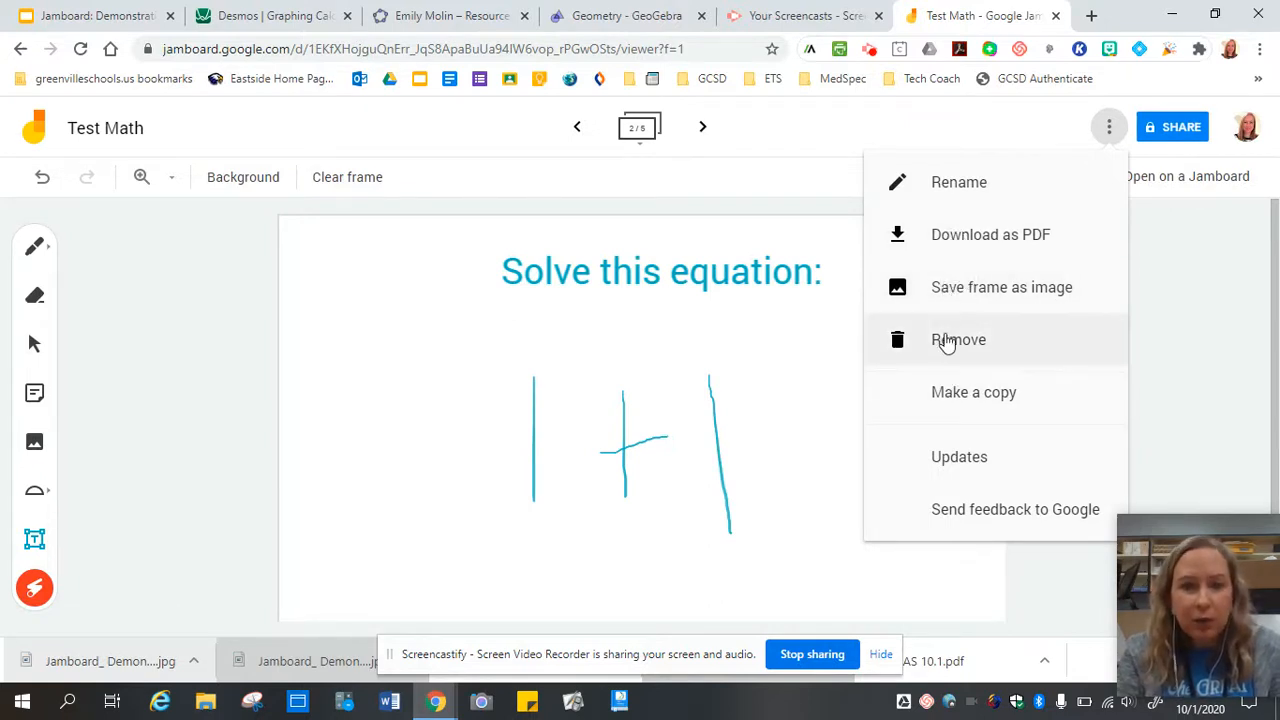
{"action": "left_click", "coordinate": [969, 397]}
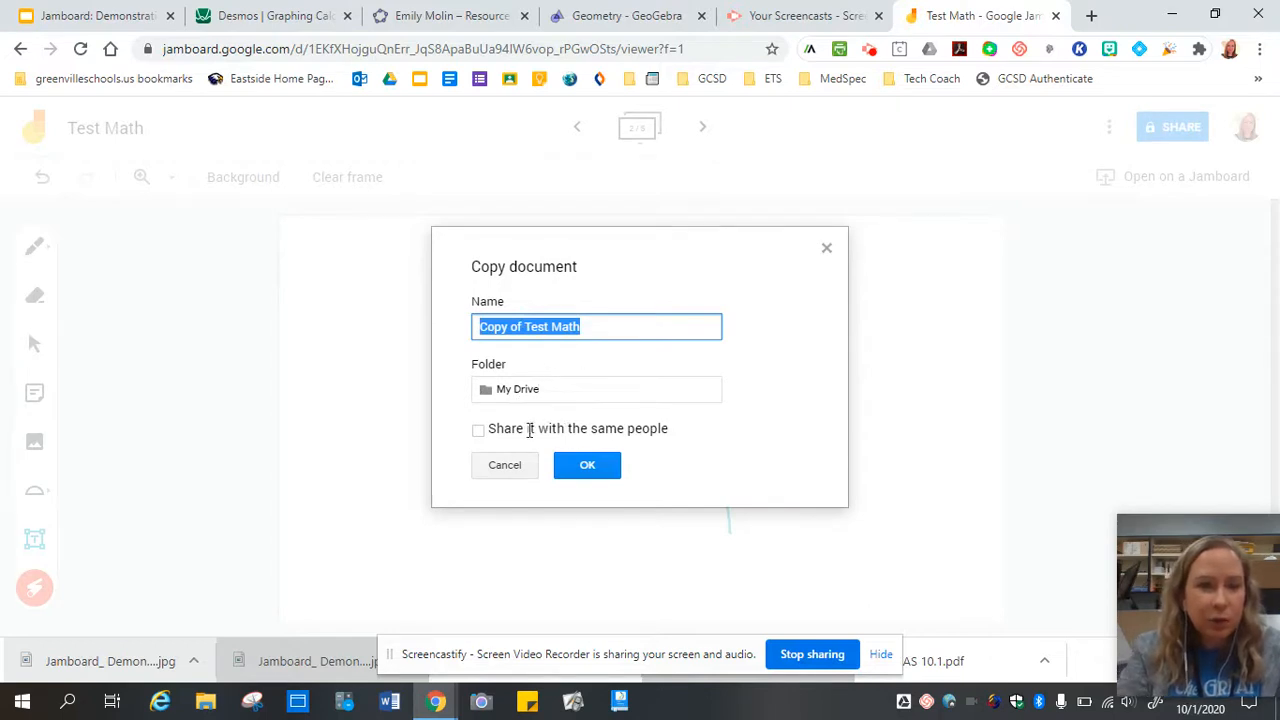
{"action": "left_click", "coordinate": [508, 468]}
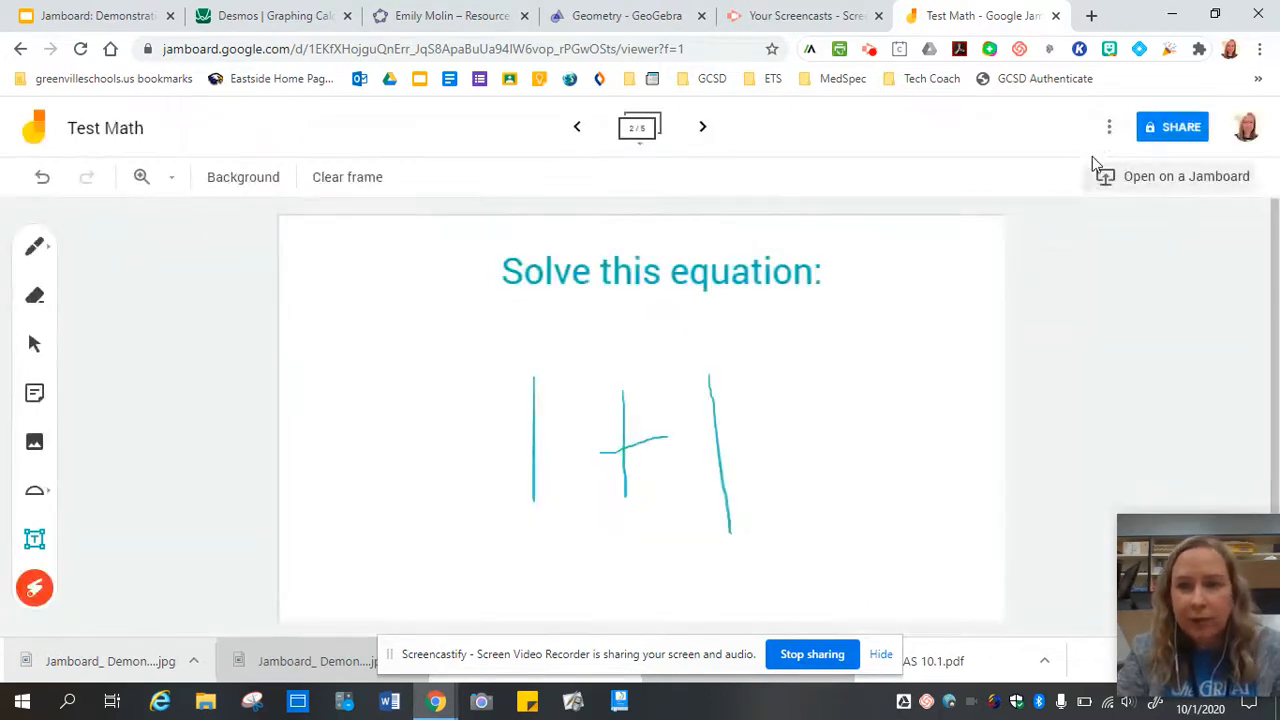
{"action": "left_click", "coordinate": [1107, 127]}
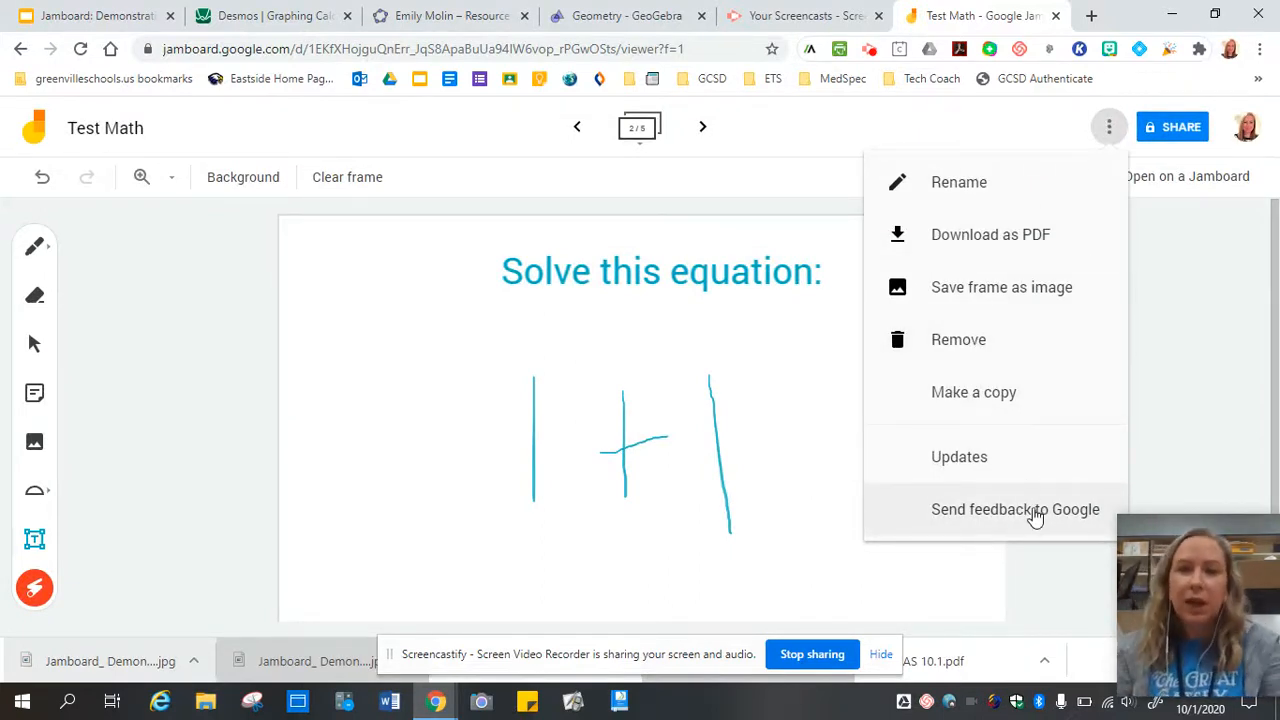
{"action": "left_click", "coordinate": [1203, 418]}
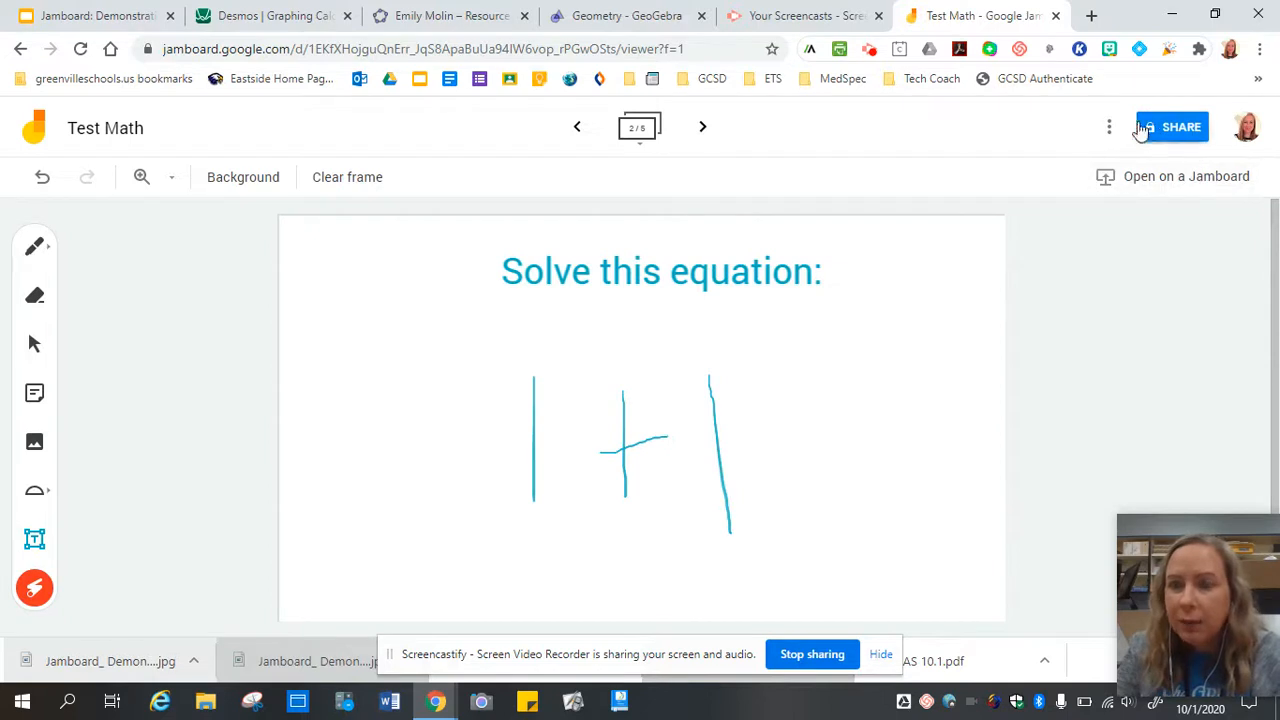
- Share the jam's link with Greenville County School District and give the group Editor access
{"action": "left_click", "coordinate": [1181, 129]}
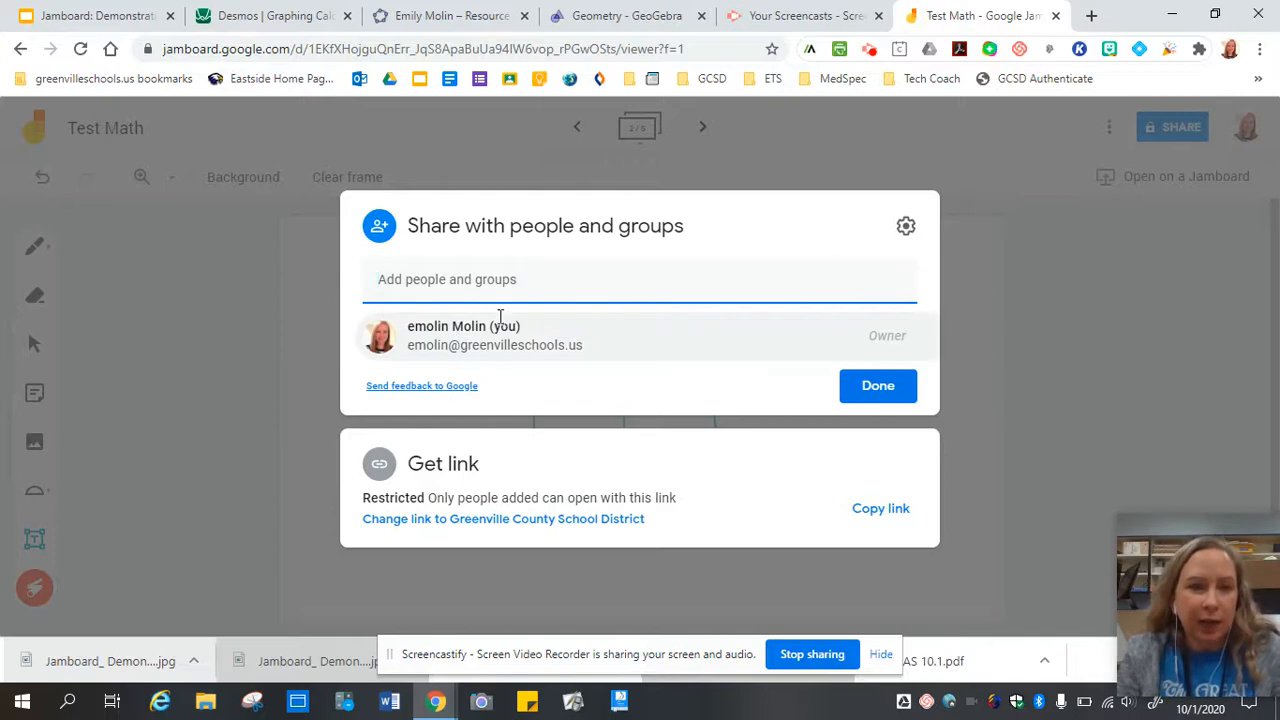
{"action": "left_click", "coordinate": [603, 519]}
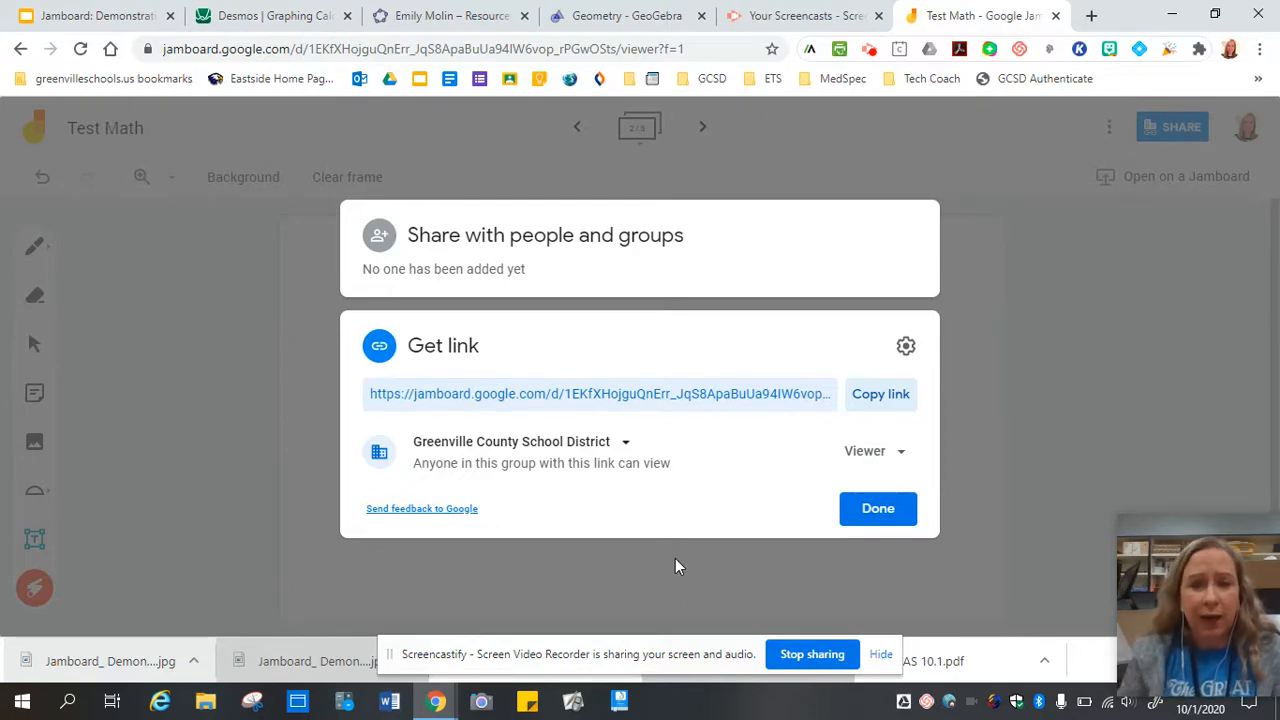
{"action": "left_click", "coordinate": [864, 467]}
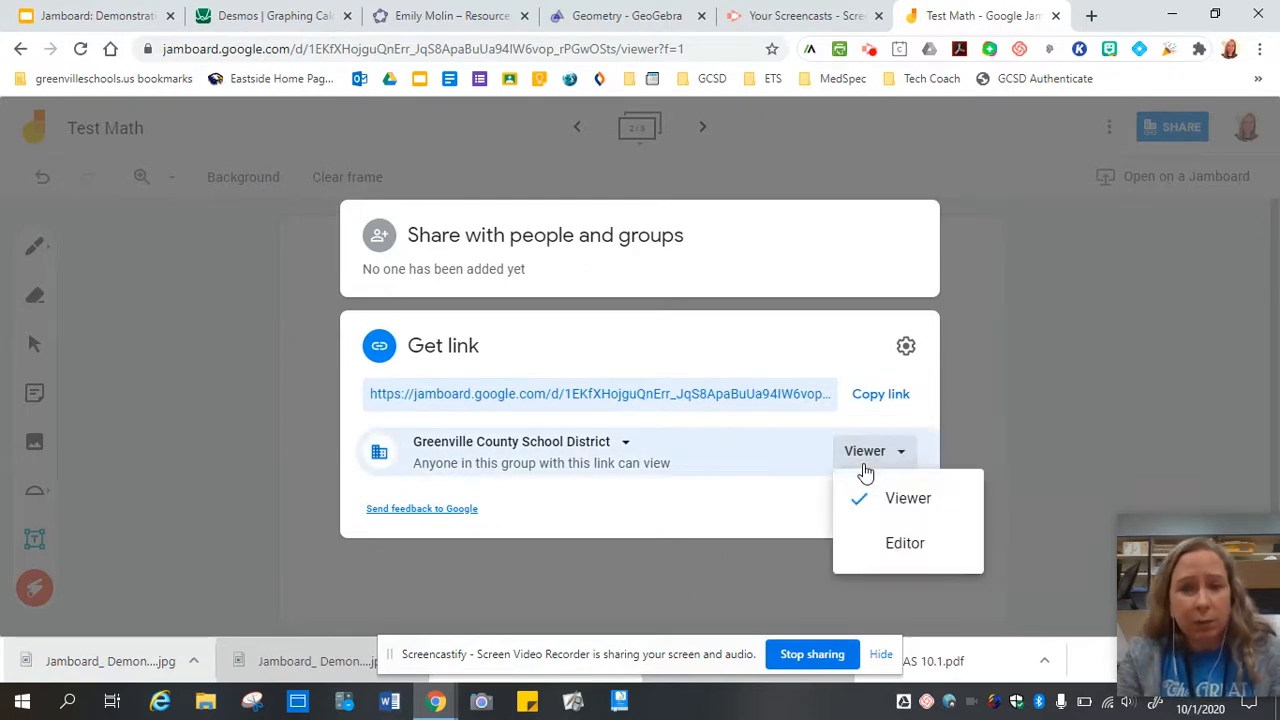
{"action": "left_click", "coordinate": [889, 548]}
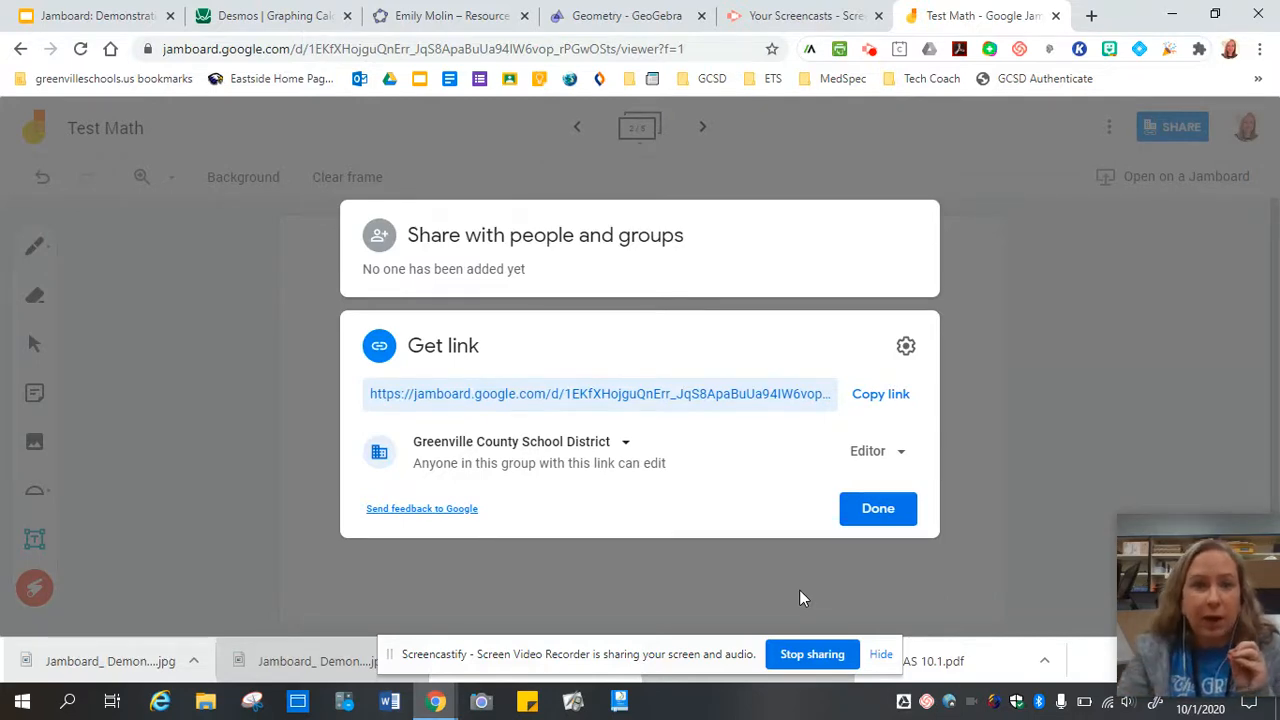
- Set the jam's link access back to Restricted and finish the sharing settings
{"action": "left_click", "coordinate": [465, 448]}
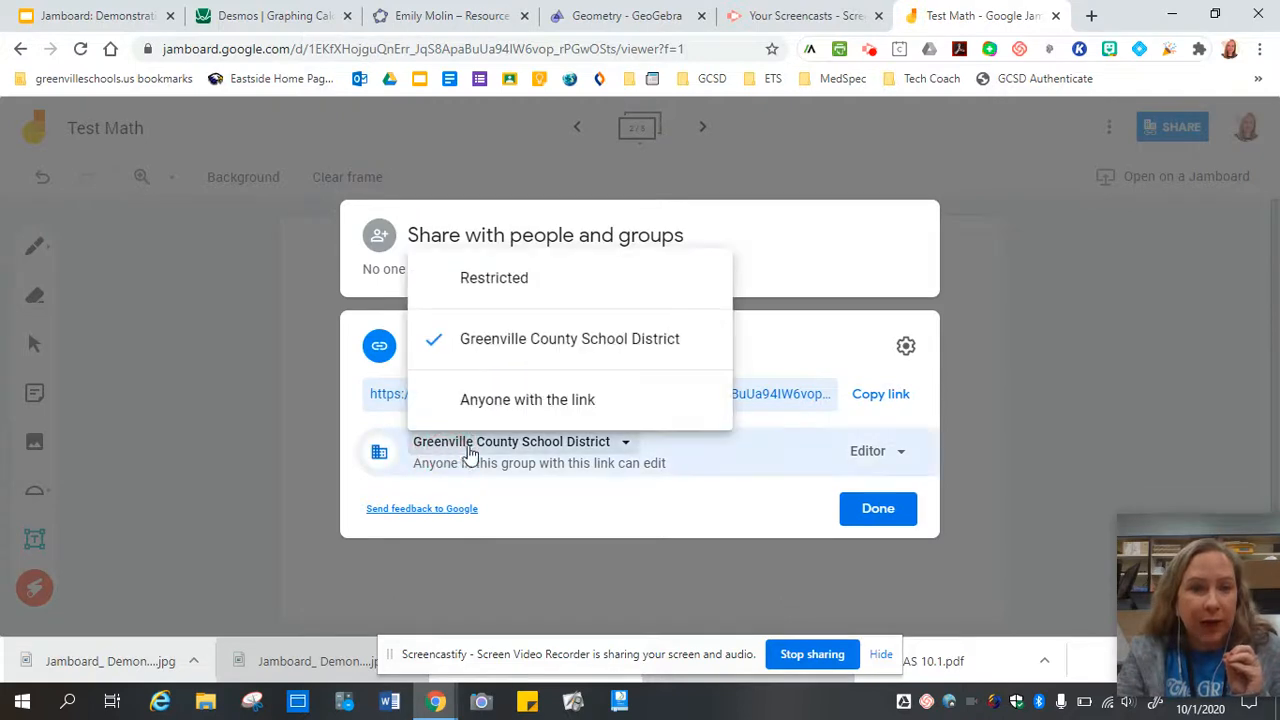
{"action": "left_click", "coordinate": [508, 277]}
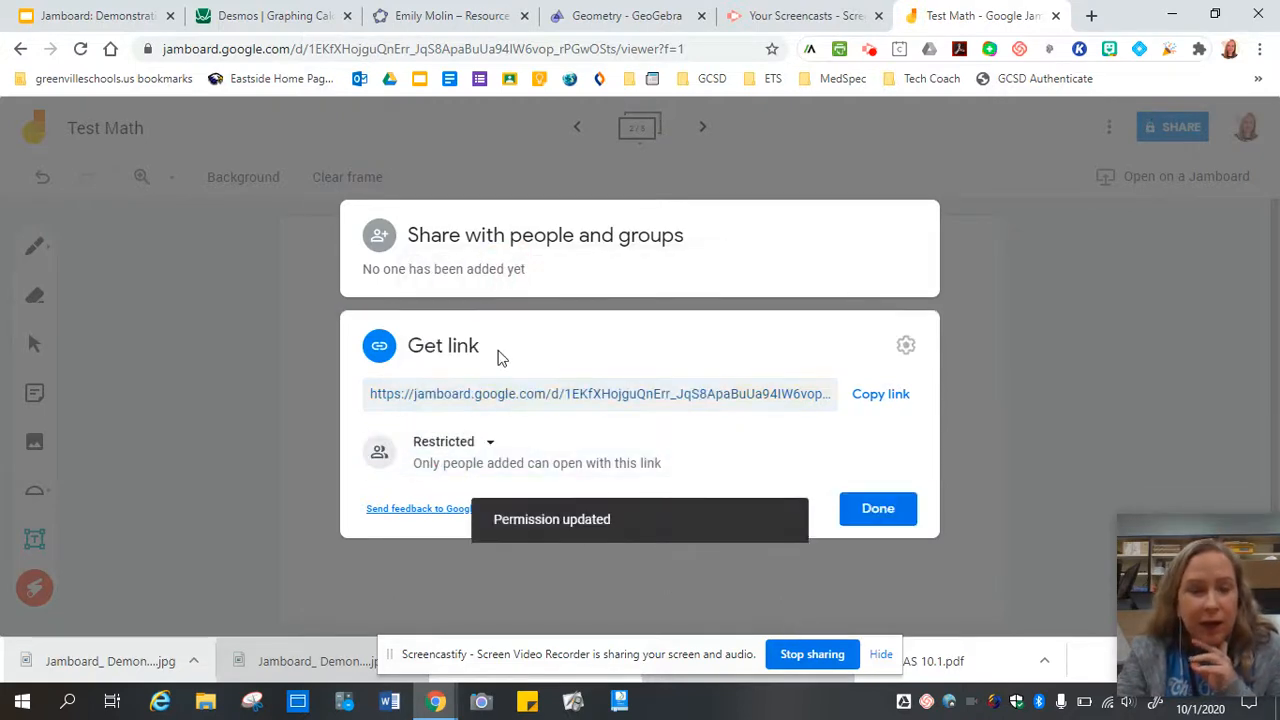
{"action": "left_click", "coordinate": [880, 509]}
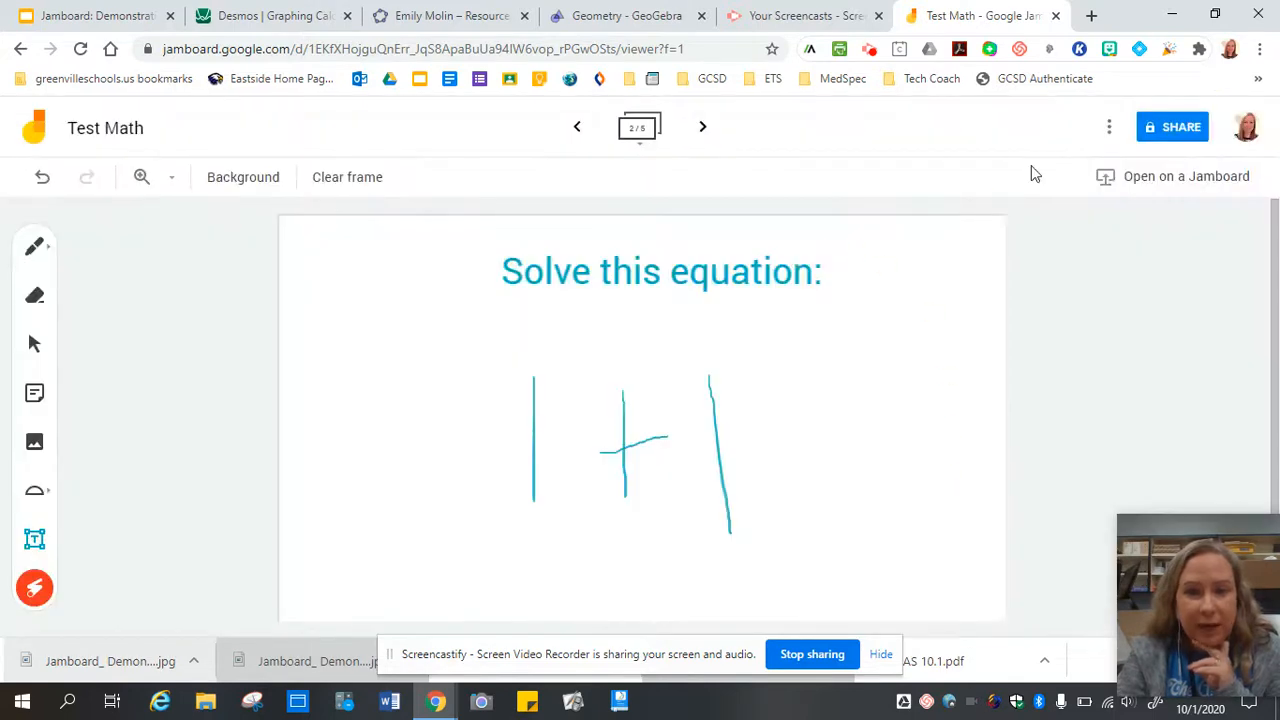
- View the suggested people for sharing the jam directly, and leave sharing without adding anyone
{"action": "left_click", "coordinate": [1183, 138]}
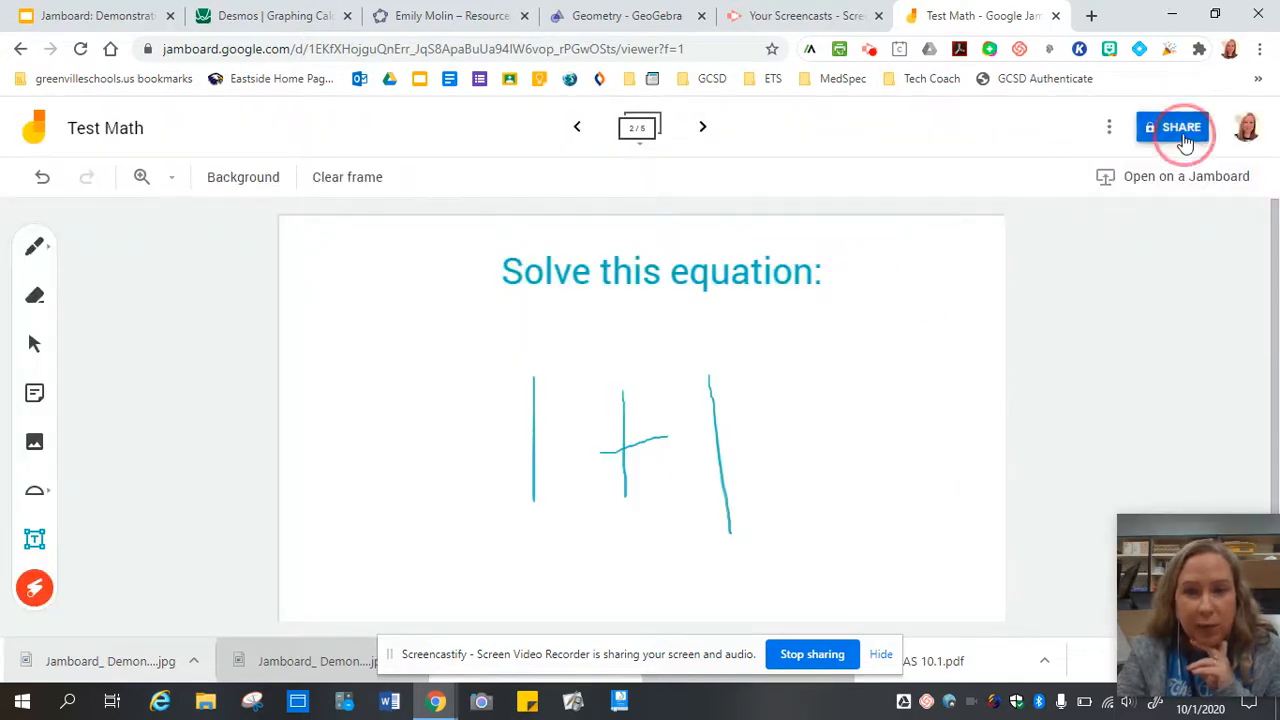
{"action": "left_click", "coordinate": [477, 279]}
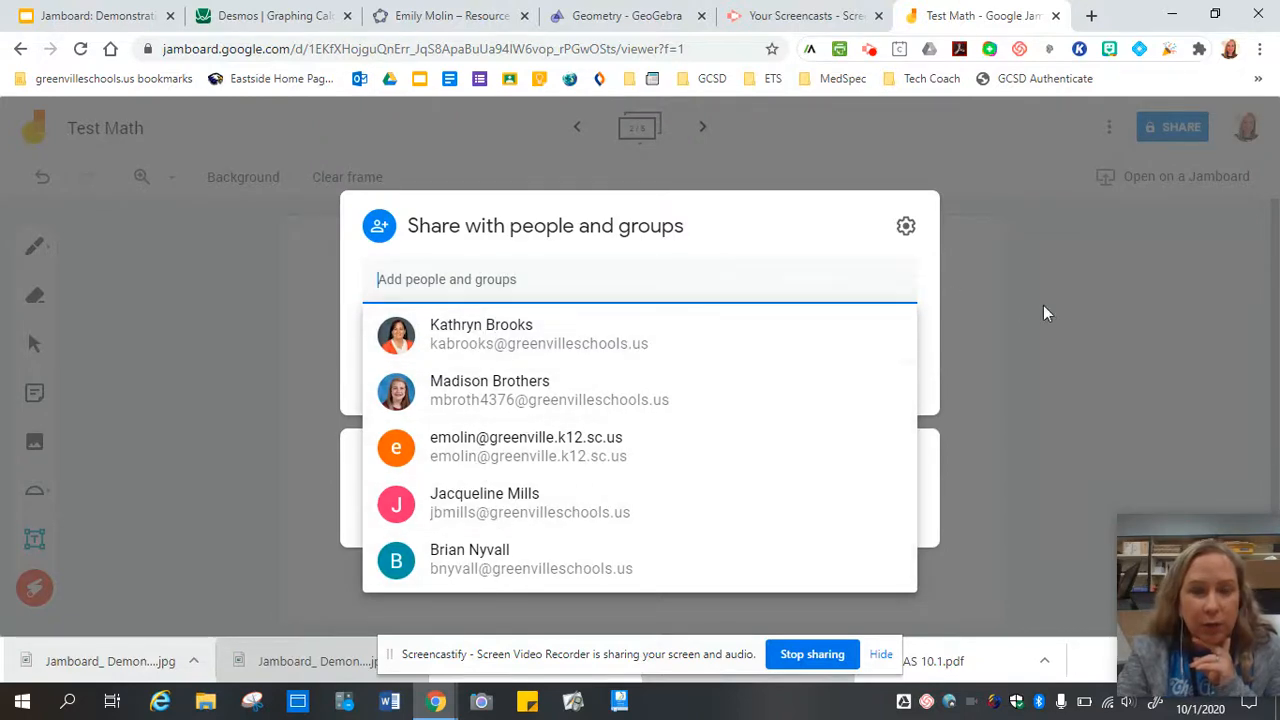
{"action": "left_click", "coordinate": [1018, 321]}
- Change the jam's link access to Greenville County School District, view the audience and role options, and keep the Viewer role
{"action": "left_click", "coordinate": [1165, 128]}
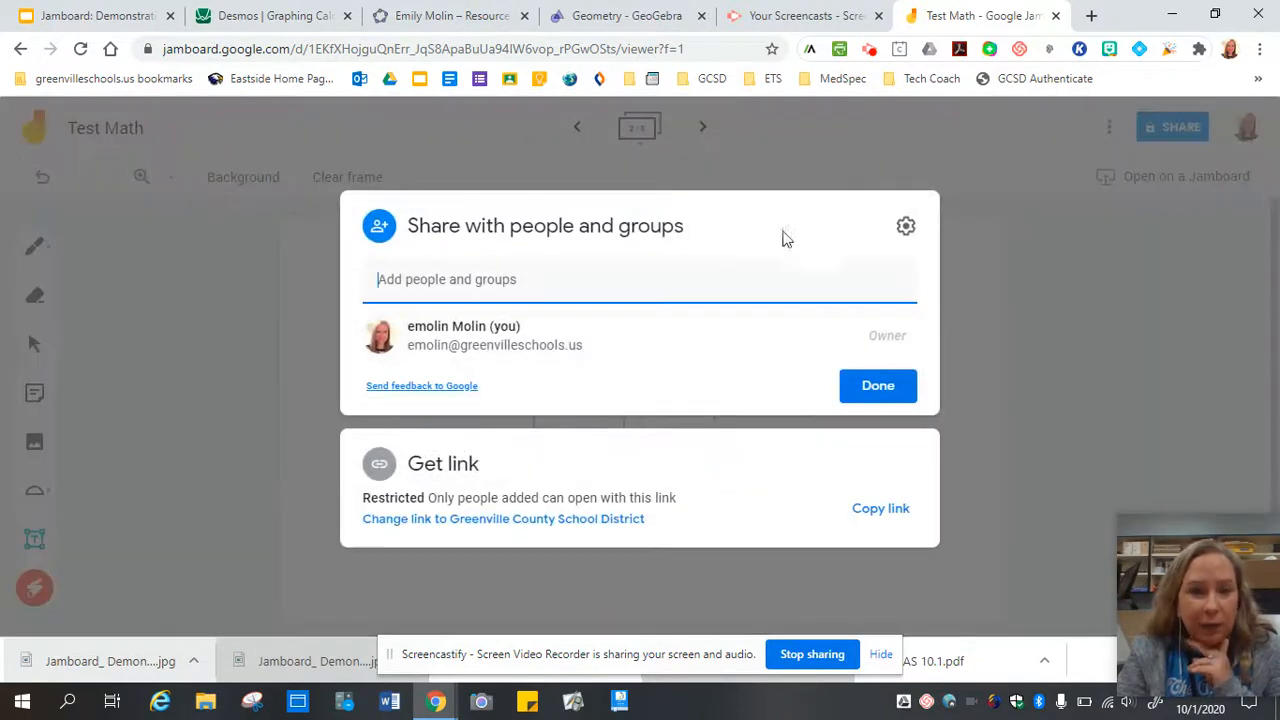
{"action": "left_click", "coordinate": [610, 520]}
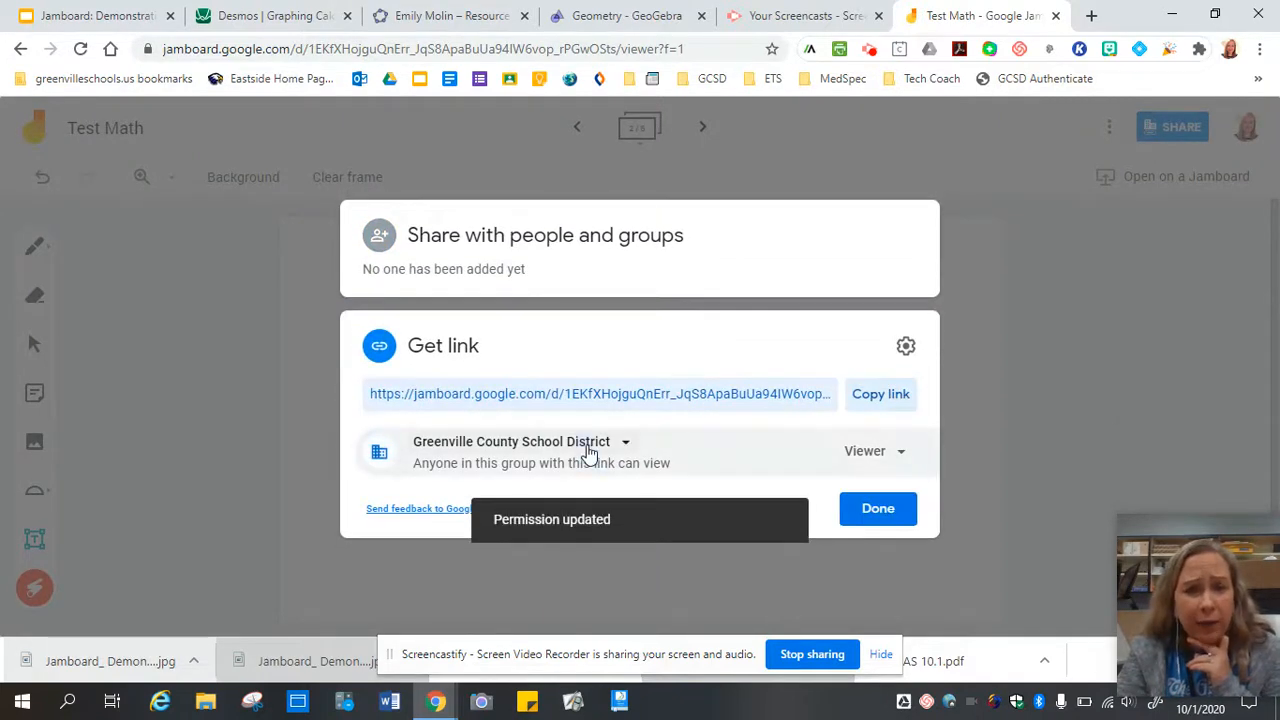
{"action": "left_click", "coordinate": [588, 447]}
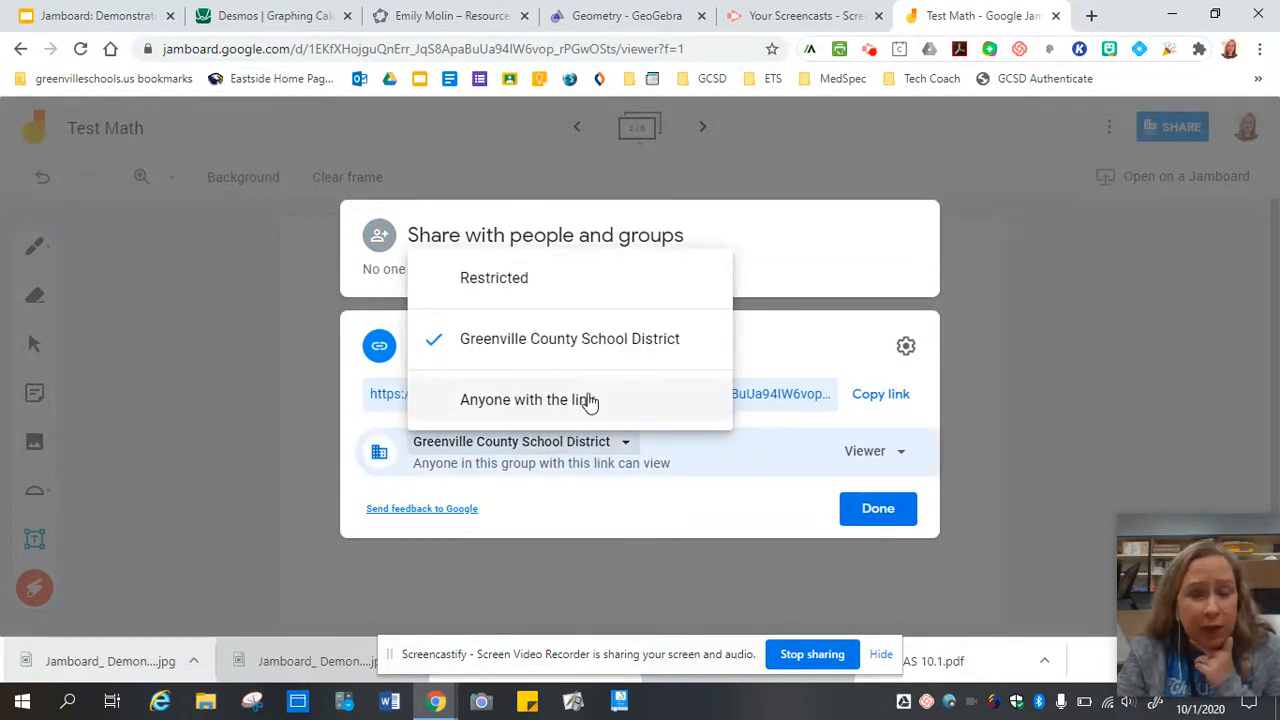
{"action": "left_click", "coordinate": [895, 463]}
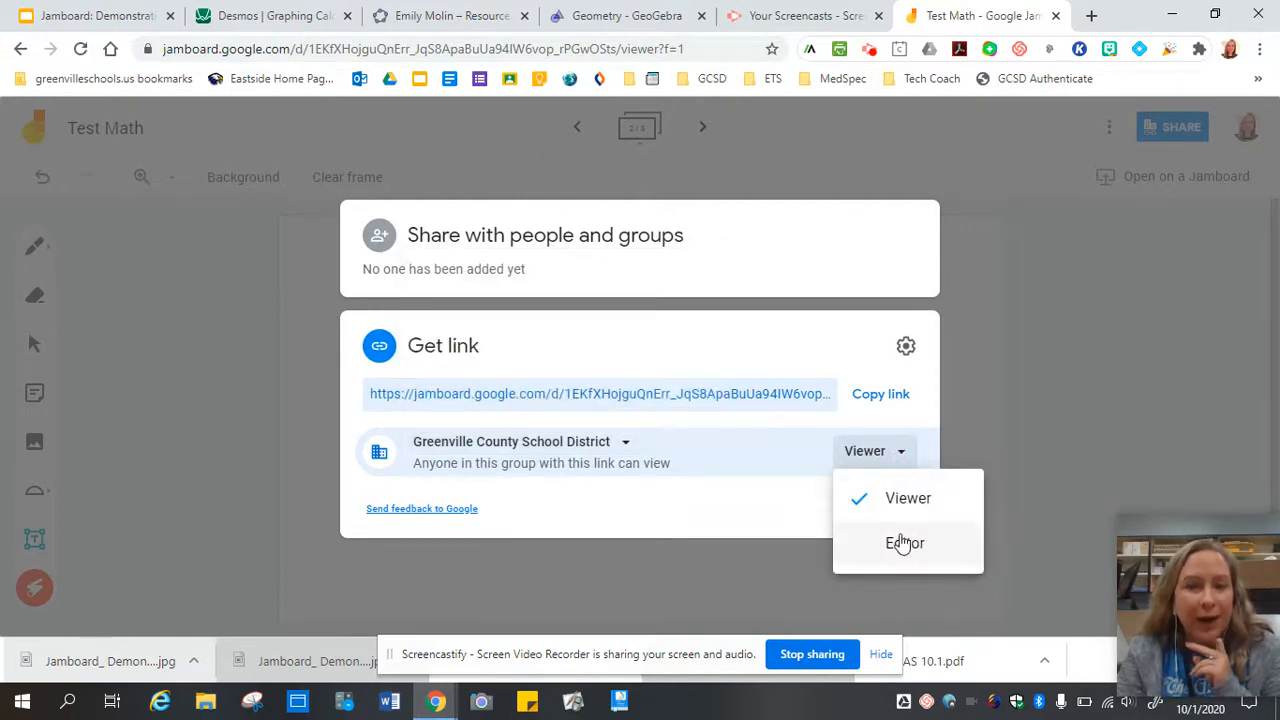
{"action": "left_click", "coordinate": [737, 537]}
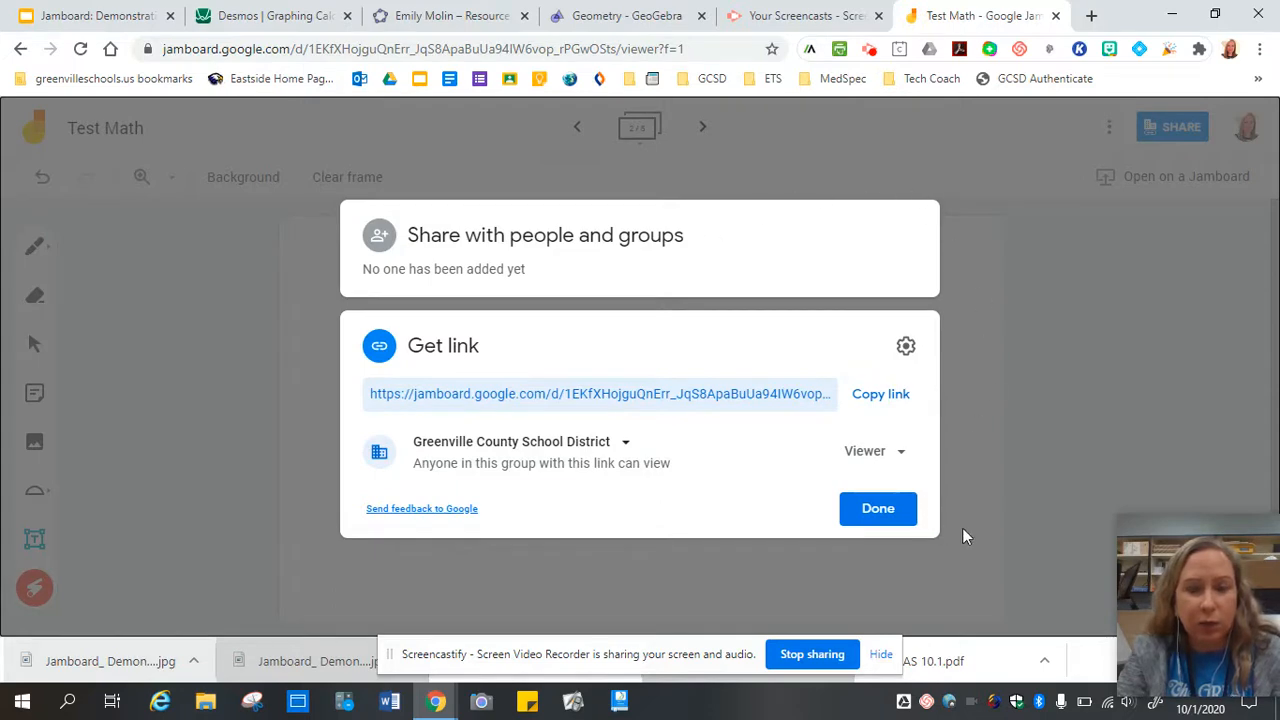
{"action": "left_click", "coordinate": [878, 512]}
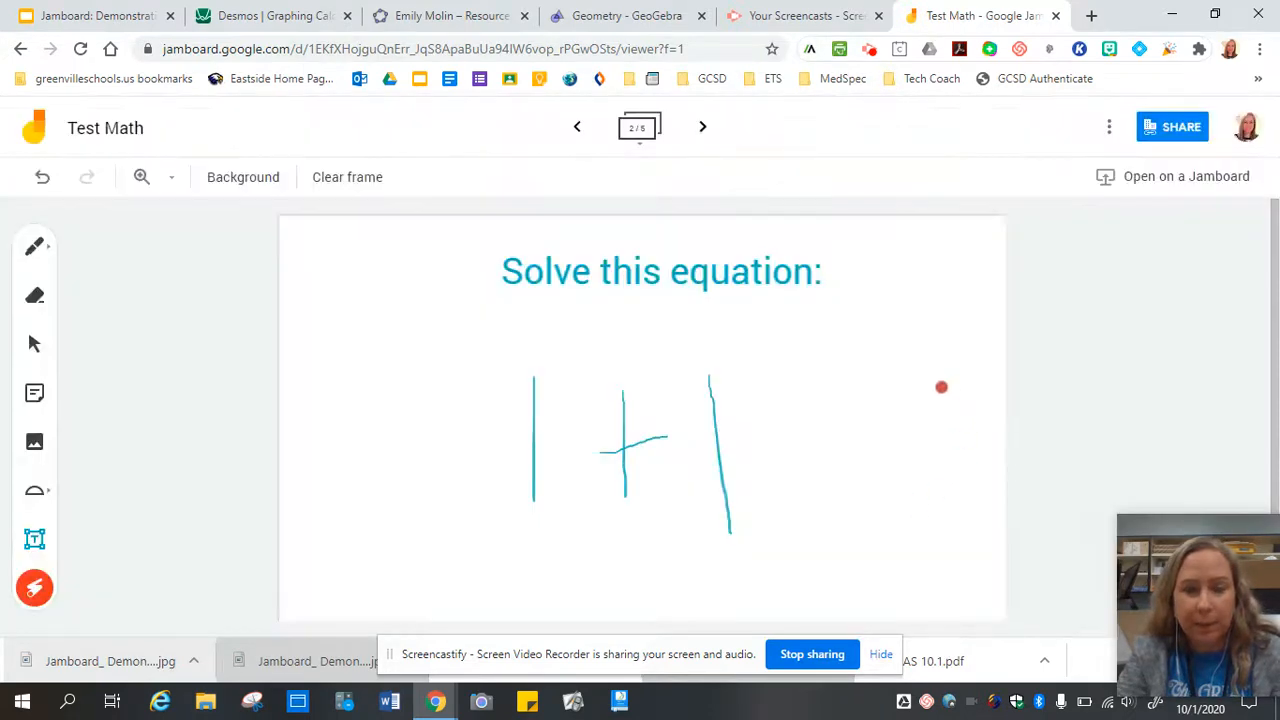
- Switch to the Google Slides presentation and advance to the slide showing the sharing dialog
{"action": "left_click", "coordinate": [80, 15]}
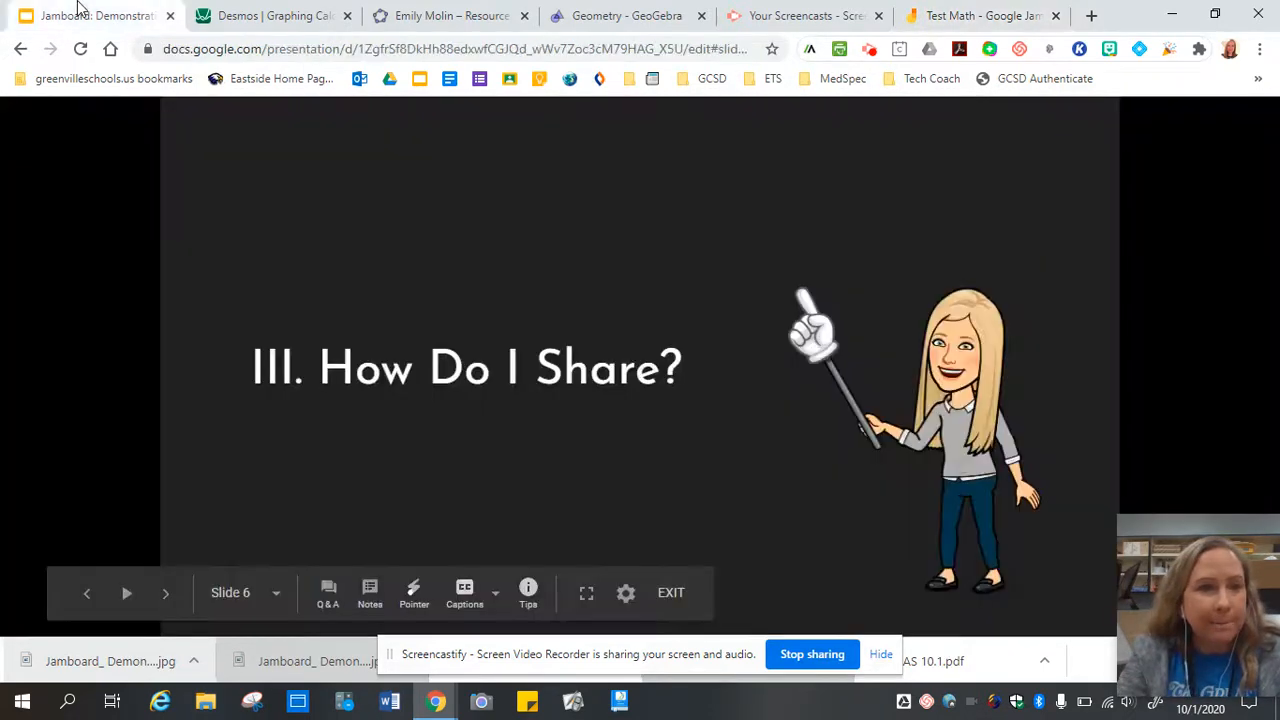
{"action": "left_click", "coordinate": [728, 320]}
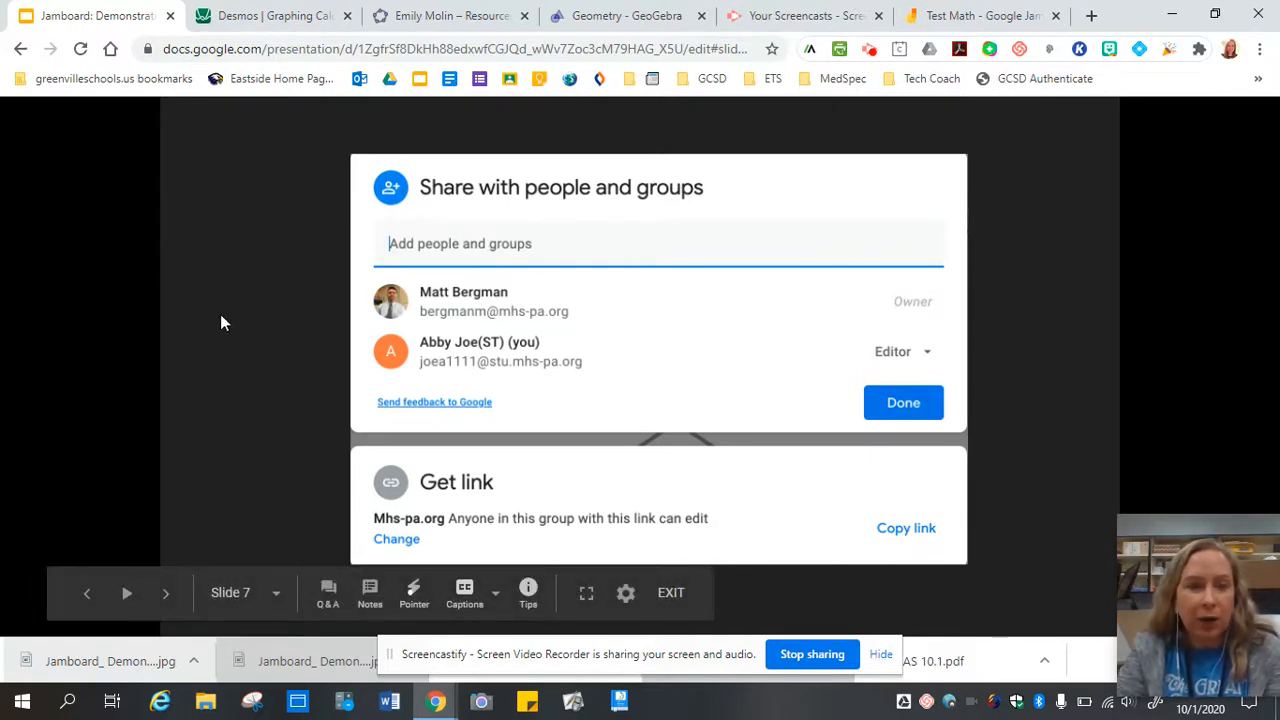
{"action": "left_click", "coordinate": [1026, 323]}
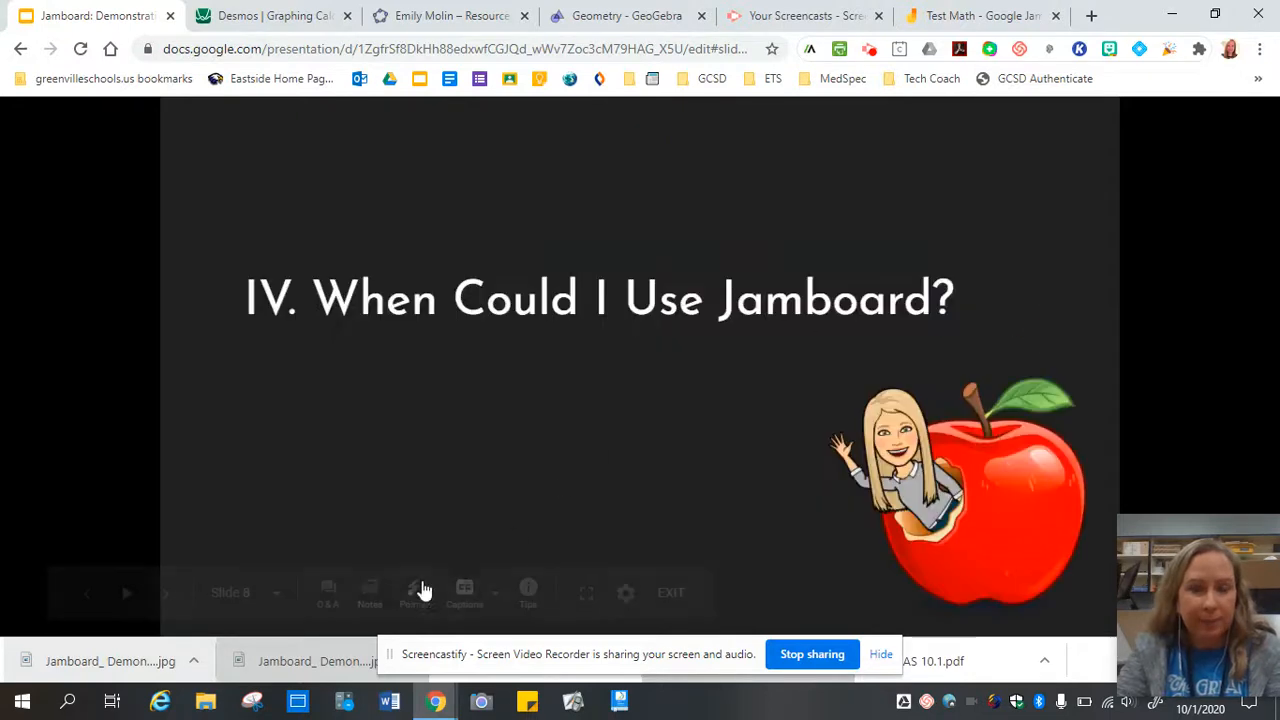
{"action": "left_click", "coordinate": [86, 593]}
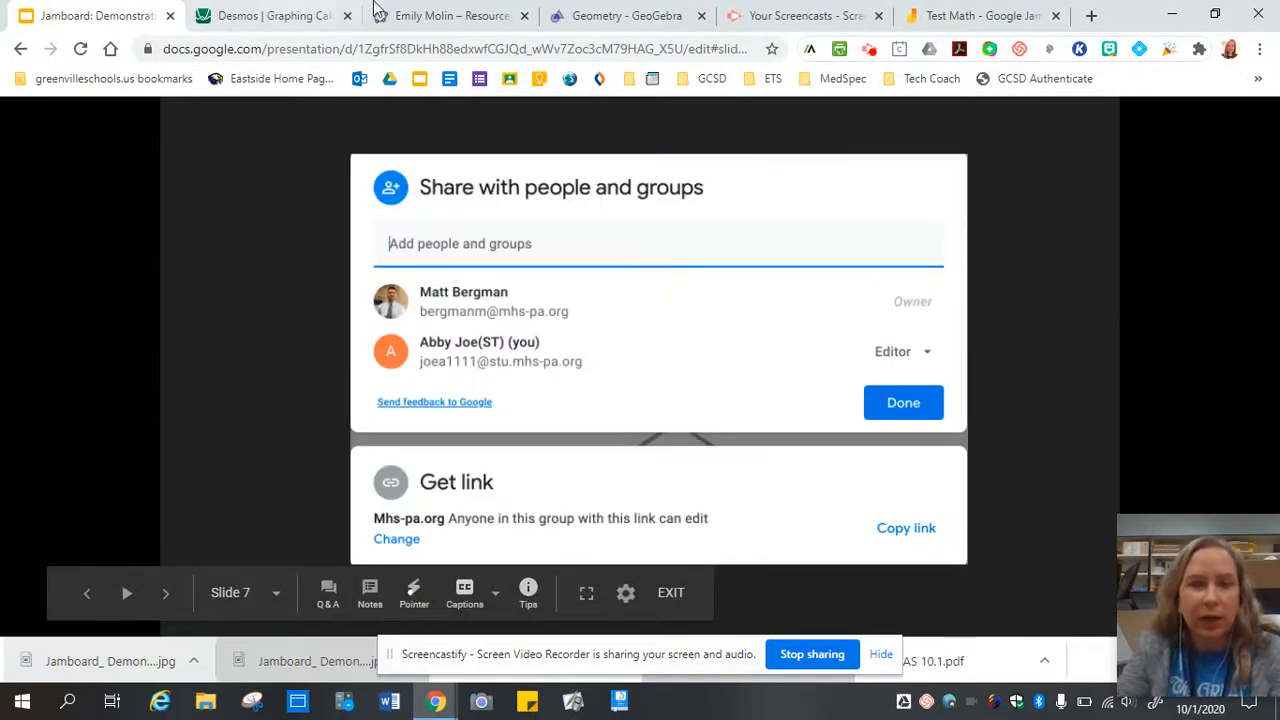
- Return to the Test Math jam and page back and forth through its frames, stopping on the parabola graph
{"action": "left_click", "coordinate": [972, 15]}
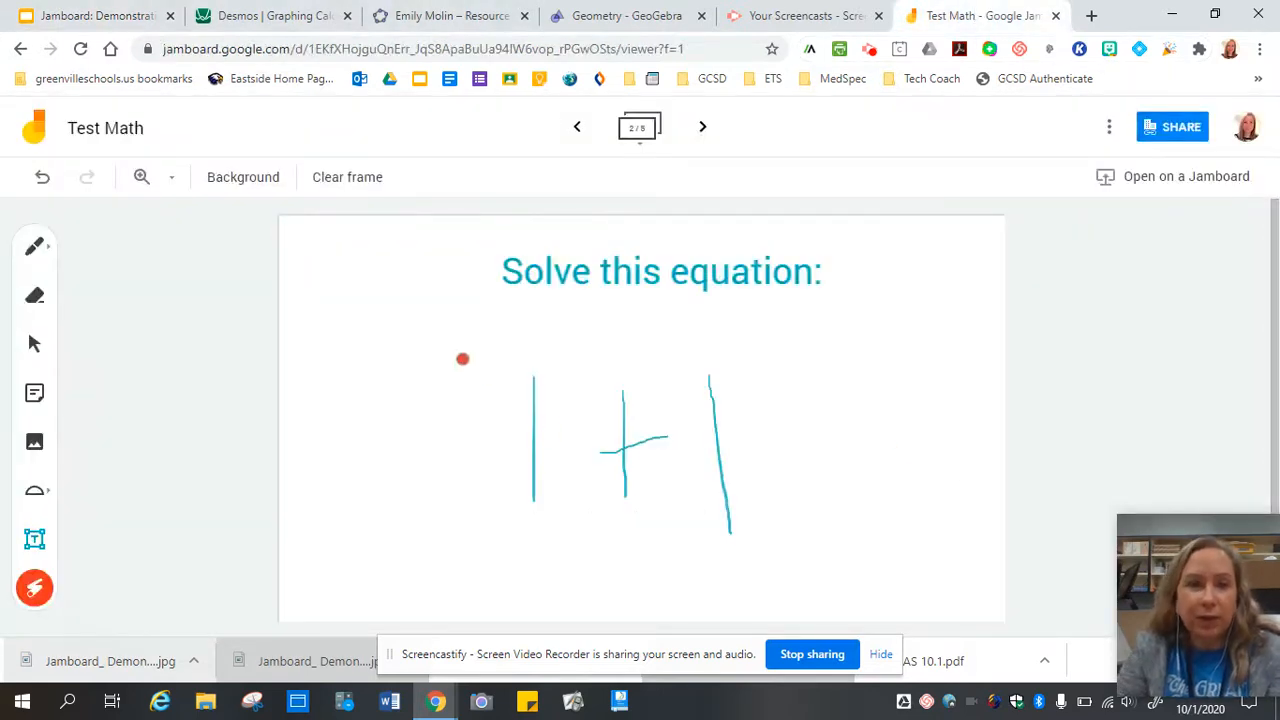
{"action": "left_click", "coordinate": [706, 128]}
{"action": "left_click", "coordinate": [704, 129]}
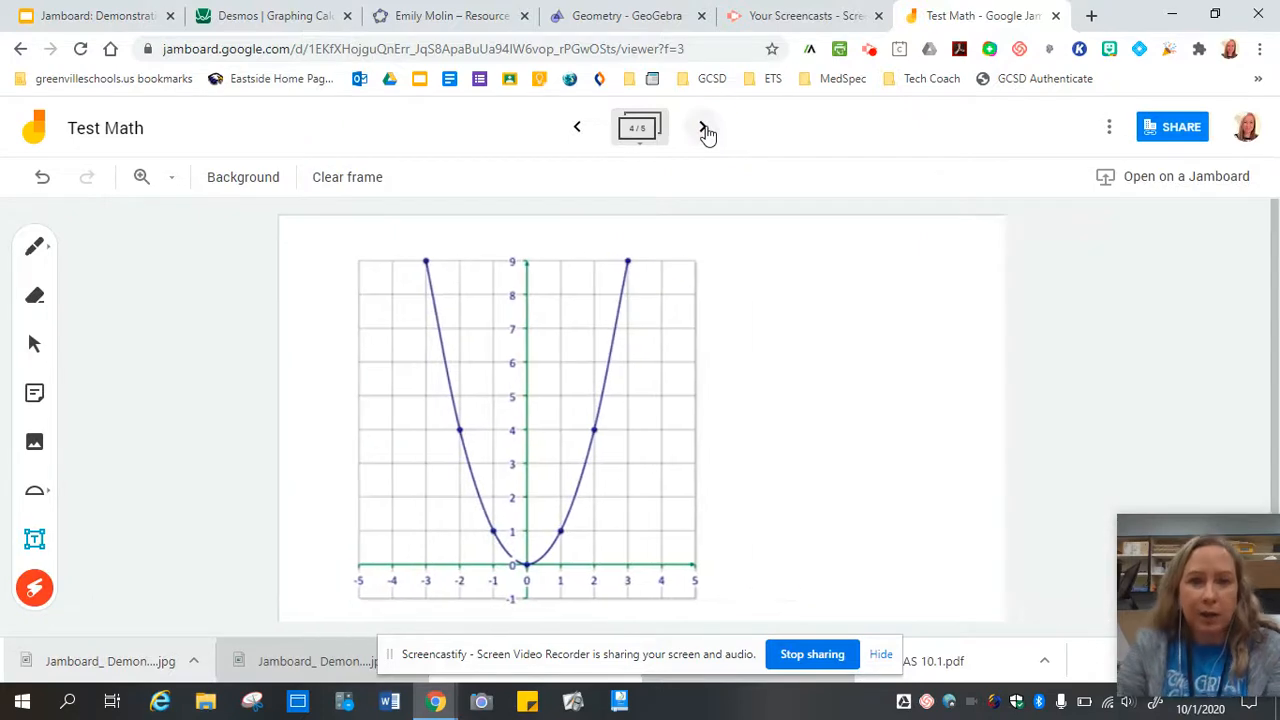
{"action": "left_click", "coordinate": [704, 128]}
{"action": "left_click", "coordinate": [579, 129]}
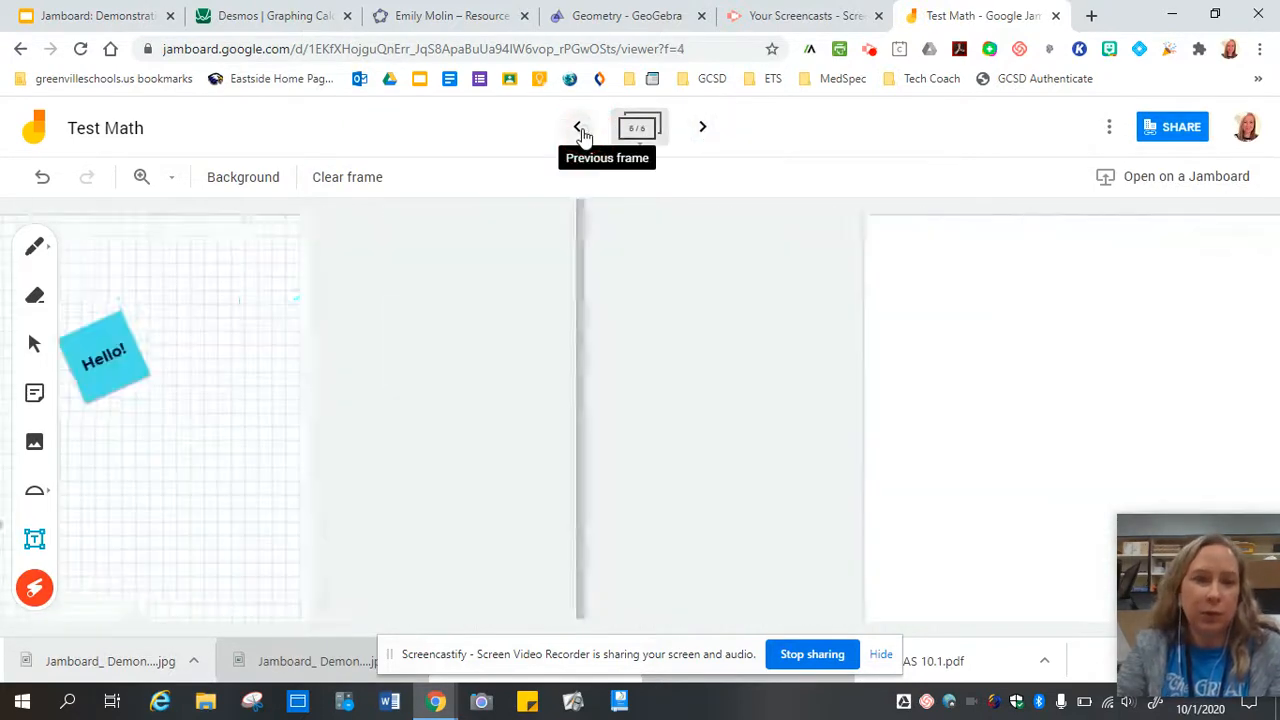
{"action": "left_click", "coordinate": [579, 129]}
{"action": "left_click", "coordinate": [579, 129]}
{"action": "left_click", "coordinate": [580, 131]}
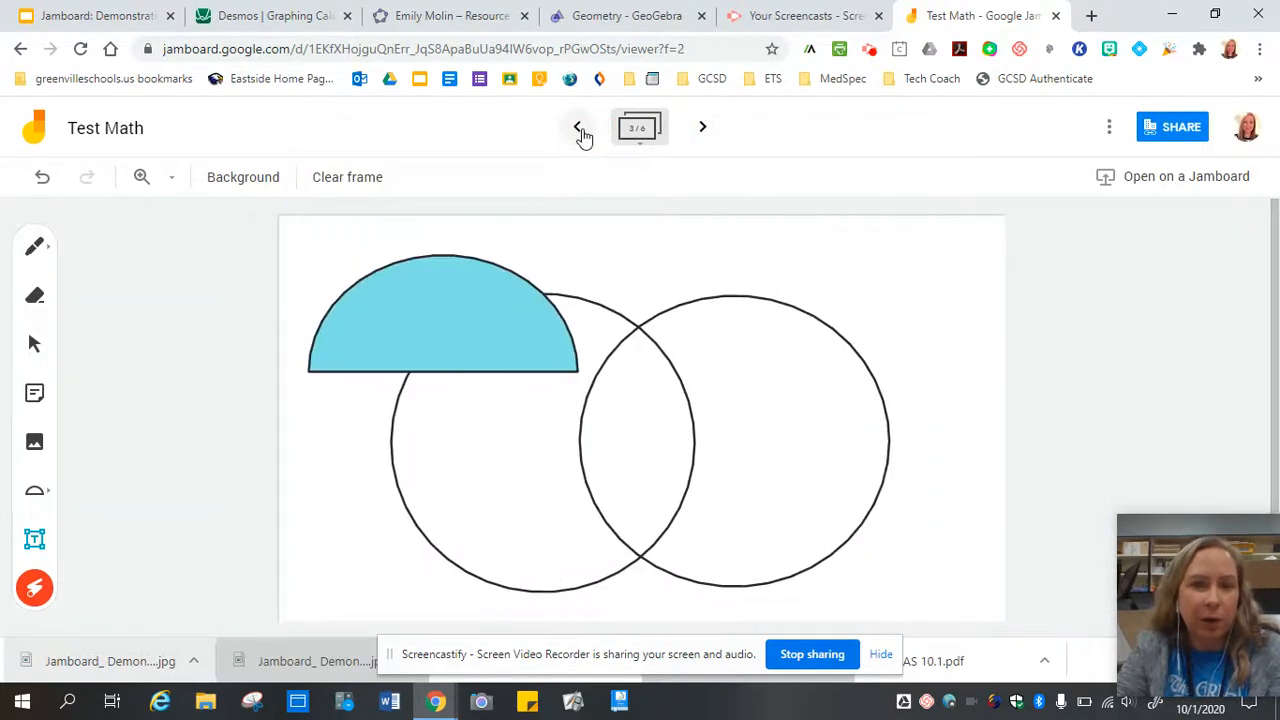
{"action": "left_click", "coordinate": [580, 131]}
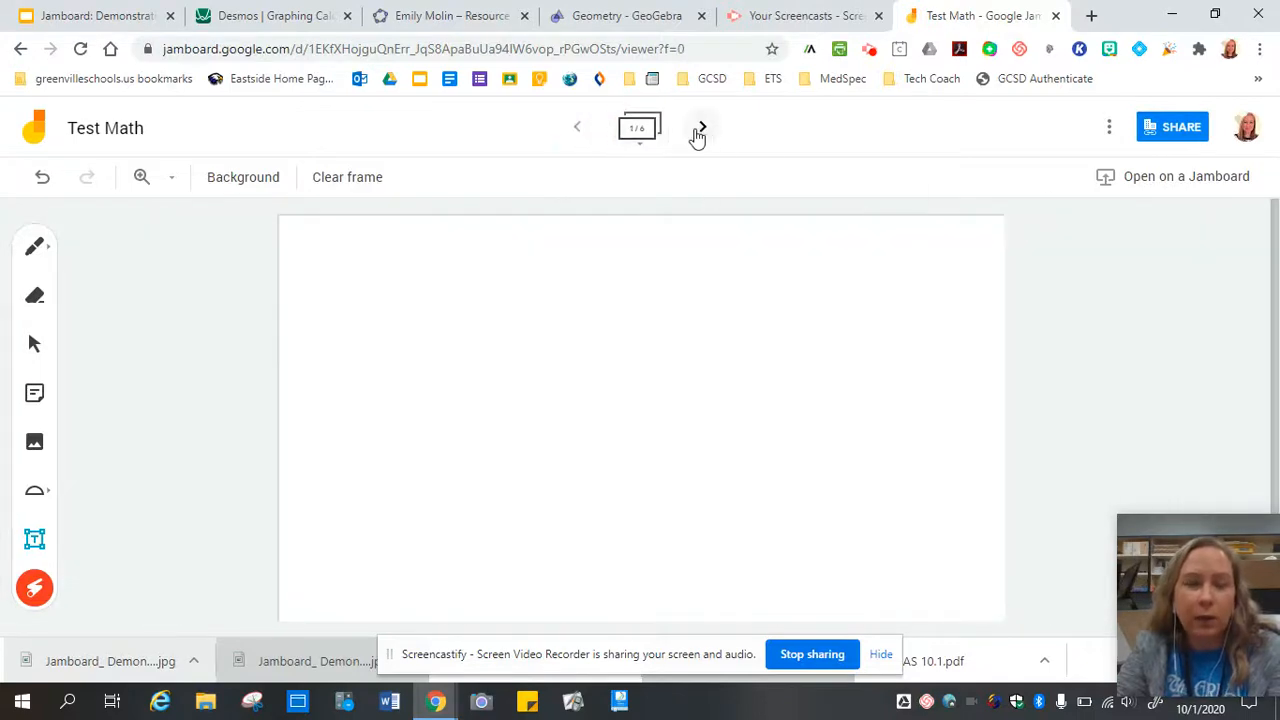
{"action": "left_click", "coordinate": [701, 129]}
{"action": "left_click", "coordinate": [704, 129]}
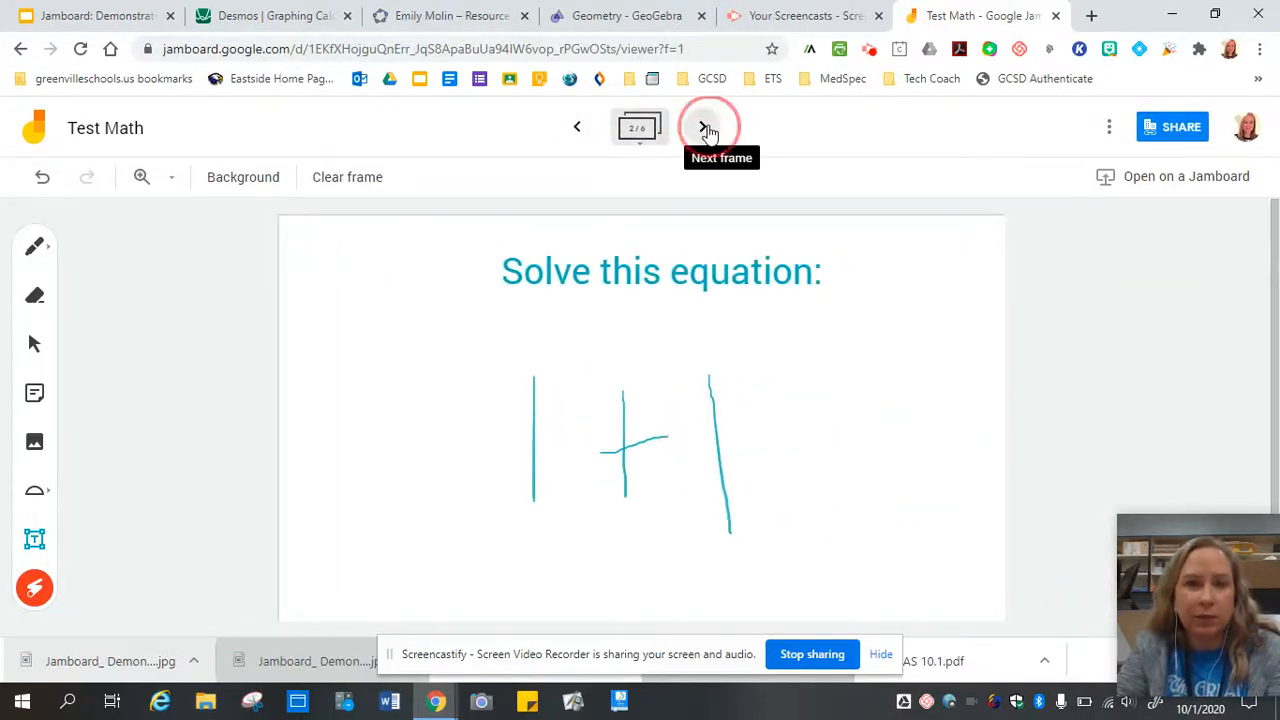
{"action": "left_click", "coordinate": [704, 129]}
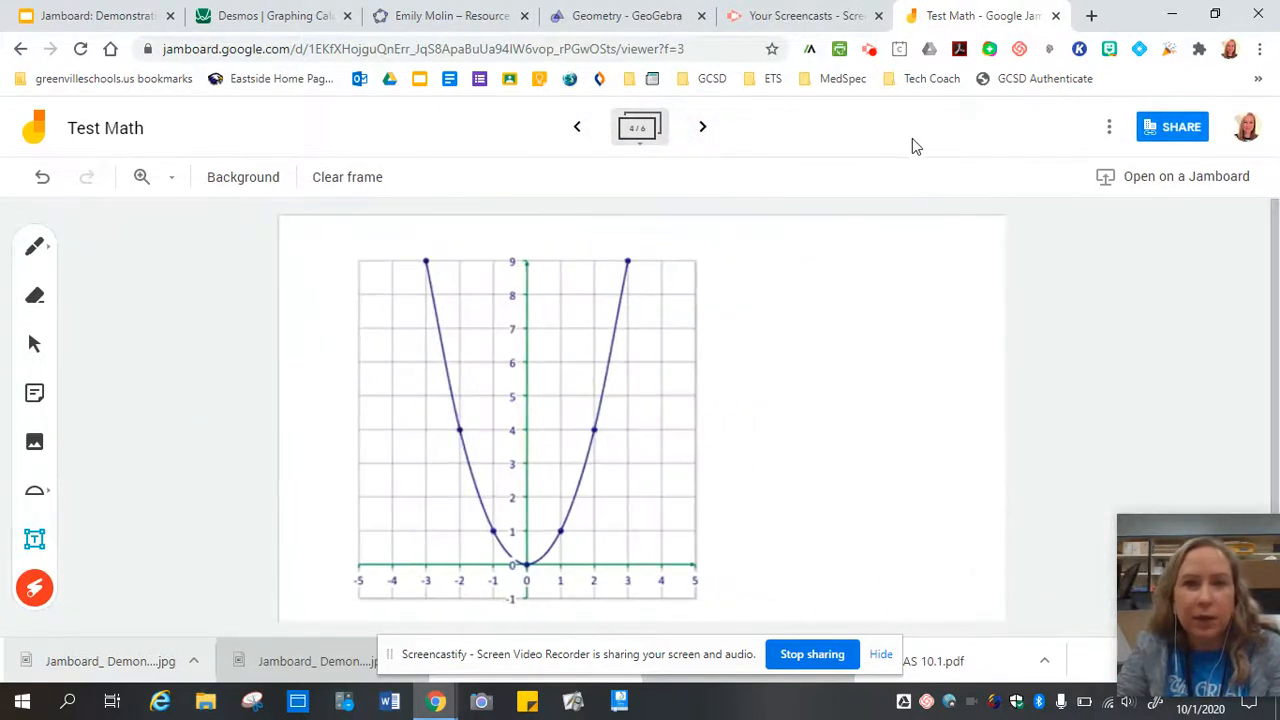
- Open Google Classroom in a new browser tab and go to the classwork of the Copy of Test Class
{"action": "left_click", "coordinate": [1090, 16]}
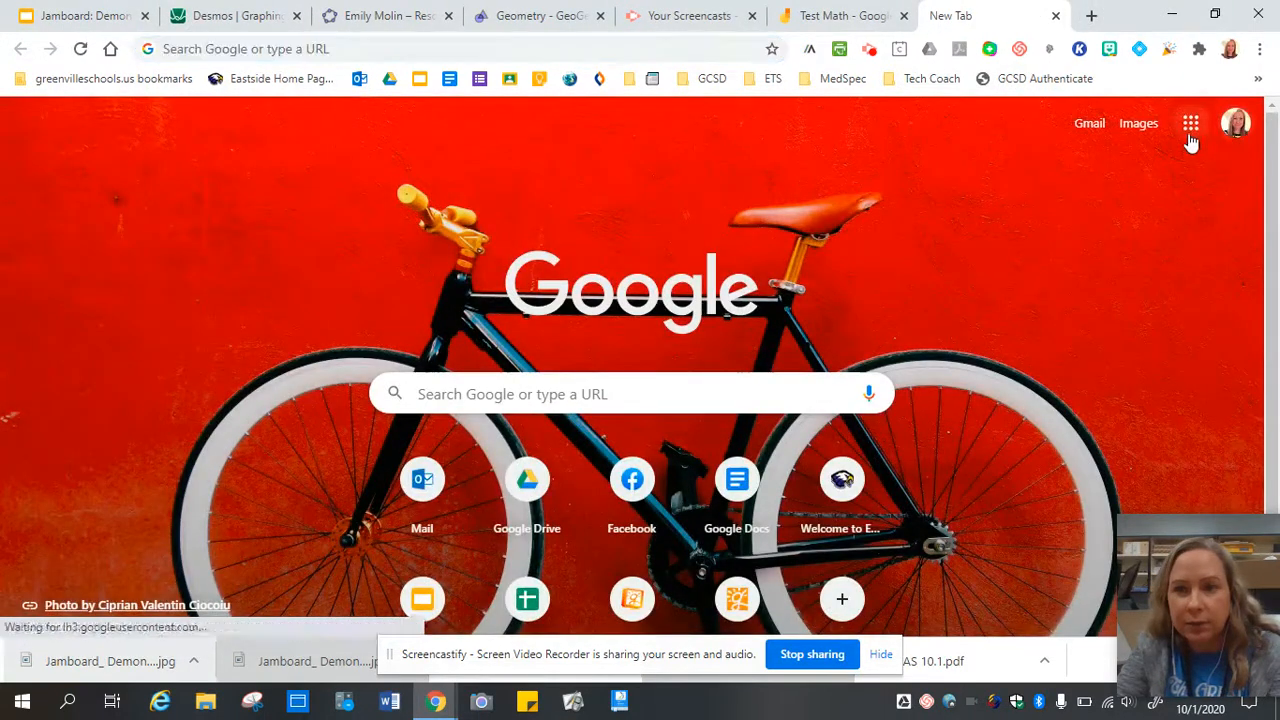
{"action": "left_click", "coordinate": [1191, 138]}
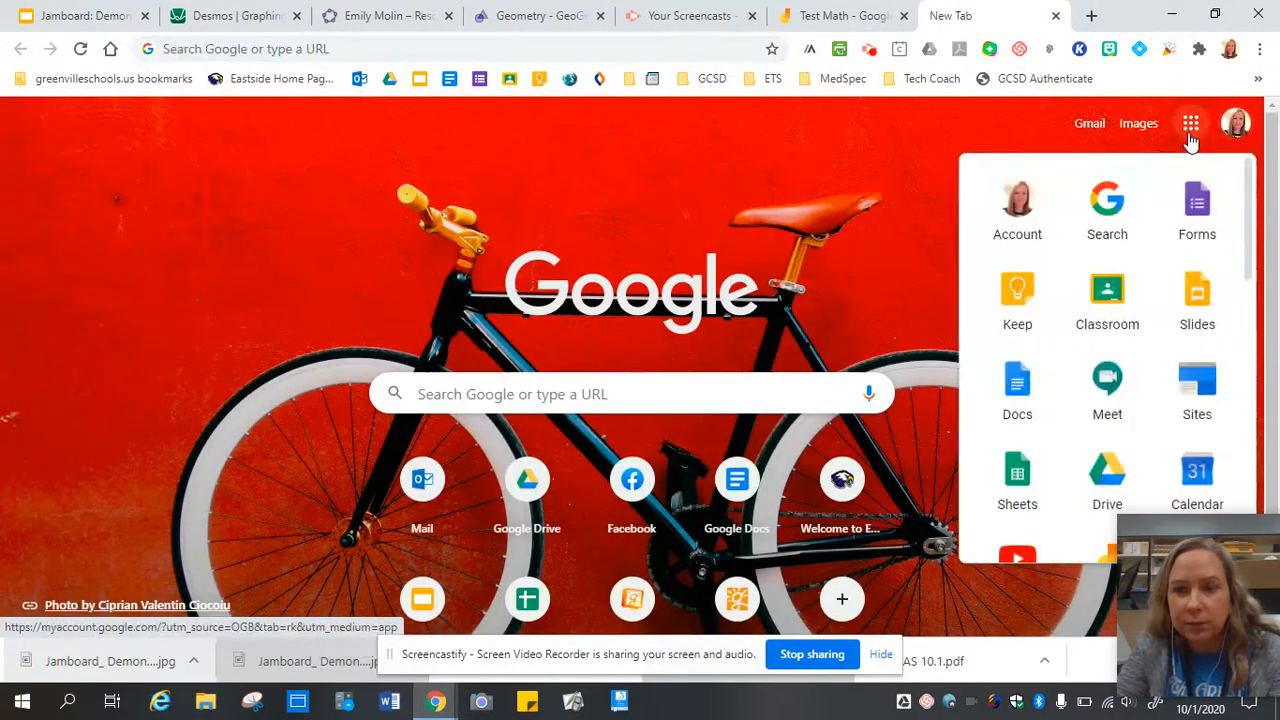
{"action": "left_click", "coordinate": [1134, 303]}
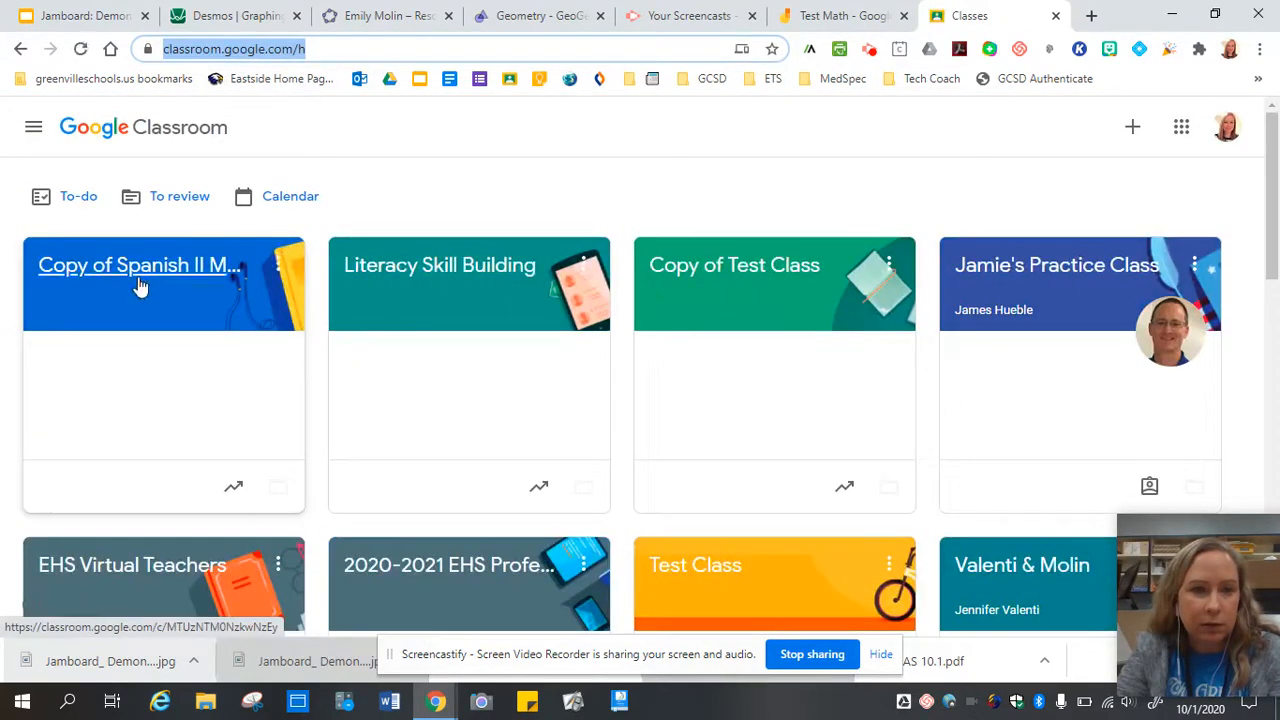
{"action": "left_click", "coordinate": [767, 275]}
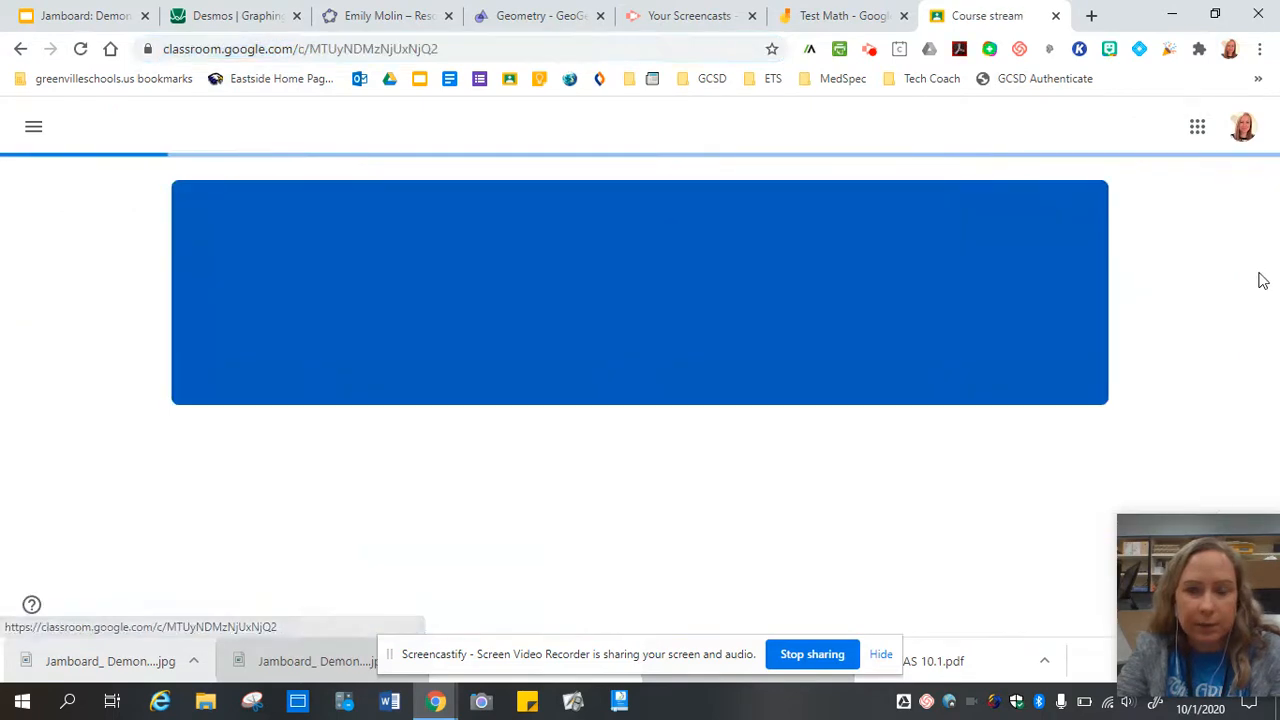
{"action": "left_click", "coordinate": [594, 145]}
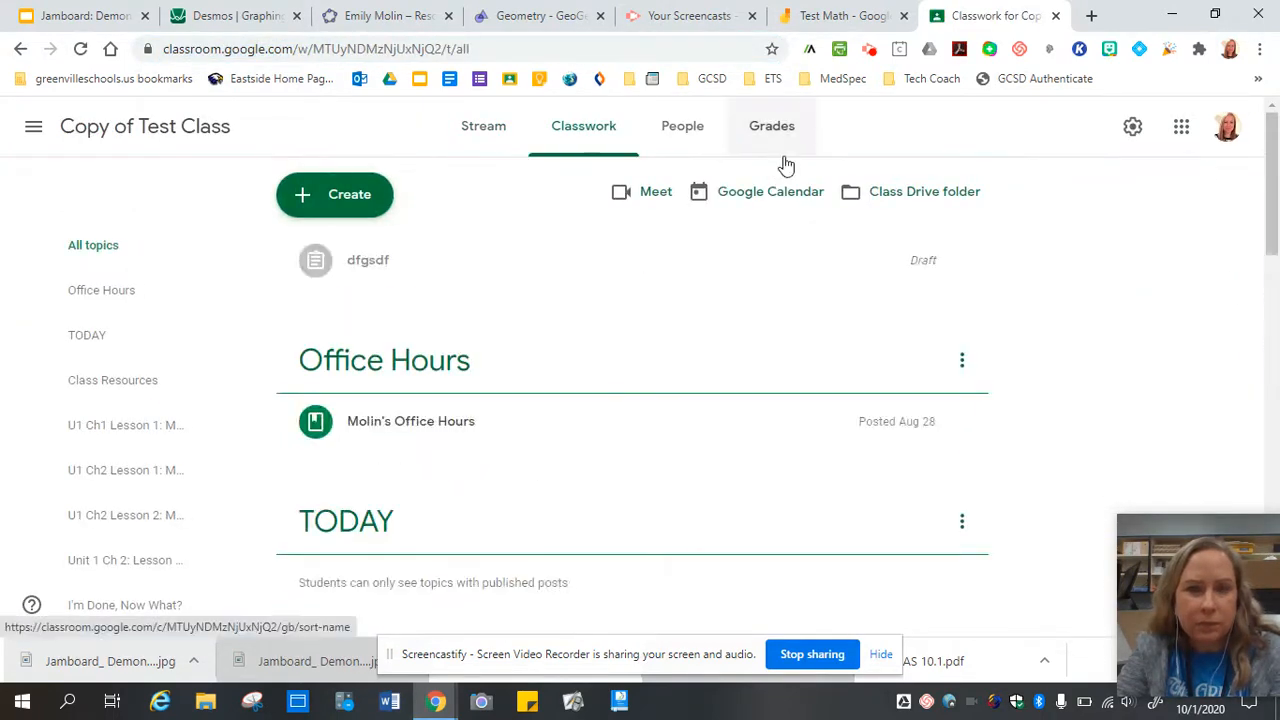
- Create a new assignment titled "Math Problems Sept 28-Oct1"
{"action": "left_click", "coordinate": [346, 194]}
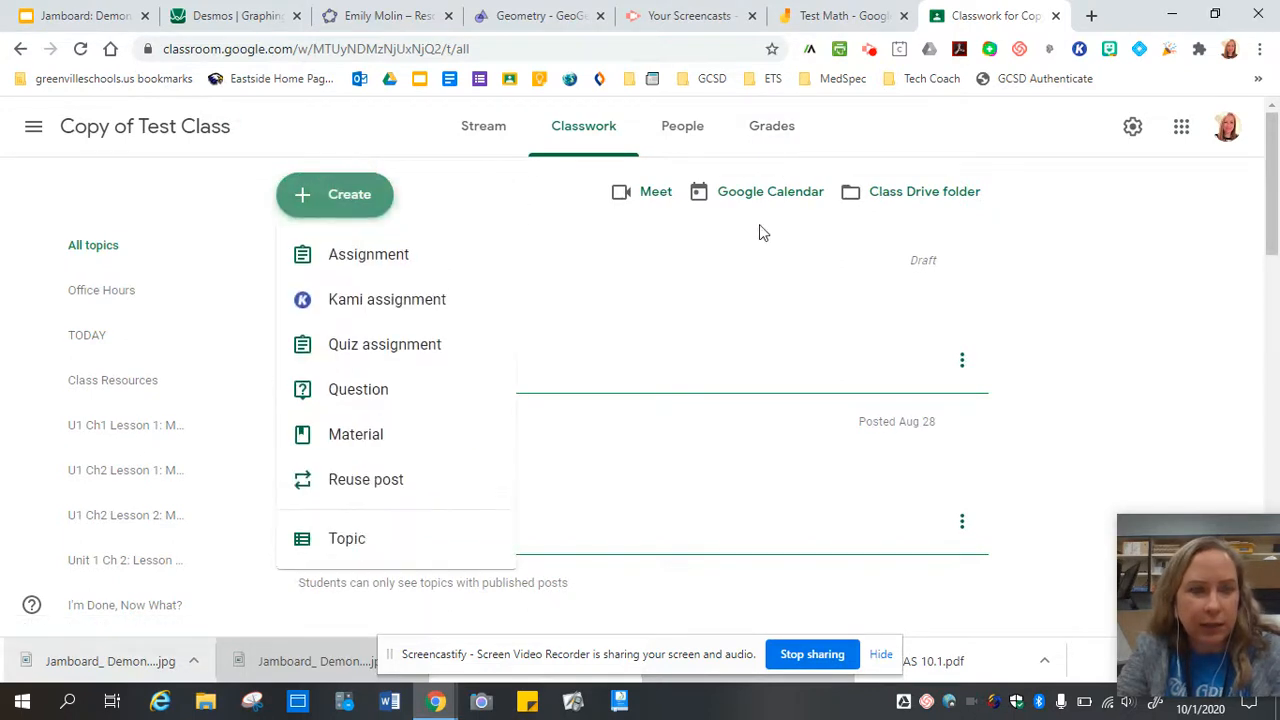
{"action": "left_click", "coordinate": [398, 262]}
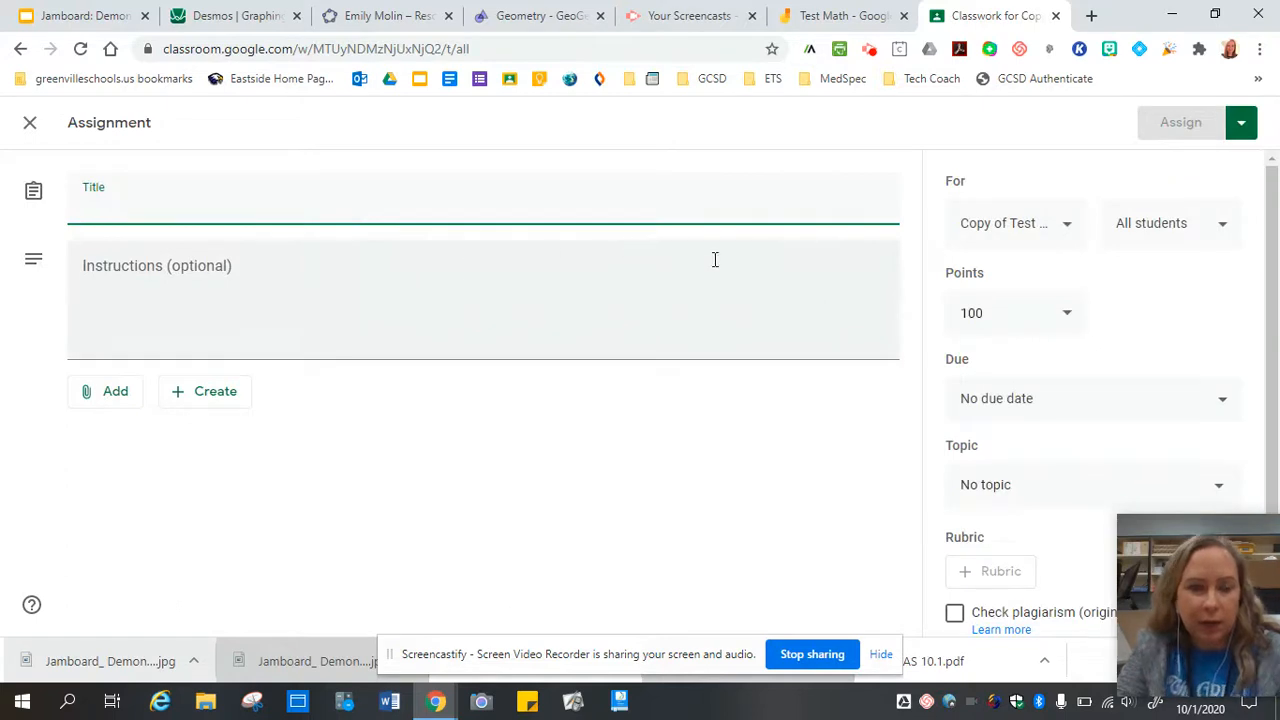
{"action": "type", "text": "Mt"}
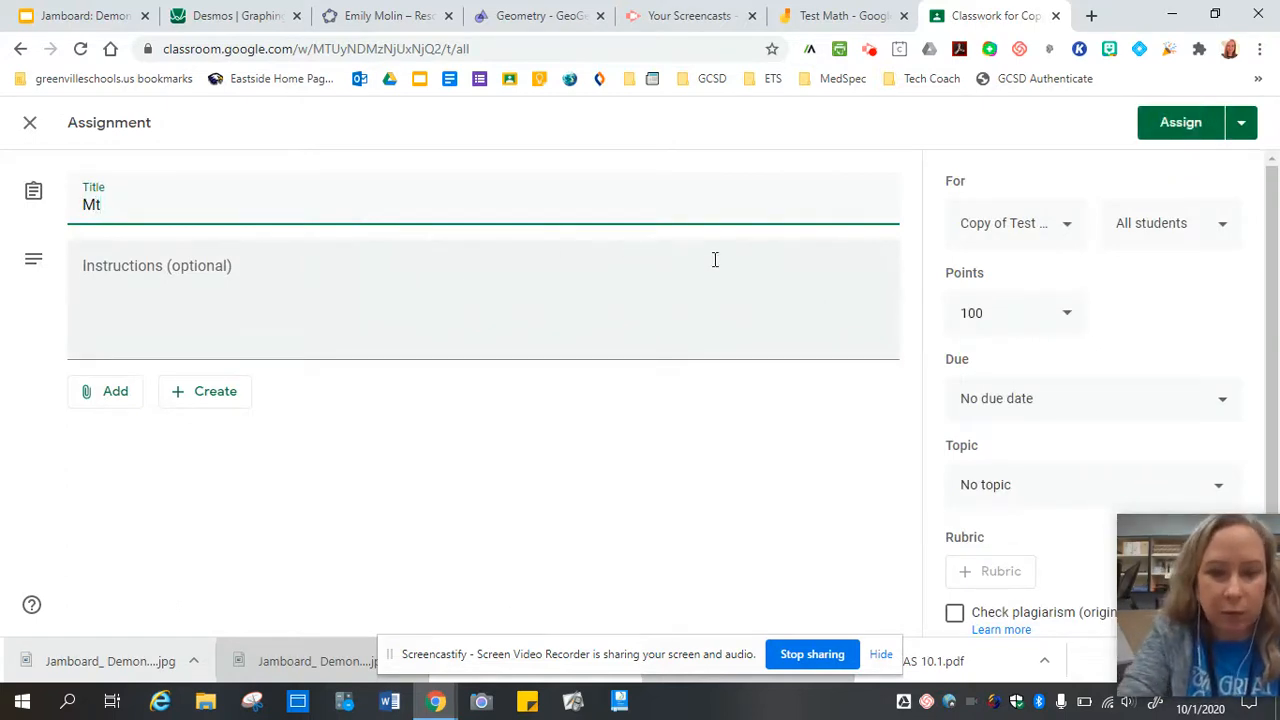
{"action": "type", "text": "ath Pr"}
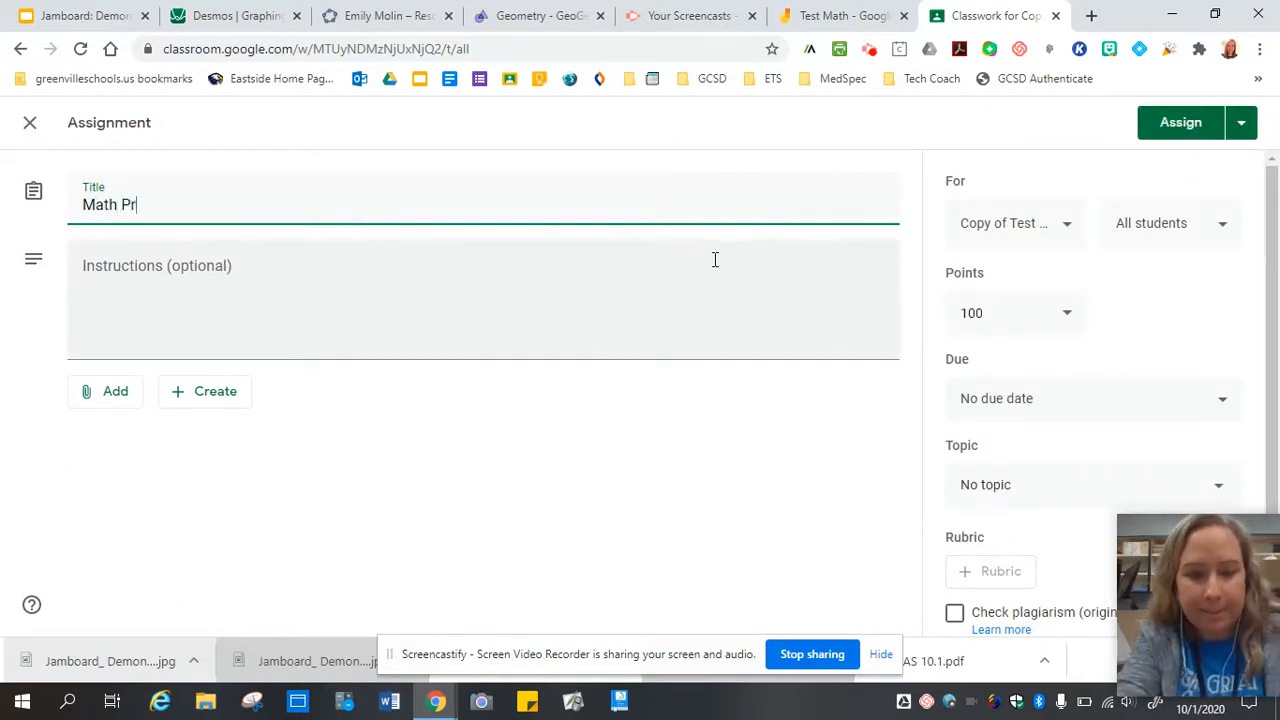
{"action": "type", "text": "oblems Spet 28-"}
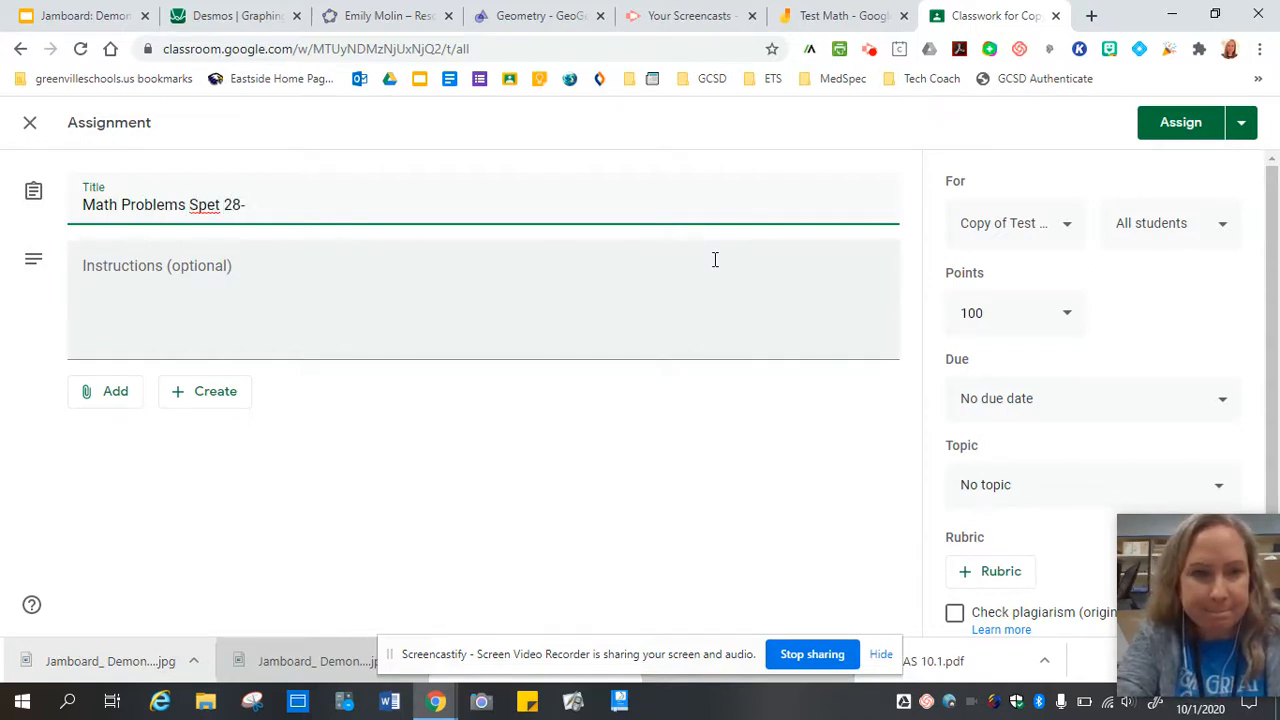
{"action": "key", "text": "BackSpace"}
{"action": "key", "text": "BackSpace"}
{"action": "key", "text": "BackSpace"}
{"action": "key", "text": "BackSpace"}
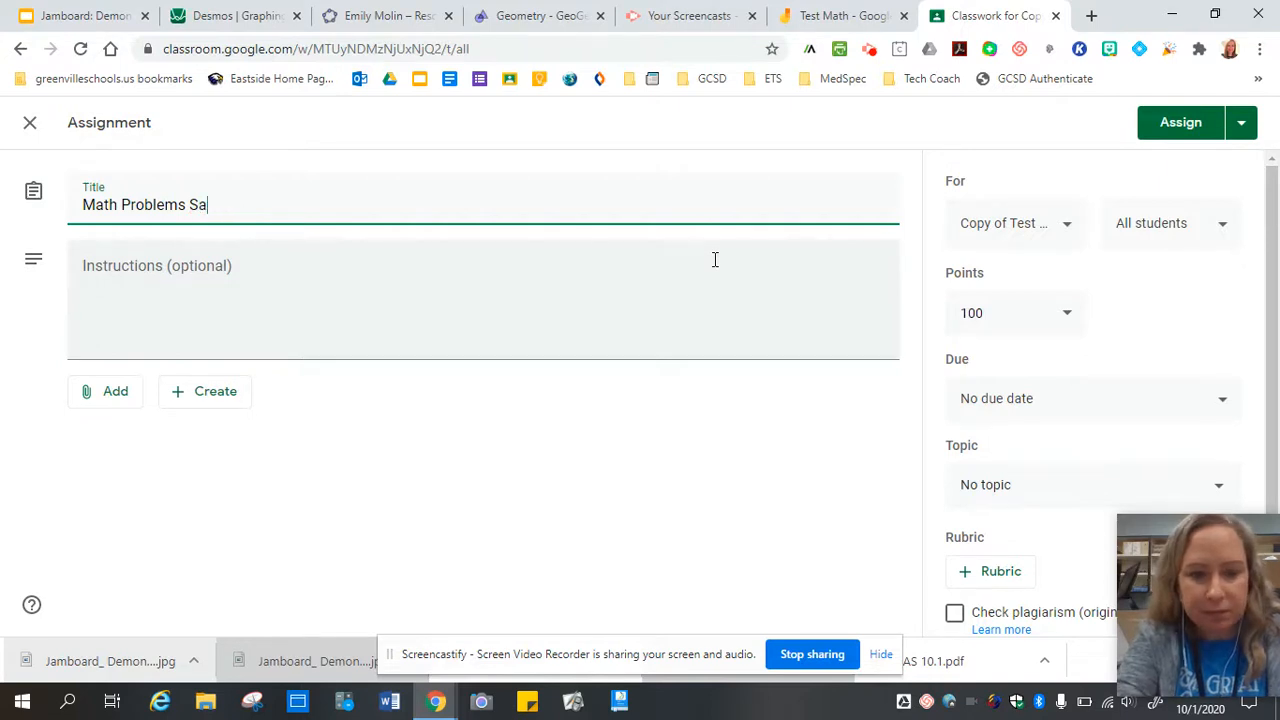
{"action": "type", "text": "ept 28-Oct1"}
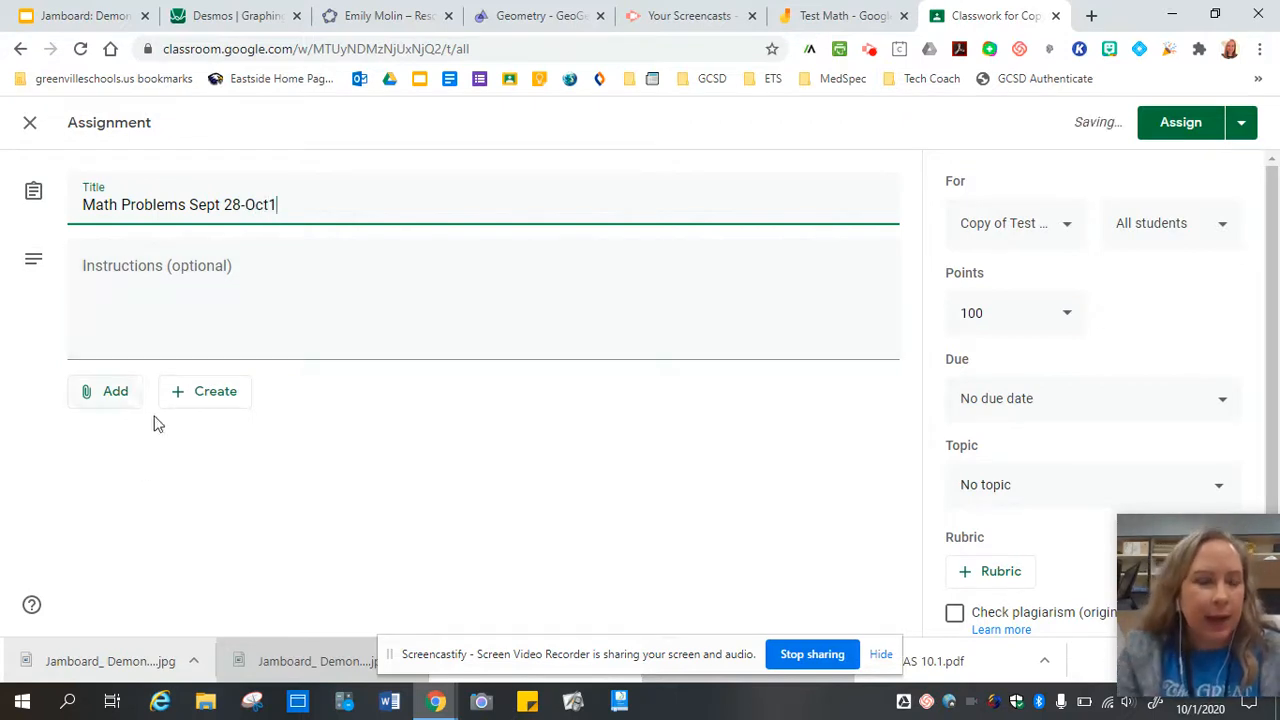
- Enter the assignment instructions "Work on these this week!"
{"action": "left_click", "coordinate": [290, 269]}
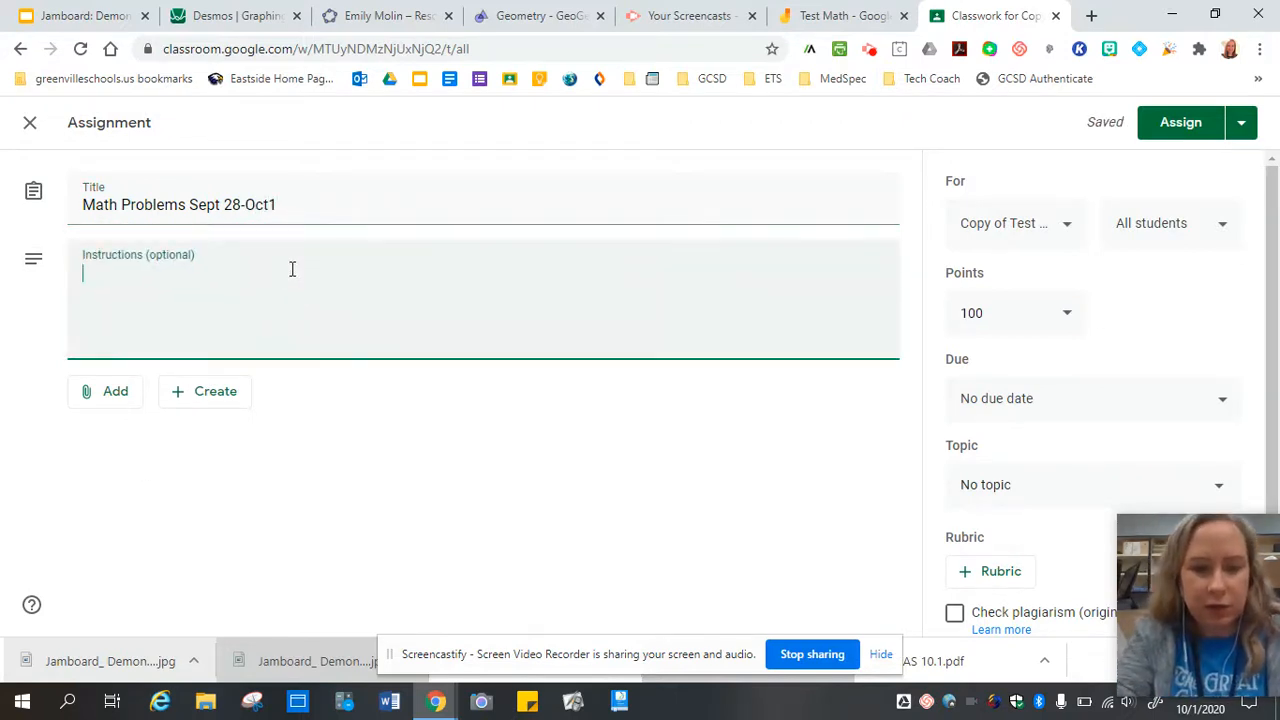
{"action": "type", "text": "Work on t"}
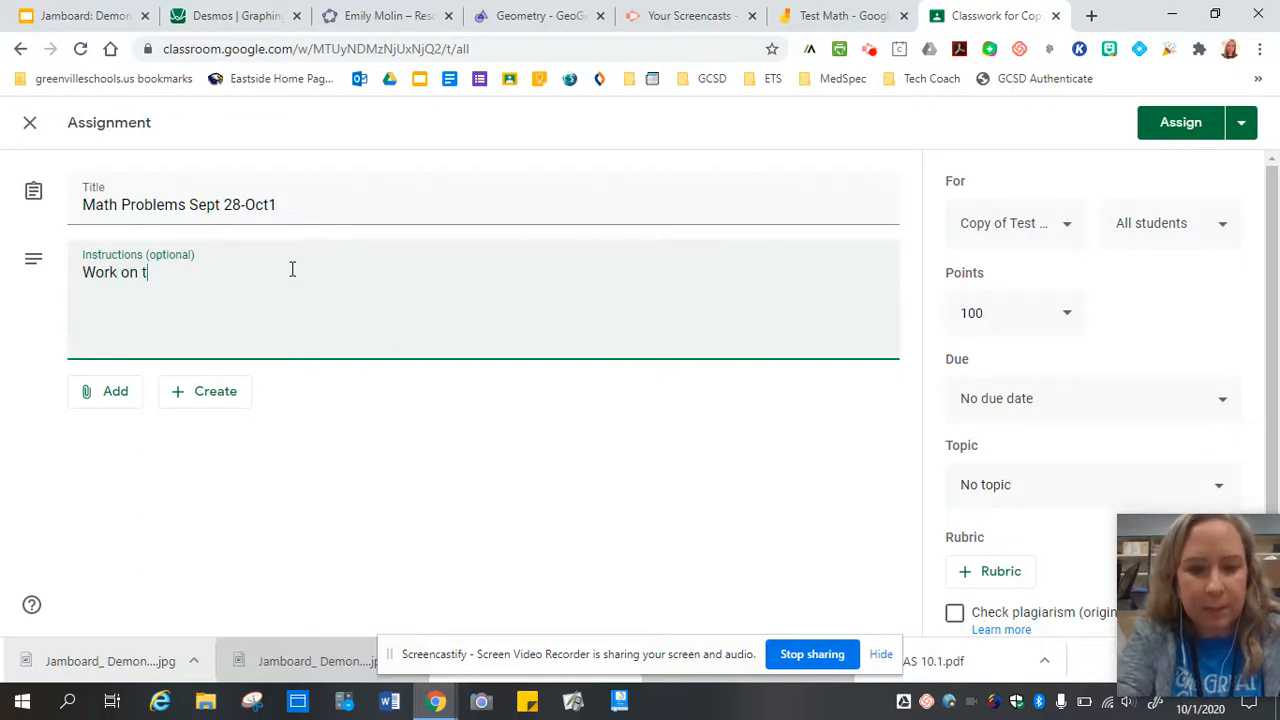
{"action": "type", "text": "hese this week!"}
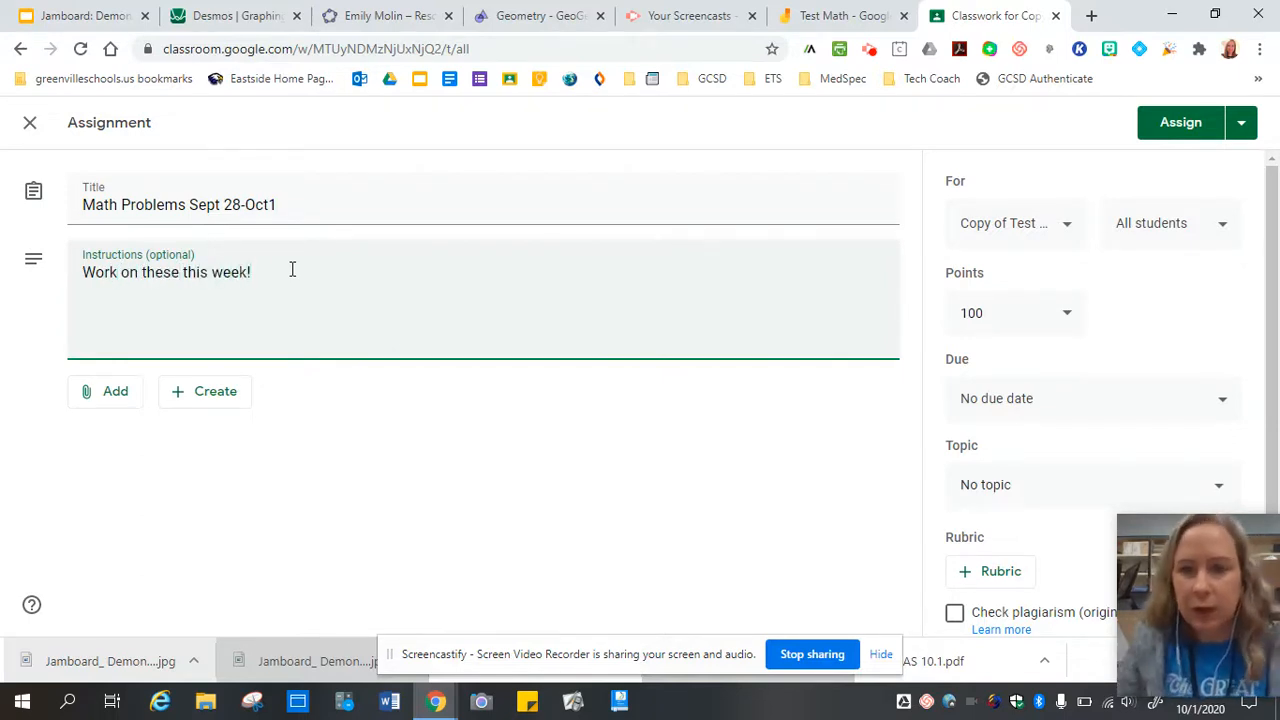
- Set the assignment's due date to Oct 1, 2020, and view the topic choices while keeping No topic
{"action": "left_click", "coordinate": [1087, 398]}
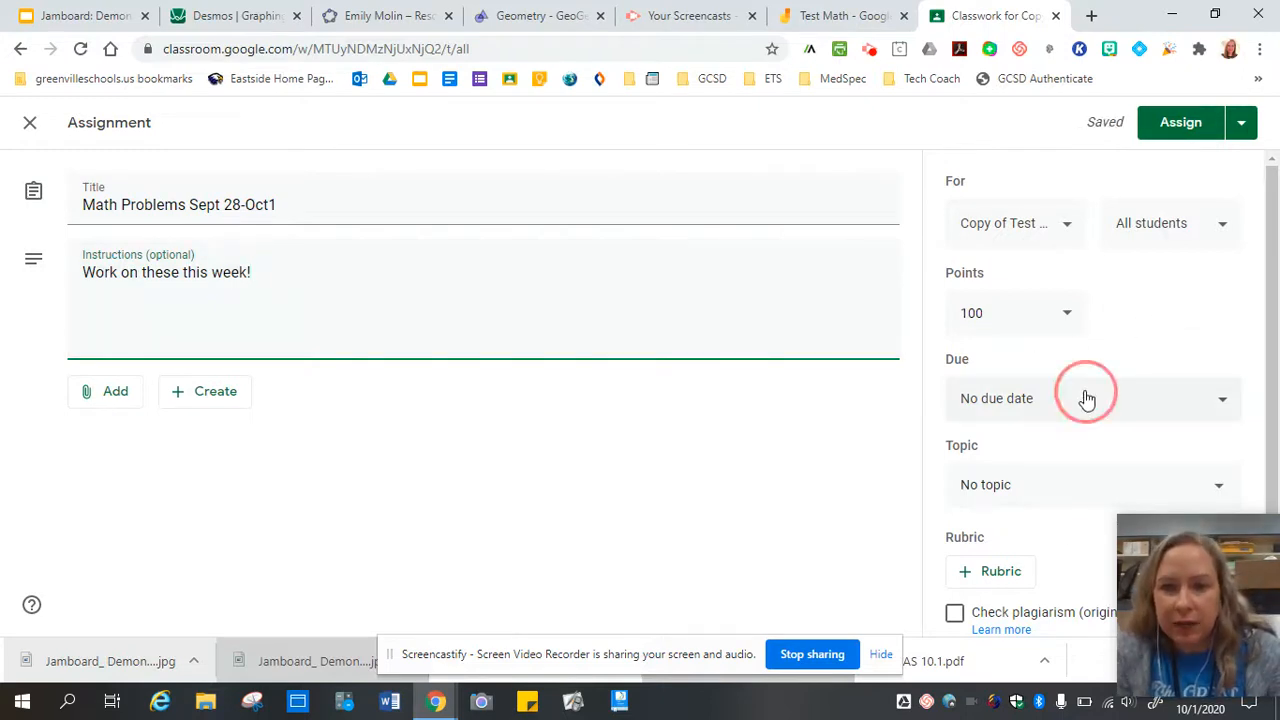
{"action": "left_click", "coordinate": [1049, 483]}
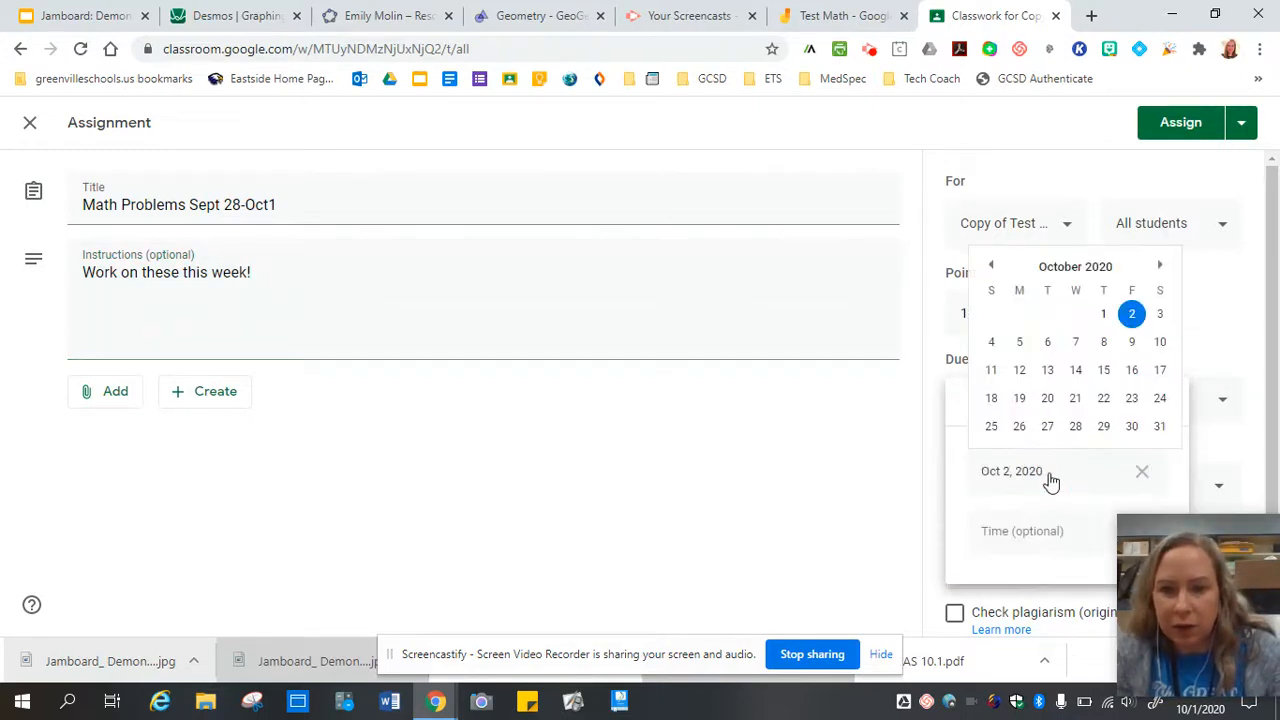
{"action": "left_click", "coordinate": [1103, 315]}
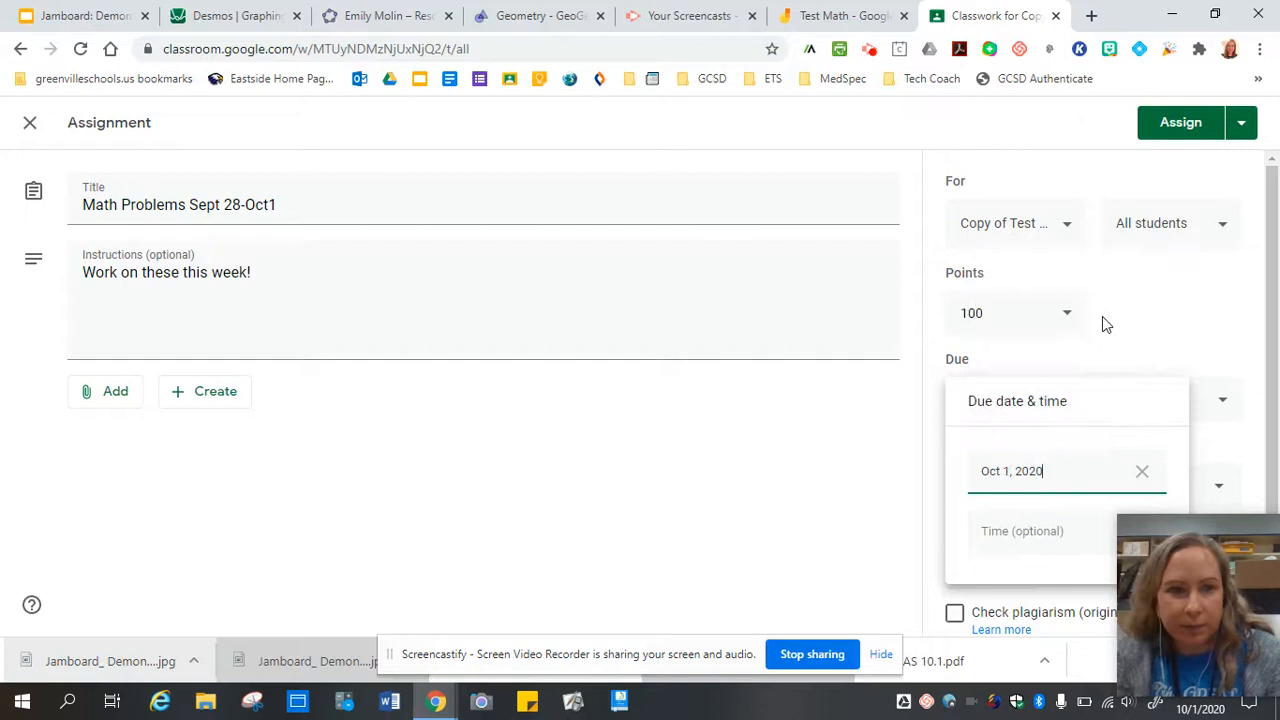
{"action": "left_click", "coordinate": [723, 499]}
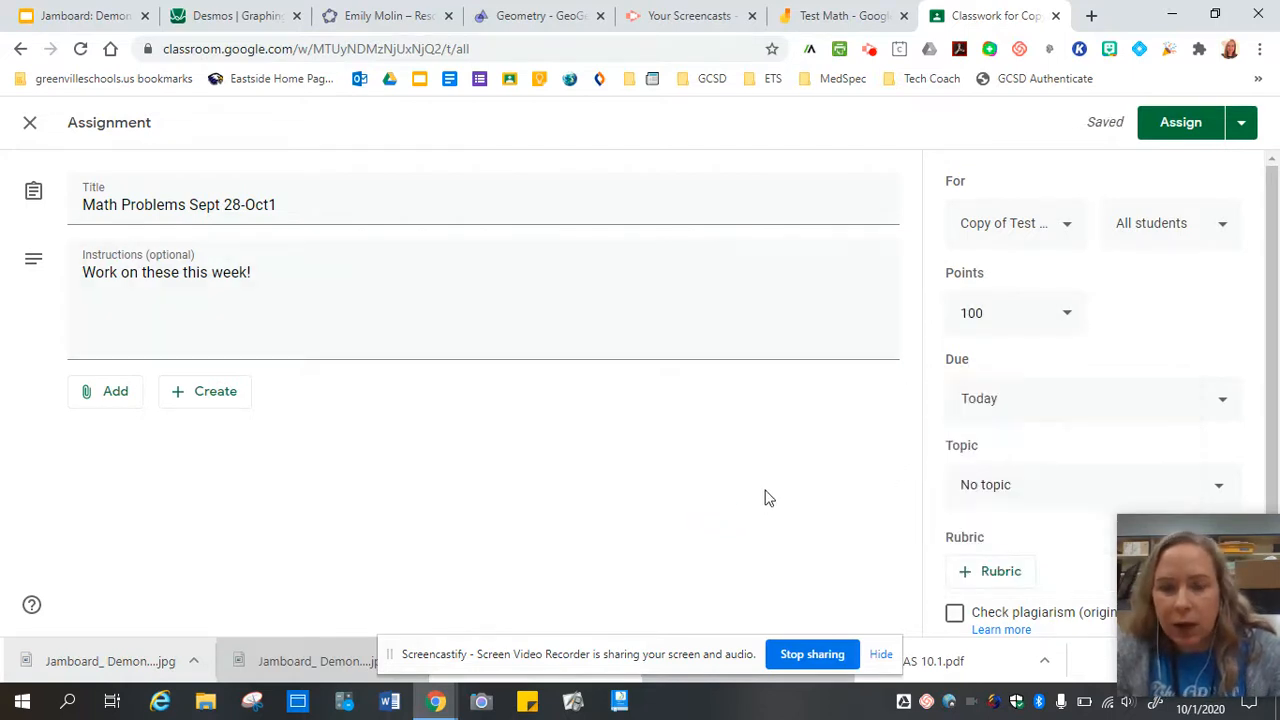
{"action": "left_click", "coordinate": [998, 496]}
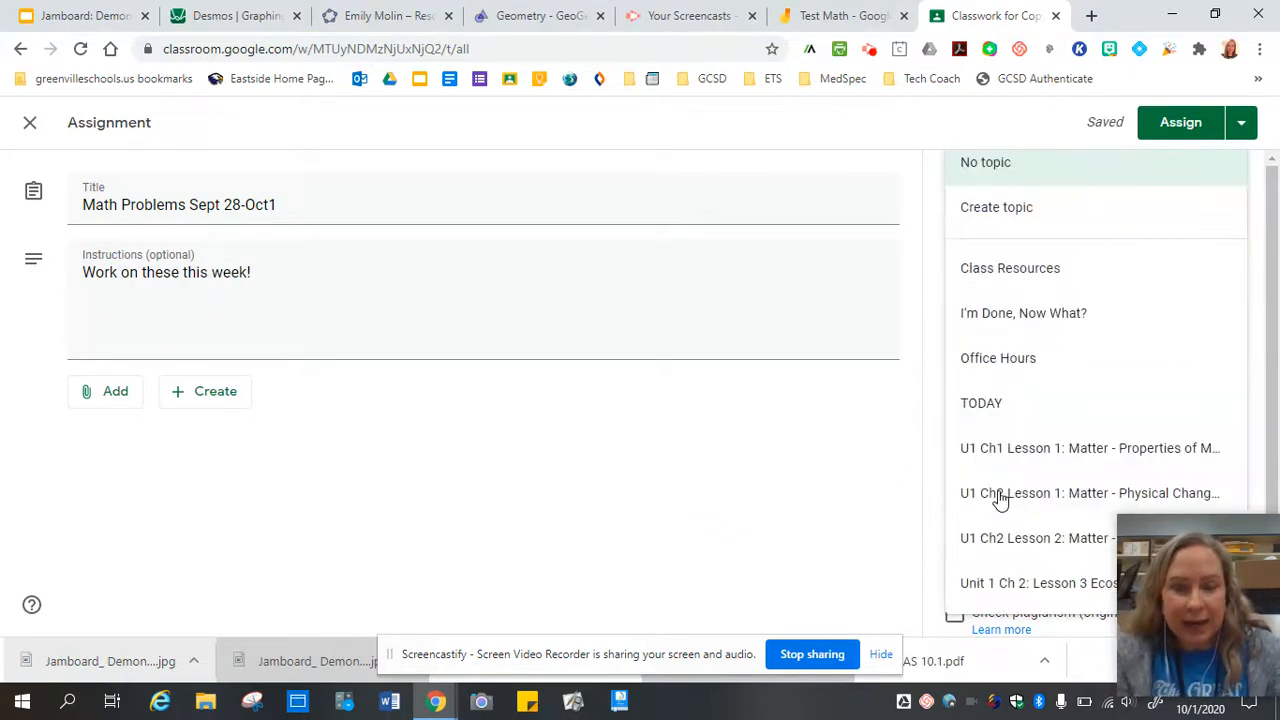
{"action": "left_click", "coordinate": [836, 438]}
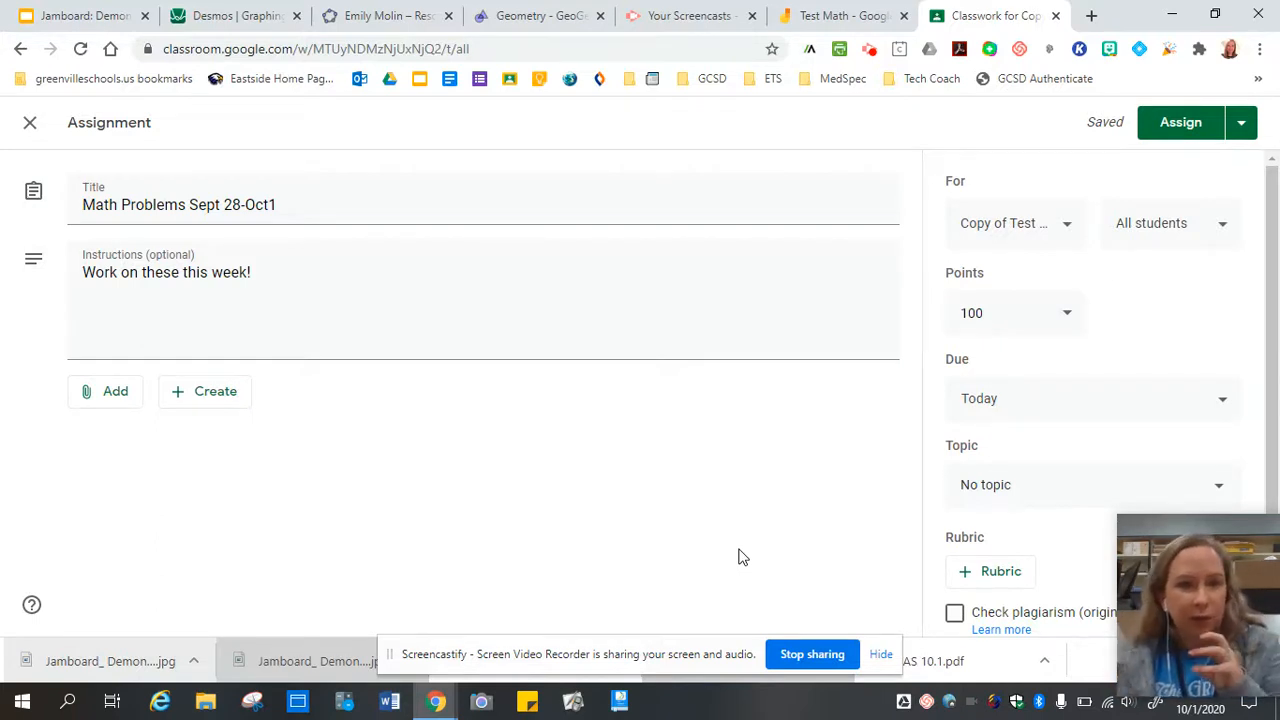
- Attach the Test Math jam from Google Drive to the assignment
{"action": "left_click", "coordinate": [110, 394]}
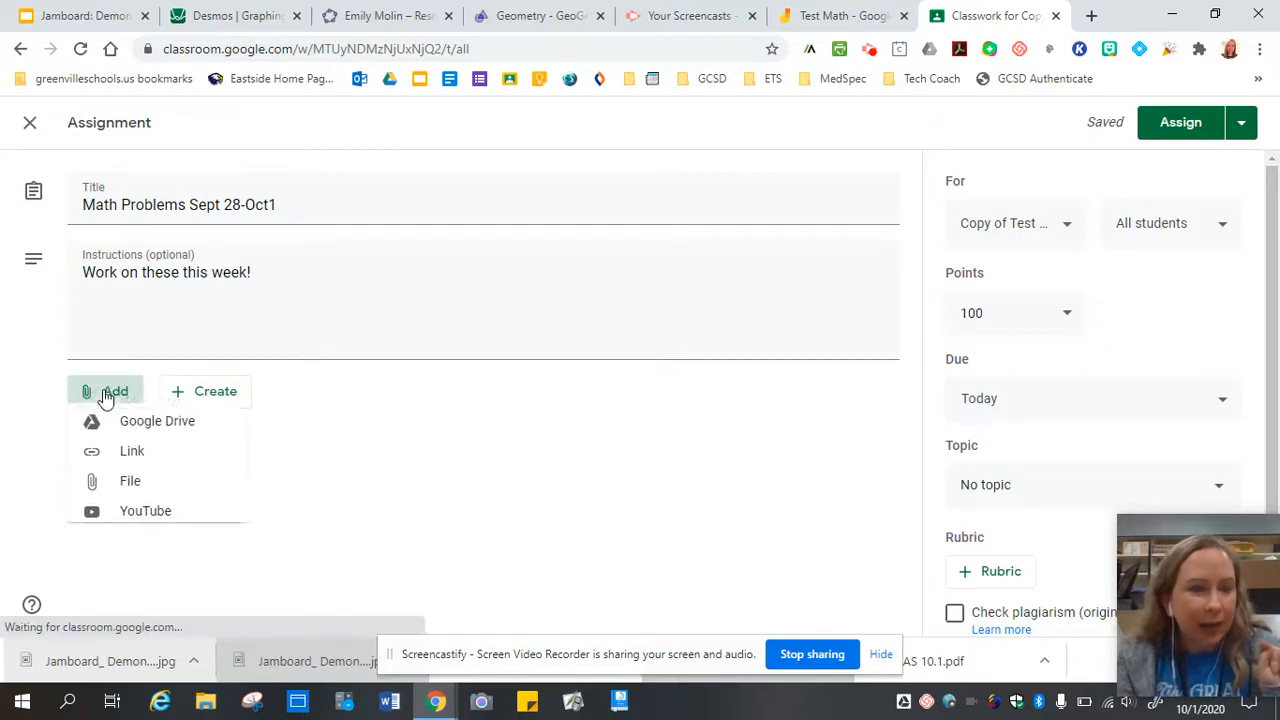
{"action": "left_click", "coordinate": [152, 430]}
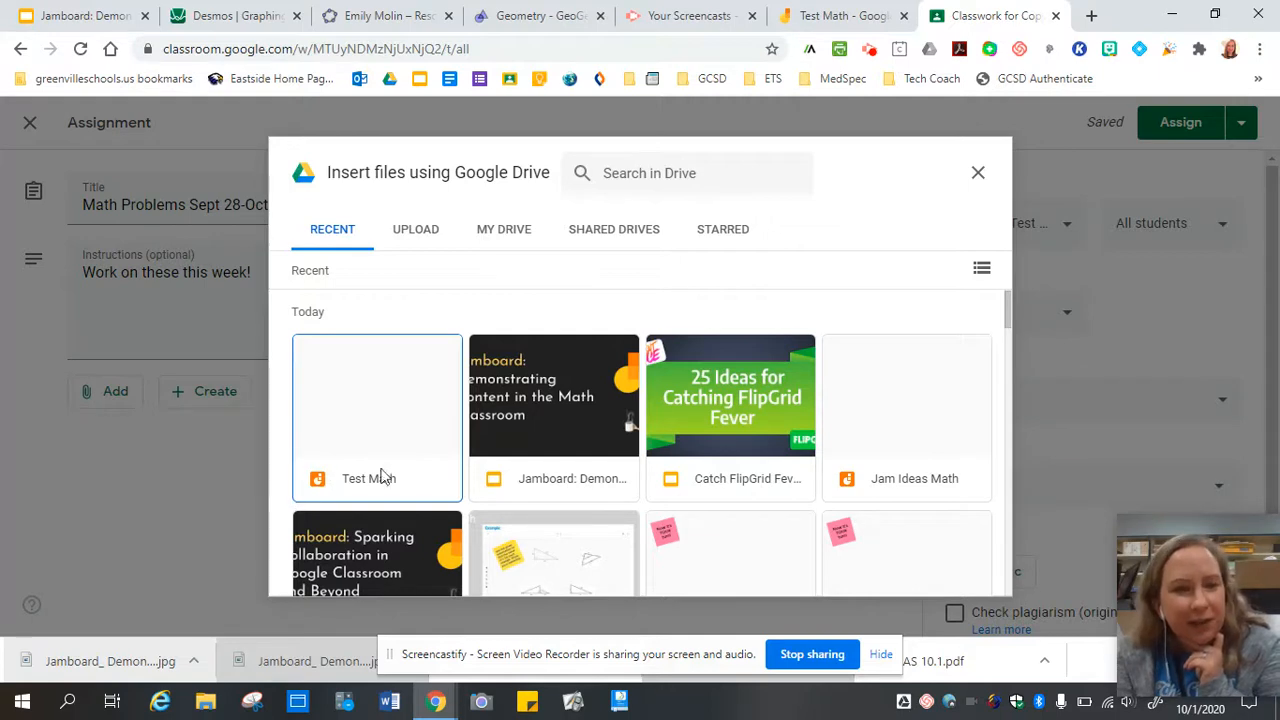
{"action": "left_click", "coordinate": [402, 420]}
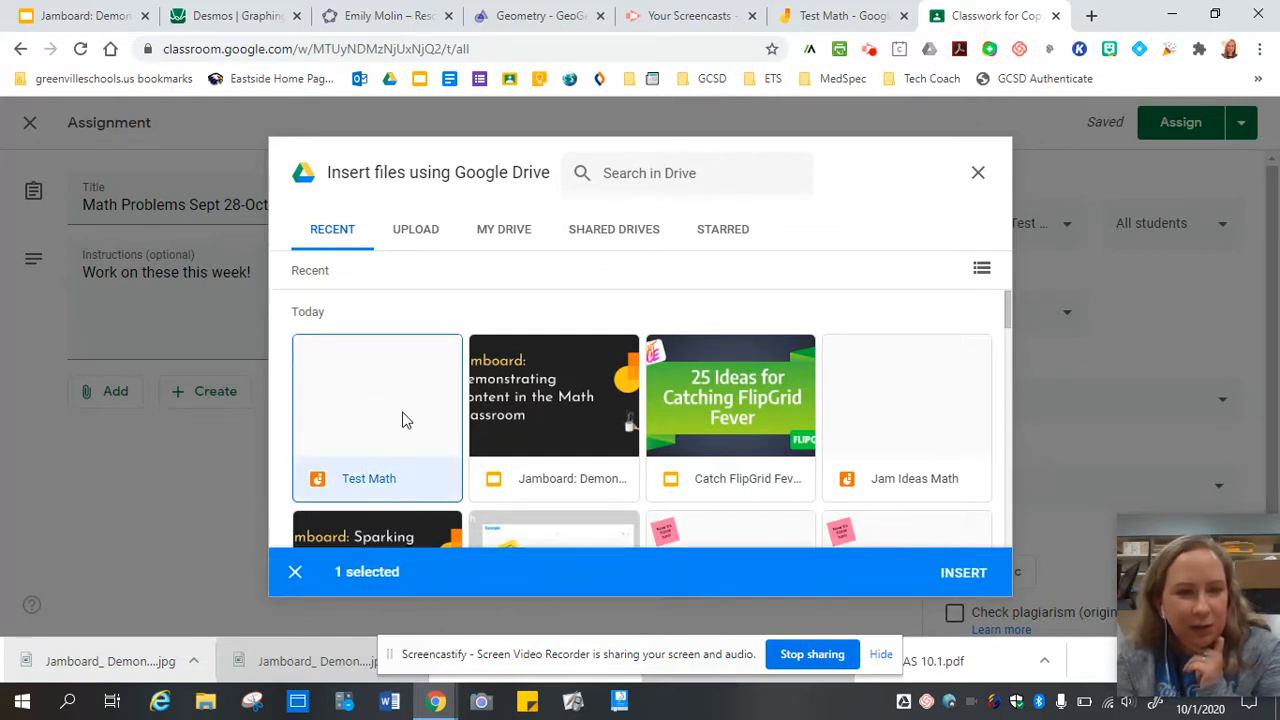
{"action": "left_click", "coordinate": [976, 580]}
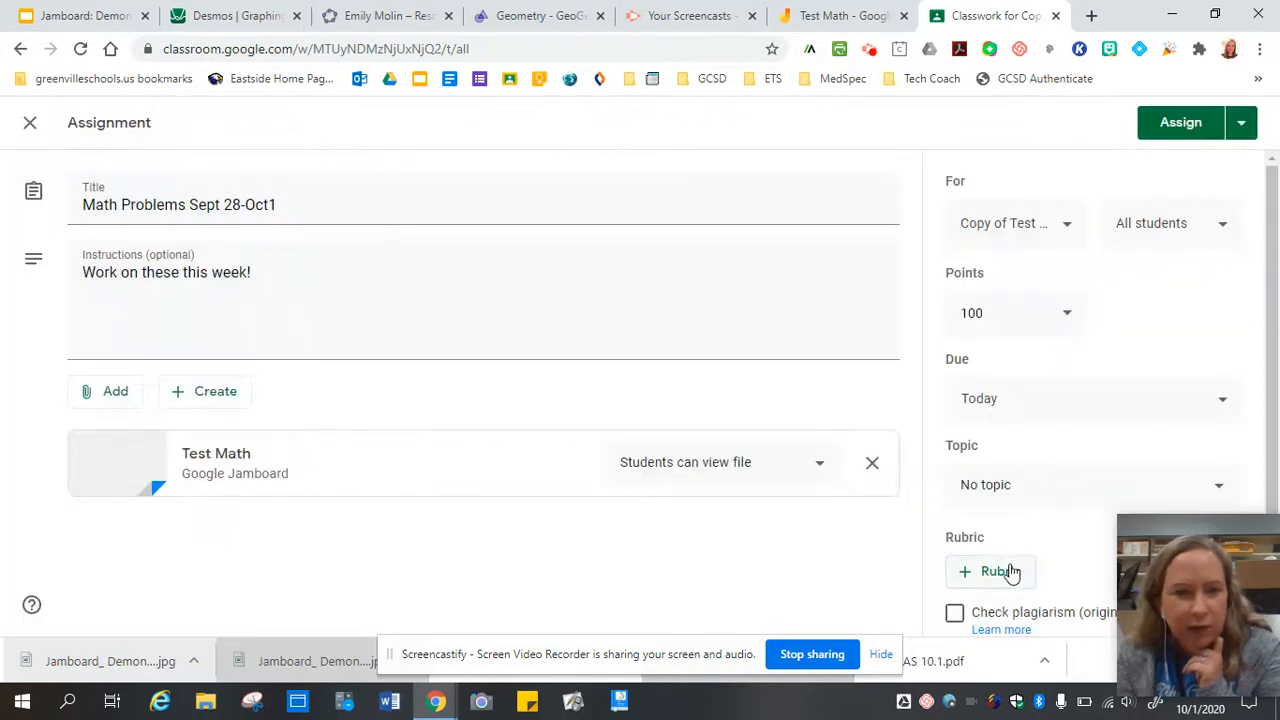
- Set the attached jam to "Make a copy for each student" and assign the assignment
{"action": "left_click", "coordinate": [821, 466]}
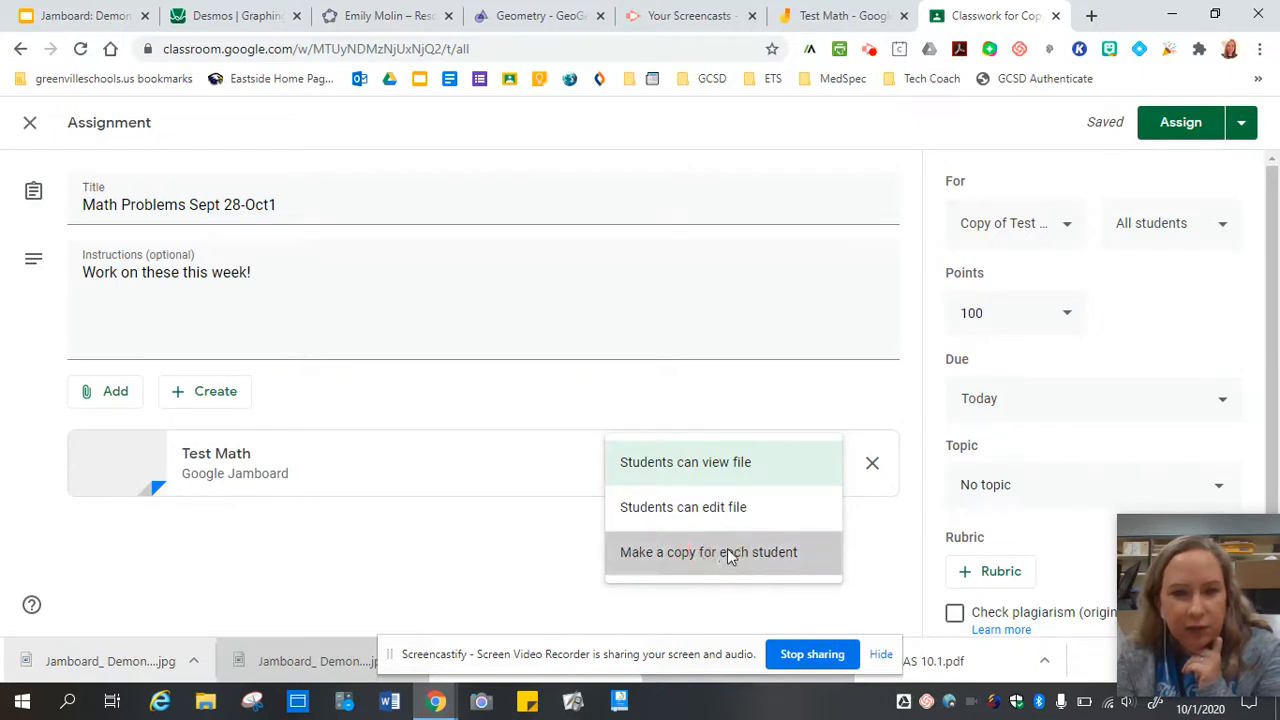
{"action": "left_click", "coordinate": [728, 553]}
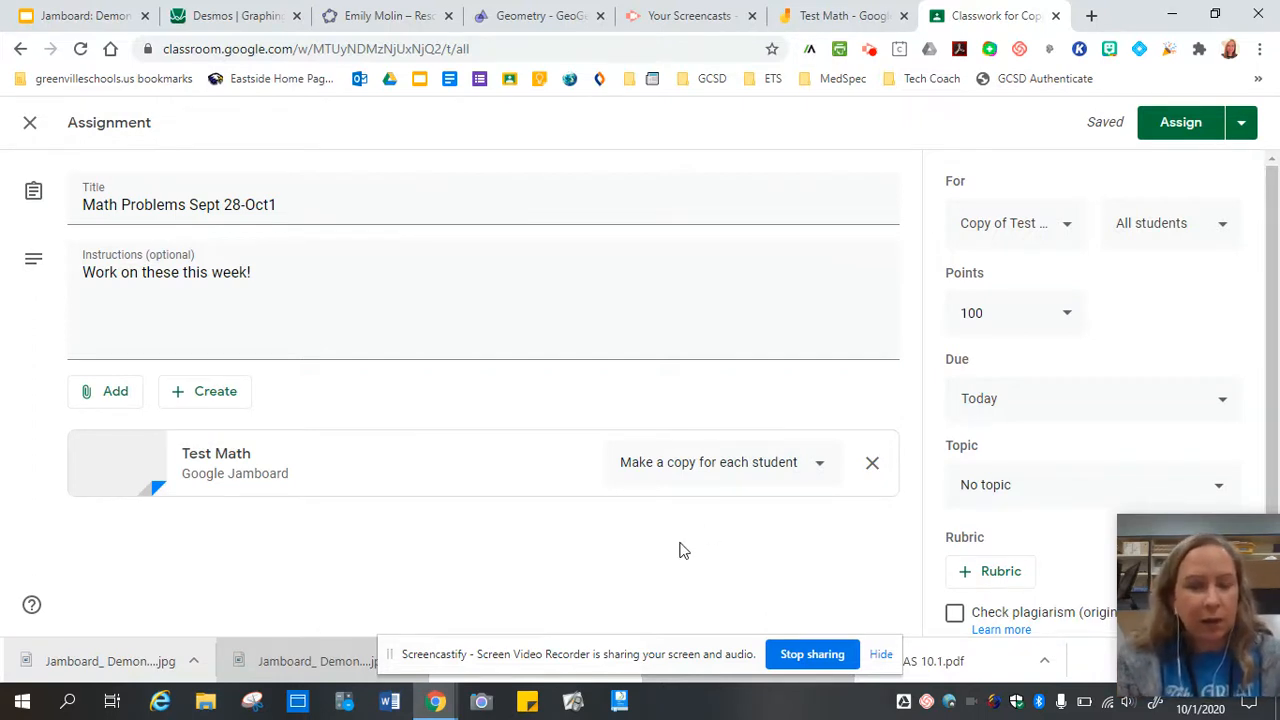
{"action": "left_click", "coordinate": [1175, 122]}
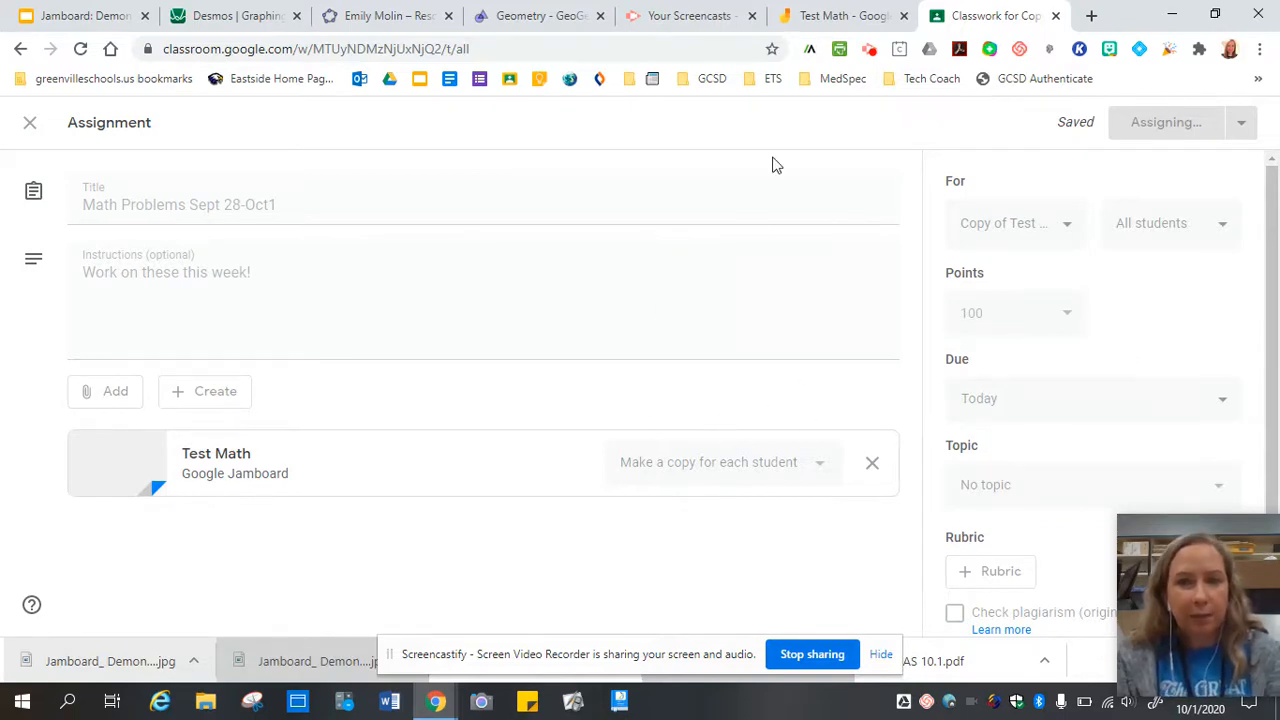
- Return to the Test Math jam, go back through its frames to the "Solve this equation:" frame and view the image insertion options
{"action": "left_click", "coordinate": [829, 16]}
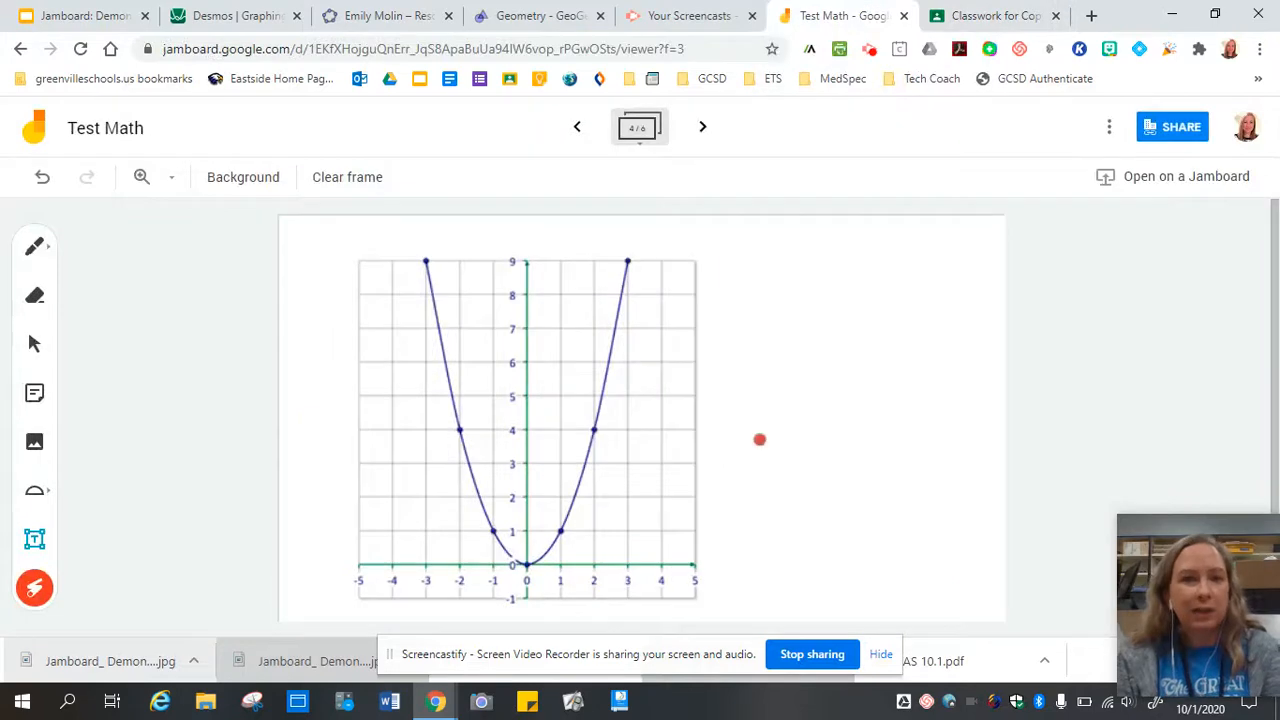
{"action": "left_click", "coordinate": [576, 128]}
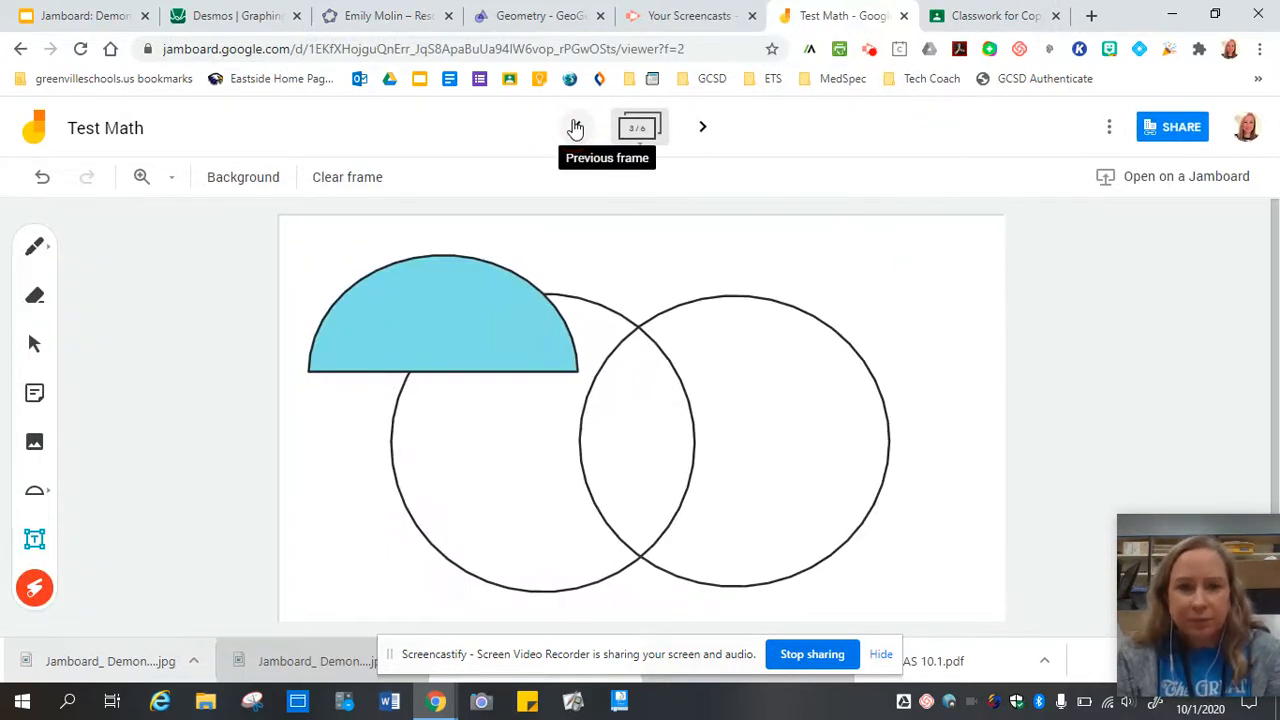
{"action": "left_click", "coordinate": [576, 128]}
{"action": "left_click", "coordinate": [576, 128]}
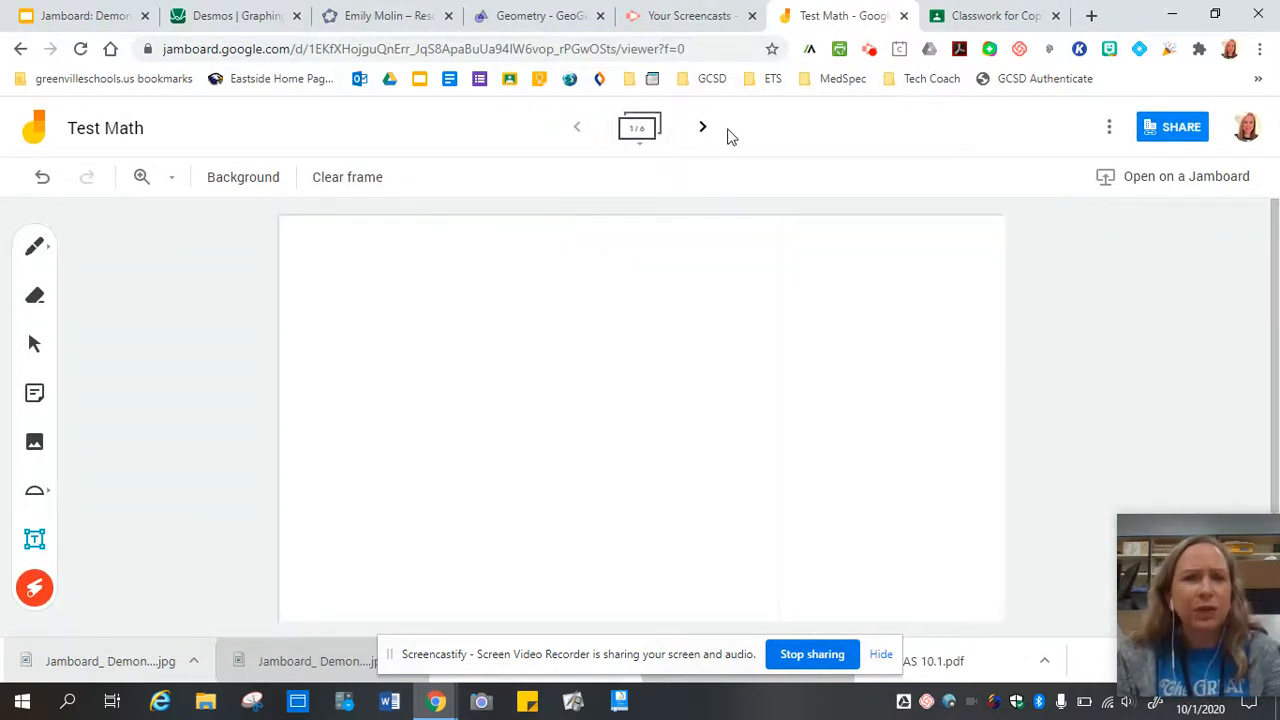
{"action": "left_click", "coordinate": [699, 130]}
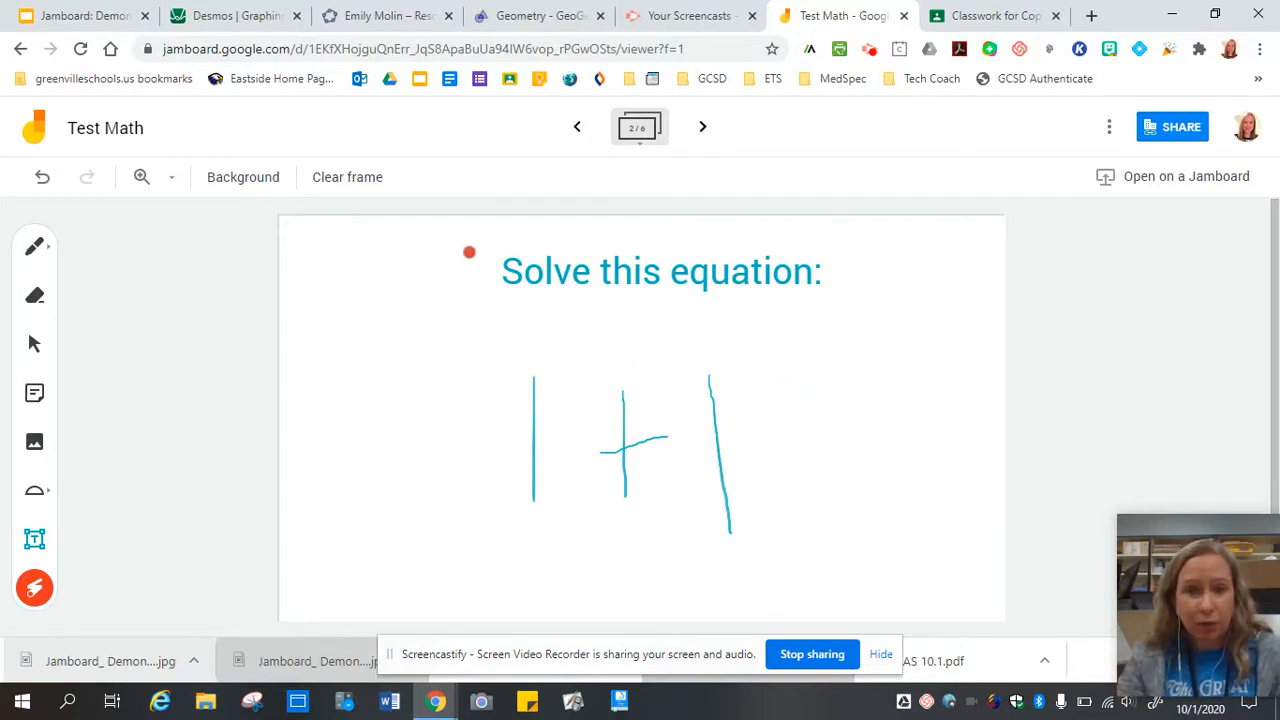
{"action": "left_click", "coordinate": [34, 441]}
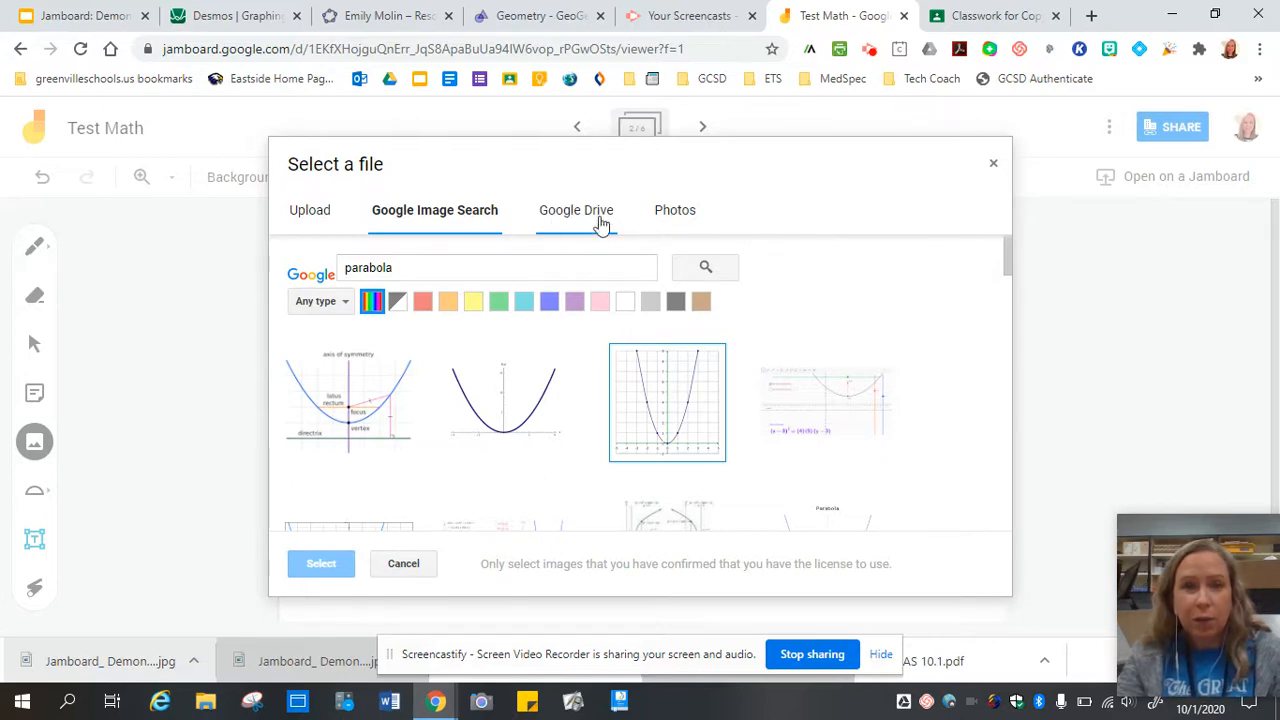
{"action": "left_click", "coordinate": [993, 166]}
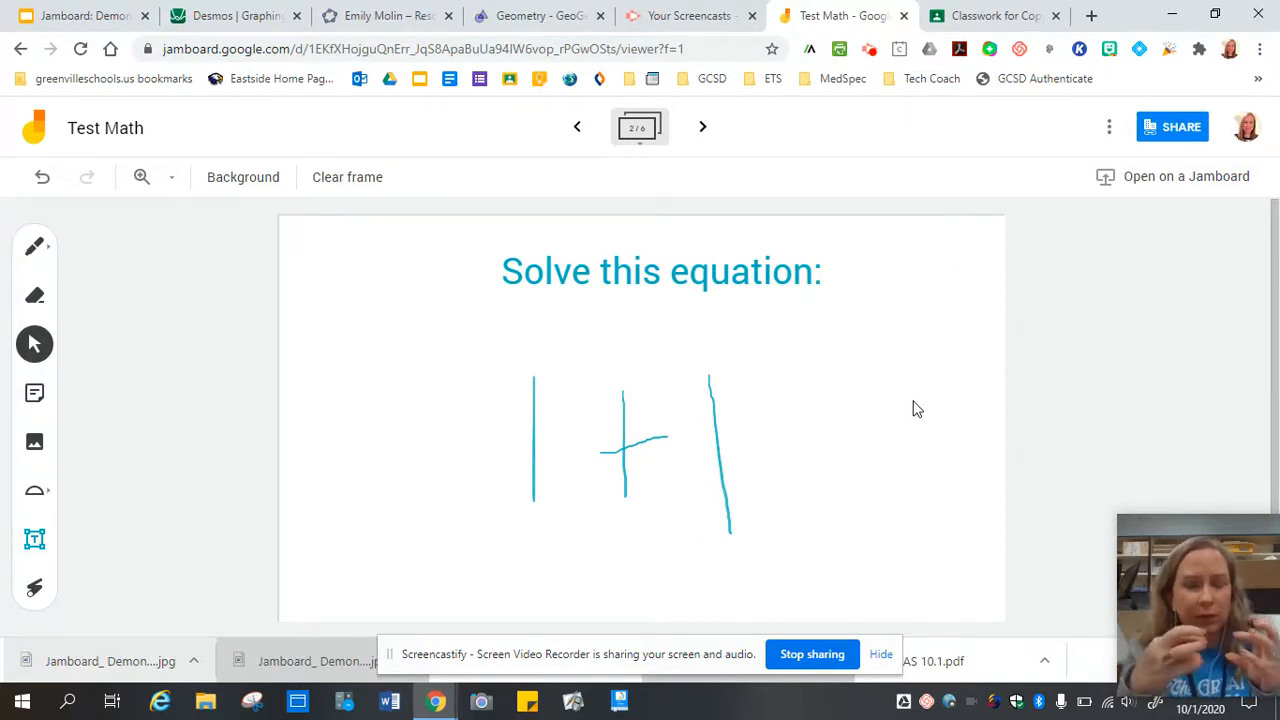
- Look through the Test Math frames up to the "Hello!" sticky notes and back to the first frame
{"action": "left_click", "coordinate": [703, 128]}
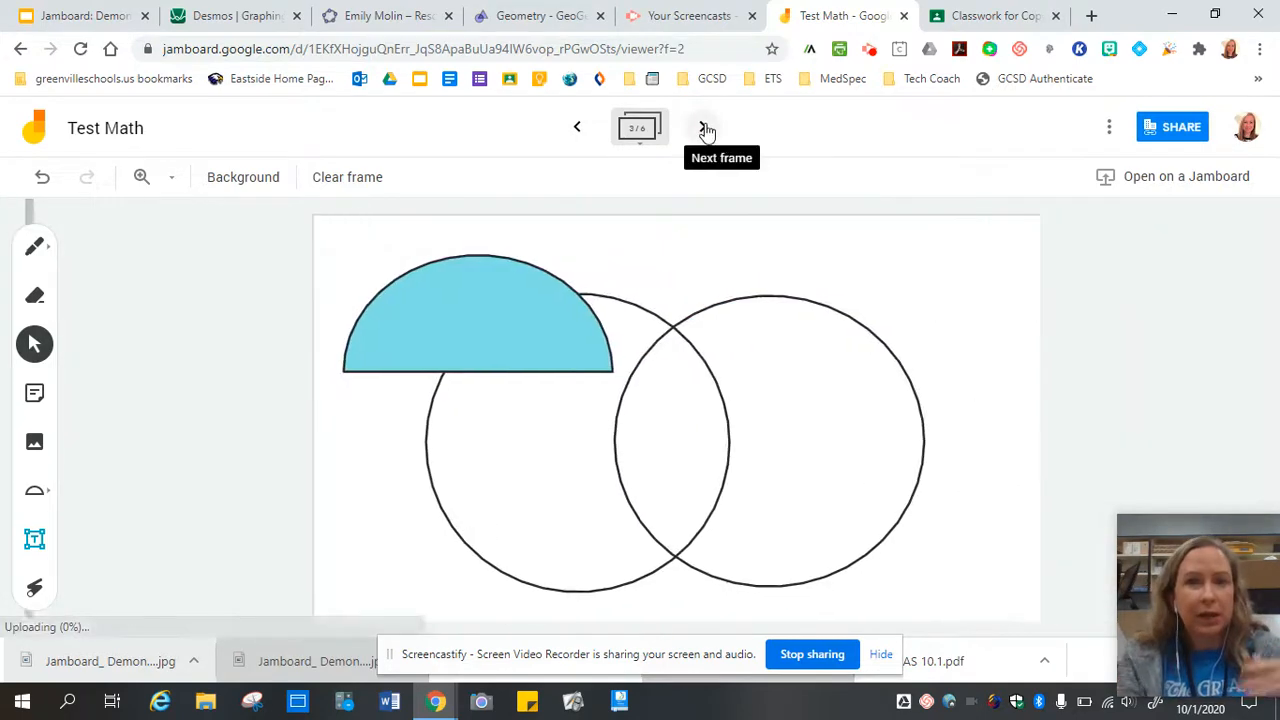
{"action": "left_click", "coordinate": [703, 128]}
{"action": "left_click", "coordinate": [705, 129]}
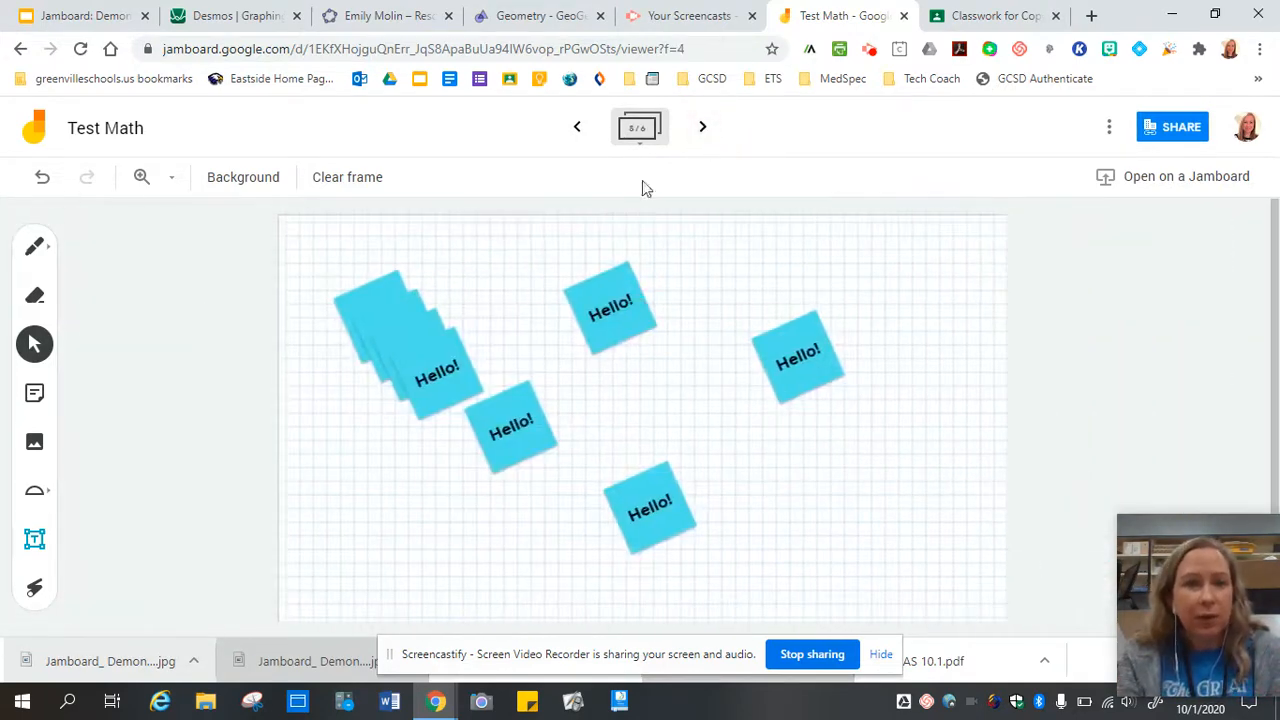
{"action": "left_click", "coordinate": [576, 134]}
{"action": "left_click", "coordinate": [576, 134]}
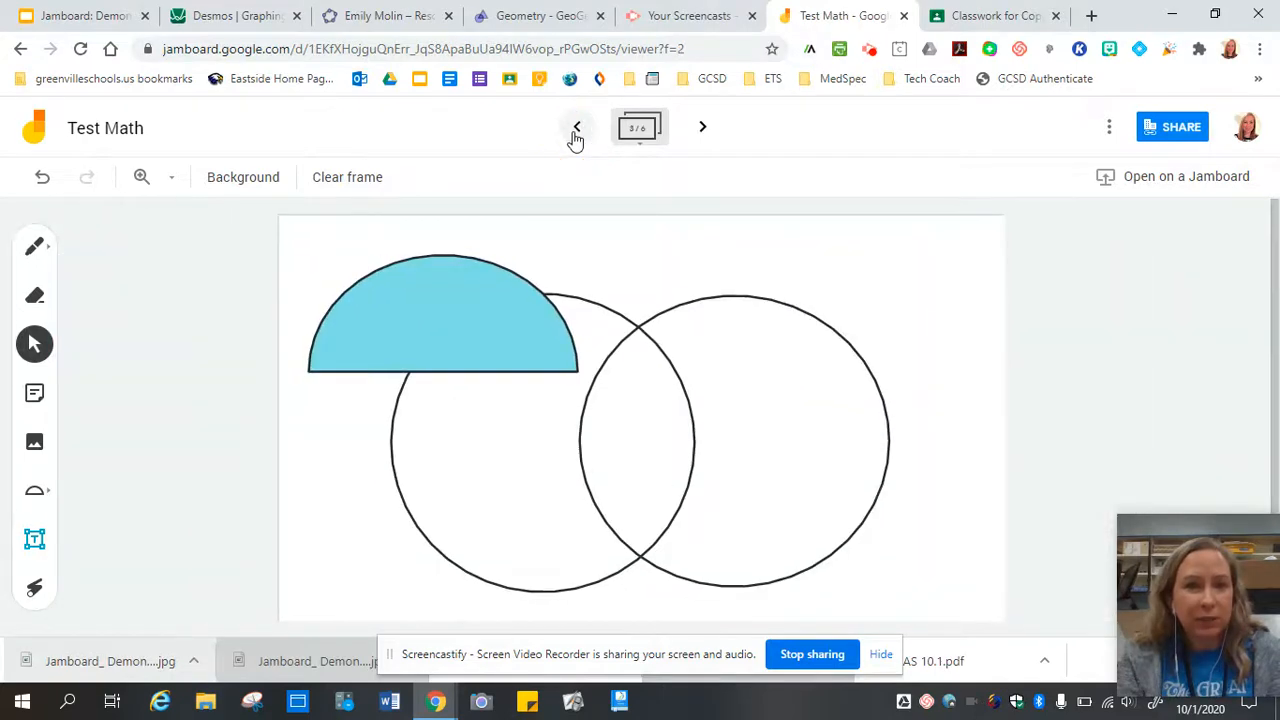
{"action": "left_click", "coordinate": [576, 134]}
{"action": "left_click", "coordinate": [576, 134]}
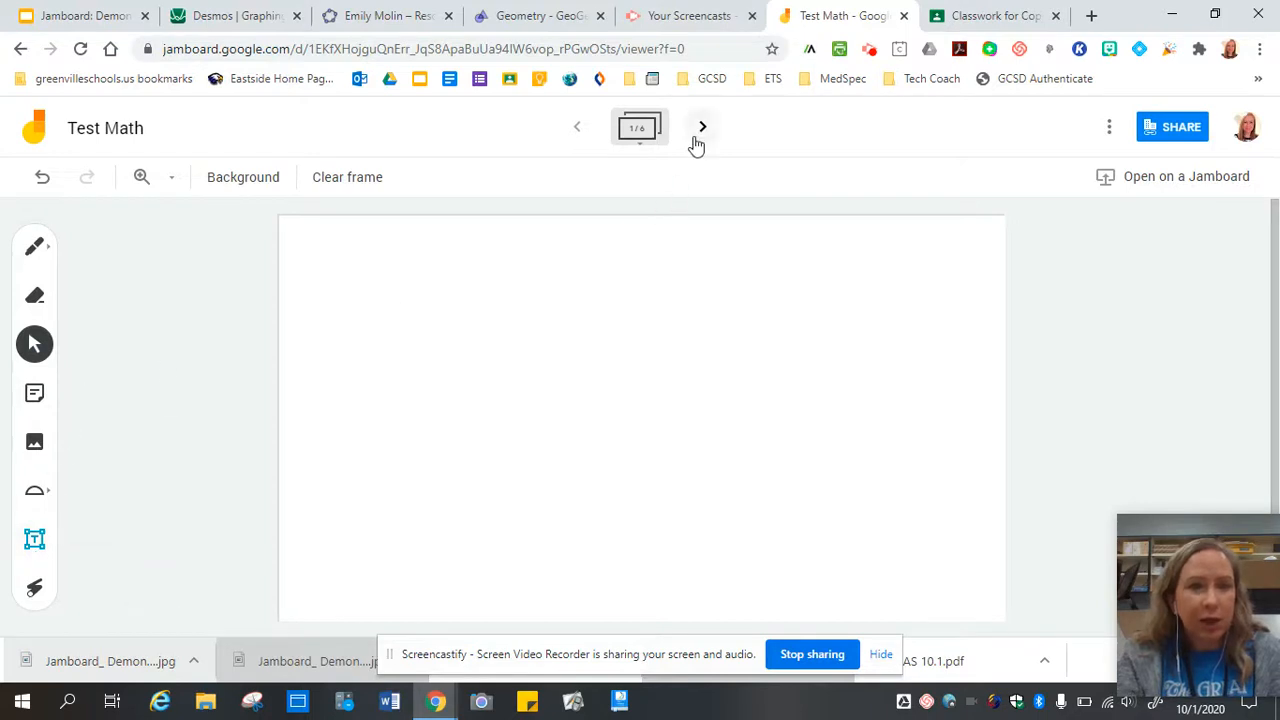
- Add a blue sticky note reading "September 28th:" to the "Solve this equation:" frame
{"action": "left_click", "coordinate": [703, 127]}
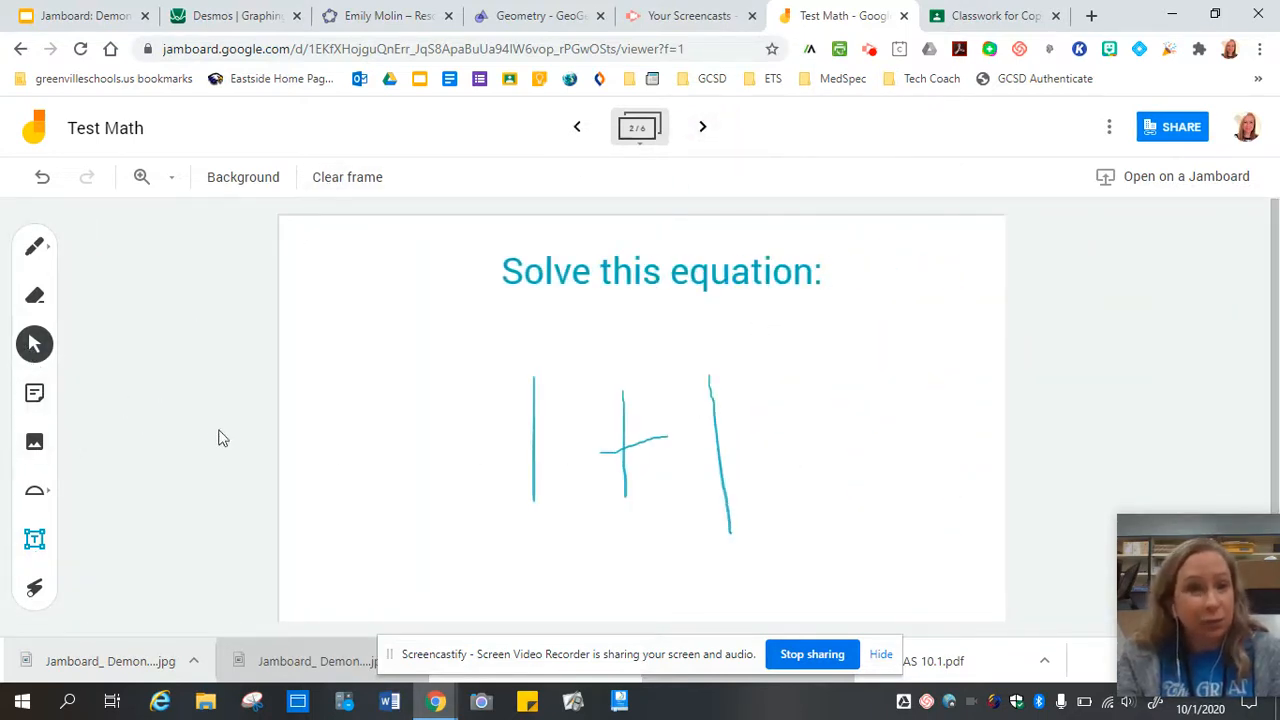
{"action": "left_click", "coordinate": [34, 392]}
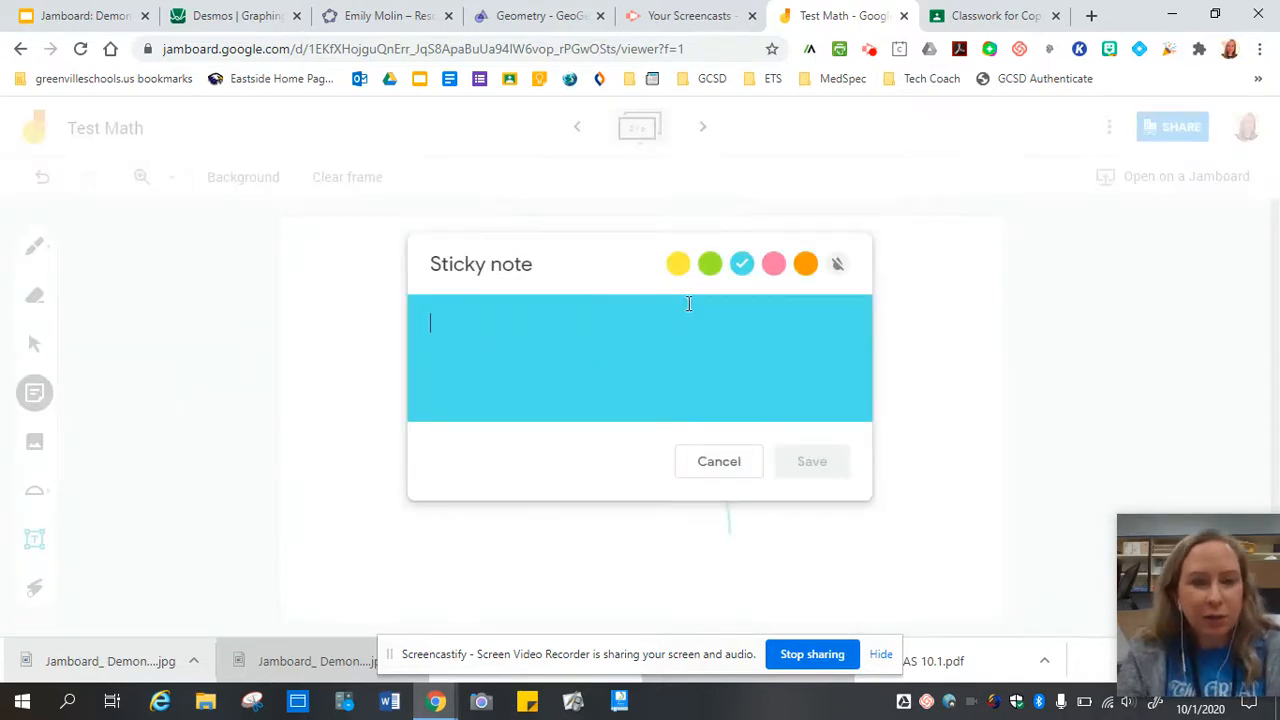
{"action": "type", "text": "Spe"}
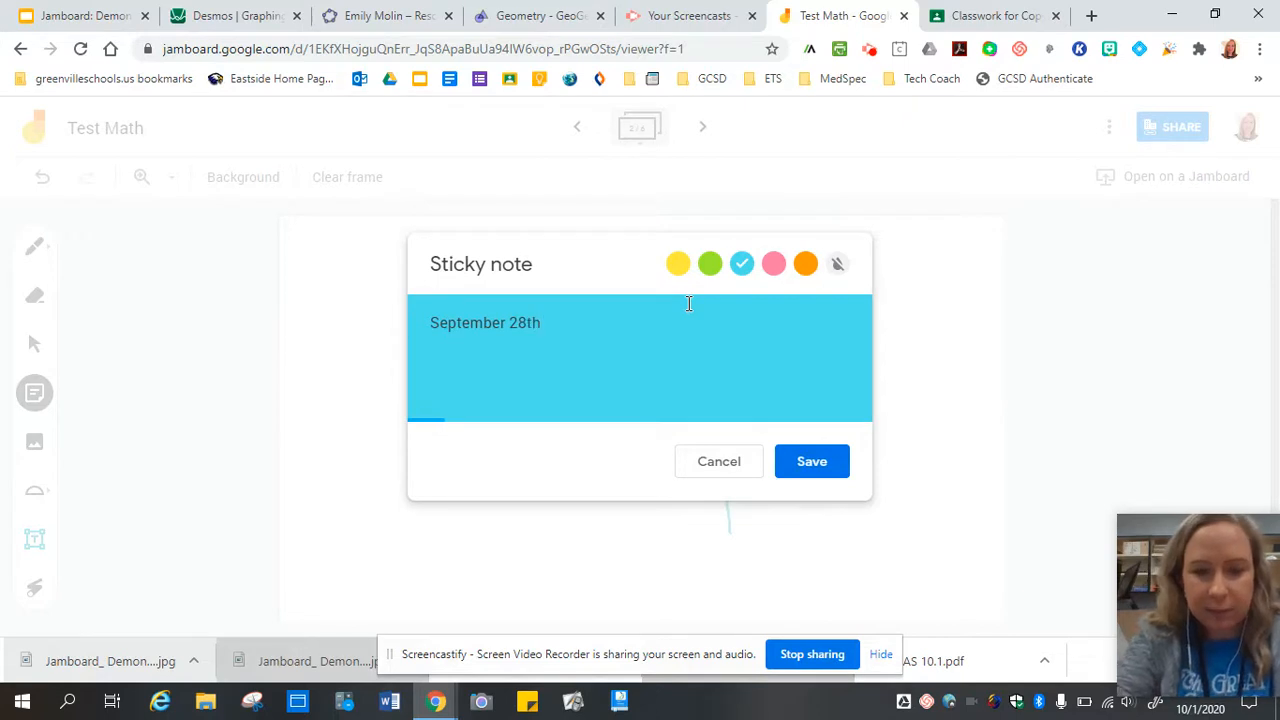
{"action": "left_click", "coordinate": [812, 461]}
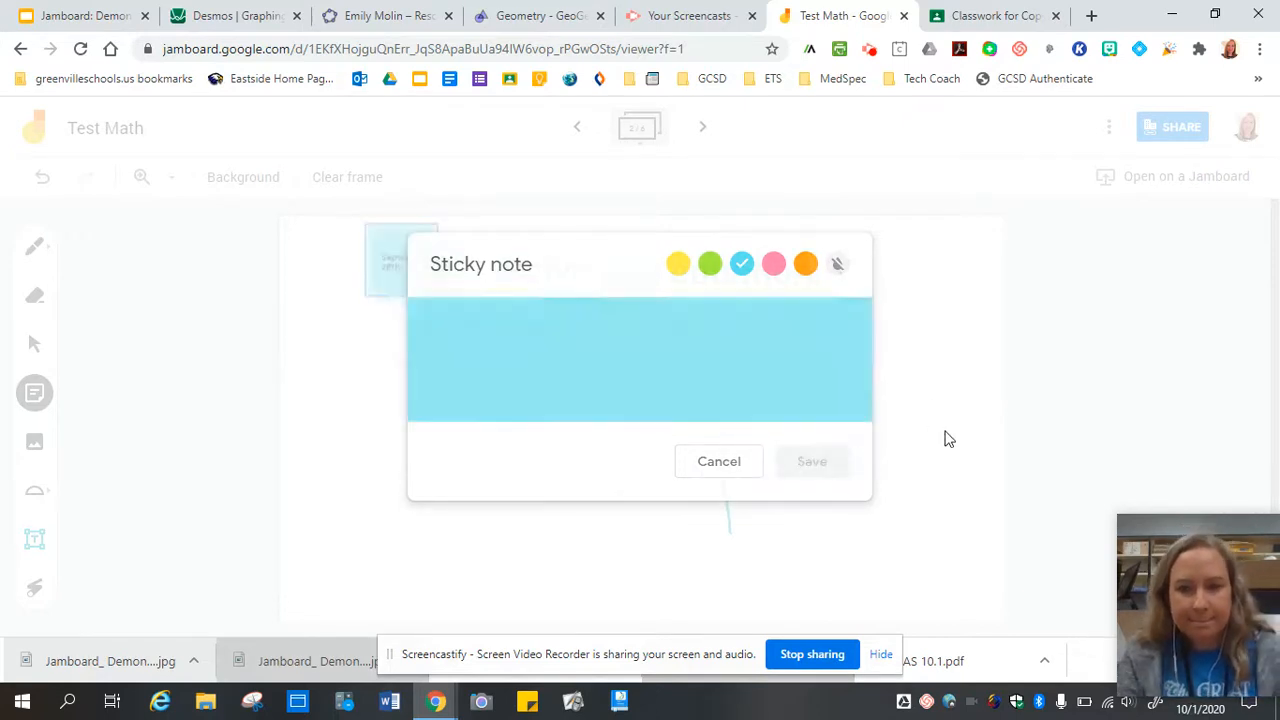
{"action": "left_click", "coordinate": [729, 467]}
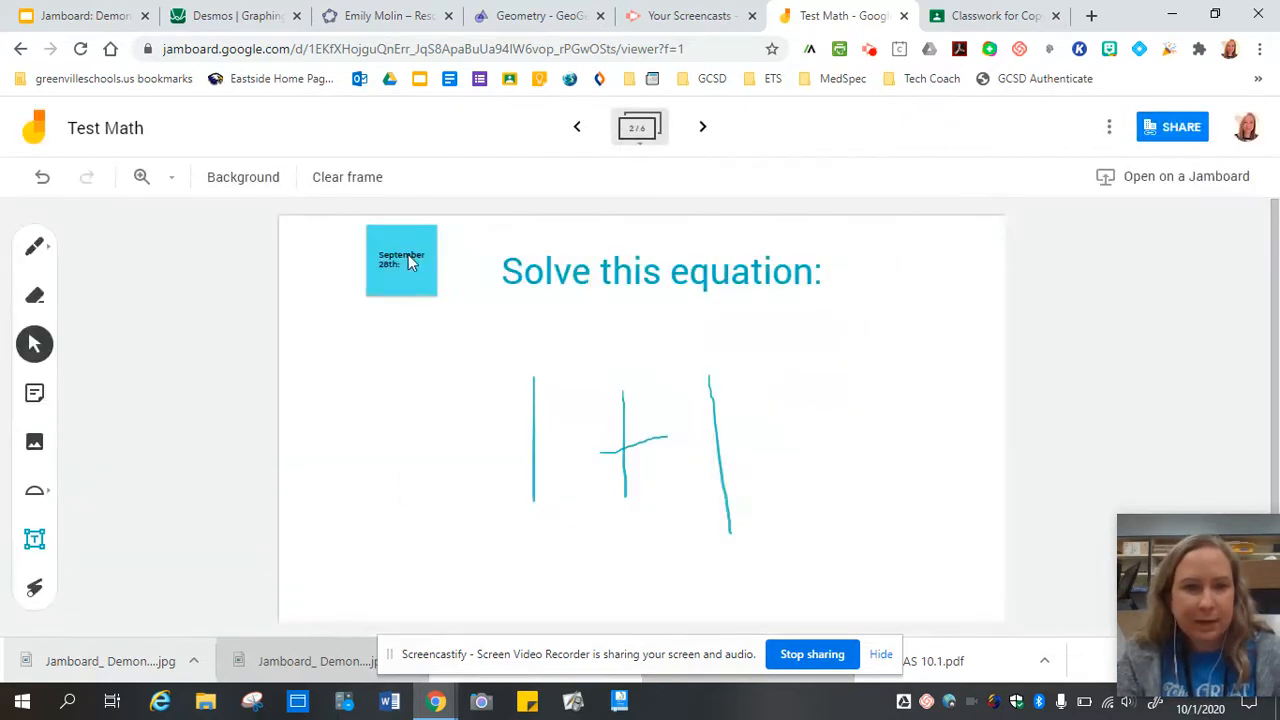
- Enlarge the "September 28th:" sticky note, tilt it counterclockwise and place it in the frame's upper-left corner
{"action": "left_click_drag", "start_coordinate": [408, 260], "coordinate": [386, 297]}
{"action": "left_click_drag", "start_coordinate": [423, 338], "coordinate": [476, 379]}
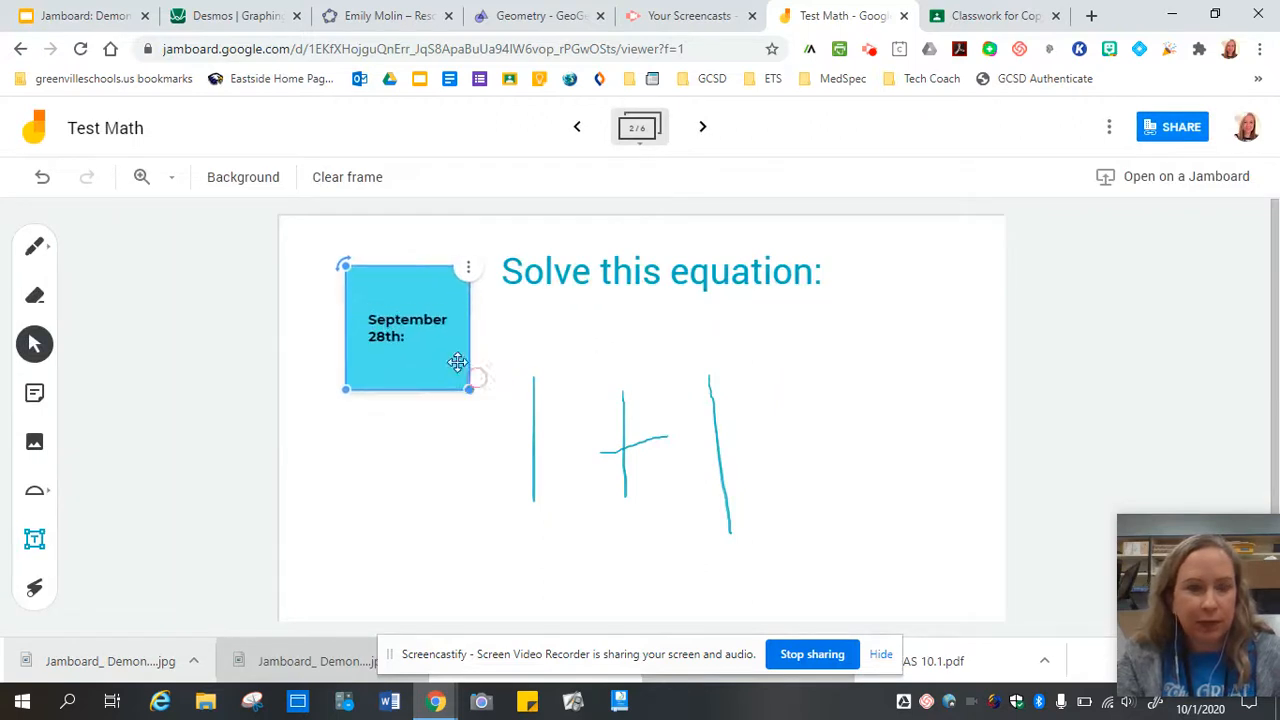
{"action": "left_click_drag", "start_coordinate": [347, 266], "coordinate": [327, 287]}
{"action": "left_click_drag", "start_coordinate": [422, 315], "coordinate": [387, 283]}
{"action": "left_click", "coordinate": [1120, 307]}
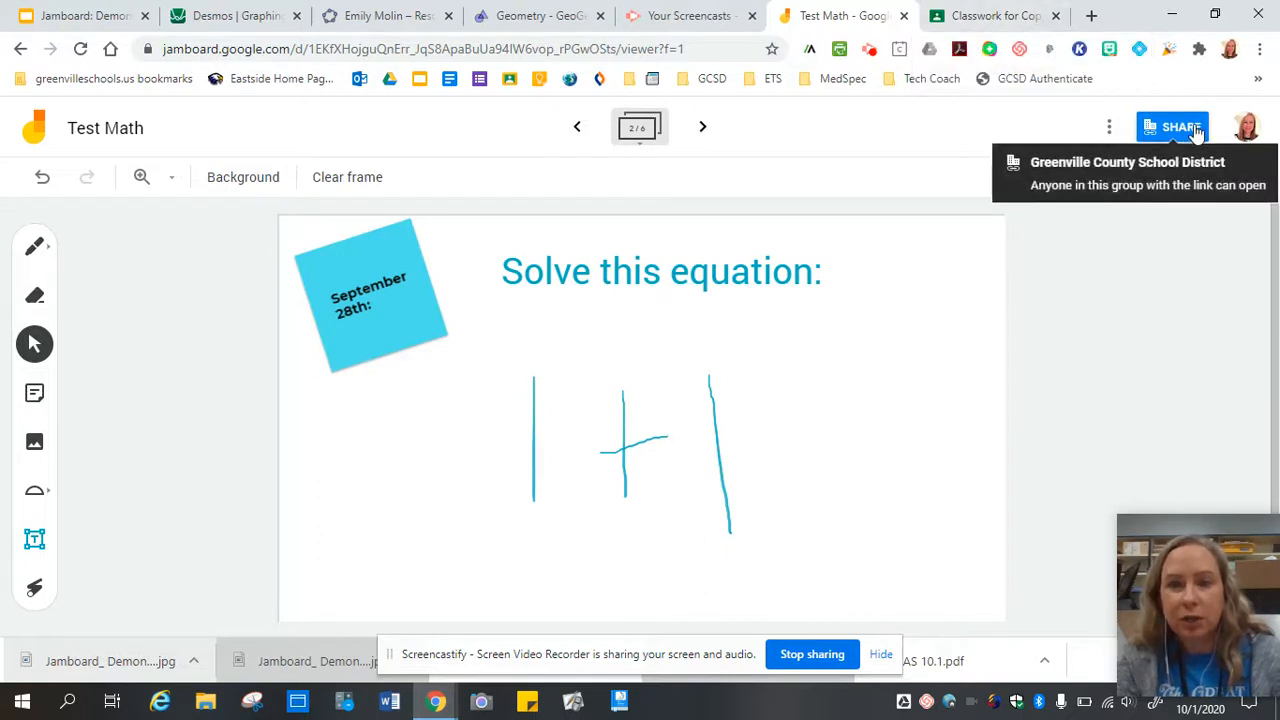
- Check the posted assignment in Google Classroom, and switch to the slide presentation at the section "When Could I Use Jamboard?"
{"action": "left_click", "coordinate": [968, 16]}
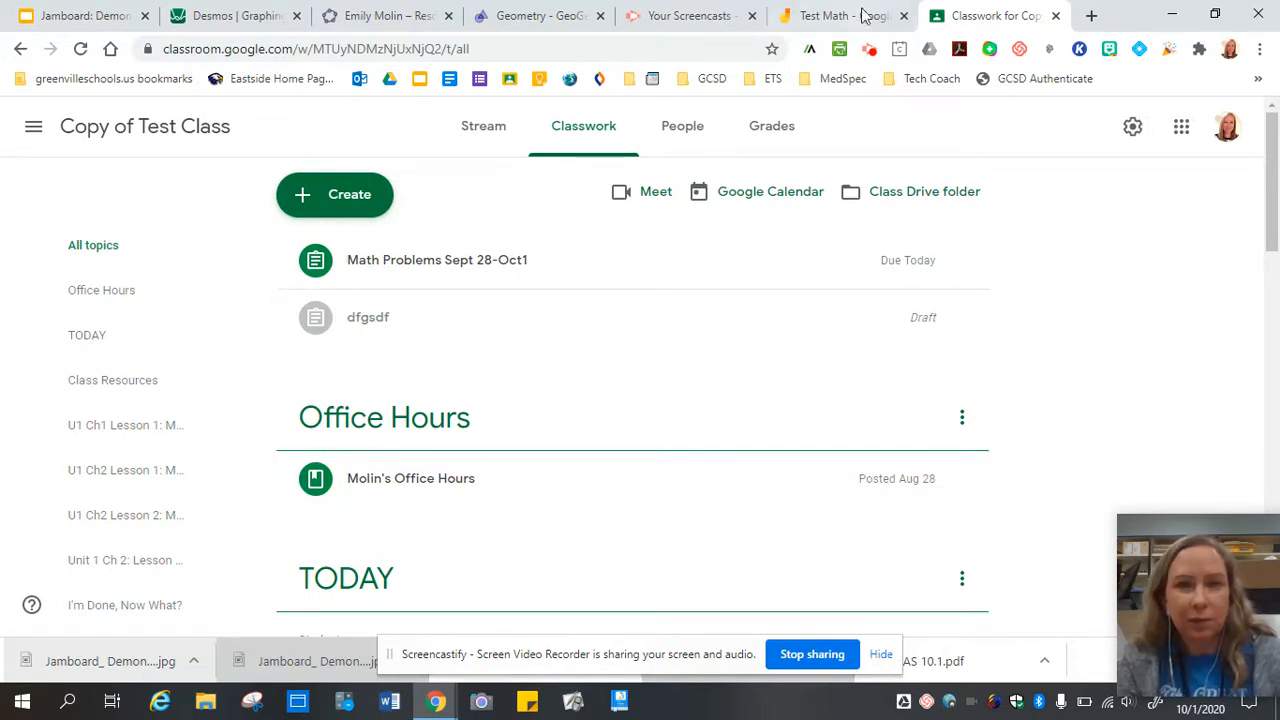
{"action": "left_click", "coordinate": [116, 20]}
{"action": "left_click", "coordinate": [877, 296]}
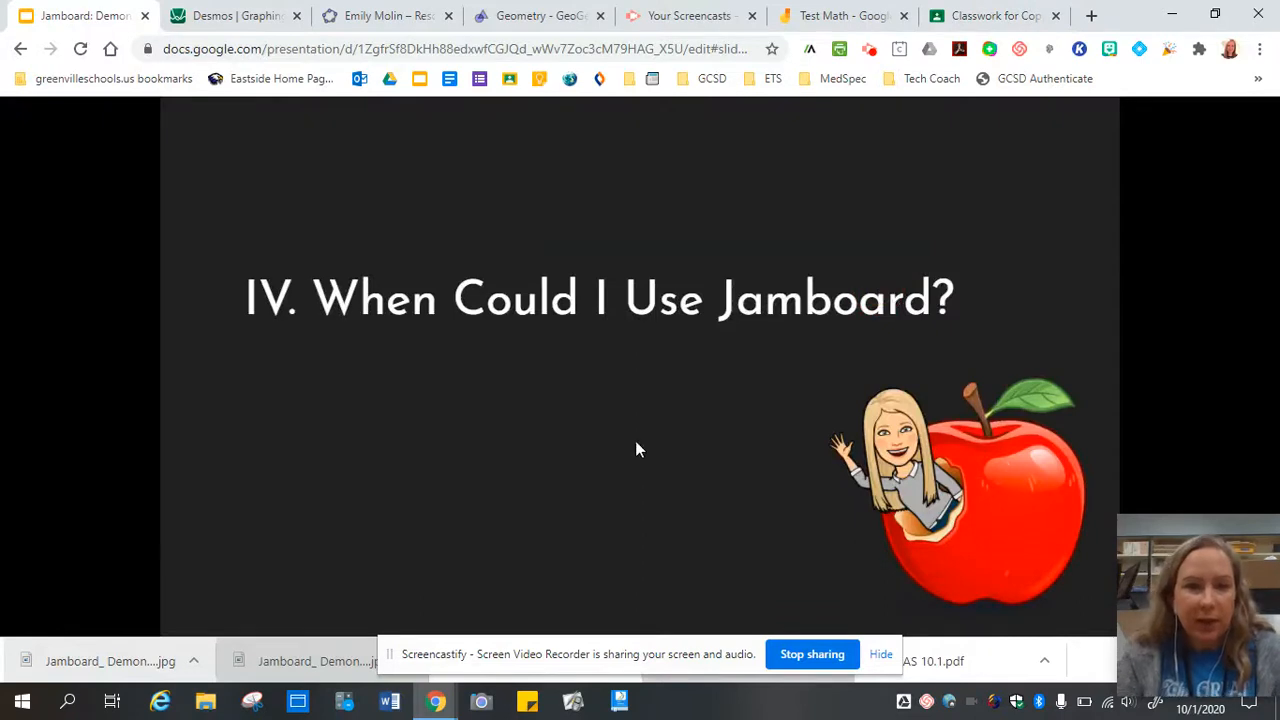
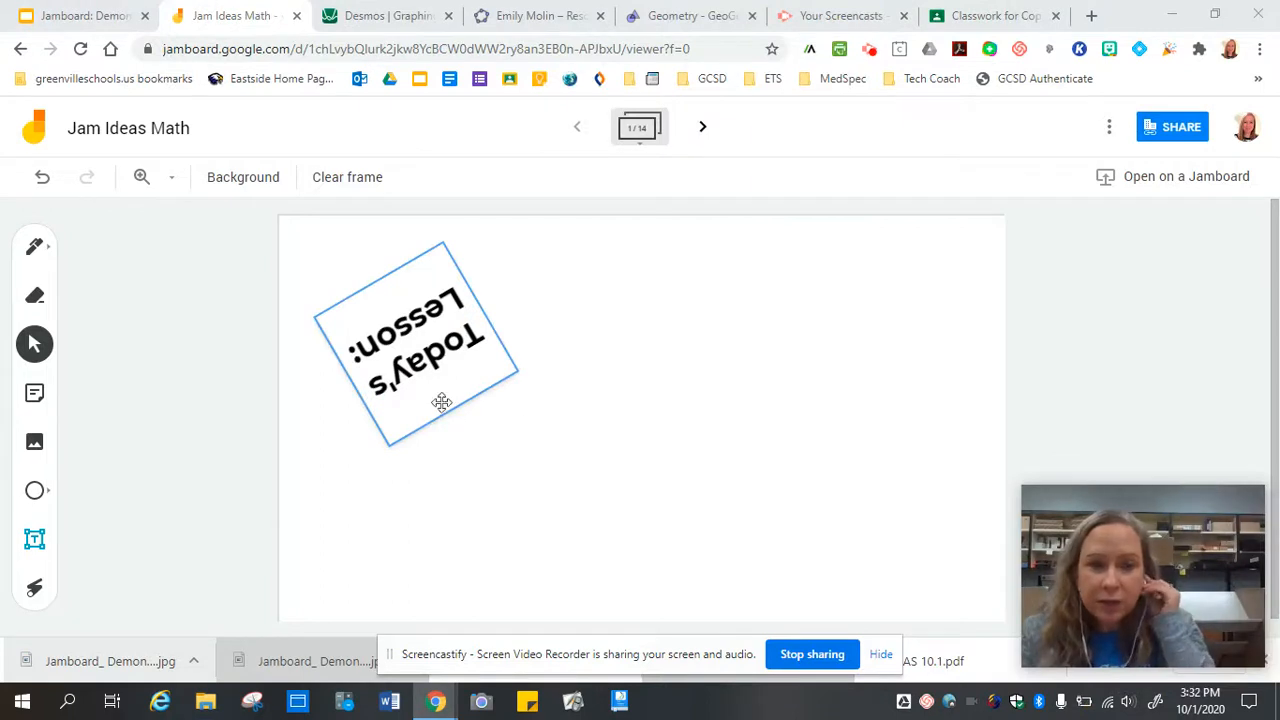
- Rotate the upside-down "Today's Lesson:" note upright on the first frame of Jam Ideas Math
{"action": "left_click", "coordinate": [441, 402]}
{"action": "left_click_drag", "start_coordinate": [524, 373], "coordinate": [365, 296]}
{"action": "left_click", "coordinate": [652, 352]}
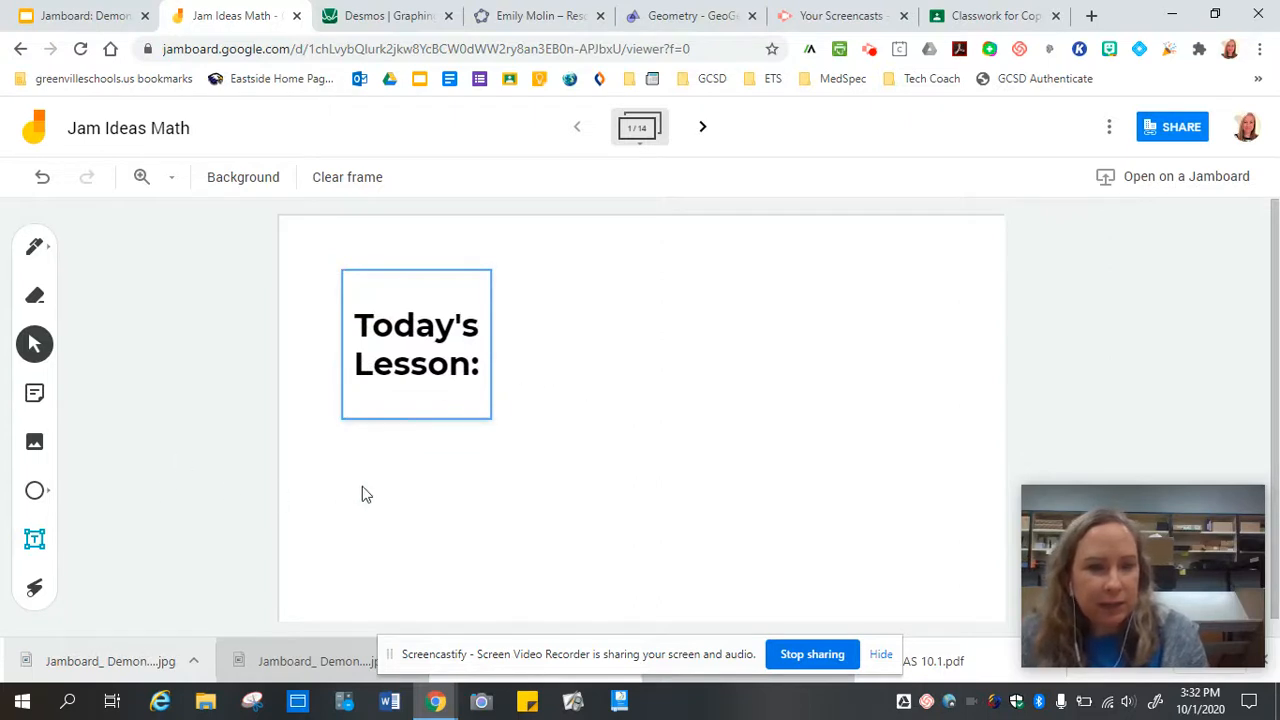
- Delete the "Today's Lesson:" note from the first frame
{"action": "left_click", "coordinate": [427, 384]}
{"action": "left_click", "coordinate": [492, 276]}
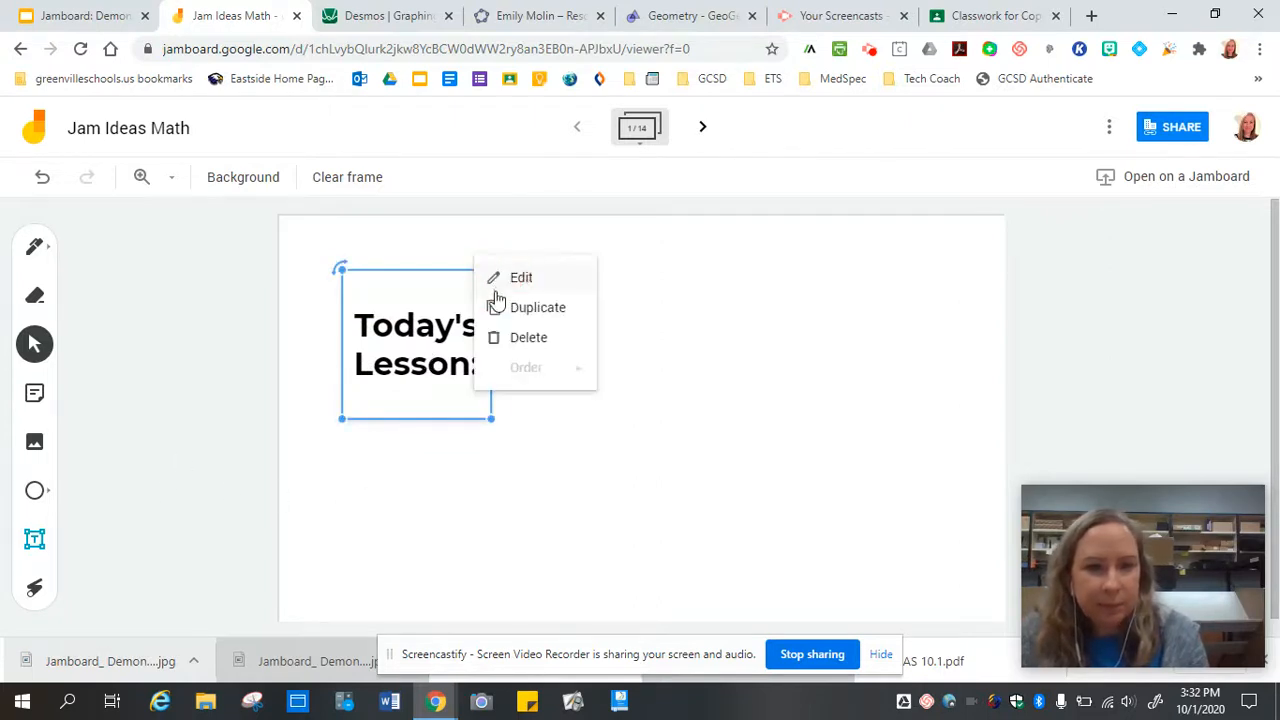
{"action": "left_click", "coordinate": [530, 337]}
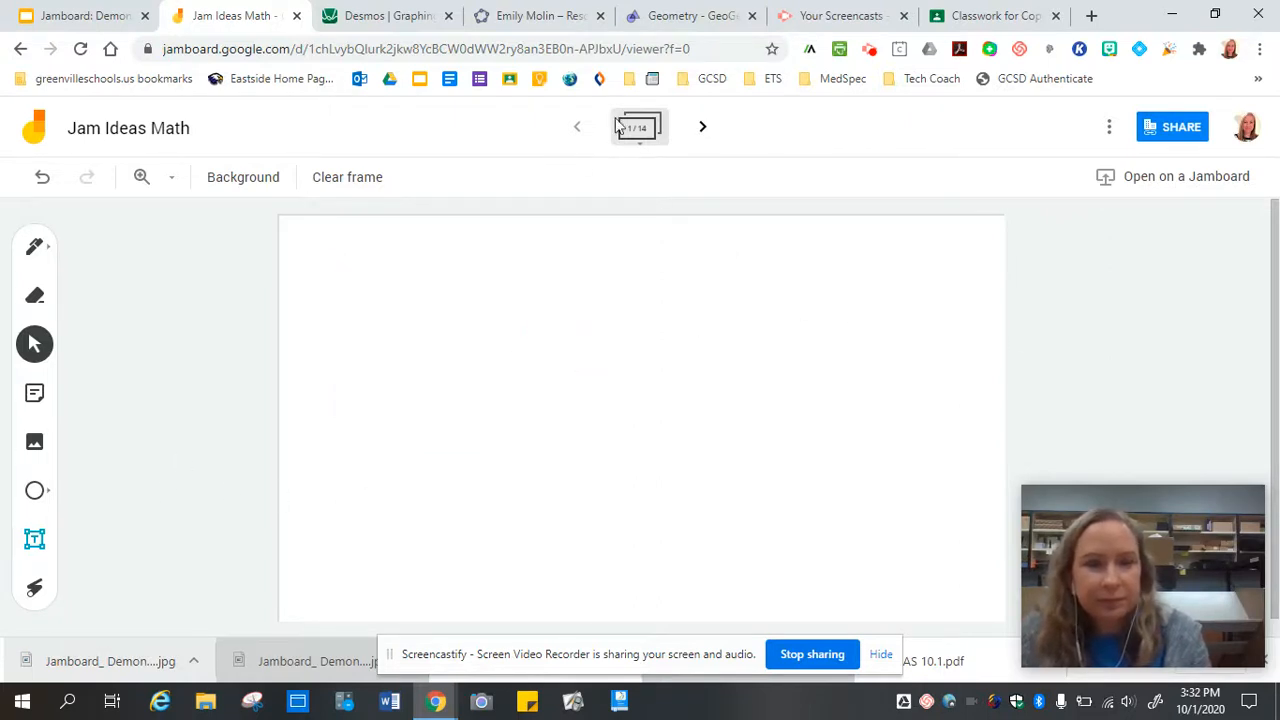
- Browse forward through the Jam Ideas Math frames and examine the "Tips & Tricks!" frame
{"action": "left_click", "coordinate": [702, 127]}
{"action": "left_click", "coordinate": [704, 128]}
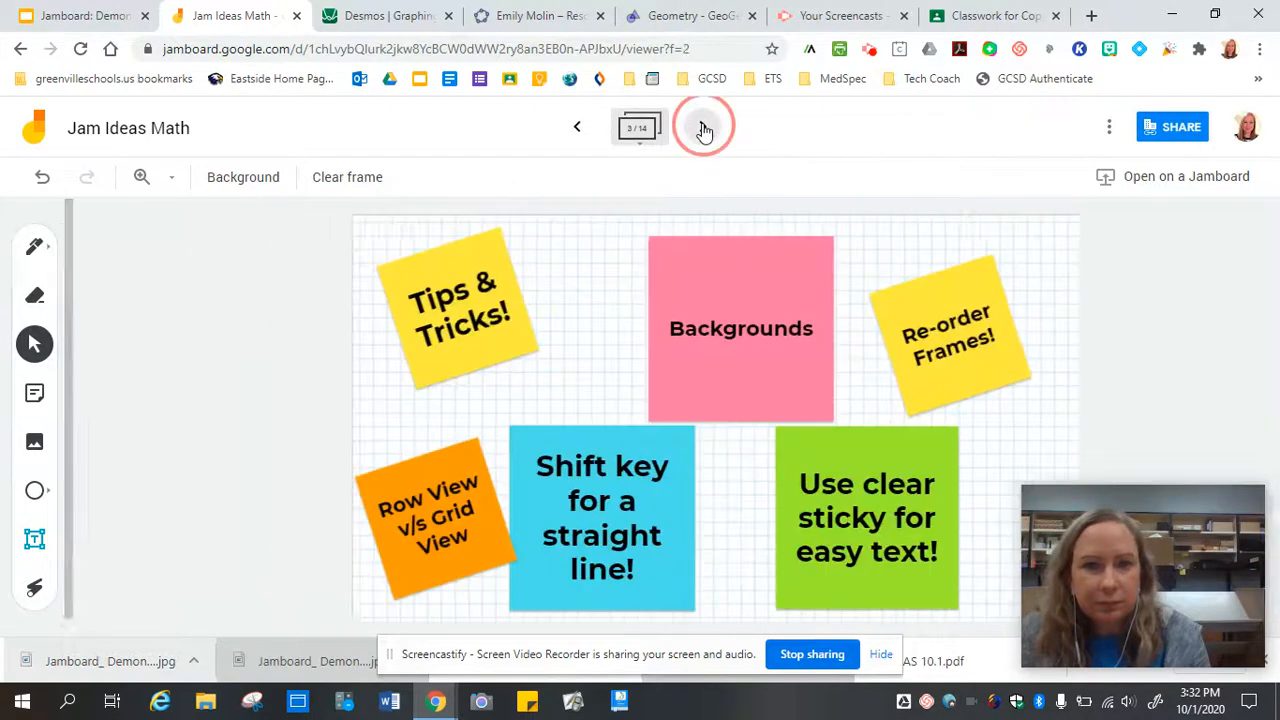
{"action": "left_click", "coordinate": [703, 128]}
{"action": "left_click", "coordinate": [572, 127]}
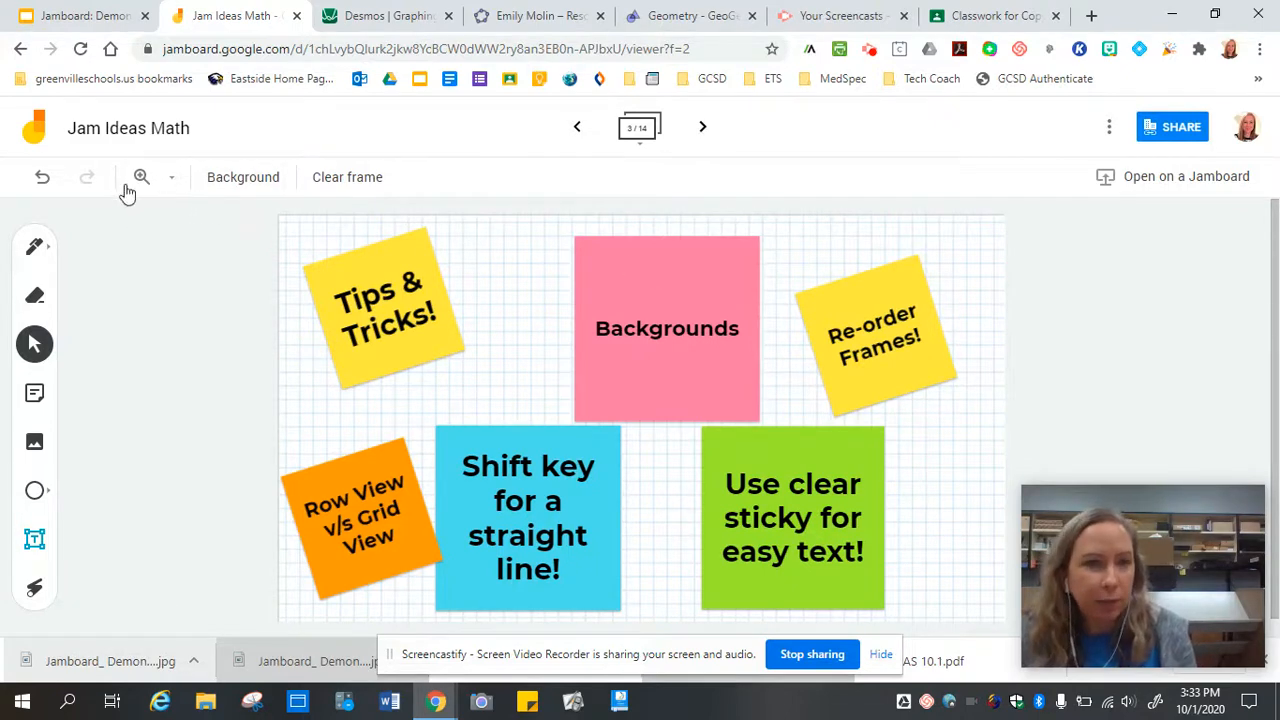
- Set the background of the first Jam Ideas Math frame to the square grid
{"action": "left_click", "coordinate": [576, 127]}
{"action": "left_click", "coordinate": [576, 127]}
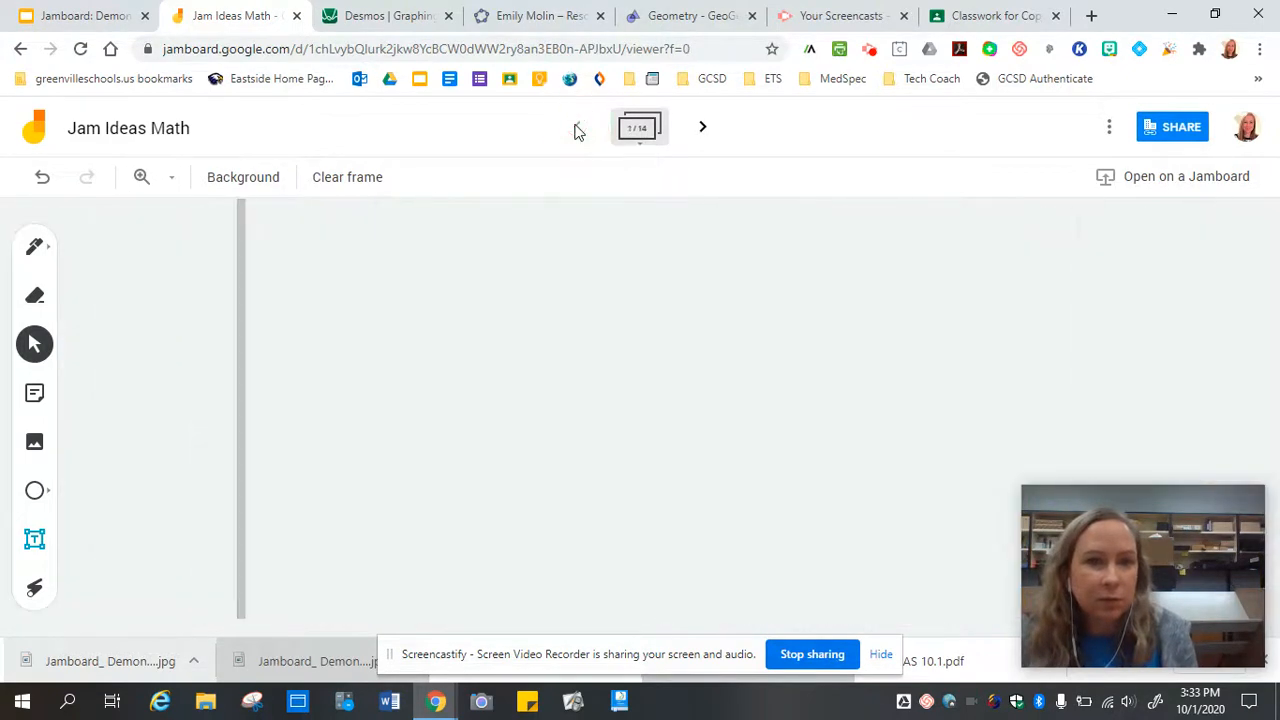
{"action": "left_click", "coordinate": [250, 180]}
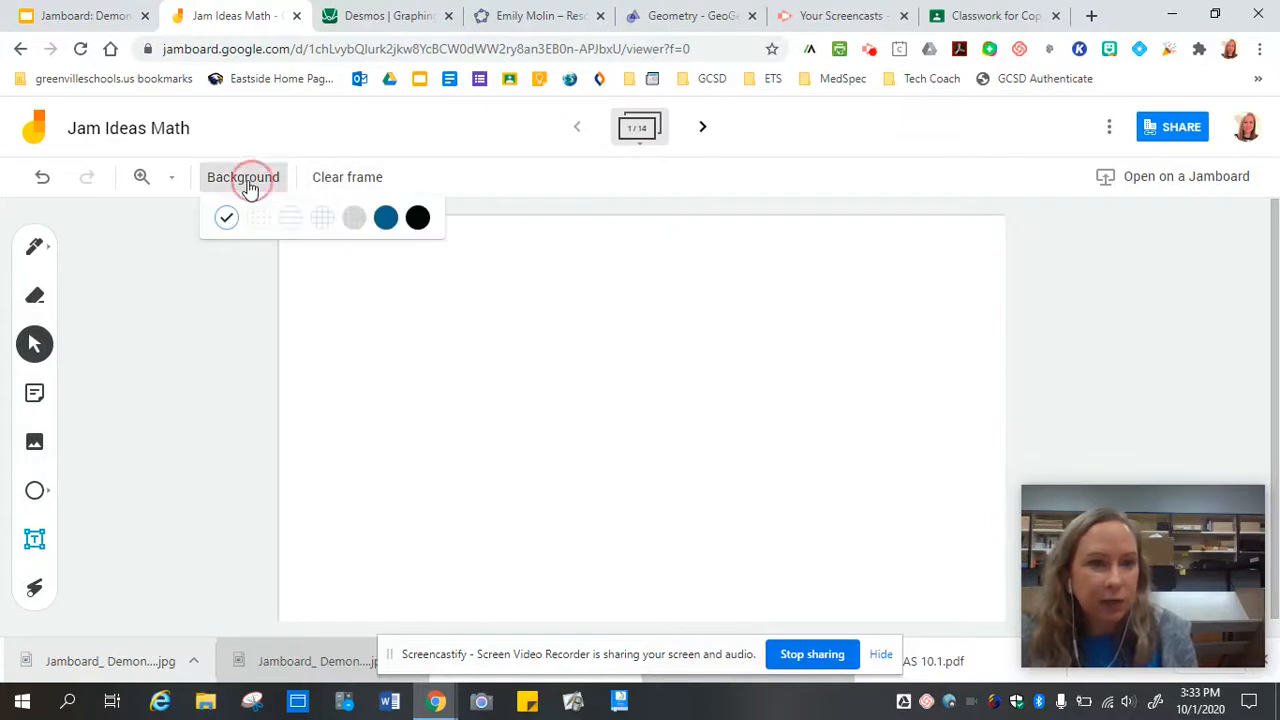
{"action": "left_click", "coordinate": [323, 218]}
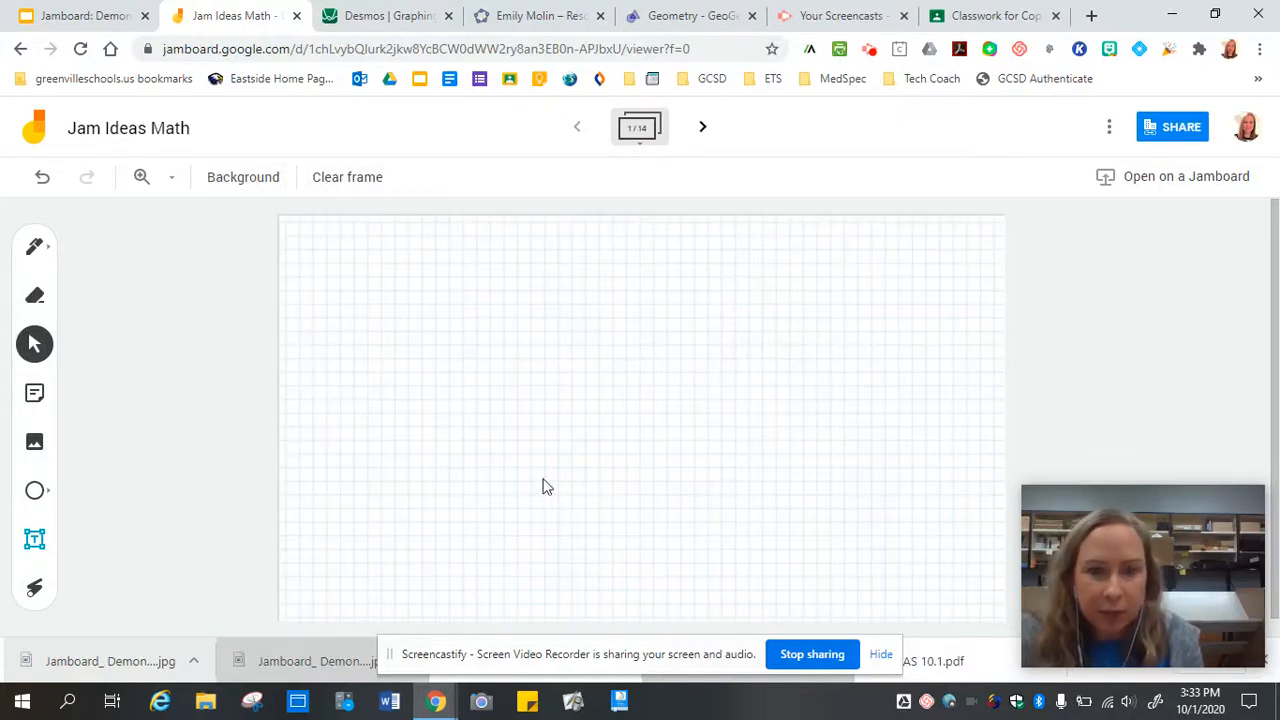
- Draw straight vertical and horizontal axes crossing on the gridded first frame with the black pen
{"action": "left_click", "coordinate": [35, 255]}
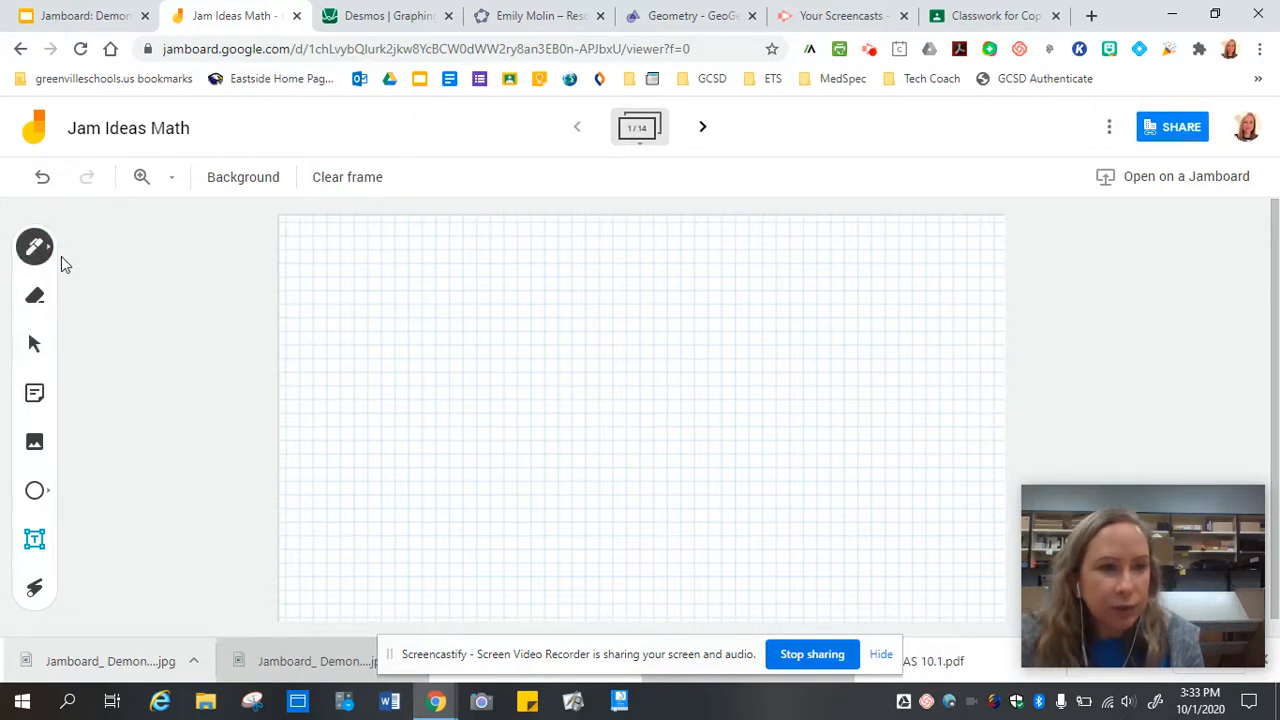
{"action": "left_click", "coordinate": [35, 250]}
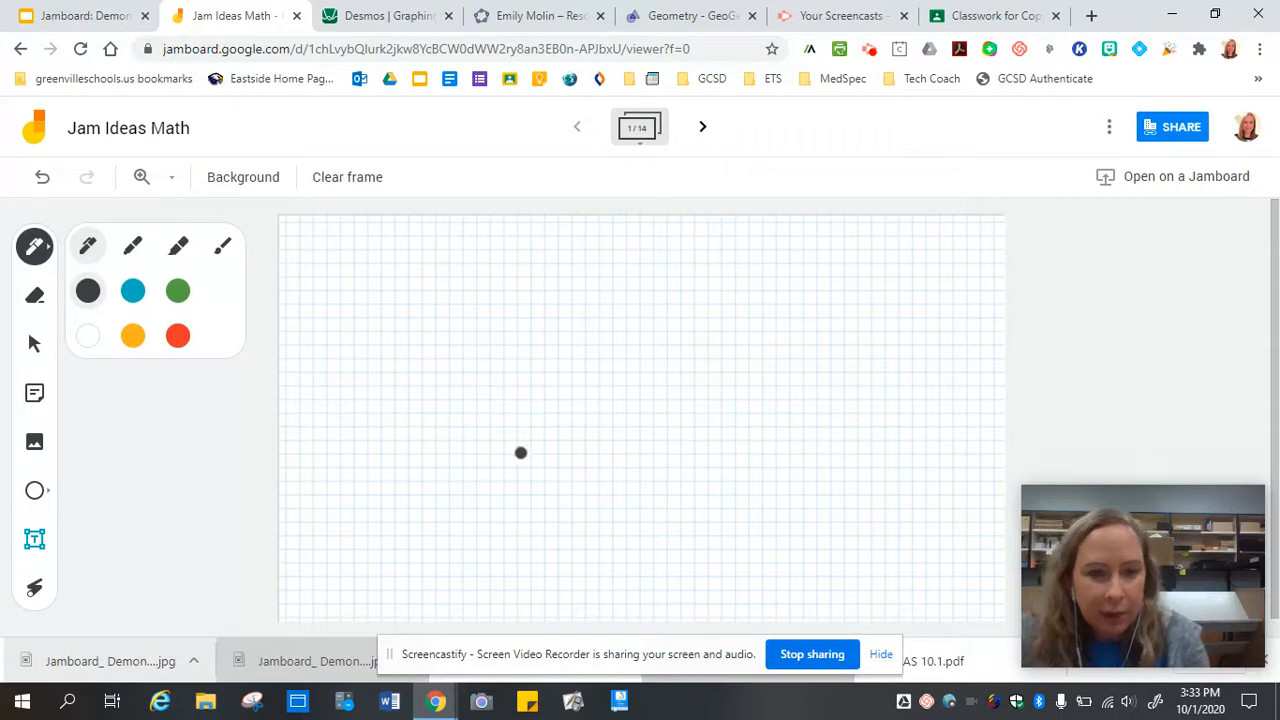
{"action": "left_click", "coordinate": [627, 237]}
{"action": "mouse_move", "coordinate": [627, 237]}
{"action": "left_mouse_down"}
{"action": "mouse_move", "coordinate": [626, 409]}
{"action": "mouse_move", "coordinate": [574, 466]}
{"action": "mouse_move", "coordinate": [459, 436]}
{"action": "mouse_move", "coordinate": [806, 520]}
{"action": "mouse_move", "coordinate": [569, 537]}
{"action": "mouse_move", "coordinate": [557, 520]}
{"action": "mouse_move", "coordinate": [603, 537]}
{"action": "mouse_move", "coordinate": [706, 534]}
{"action": "mouse_move", "coordinate": [627, 551]}
{"action": "left_mouse_up"}
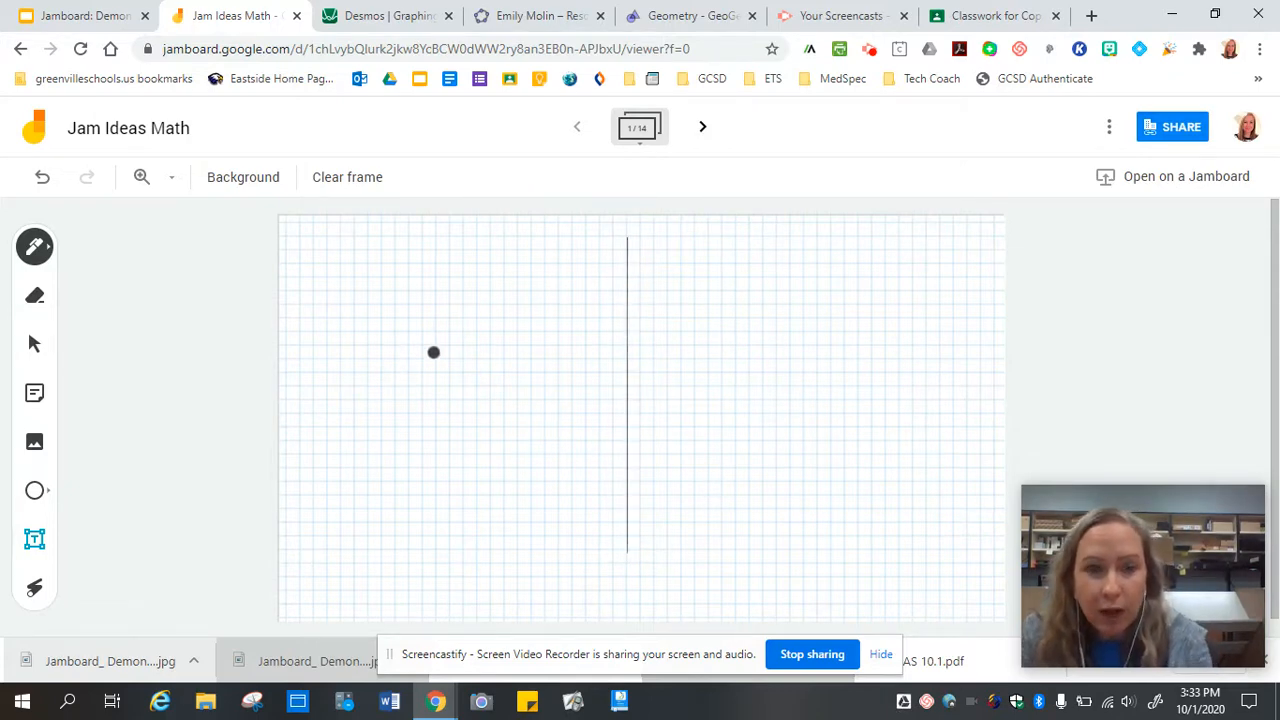
{"action": "left_click_drag", "start_coordinate": [415, 379], "coordinate": [724, 374]}
{"action": "left_click", "coordinate": [40, 178]}
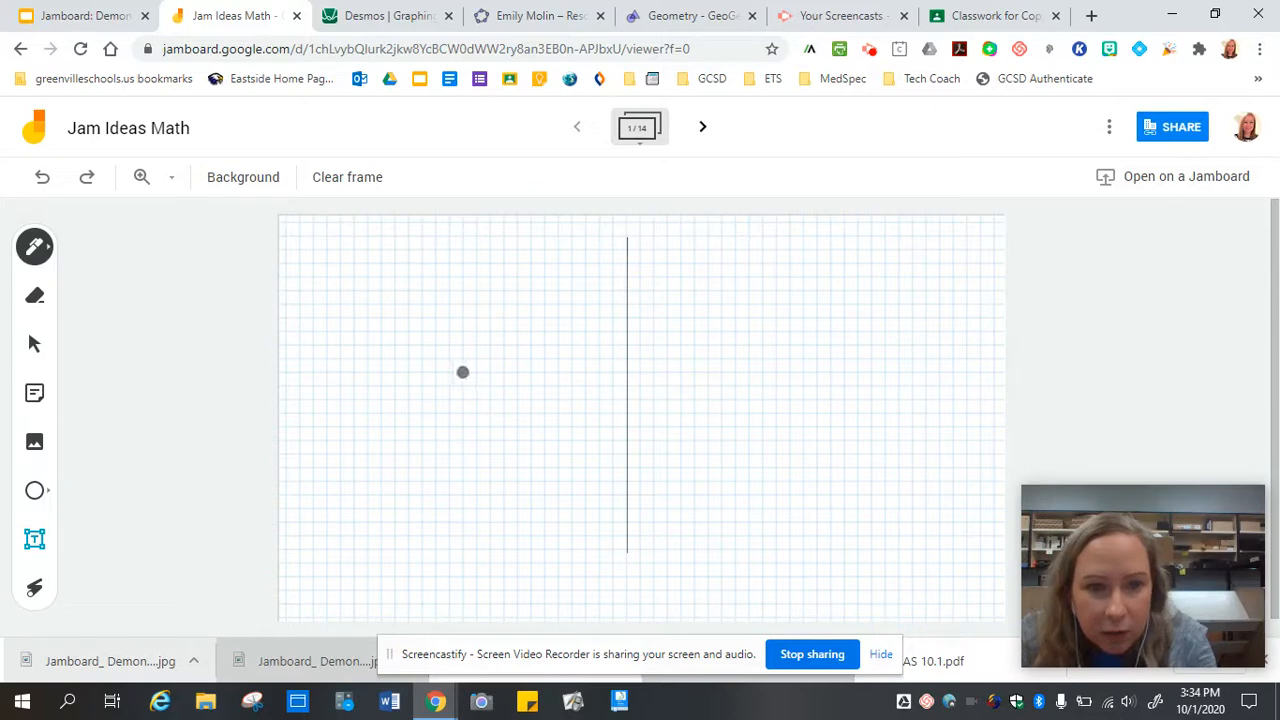
{"action": "left_click_drag", "start_coordinate": [462, 372], "coordinate": [784, 371]}
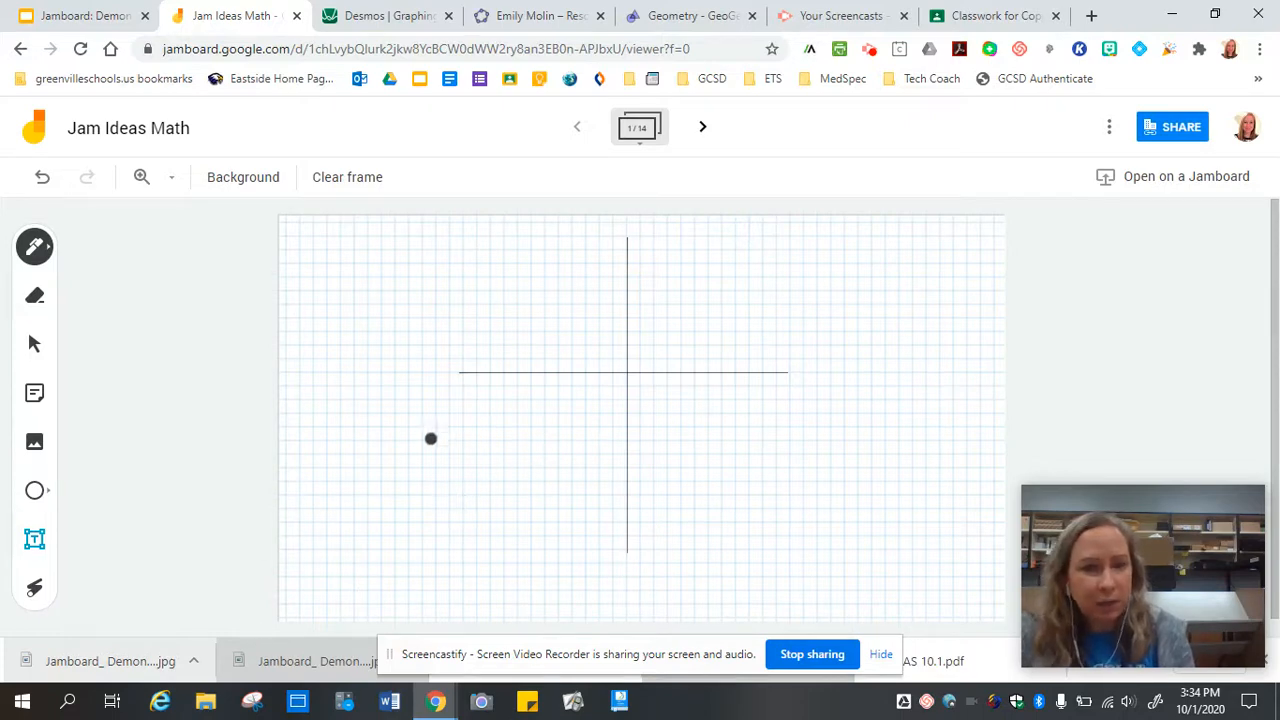
- Draw a straight red diagonal line rising across the axes, from the third quadrant into the first, with the pen
{"action": "left_click", "coordinate": [35, 250]}
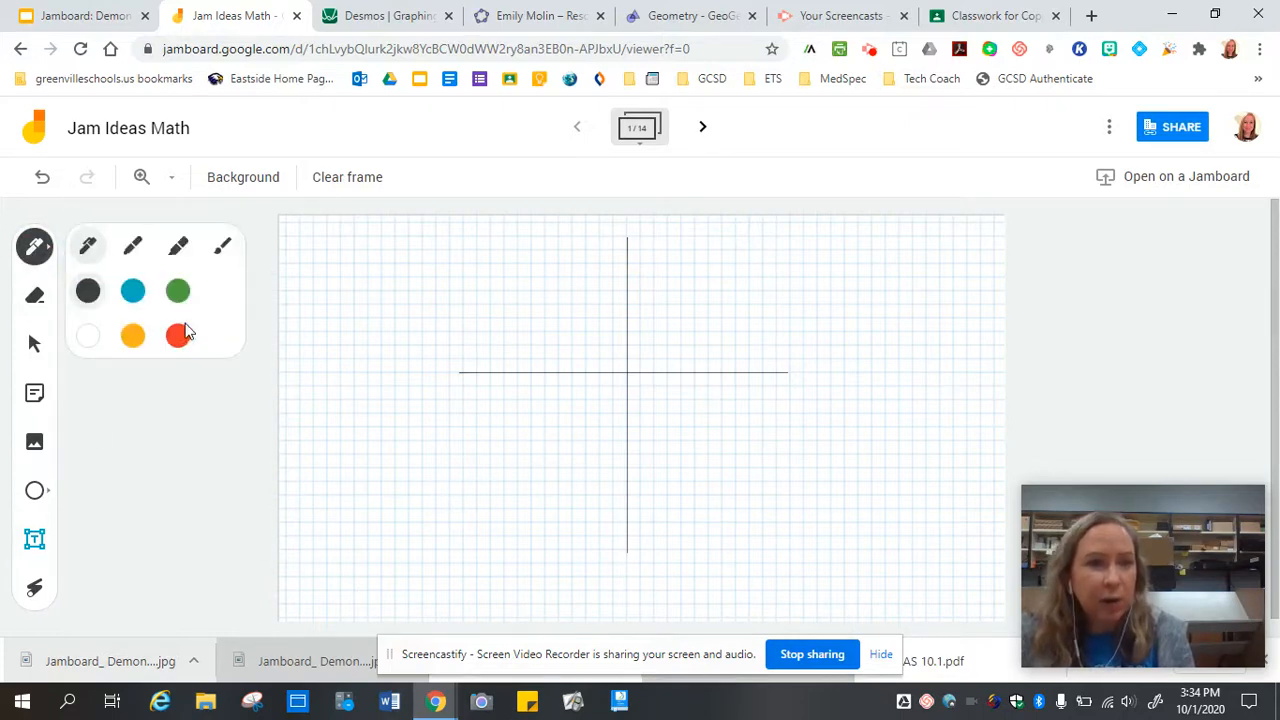
{"action": "left_click", "coordinate": [178, 336]}
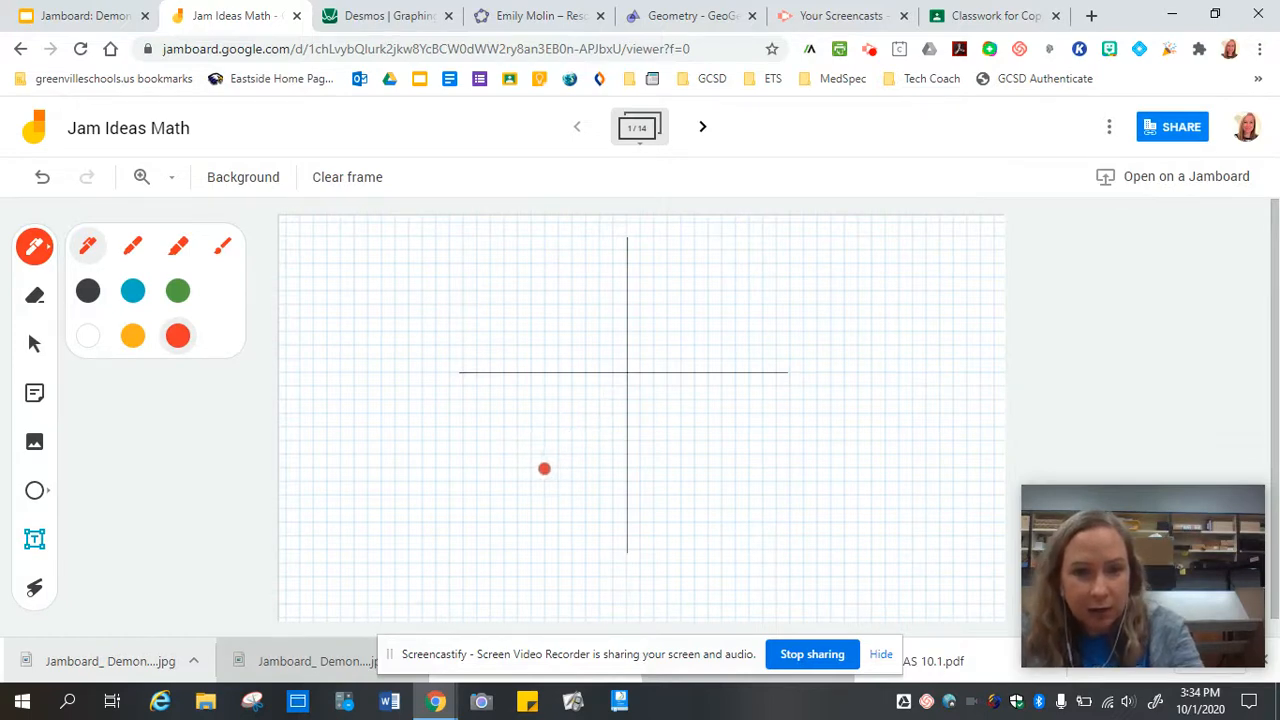
{"action": "mouse_move", "coordinate": [544, 468]}
{"action": "left_mouse_down"}
{"action": "mouse_move", "coordinate": [594, 397]}
{"action": "mouse_move", "coordinate": [761, 263]}
{"action": "mouse_move", "coordinate": [742, 270]}
{"action": "left_mouse_up"}
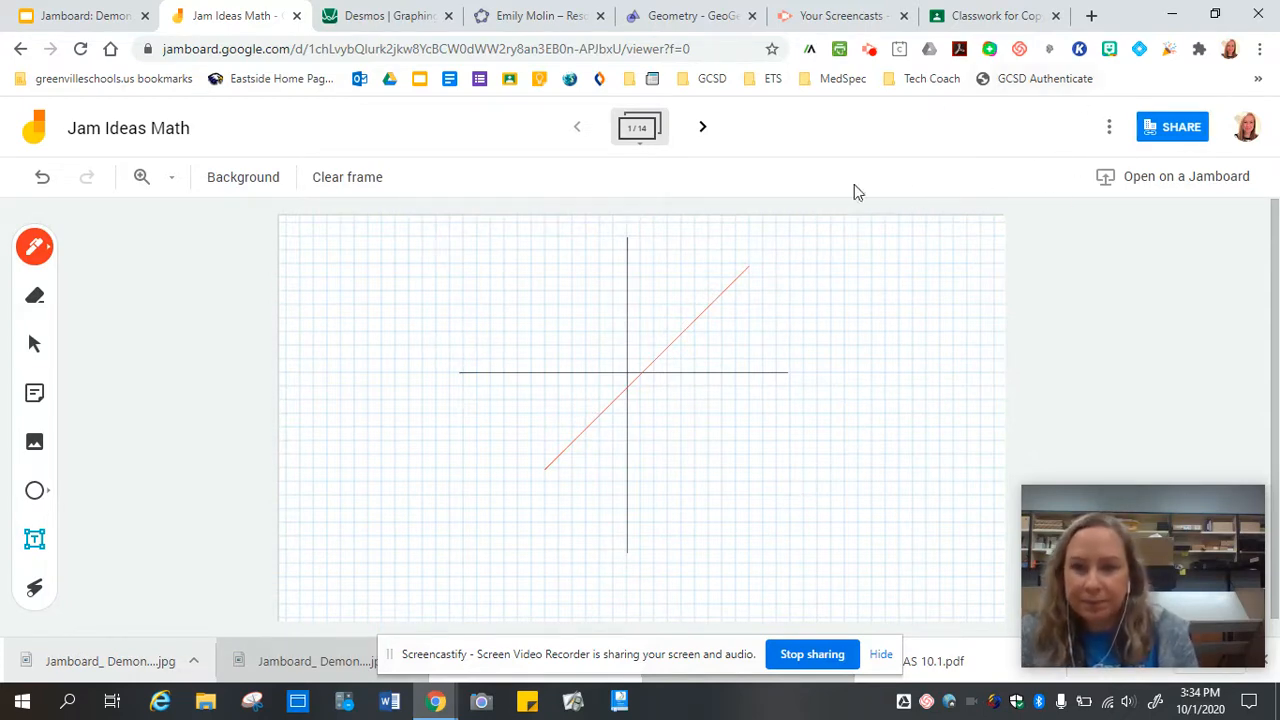
{"action": "left_click", "coordinate": [871, 55]}
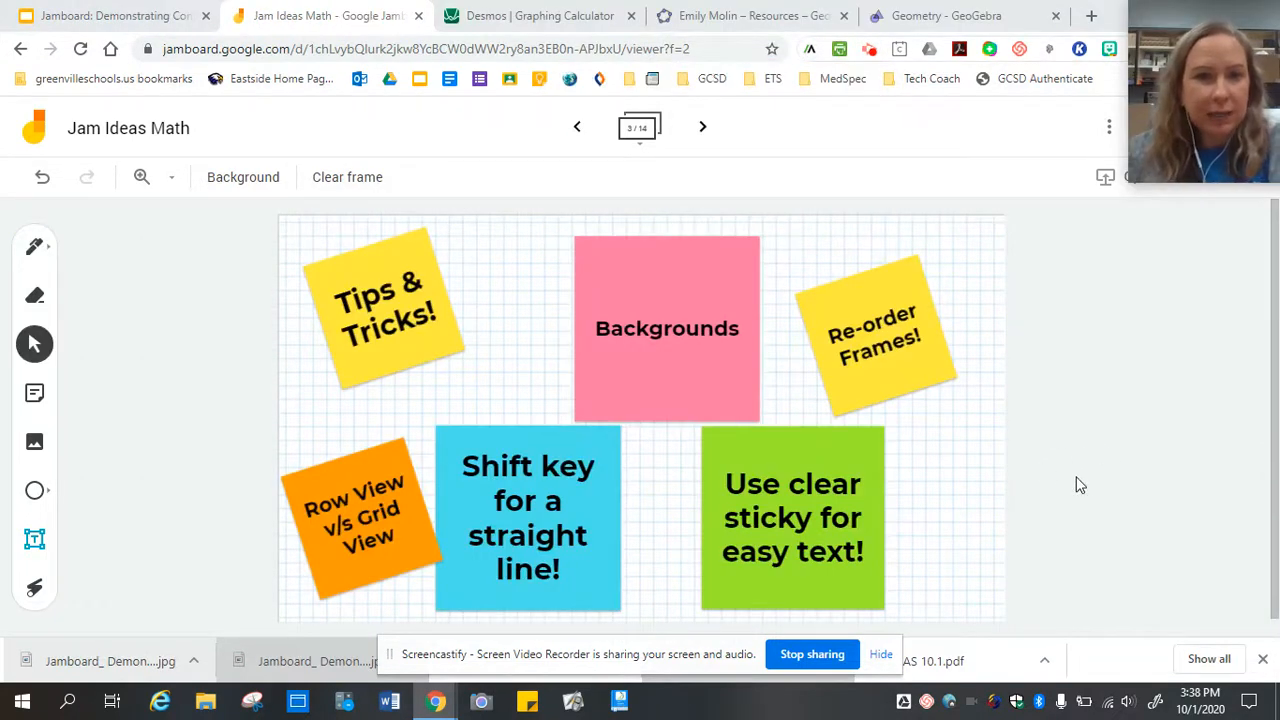
- Advance to the Jamboard + Desmos frame, switch to the Desmos calculator, and open the image export for the y2 = 5x graph
{"action": "left_click", "coordinate": [705, 128]}
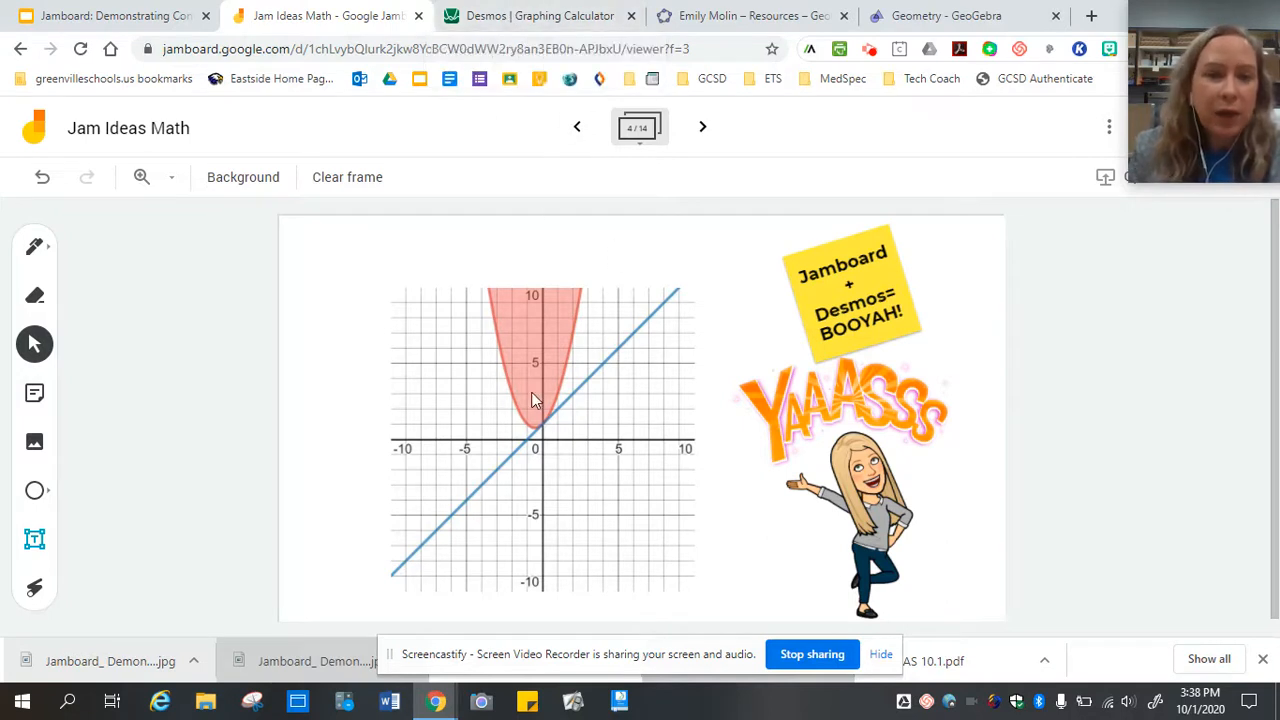
{"action": "left_click", "coordinate": [535, 18]}
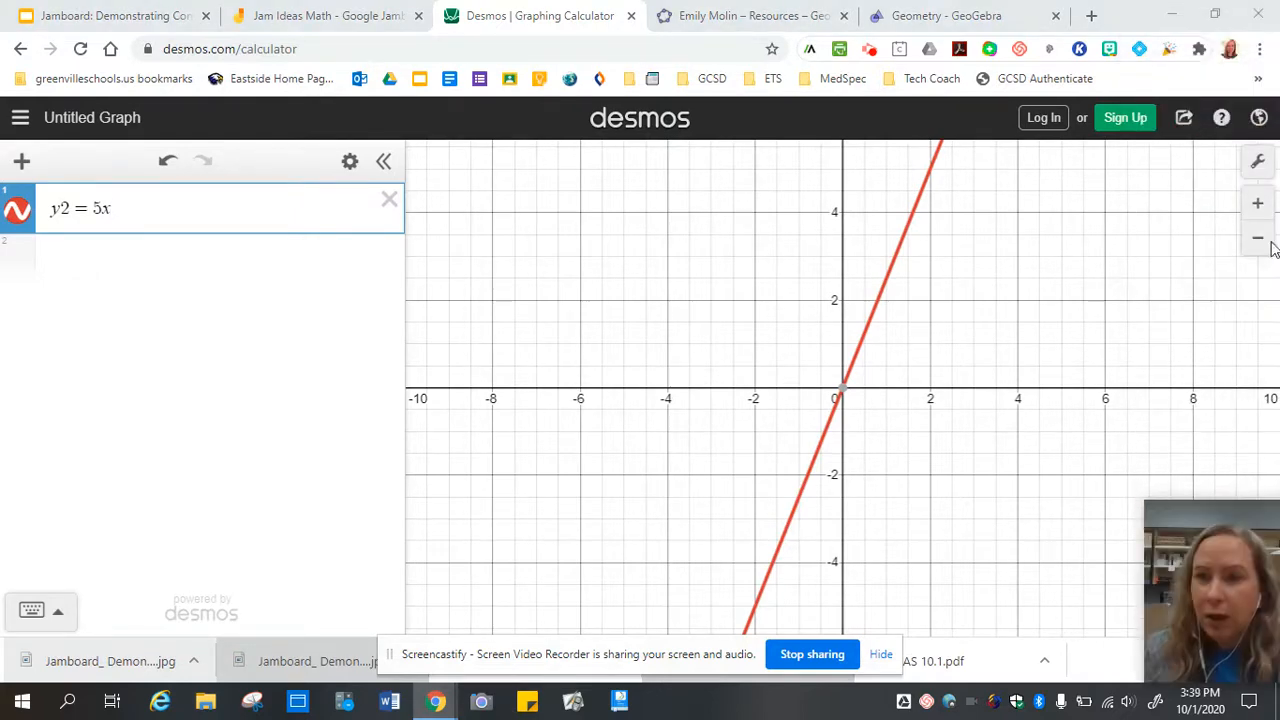
{"action": "left_click", "coordinate": [1184, 122]}
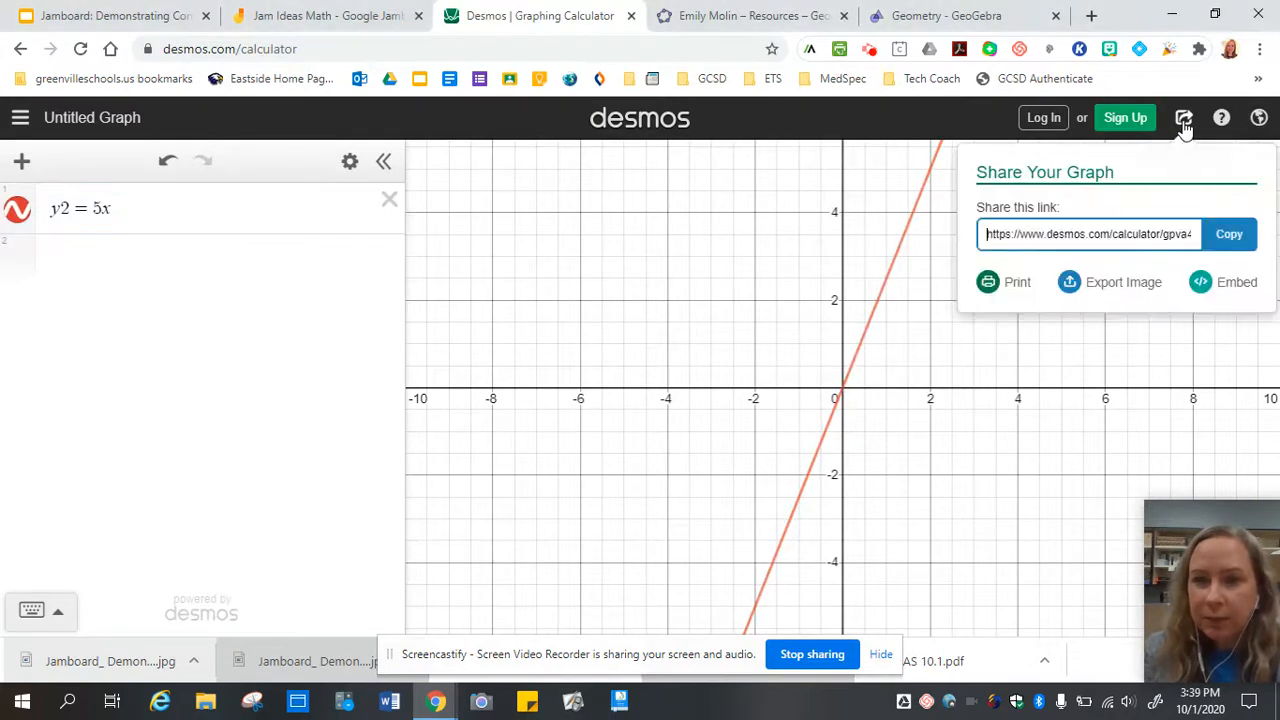
{"action": "left_click", "coordinate": [1112, 287]}
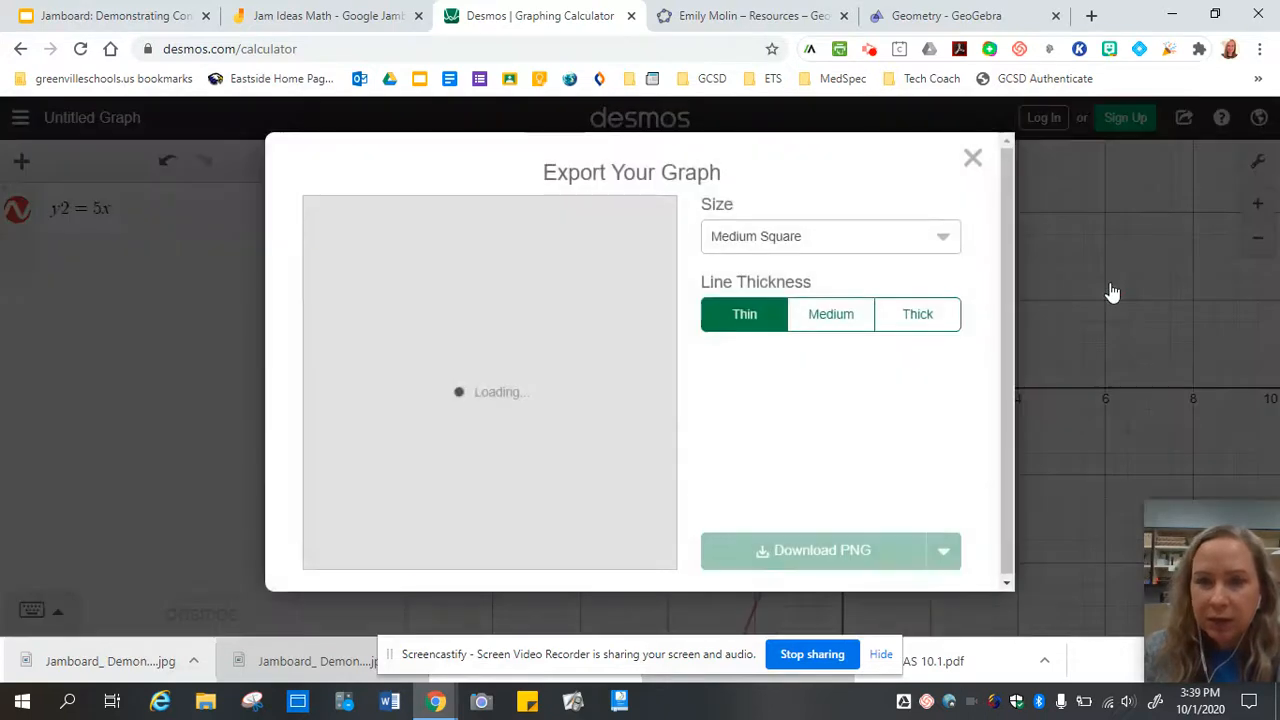
- Compare the export line thicknesses, choose Thick, and download the graph as a PNG
{"action": "left_click", "coordinate": [846, 328]}
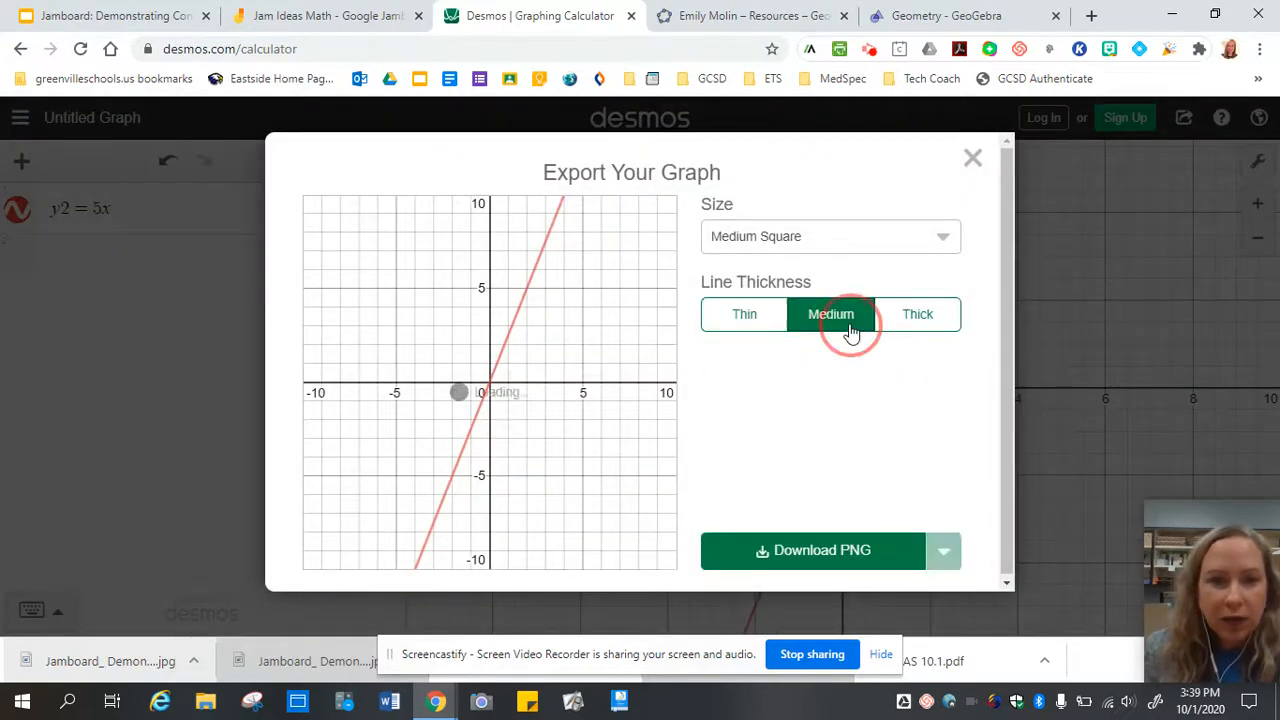
{"action": "left_click", "coordinate": [922, 330]}
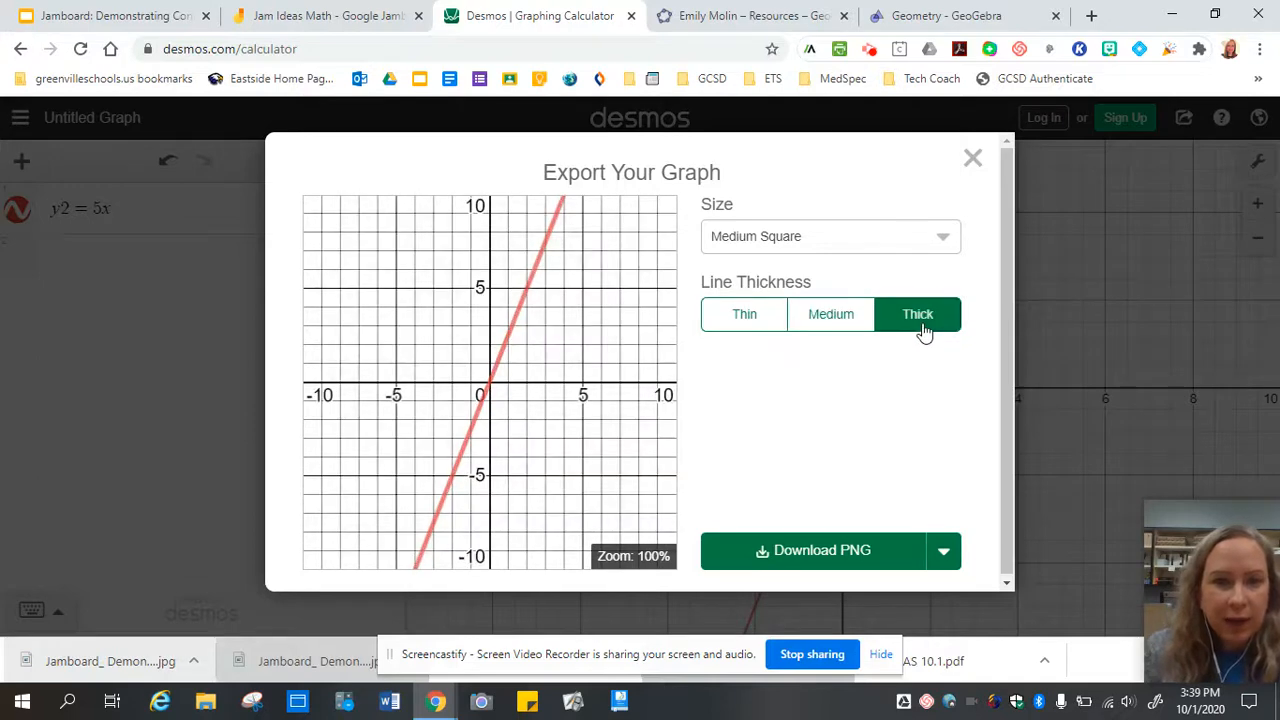
{"action": "left_click", "coordinate": [830, 330]}
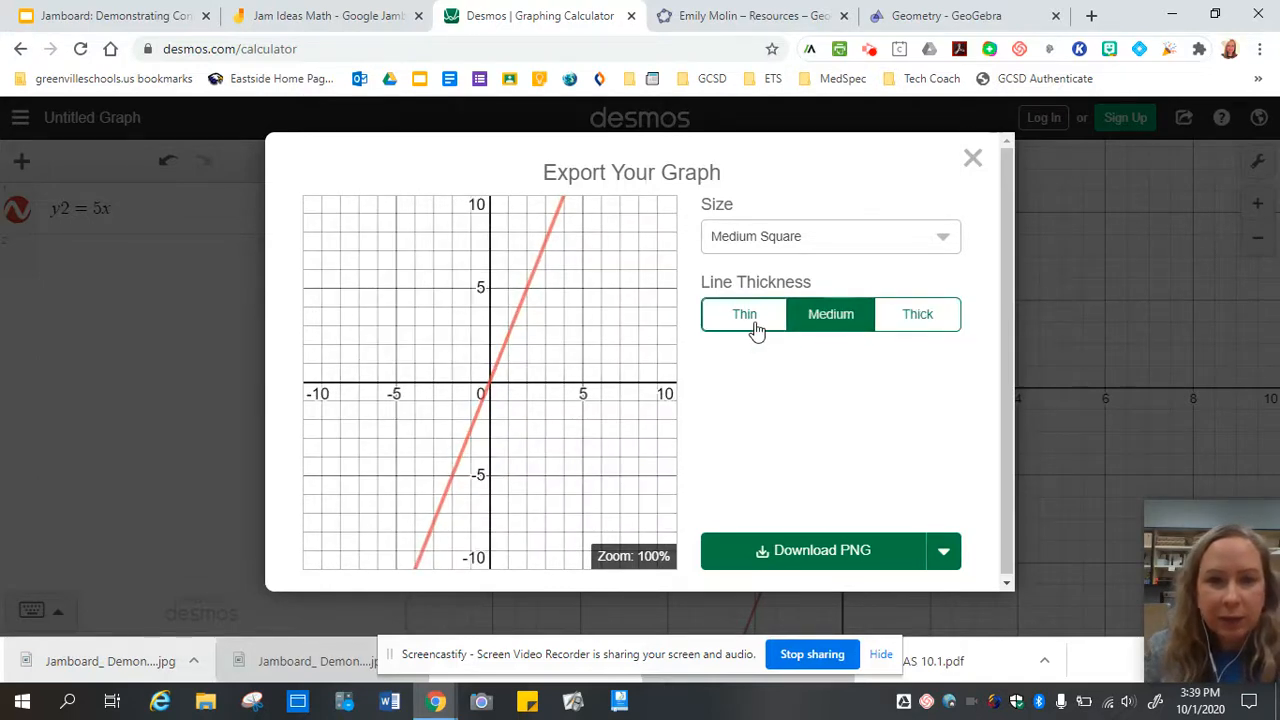
{"action": "left_click", "coordinate": [909, 318]}
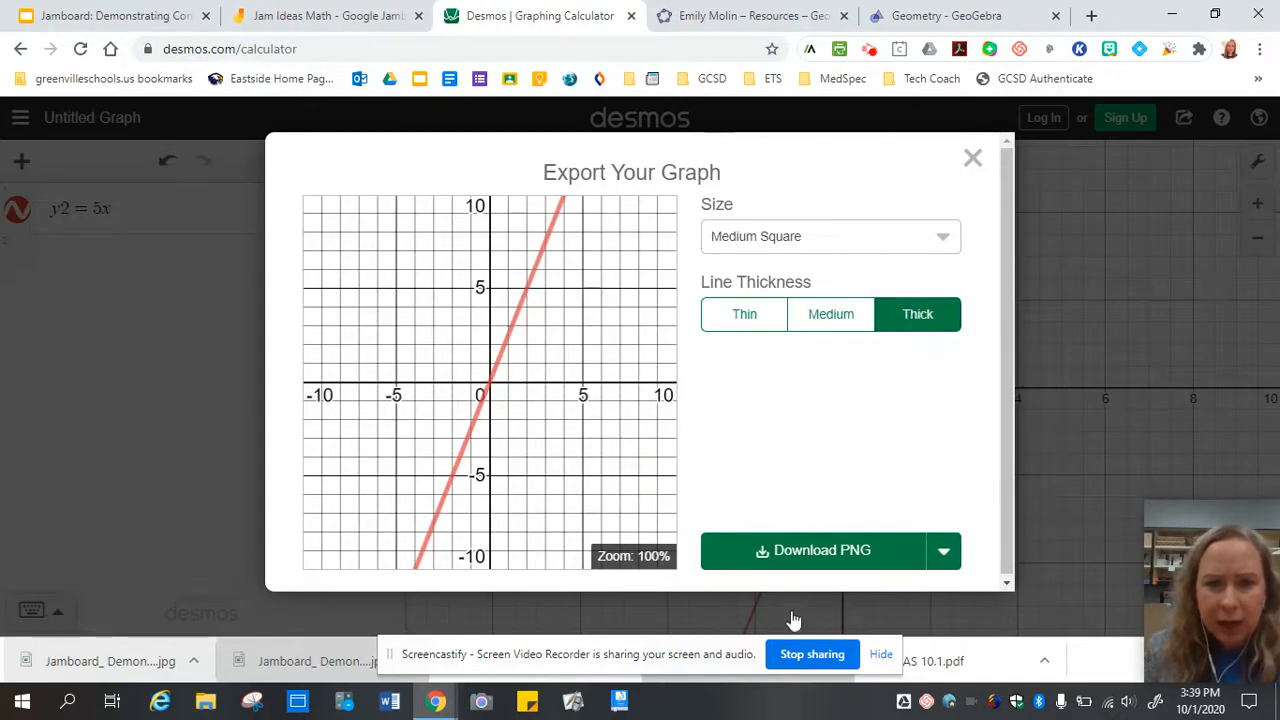
{"action": "left_click", "coordinate": [958, 562]}
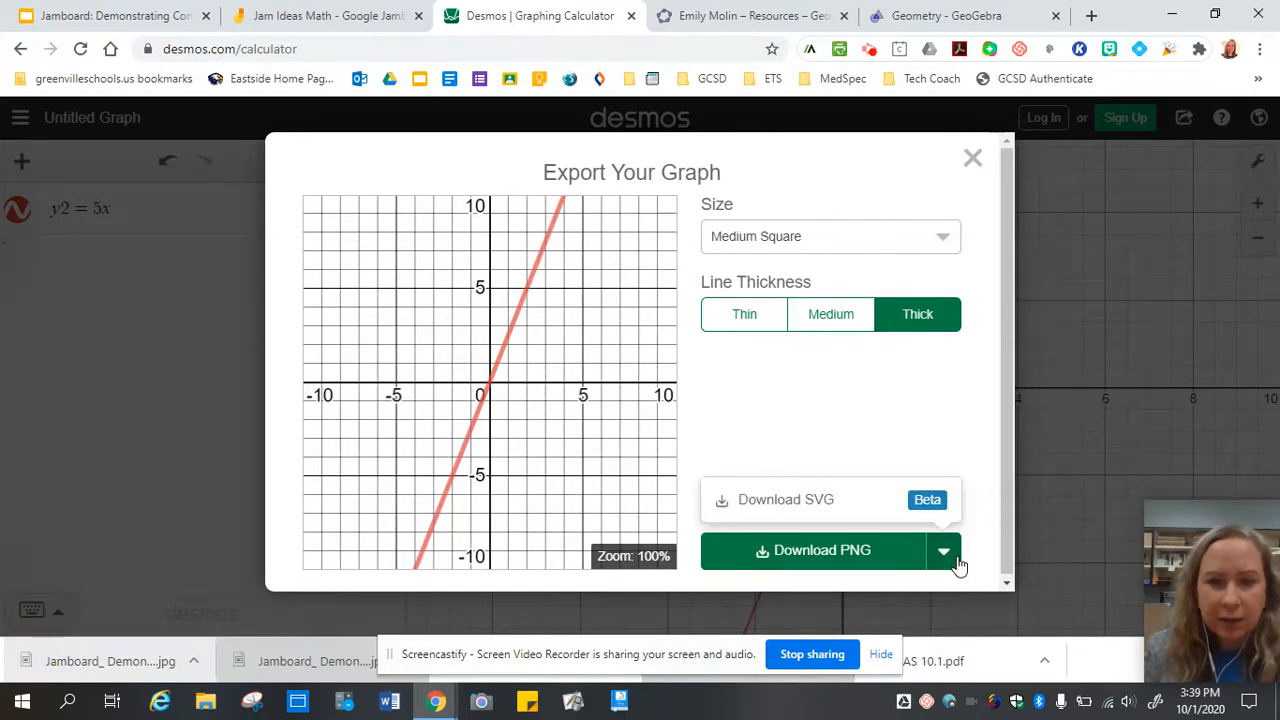
{"action": "left_click", "coordinate": [848, 563]}
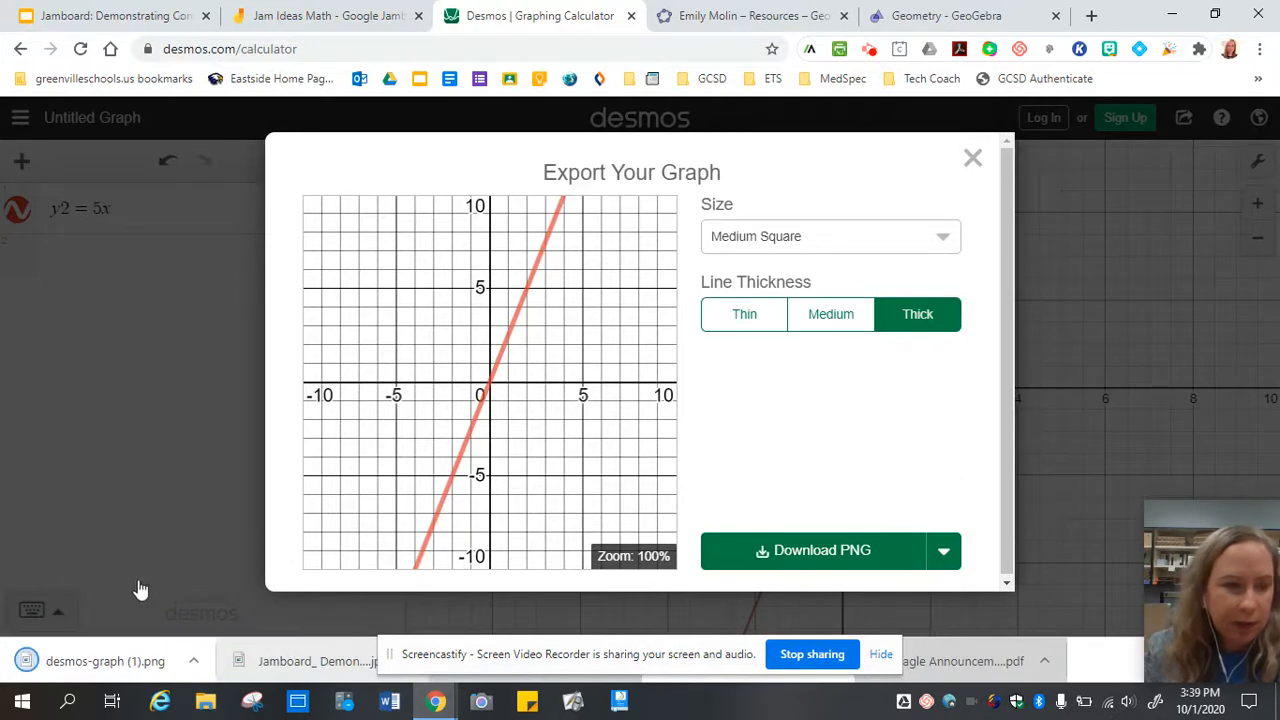
- Open the downloaded desmos-graph (1).png in Paint, save it to the Desktop as a JPEG named "Math test", and close Paint and the export dialog
{"action": "left_click", "coordinate": [72, 665]}
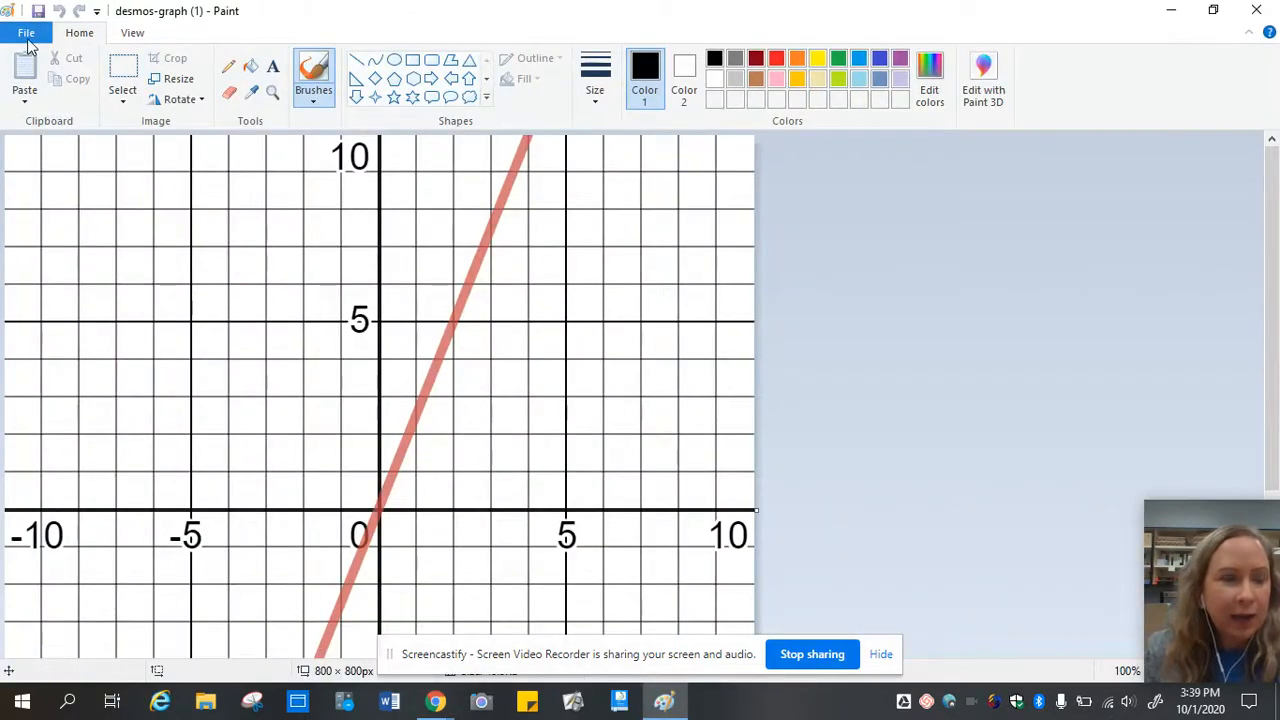
{"action": "left_click", "coordinate": [27, 36]}
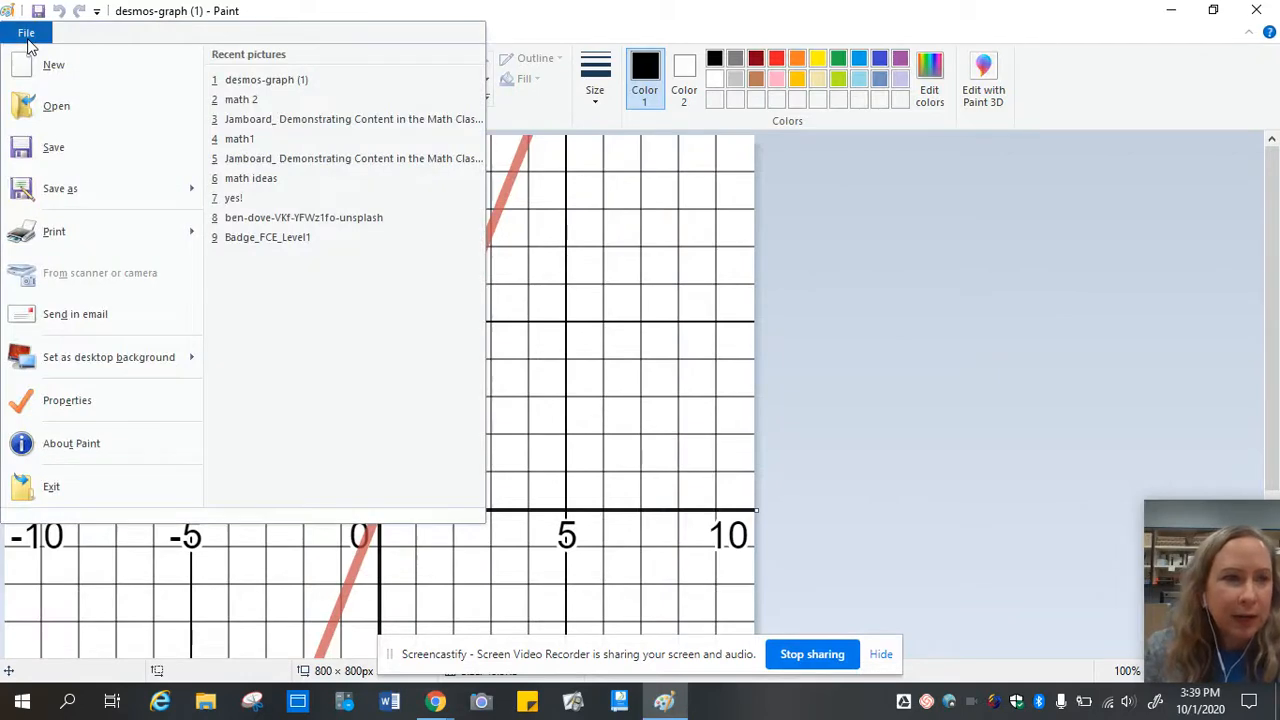
{"action": "mouse_move", "coordinate": [62, 200]}
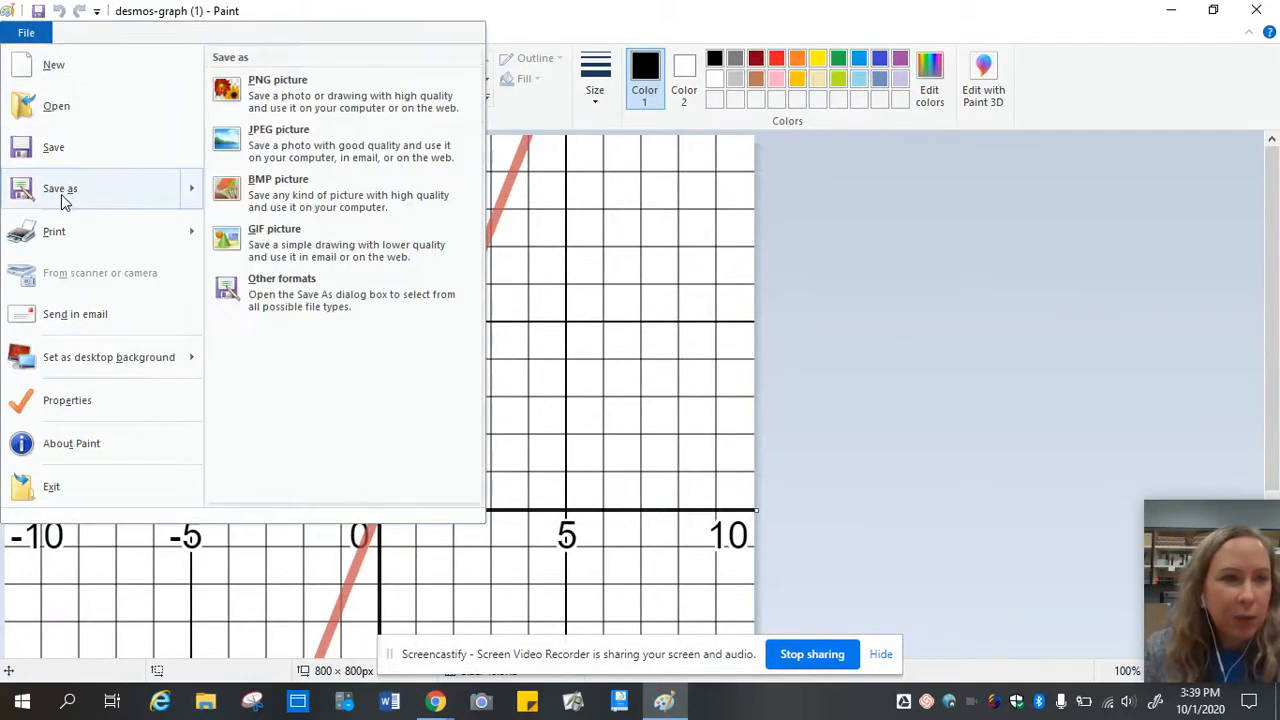
{"action": "left_click", "coordinate": [311, 115]}
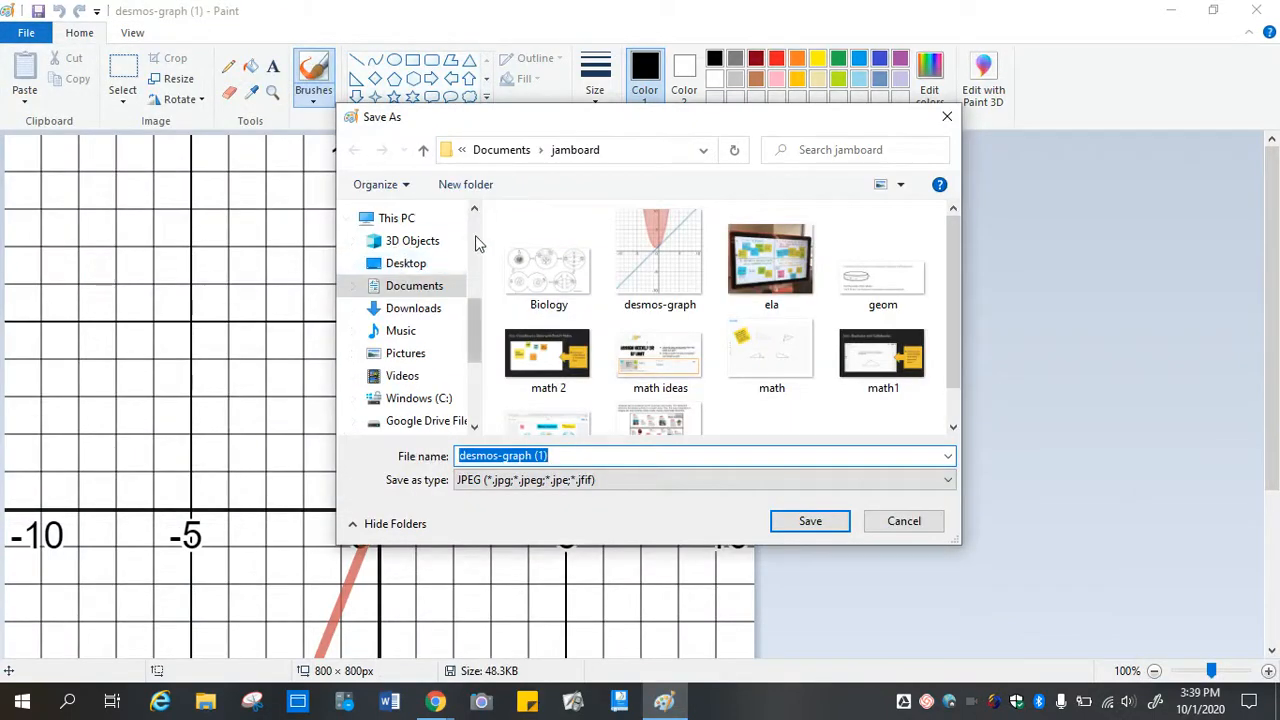
{"action": "left_click", "coordinate": [405, 263]}
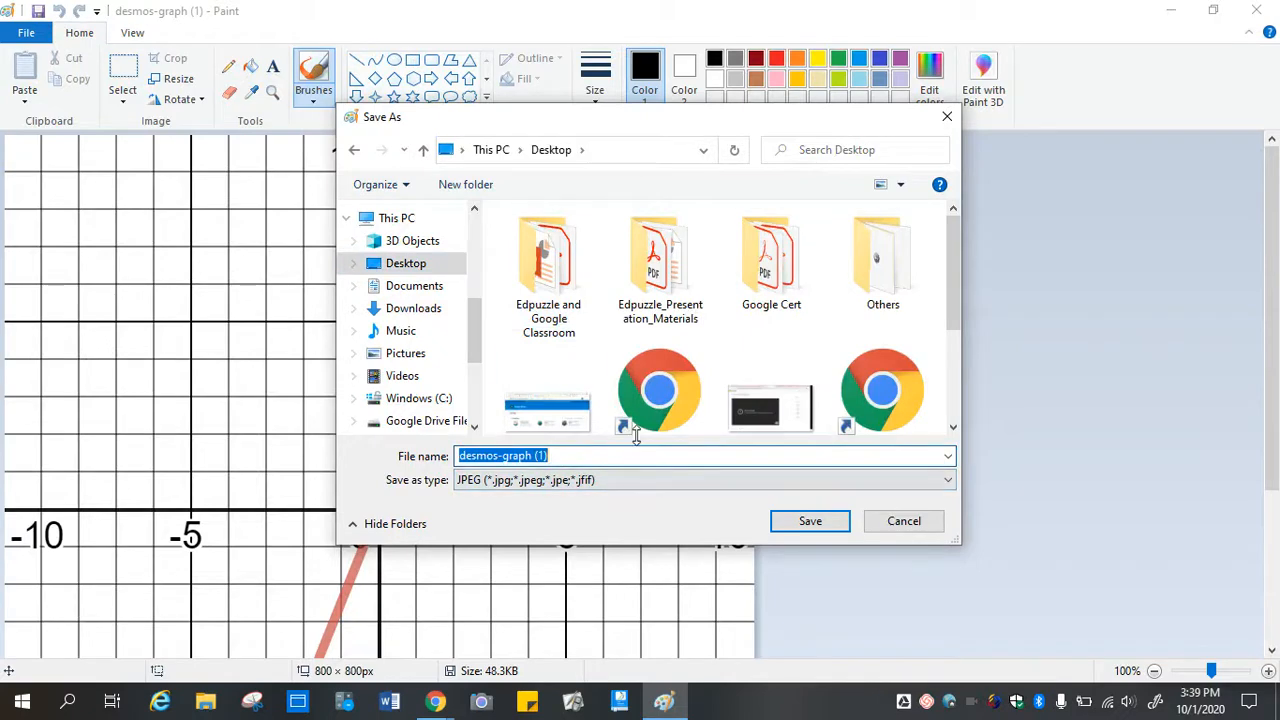
{"action": "type", "text": "Math test"}
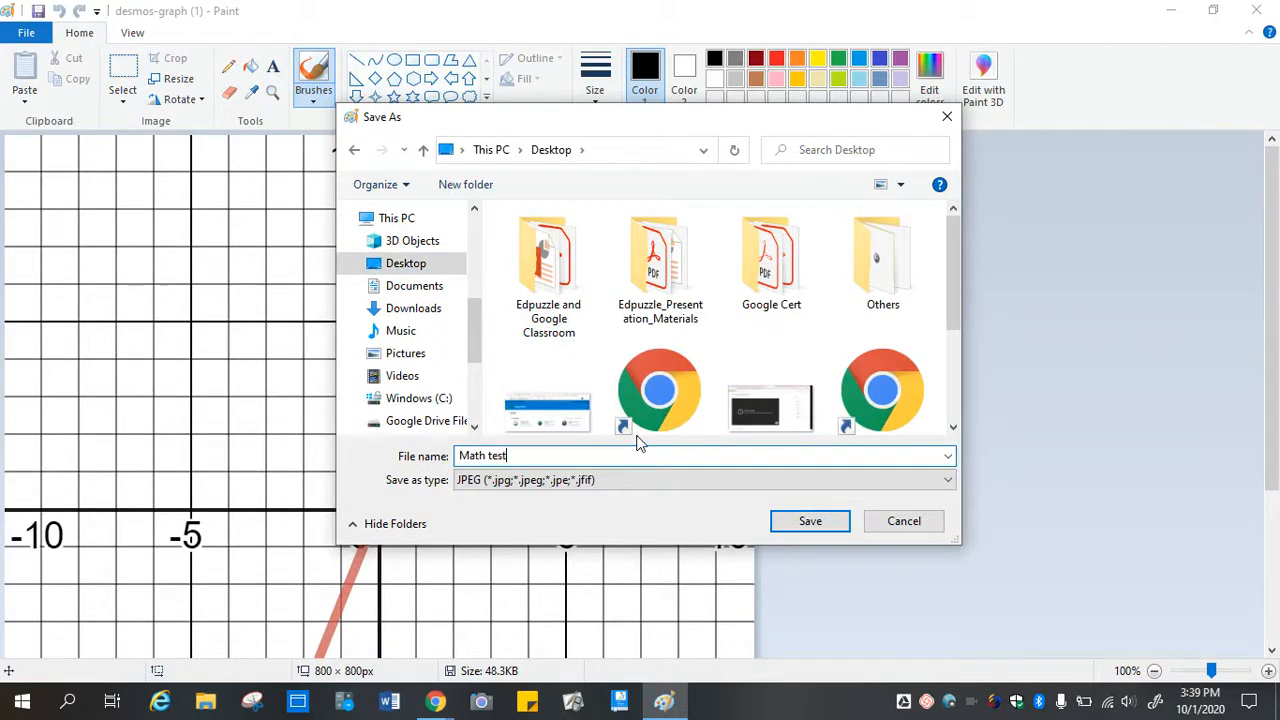
{"action": "left_click", "coordinate": [792, 515]}
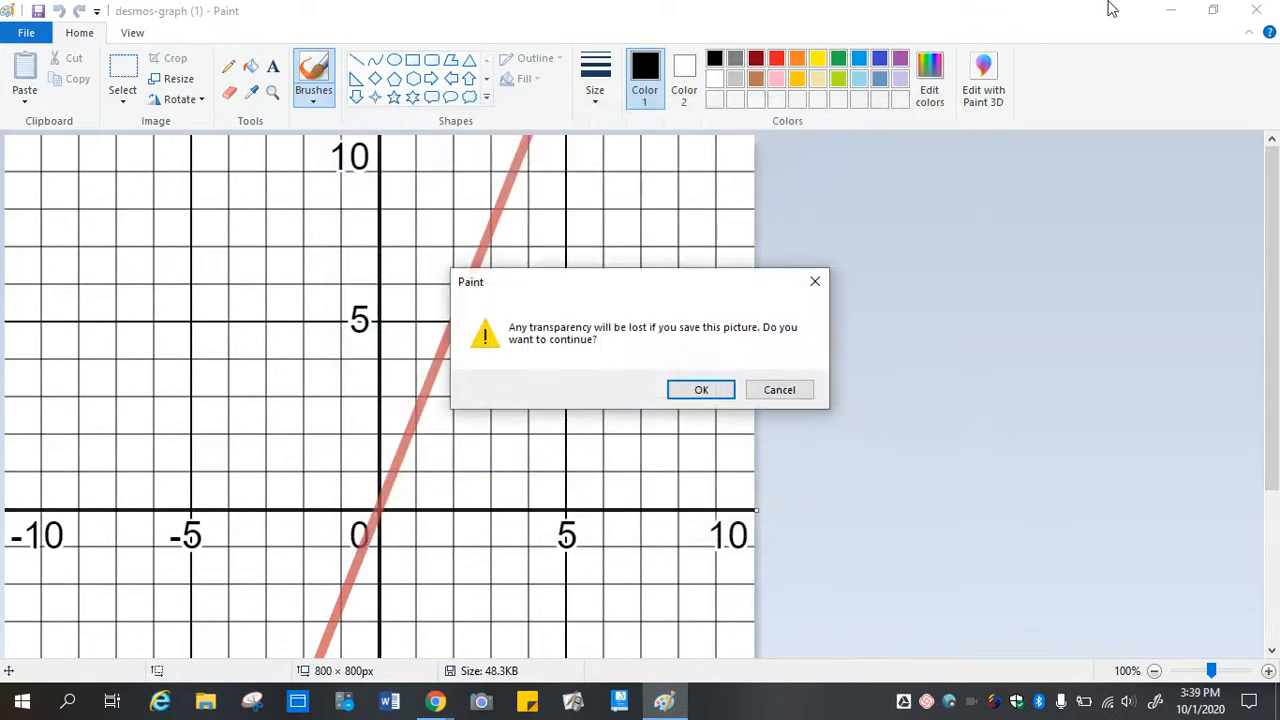
{"action": "left_click", "coordinate": [702, 390]}
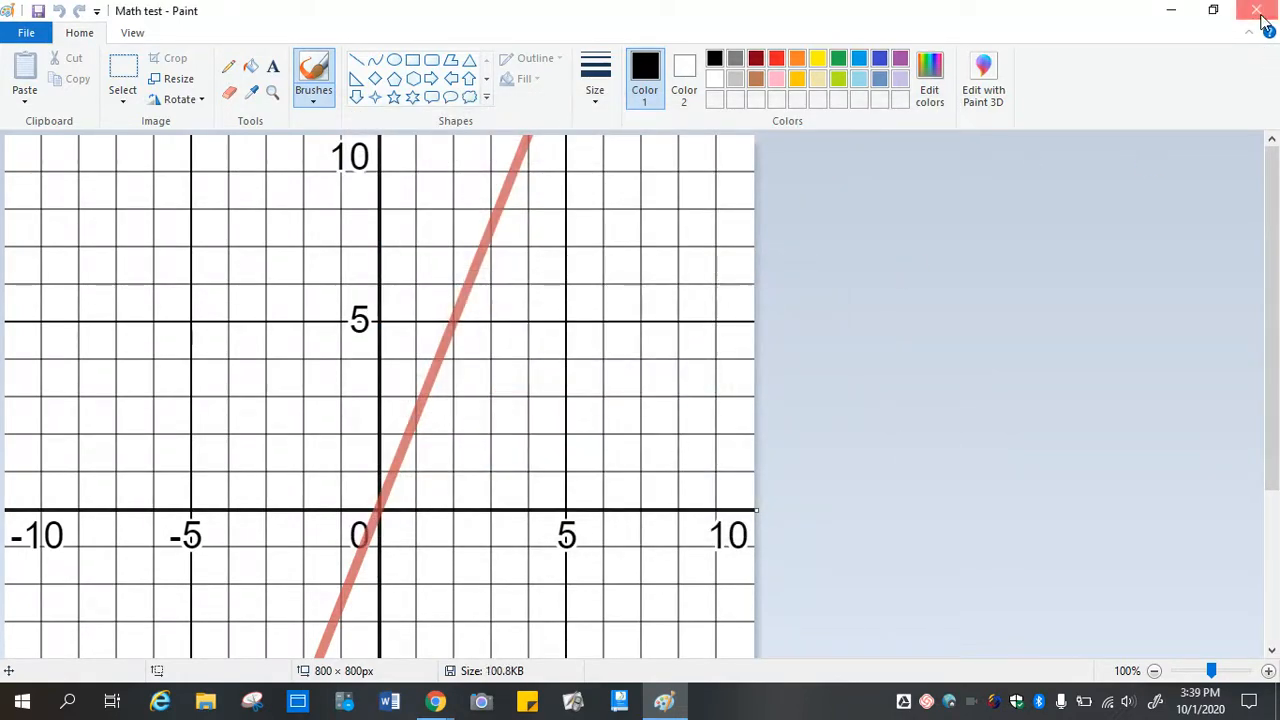
{"action": "left_click", "coordinate": [1258, 12]}
{"action": "left_click", "coordinate": [974, 158]}
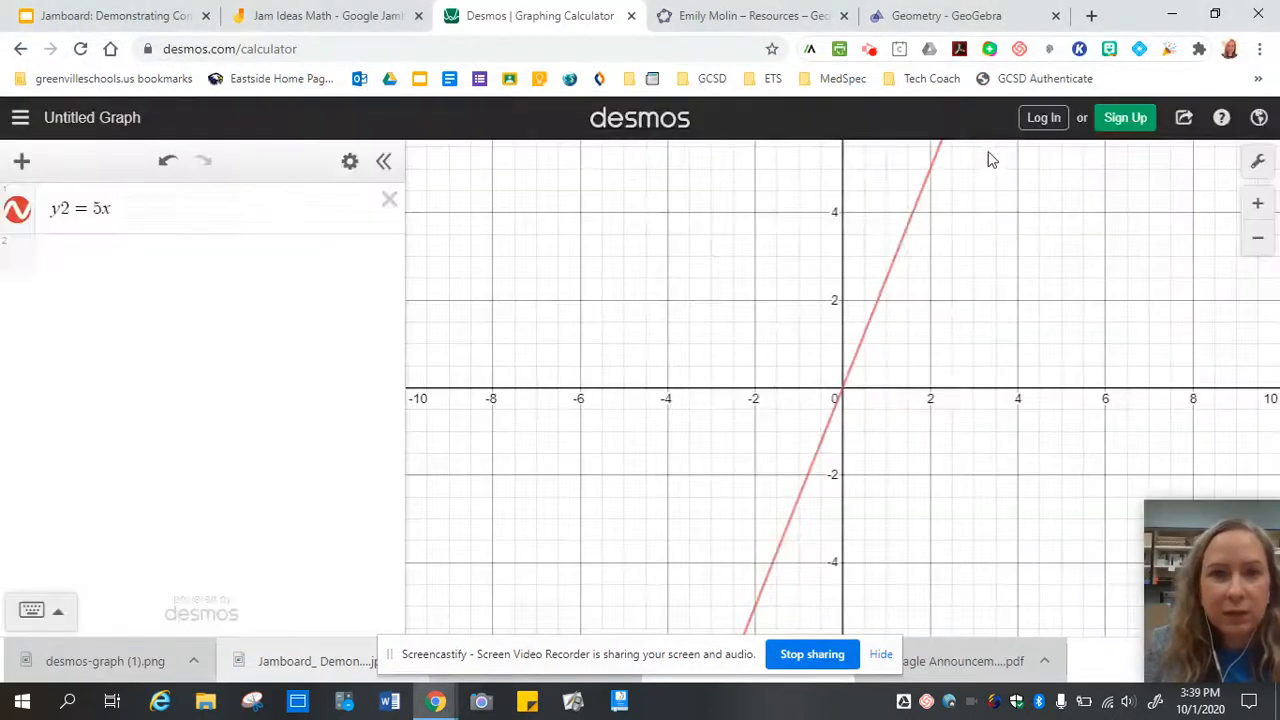
- Switch back to Jam Ideas Math and upload the Math test image from the Desktop to the fourth frame
{"action": "left_click", "coordinate": [310, 15]}
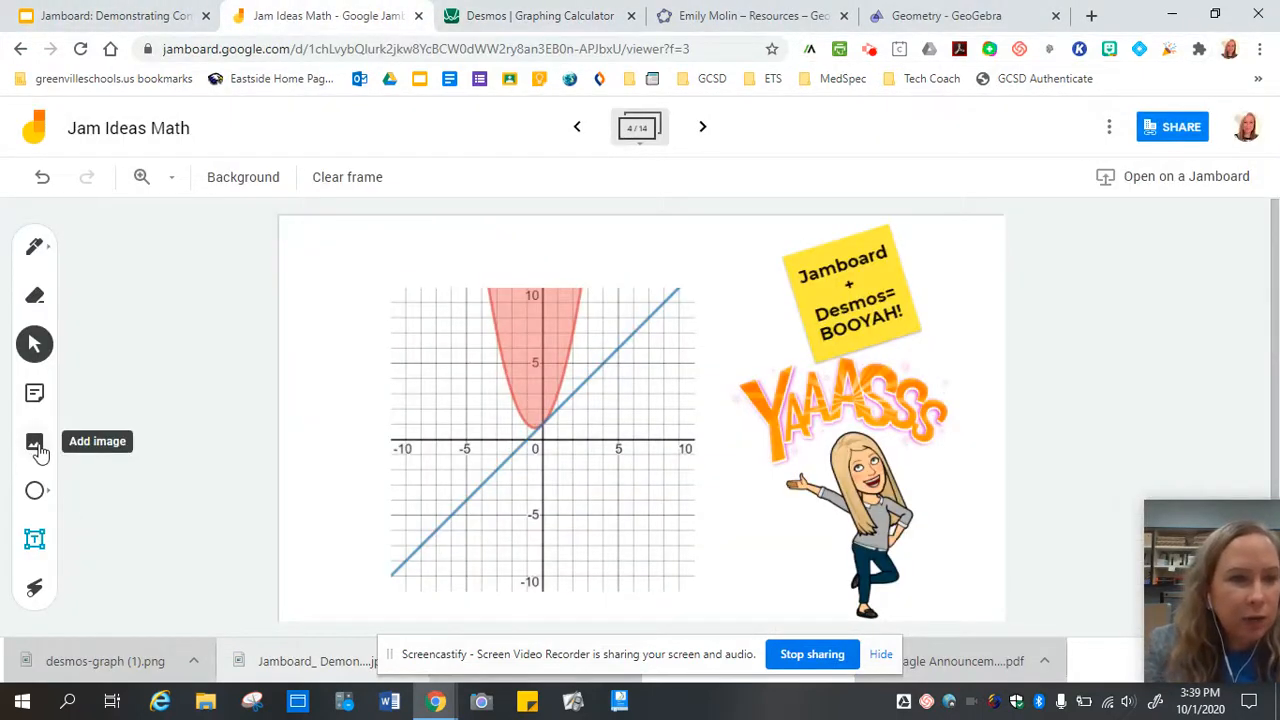
{"action": "left_click", "coordinate": [36, 446]}
{"action": "left_click", "coordinate": [603, 418]}
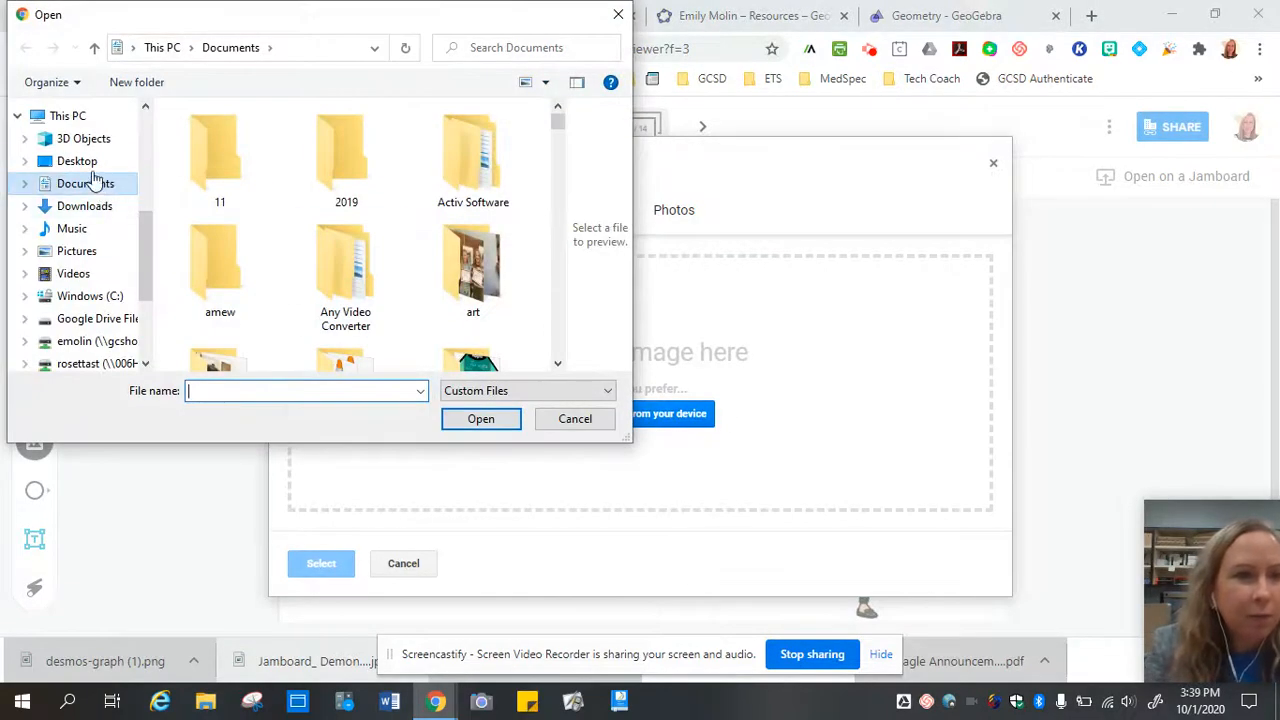
{"action": "left_click", "coordinate": [88, 163]}
{"action": "scroll", "coordinate": [419, 273], "scroll_direction": "down", "scroll_amount": 2}
{"action": "scroll", "coordinate": [419, 273], "scroll_direction": "up", "scroll_amount": 2}
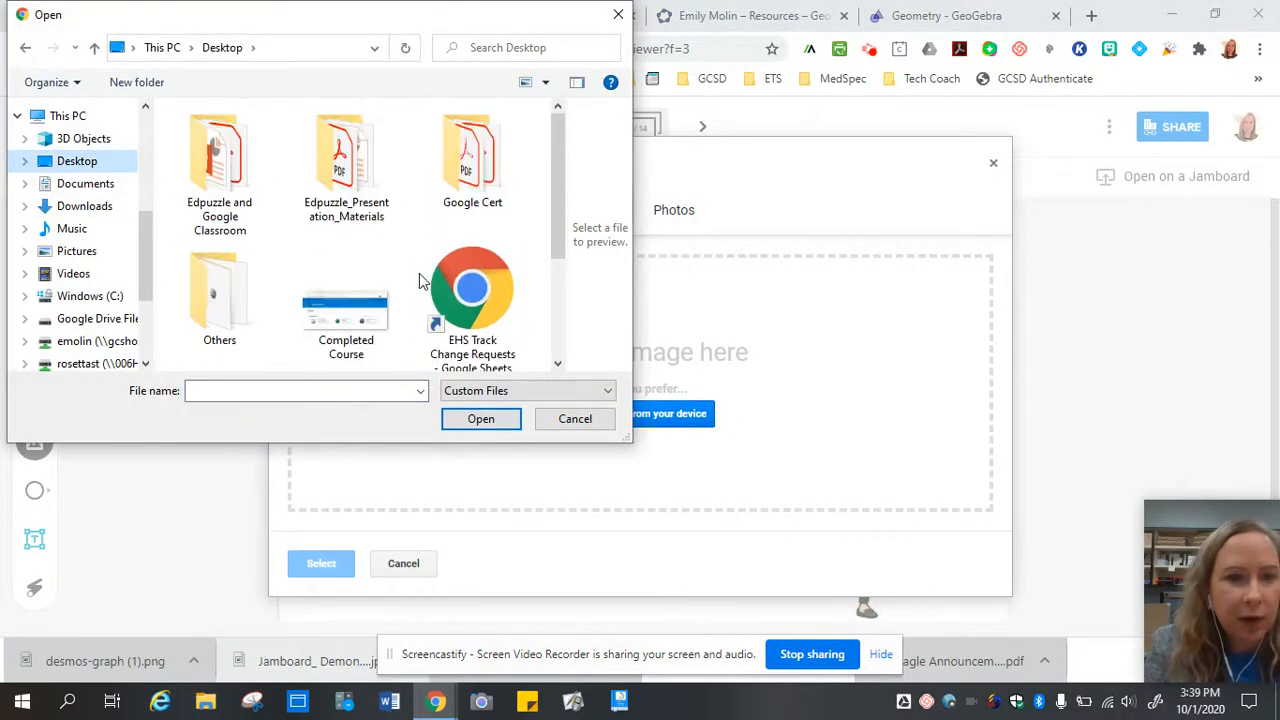
{"action": "scroll", "coordinate": [419, 273], "scroll_direction": "down", "scroll_amount": 2}
{"action": "left_click", "coordinate": [362, 258]}
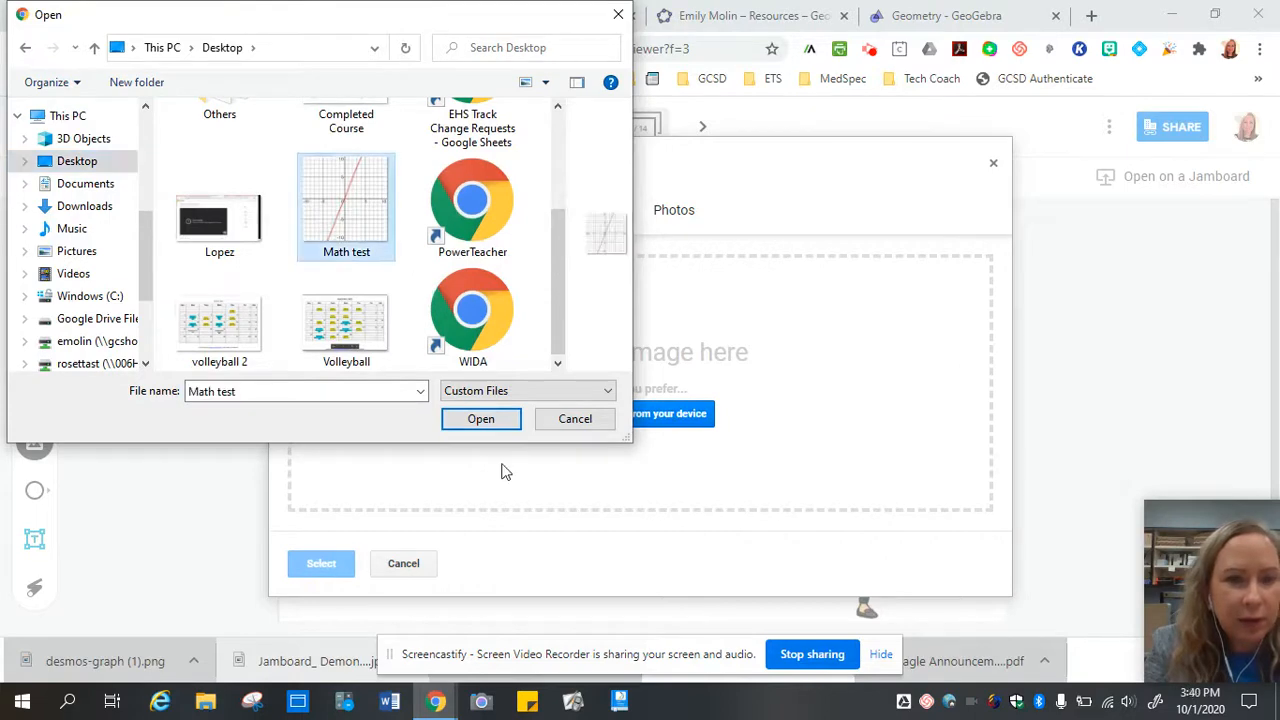
{"action": "left_click", "coordinate": [494, 422]}
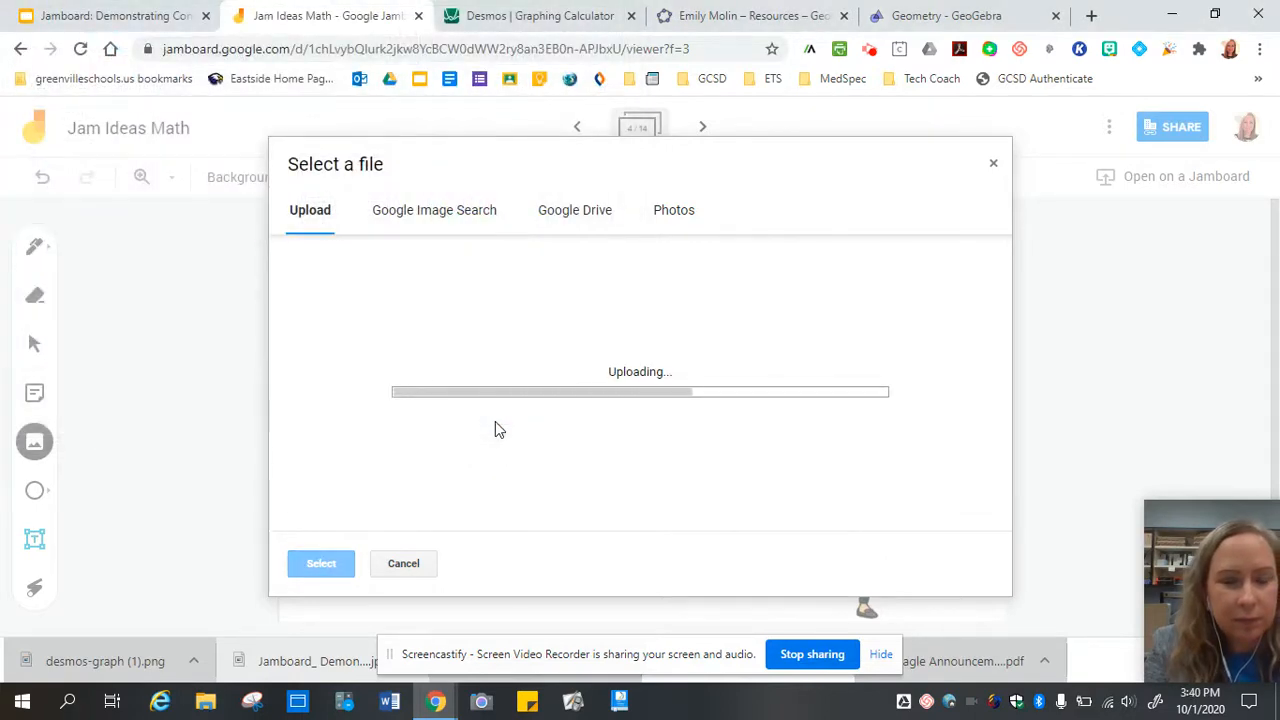